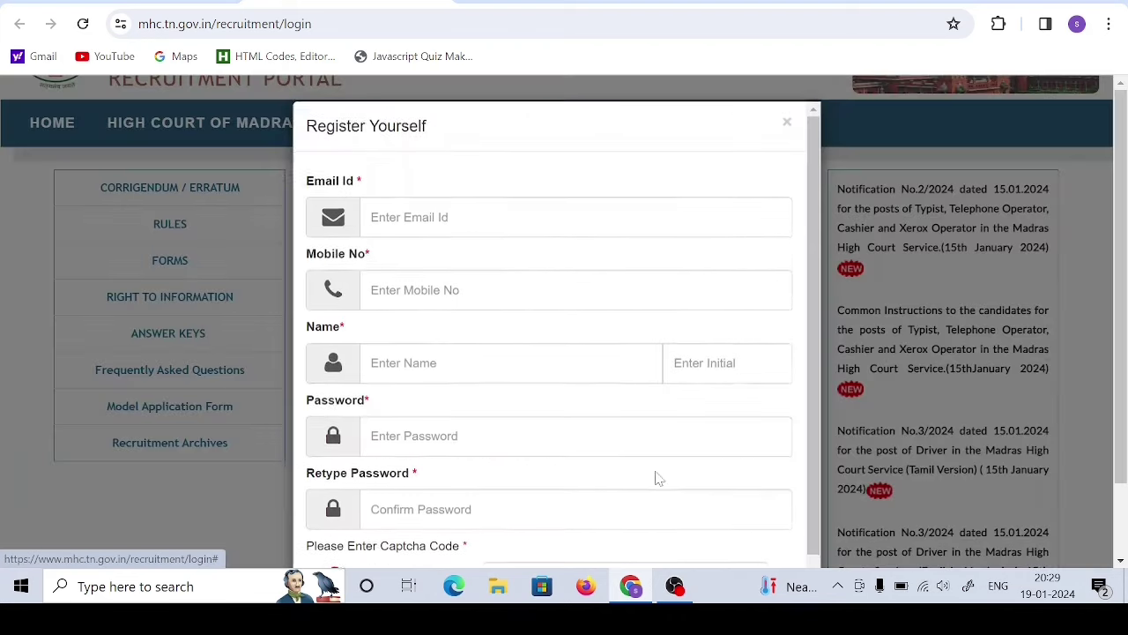
Open the new-applicant registration form, look through its fields, then close it.
left_click(670, 472)
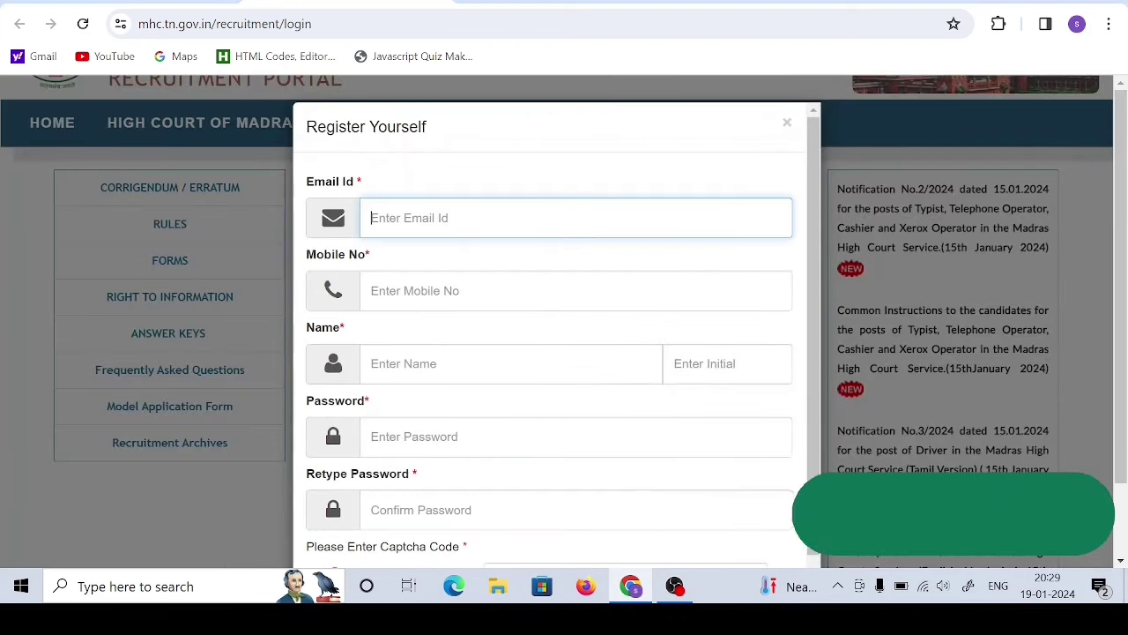
left_click(1076, 492)
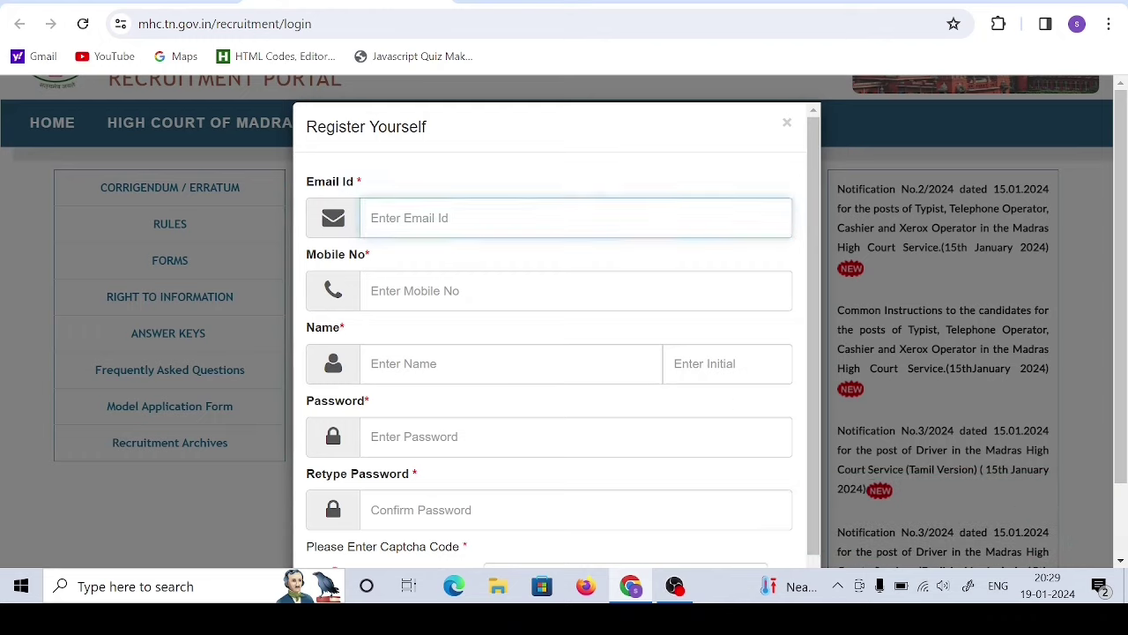
left_click(494, 291)
left_click(511, 363)
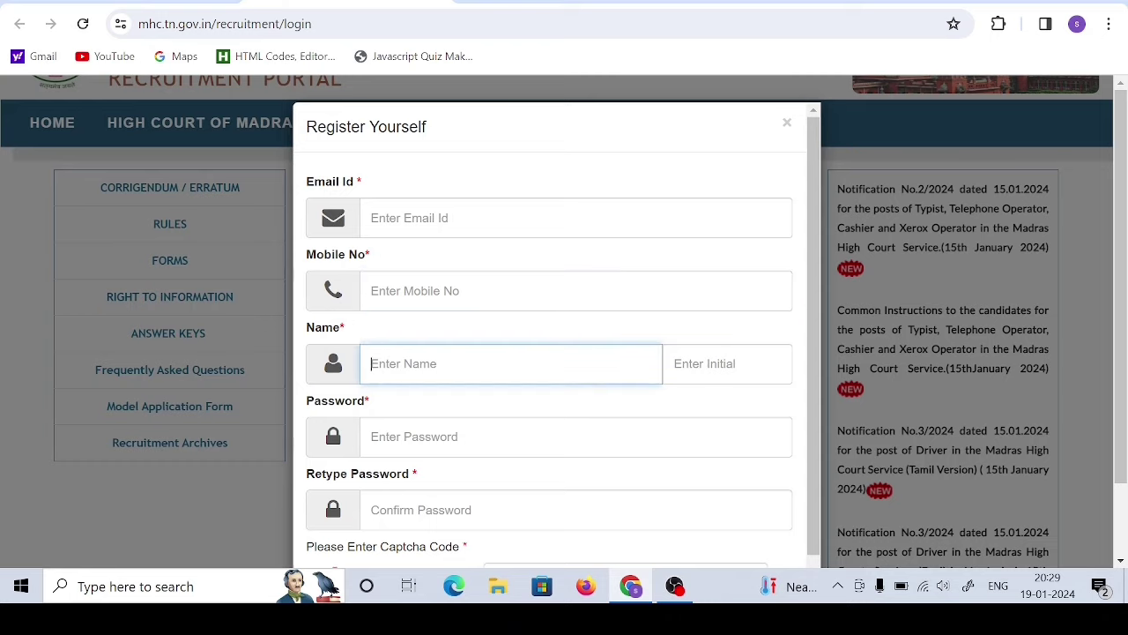
left_click(727, 363)
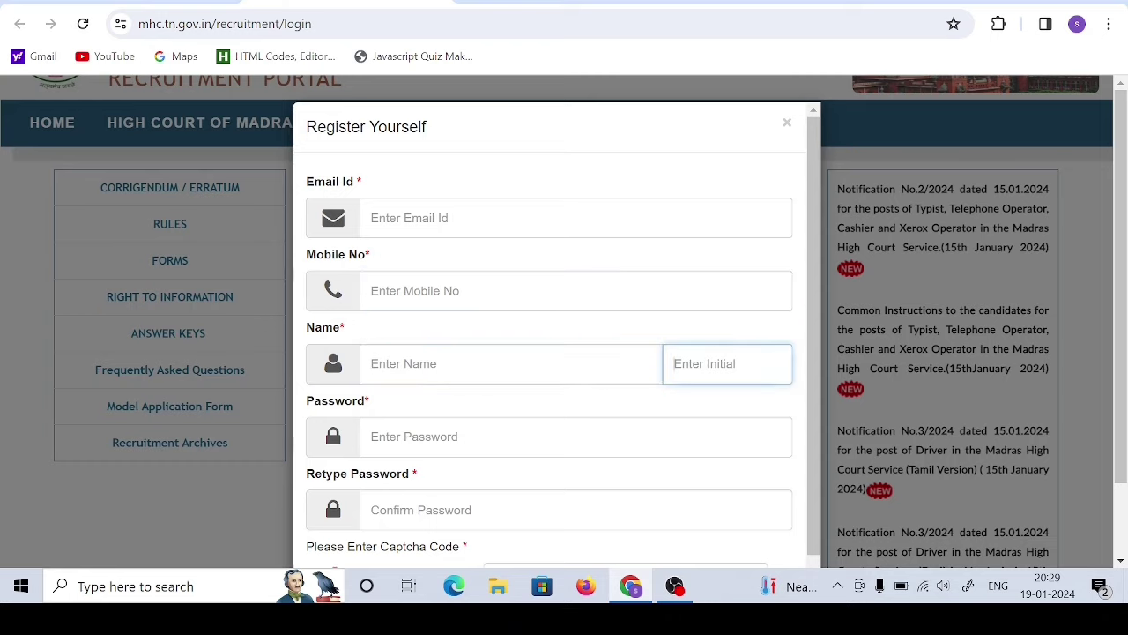
scroll(696, 415, "down", 1)
left_click(695, 415)
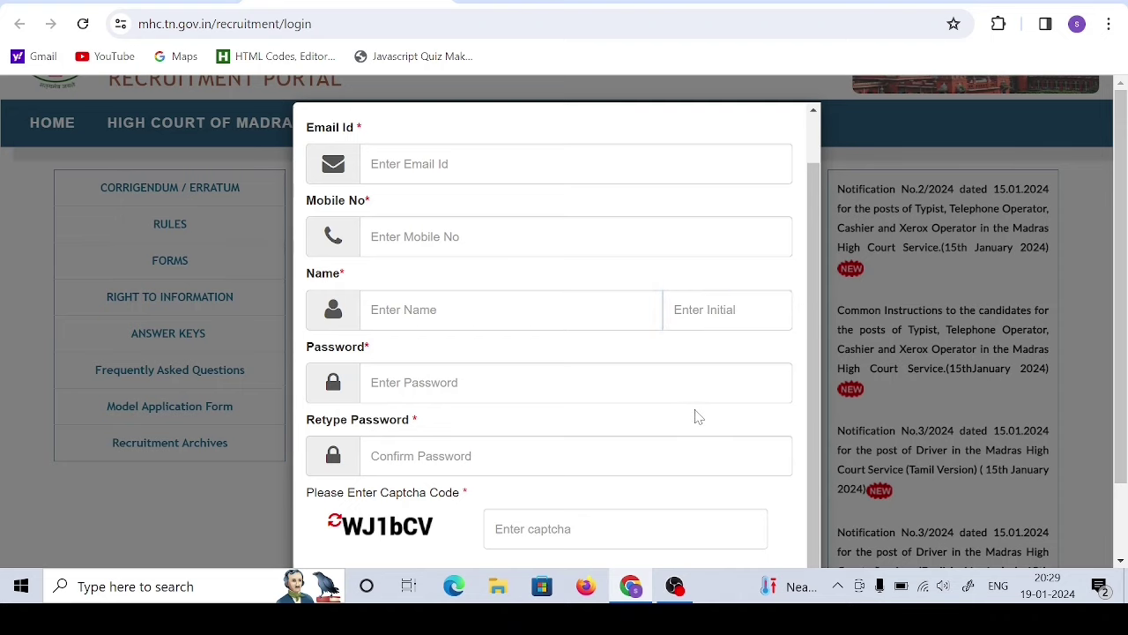
scroll(426, 516, "down", 1)
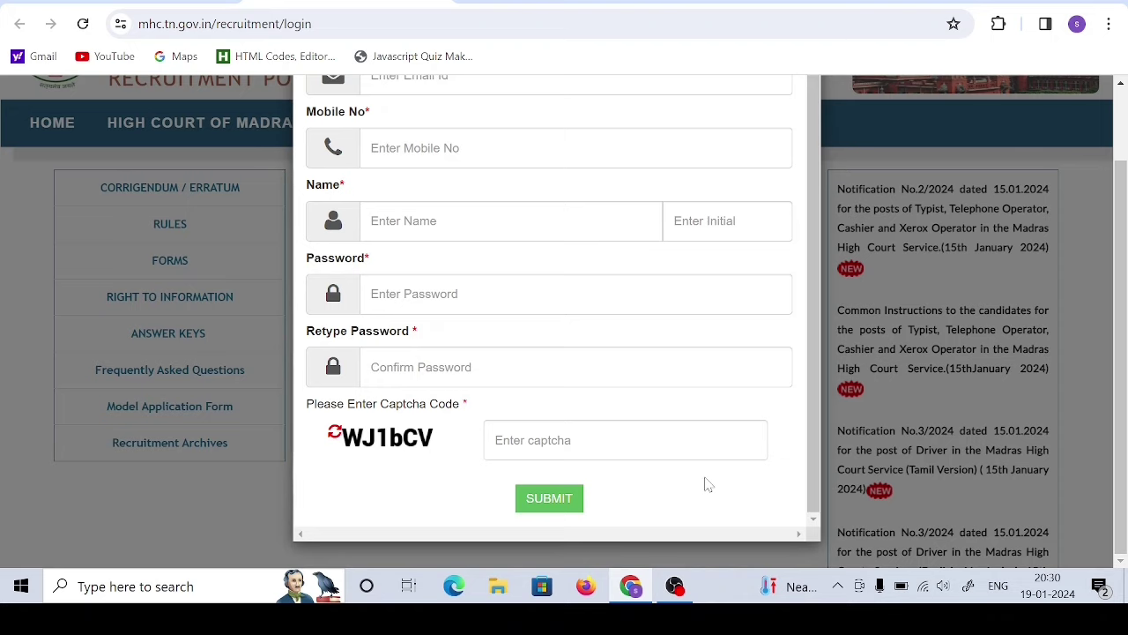
scroll(730, 403, "up", 2)
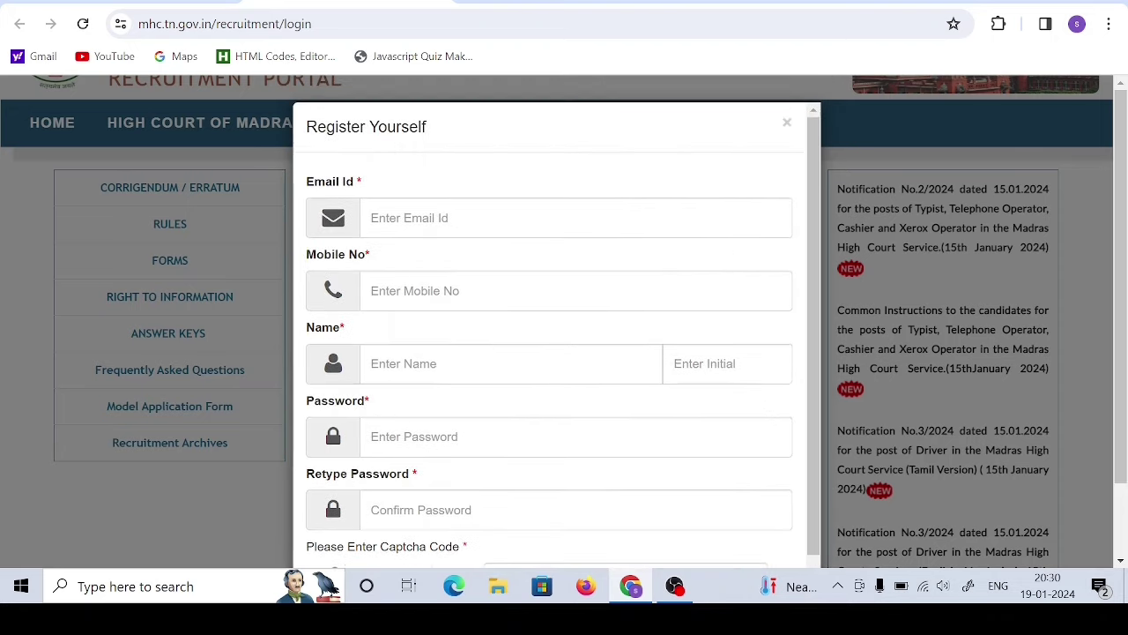
left_click(788, 125)
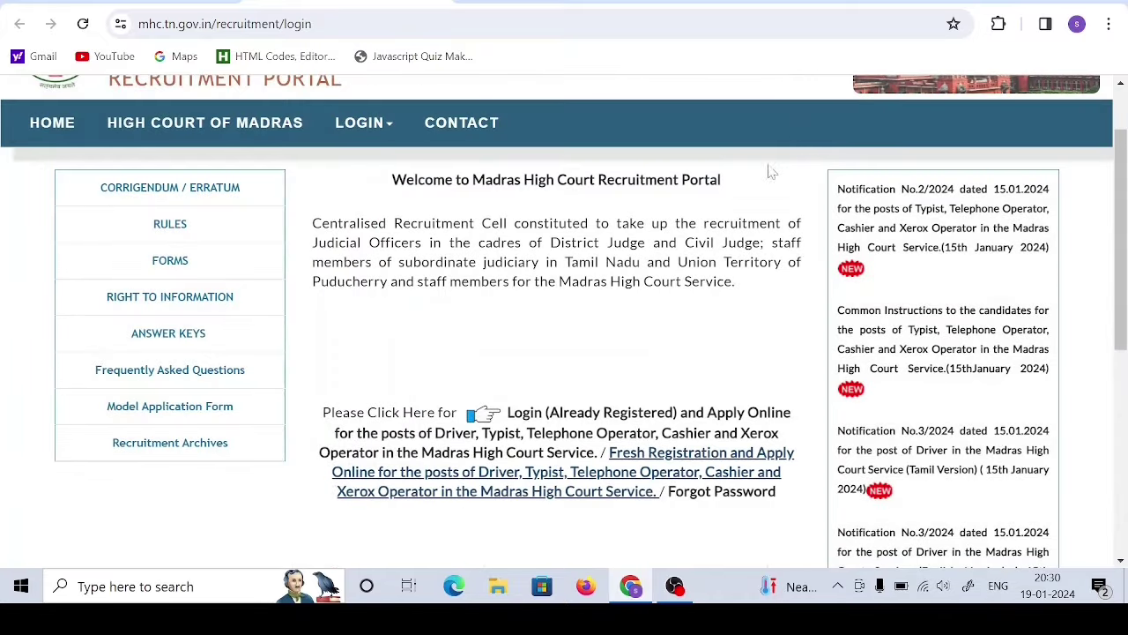
Log in with the registered e-mail, password, mobile OTP and captcha, and acknowledge the success message.
left_click(622, 432)
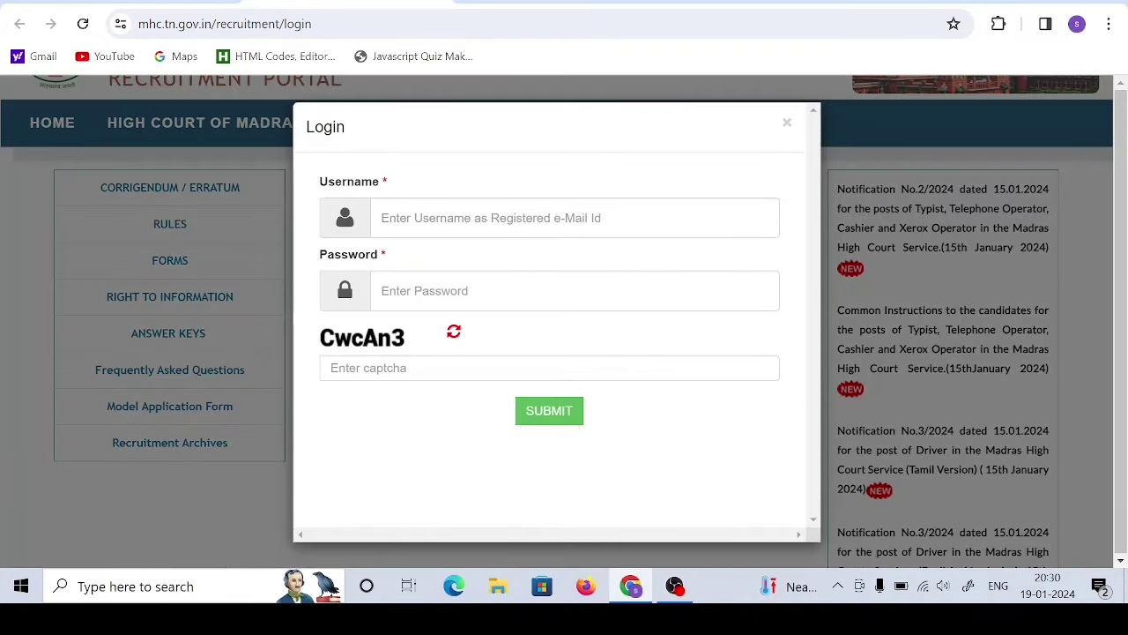
left_click(573, 218)
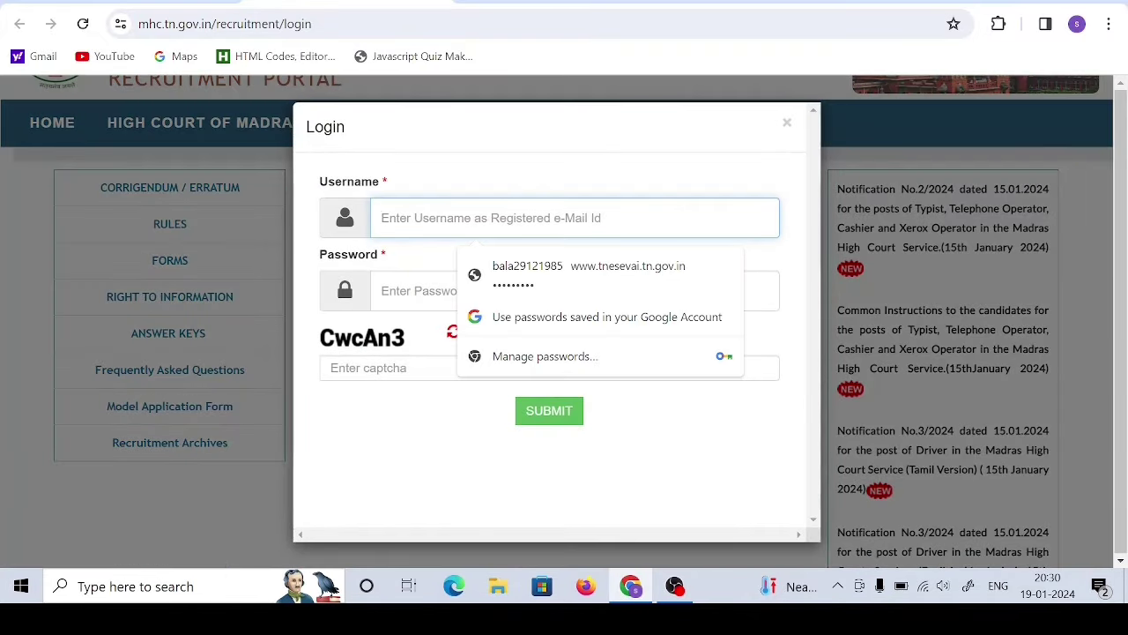
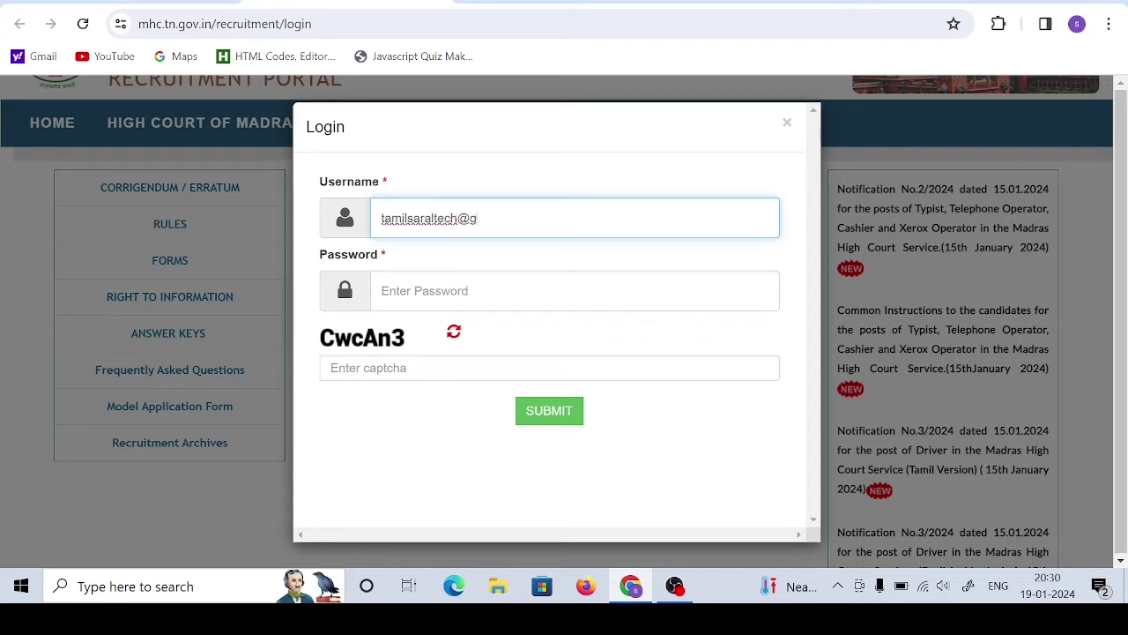
key("Tab")
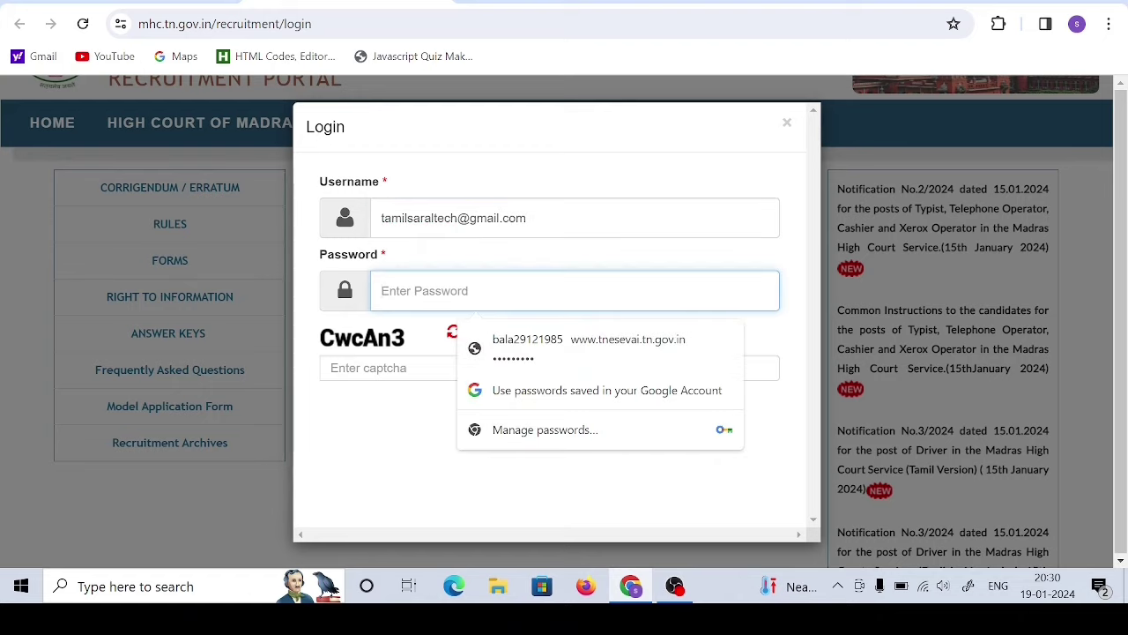
type("••••")
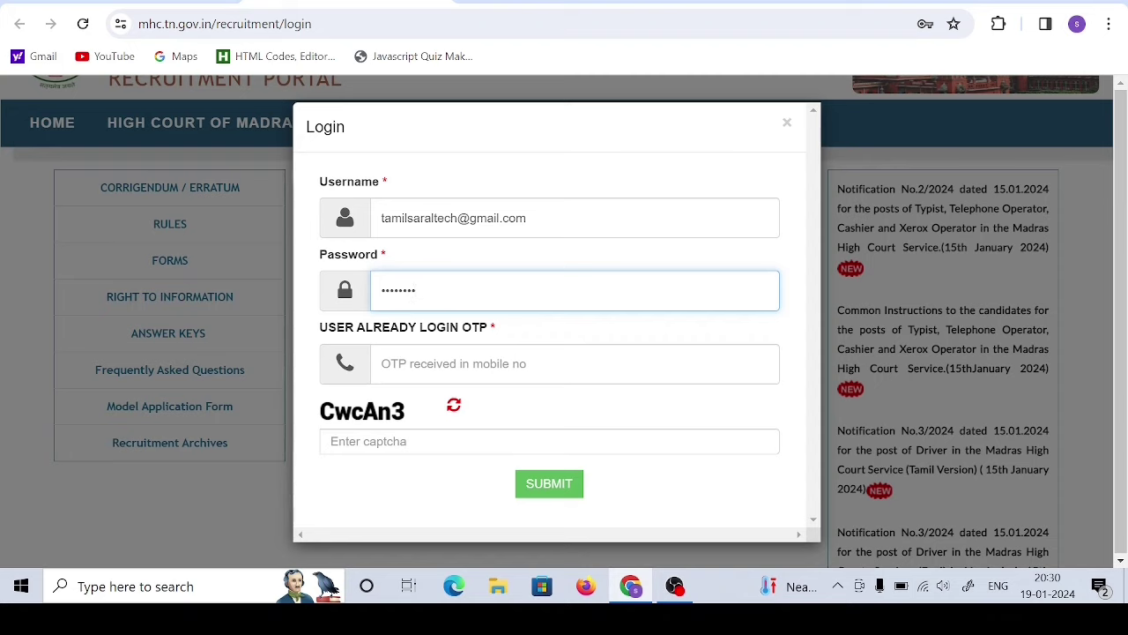
left_click(573, 364)
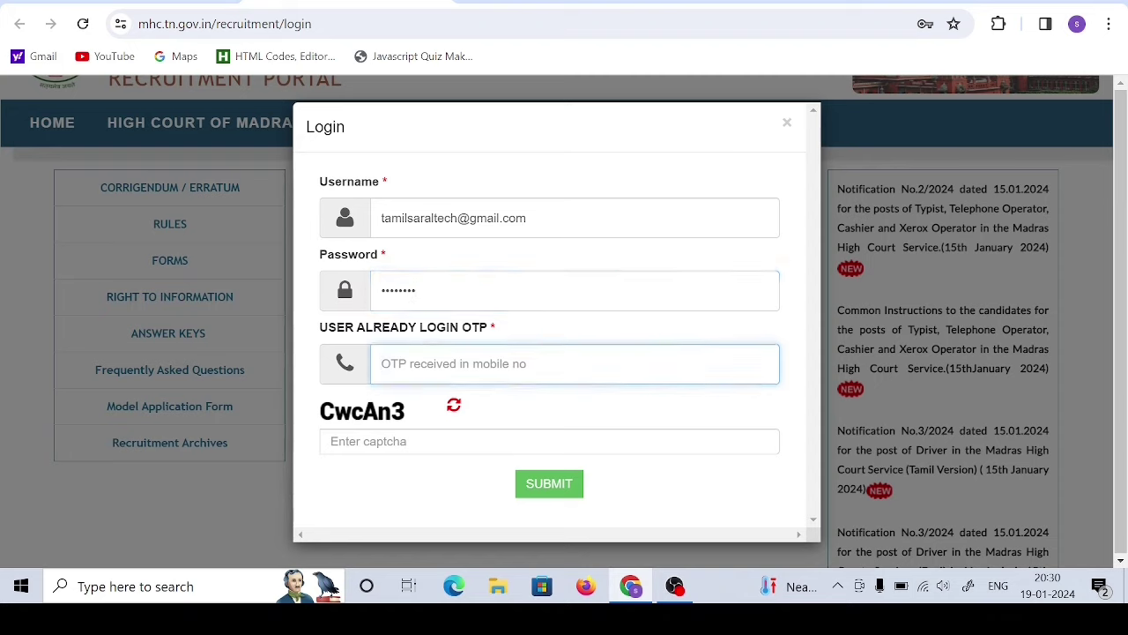
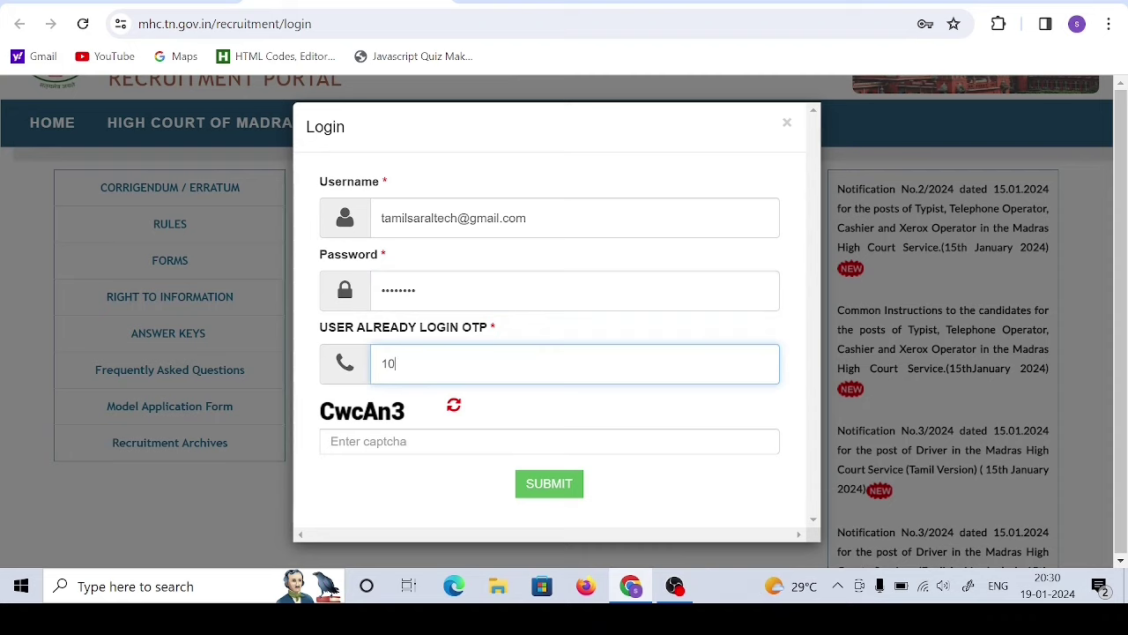
left_click(430, 441)
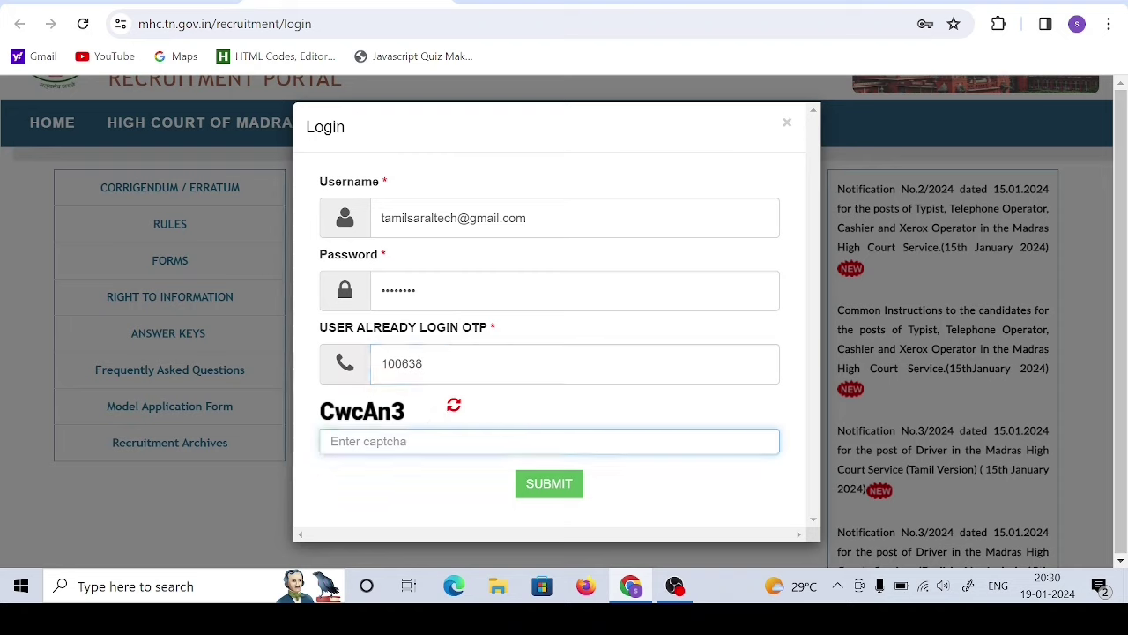
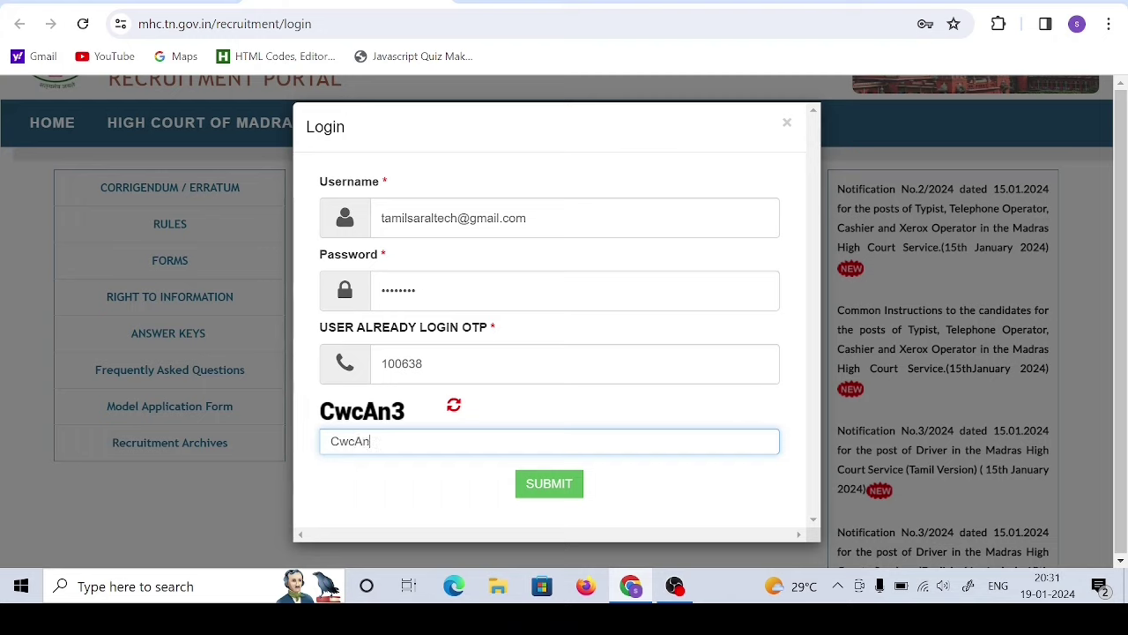
left_click(555, 488)
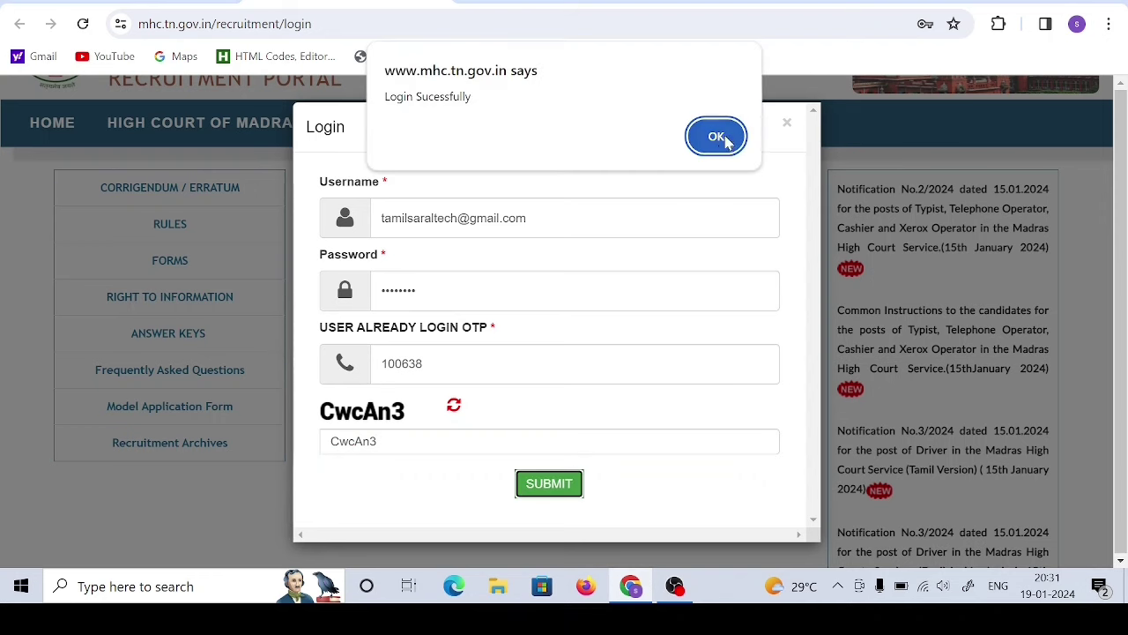
left_click(726, 139)
Apply for notification 02 (Typist, Xerox Operator, Telephone Operator, Cashier) from the Current Notifications list.
scroll(574, 315, "down", 1)
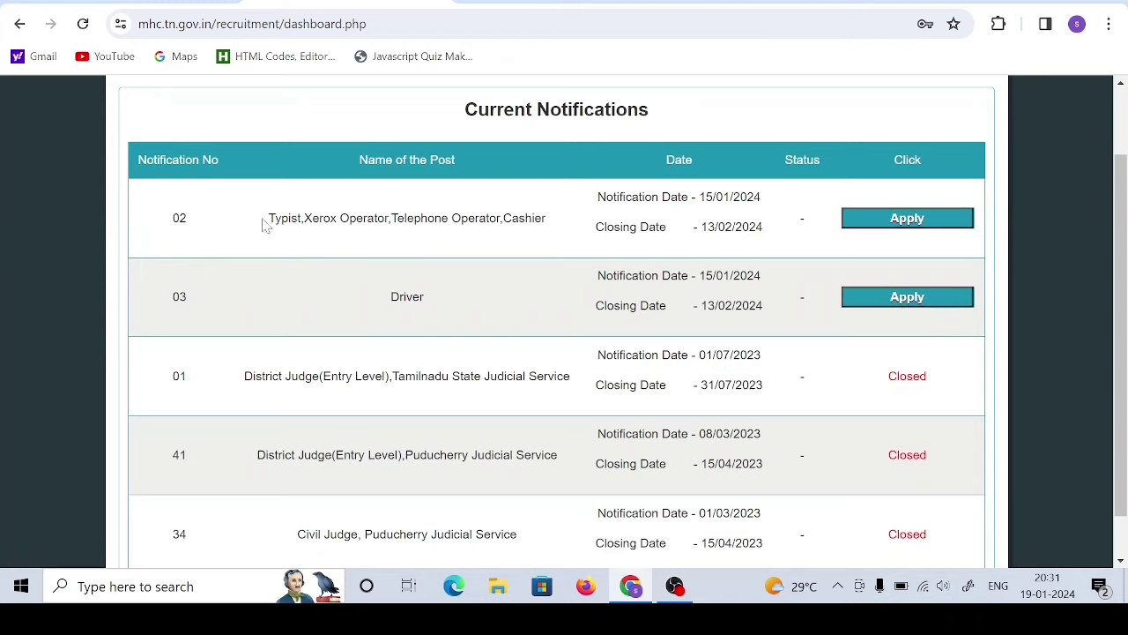
left_click_drag(267, 219, 549, 226)
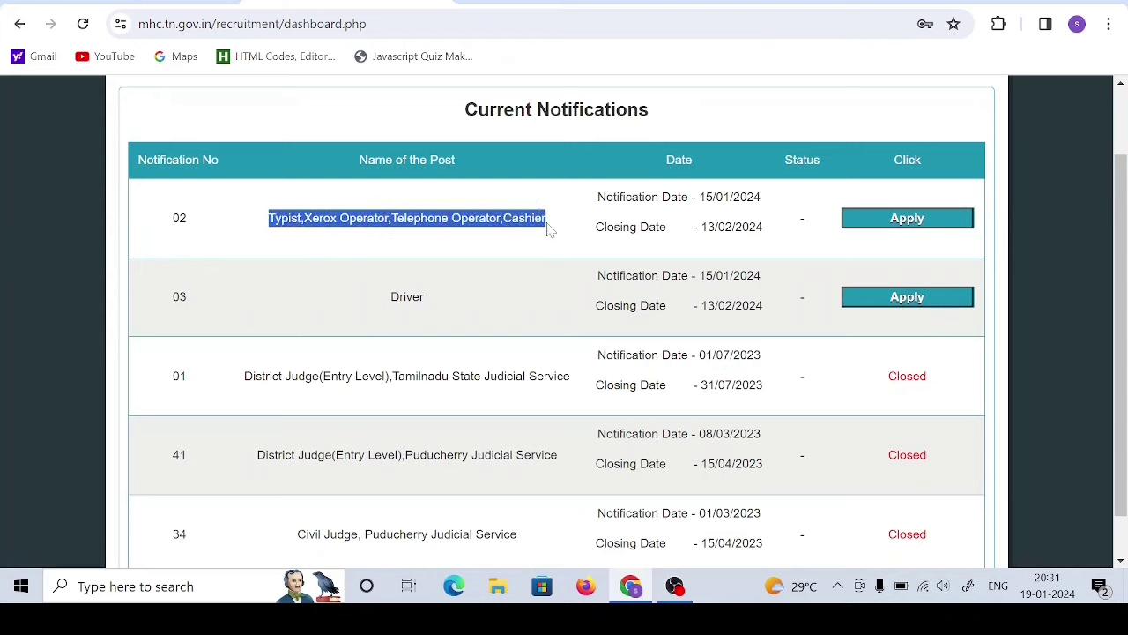
double_click(388, 298)
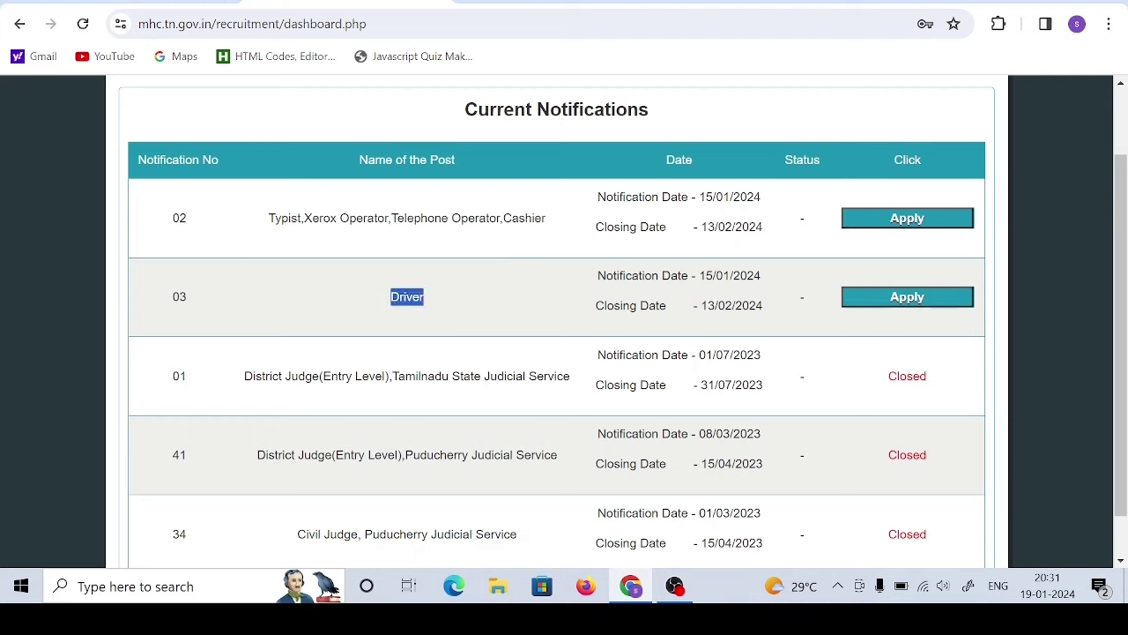
left_click(896, 225)
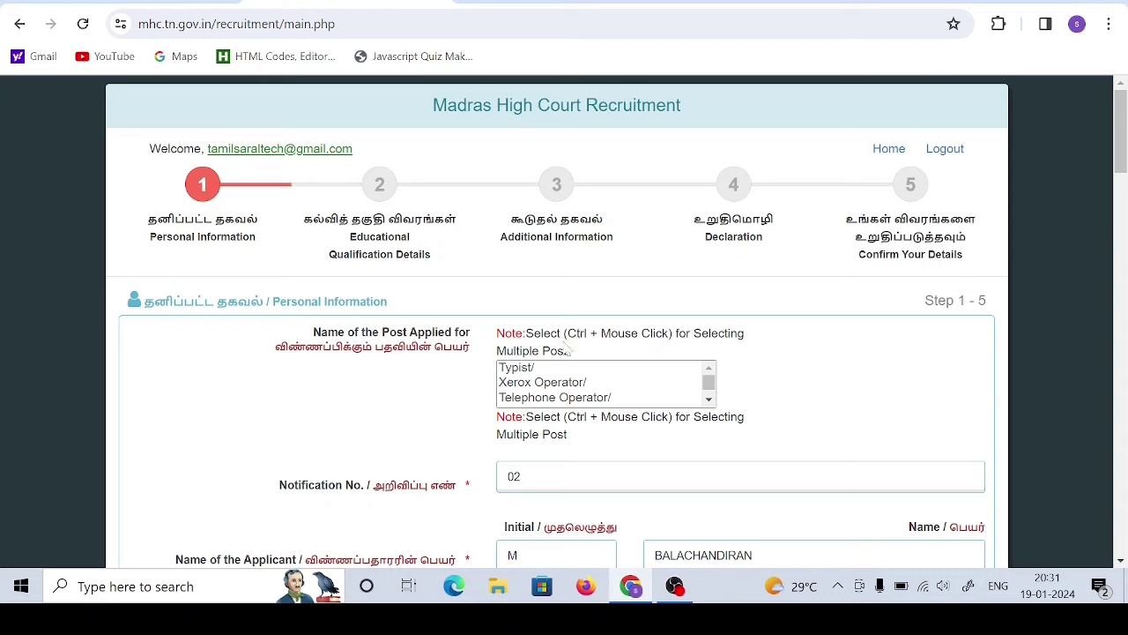
Try out selections of Typist, Xerox Operator, Telephone Operator and Cashier in the post list.
left_click(522, 368)
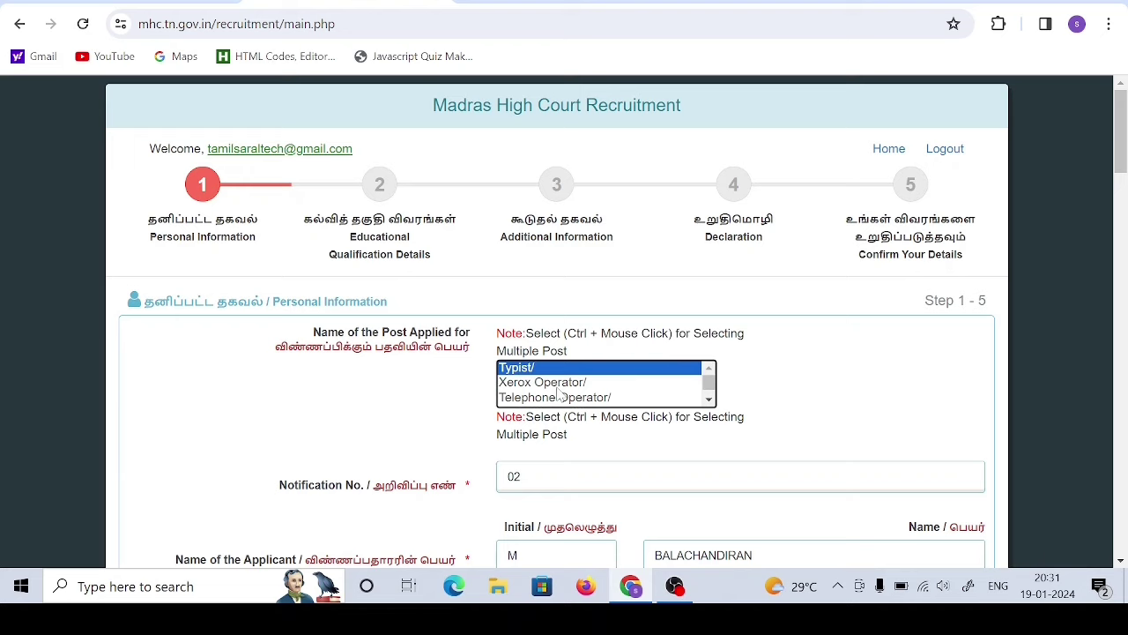
left_click(559, 385)
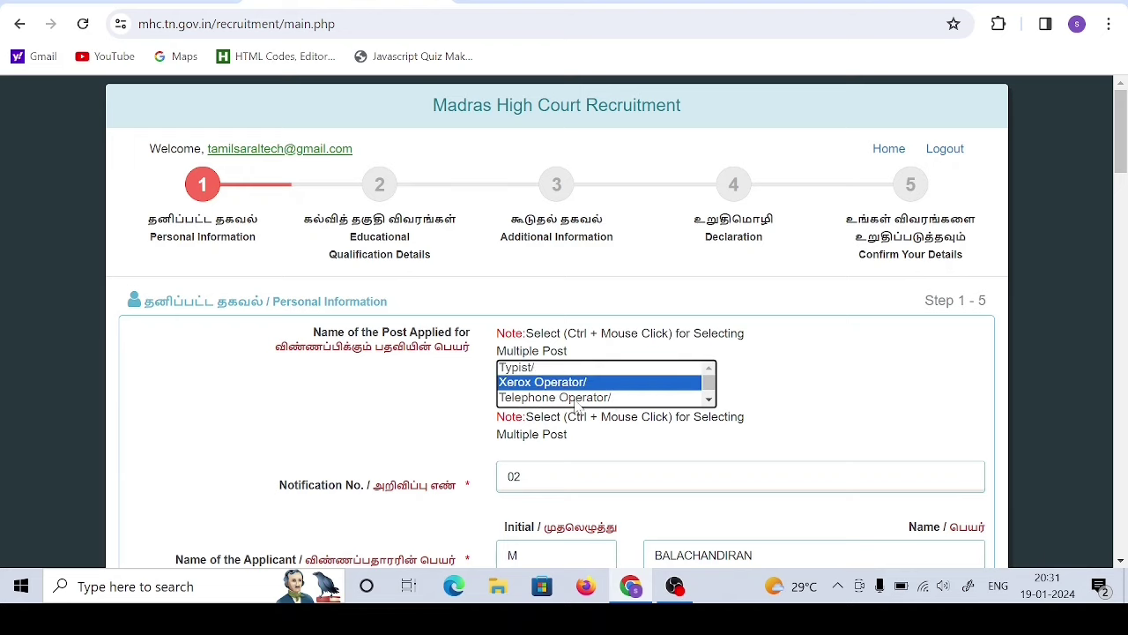
left_click(582, 398)
scroll(670, 377, "down", 3)
scroll(670, 378, "up", 3)
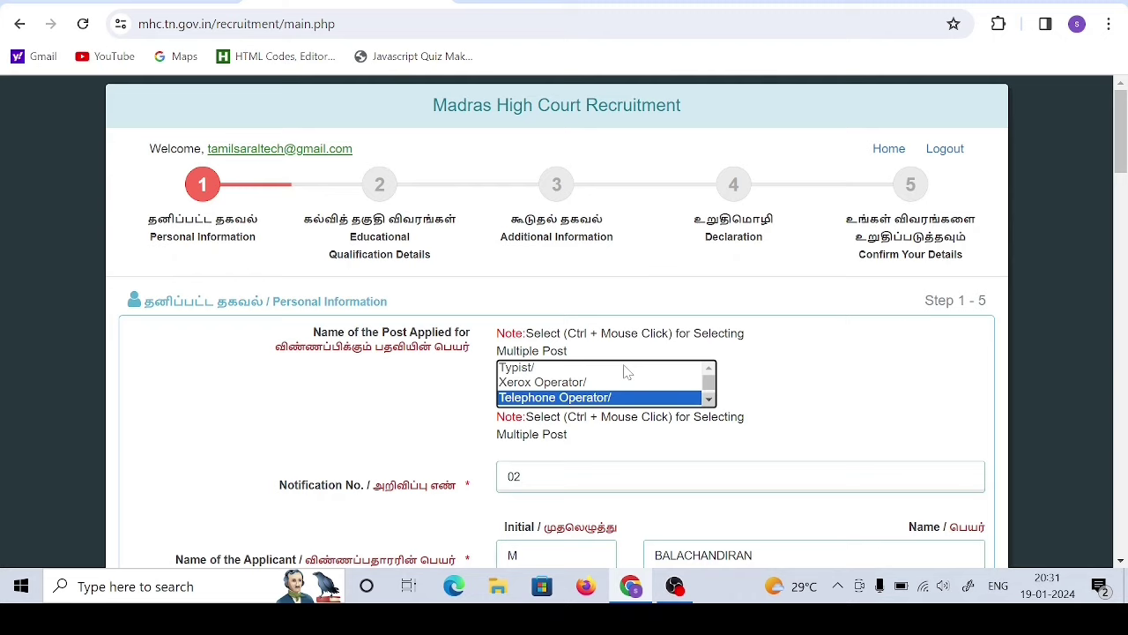
left_click_drag(626, 371, 582, 396)
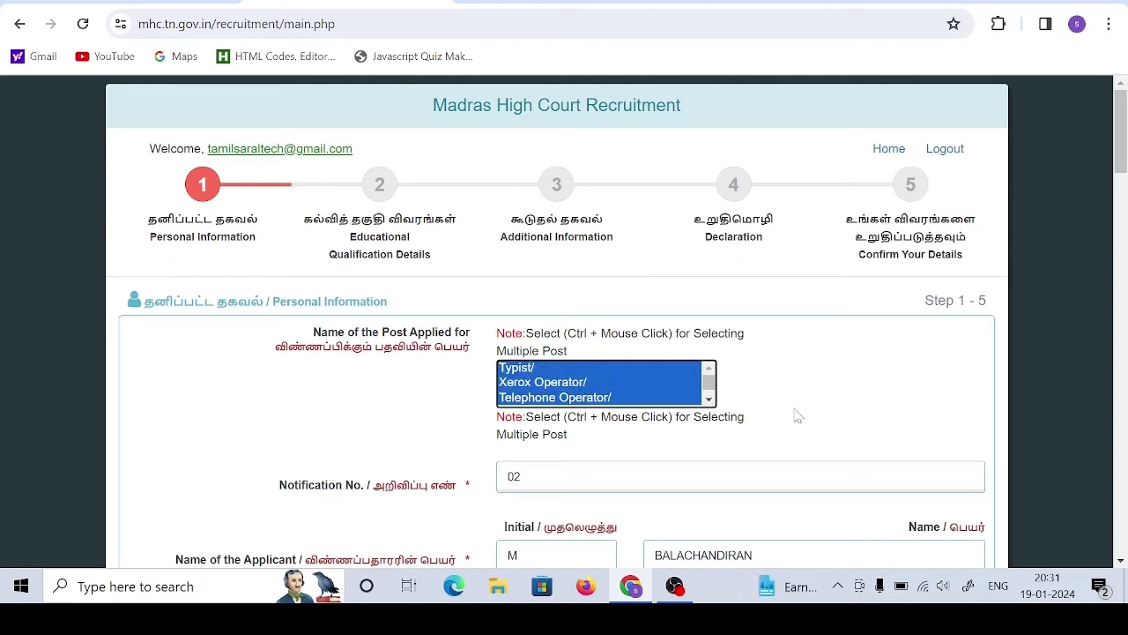
left_click(709, 398)
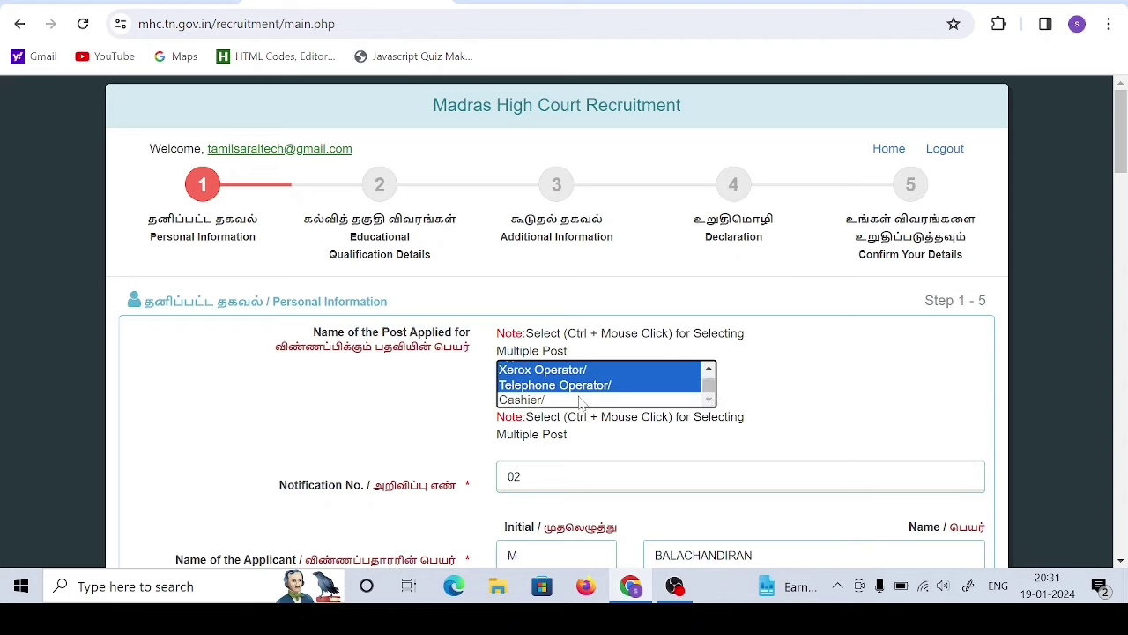
left_click(581, 401, "ctrl")
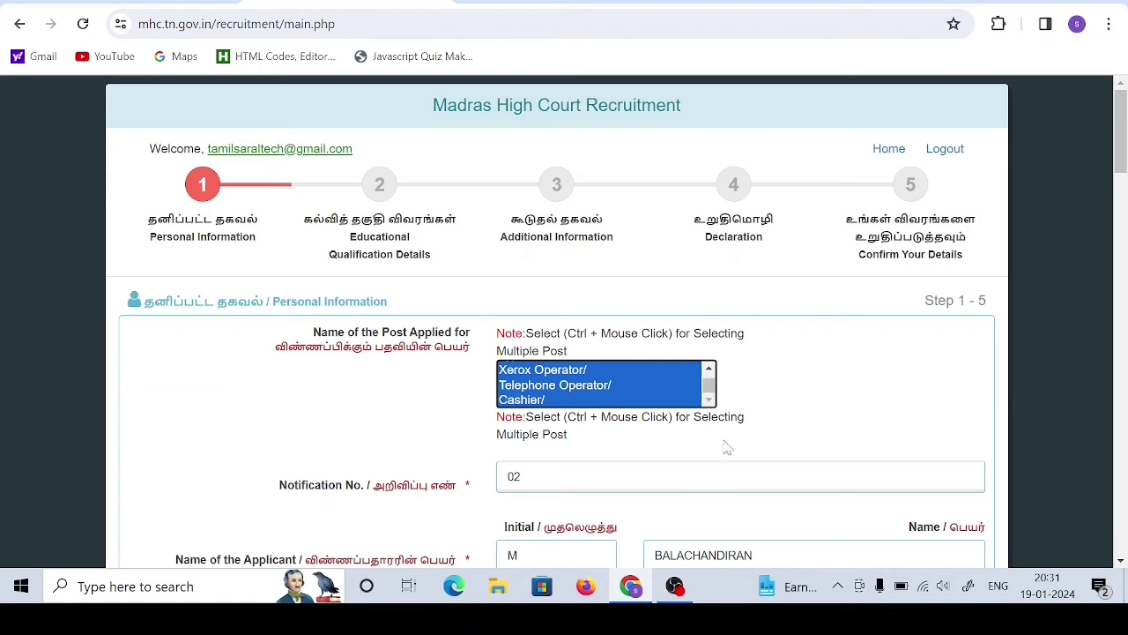
scroll(566, 380, "up", 1)
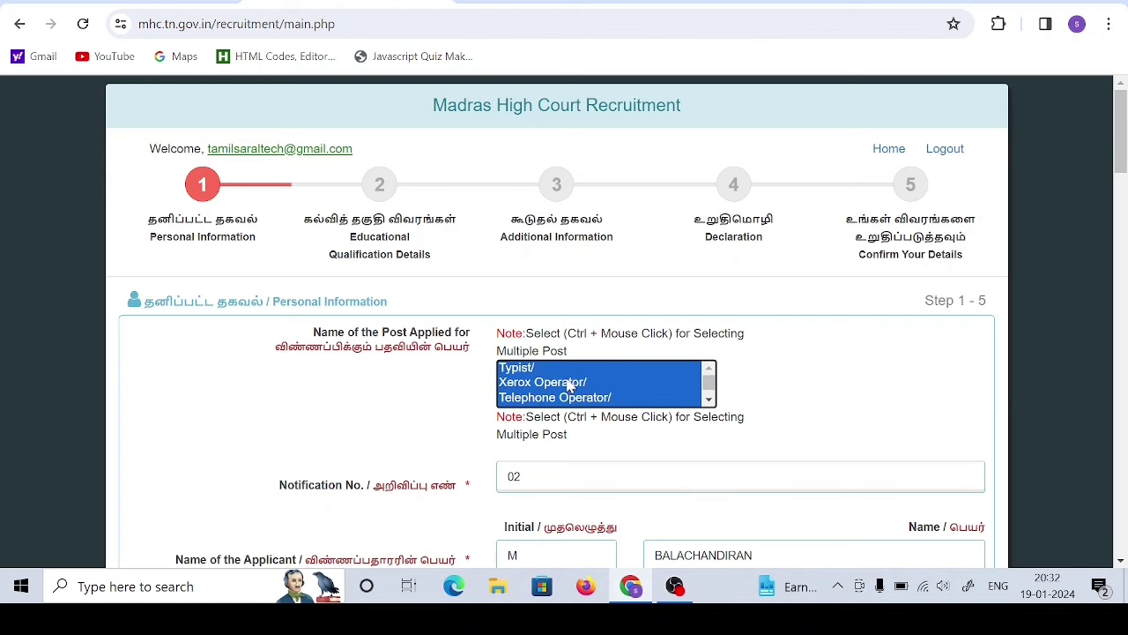
scroll(567, 385, "down", 1)
scroll(566, 385, "down", 2)
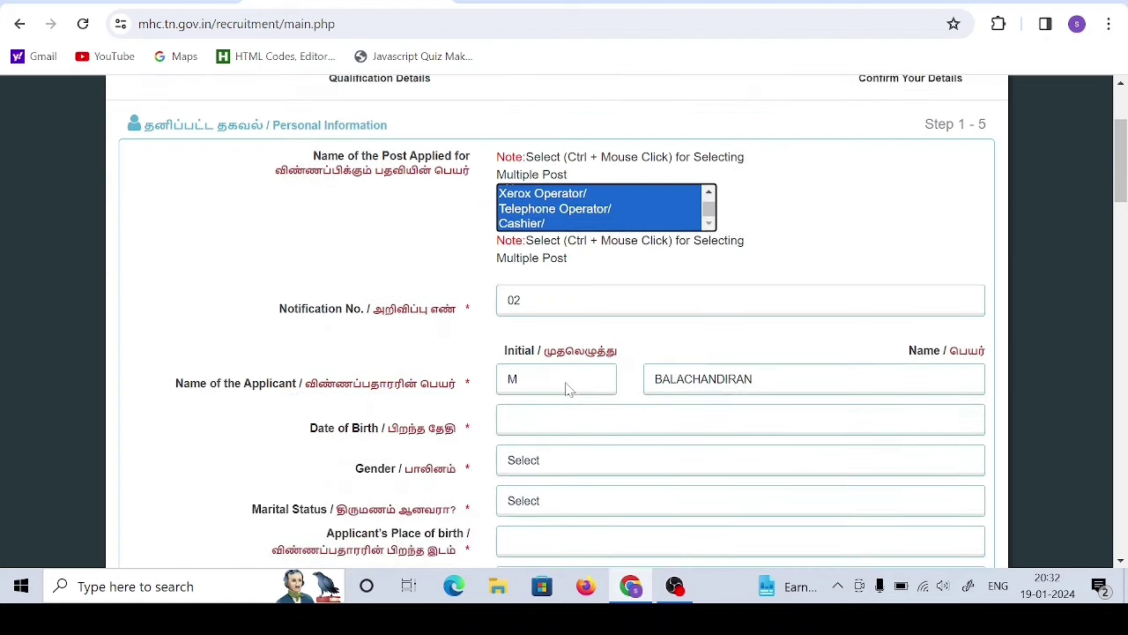
scroll(582, 353, "up", 1)
scroll(589, 331, "up", 2)
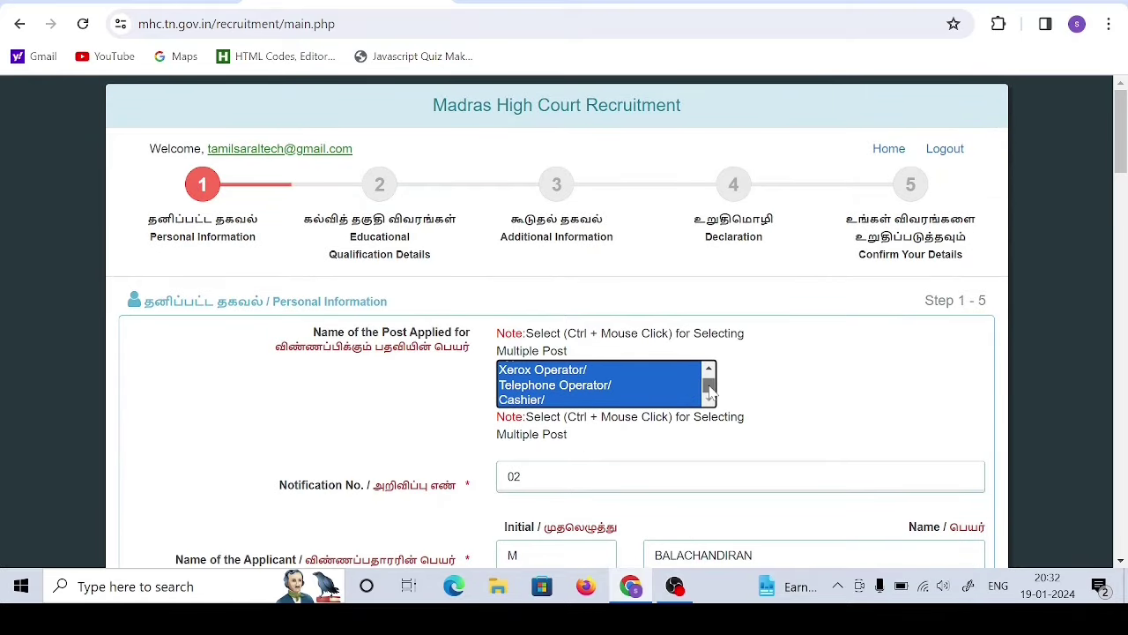
scroll(710, 389, "up", 1)
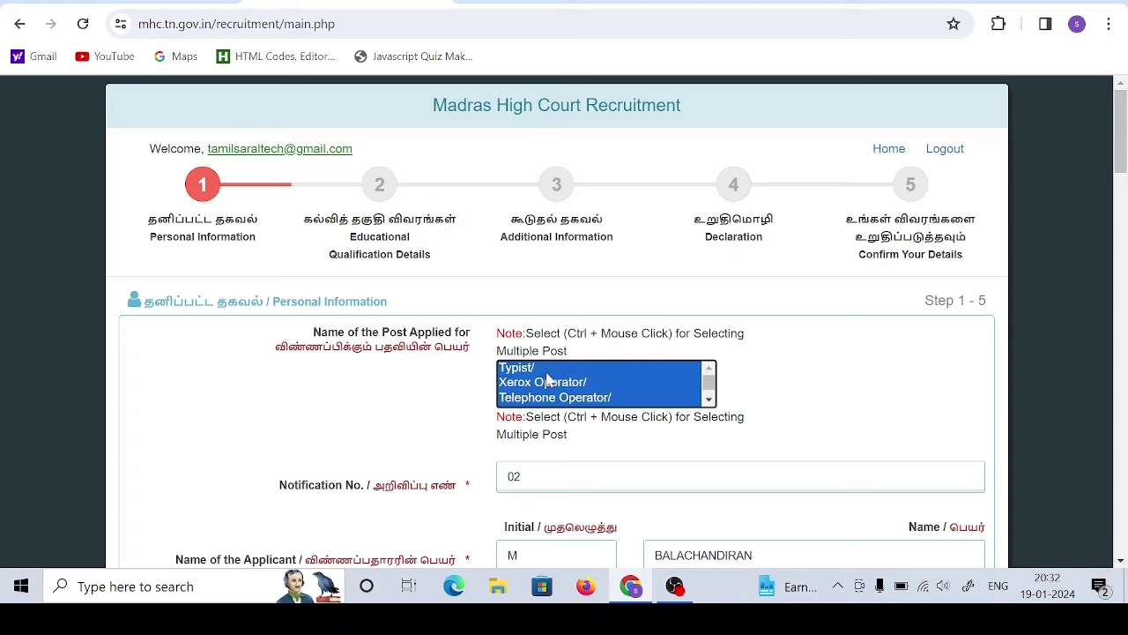
Multi-select Xerox Operator through Cashier as the posts applied for.
left_click(535, 382)
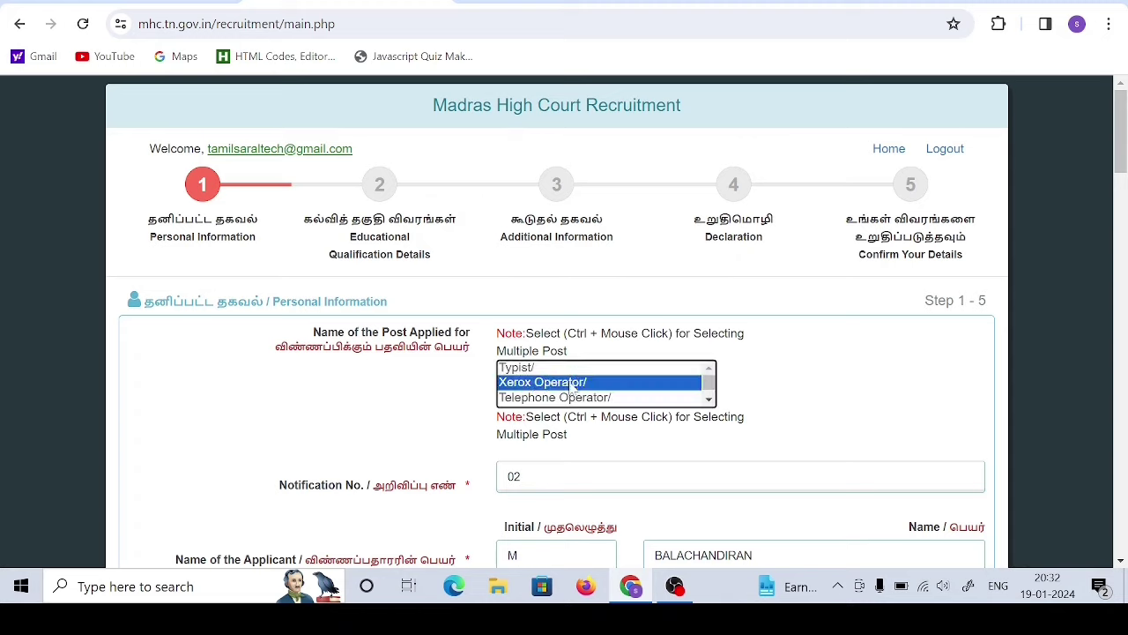
left_click(508, 389, "ctrl")
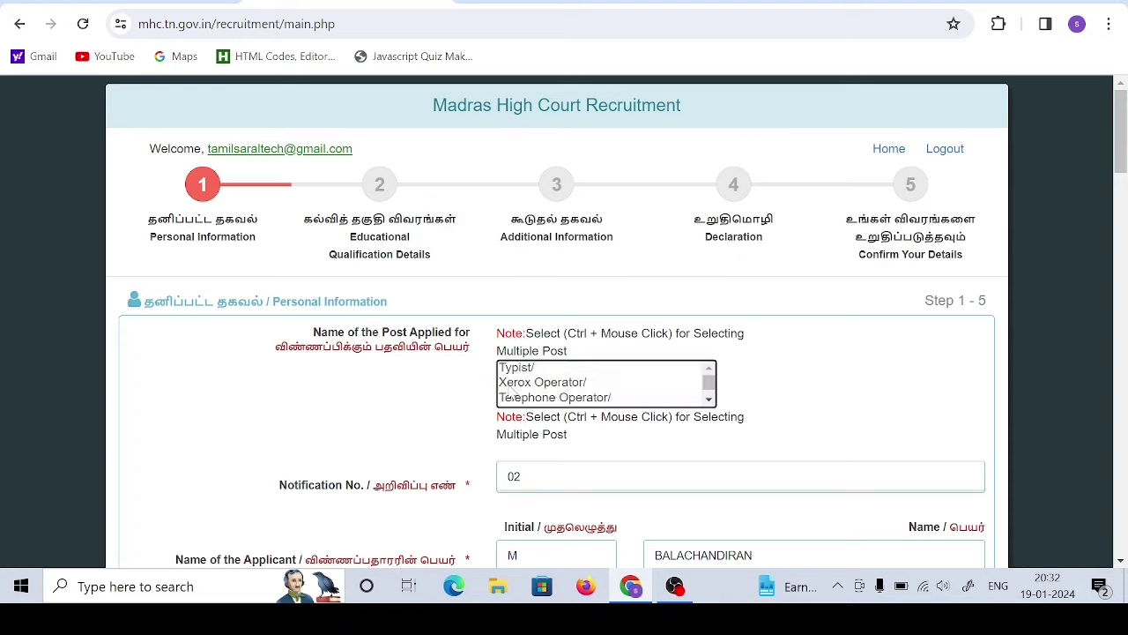
left_click_drag(510, 384, 529, 402)
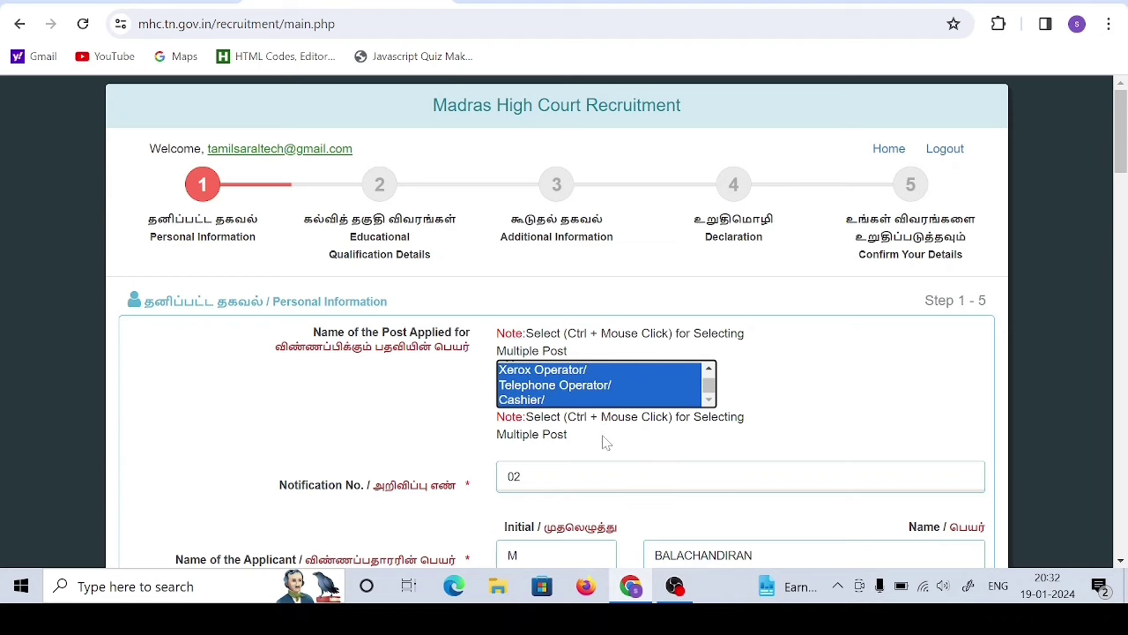
scroll(605, 446, "down", 1)
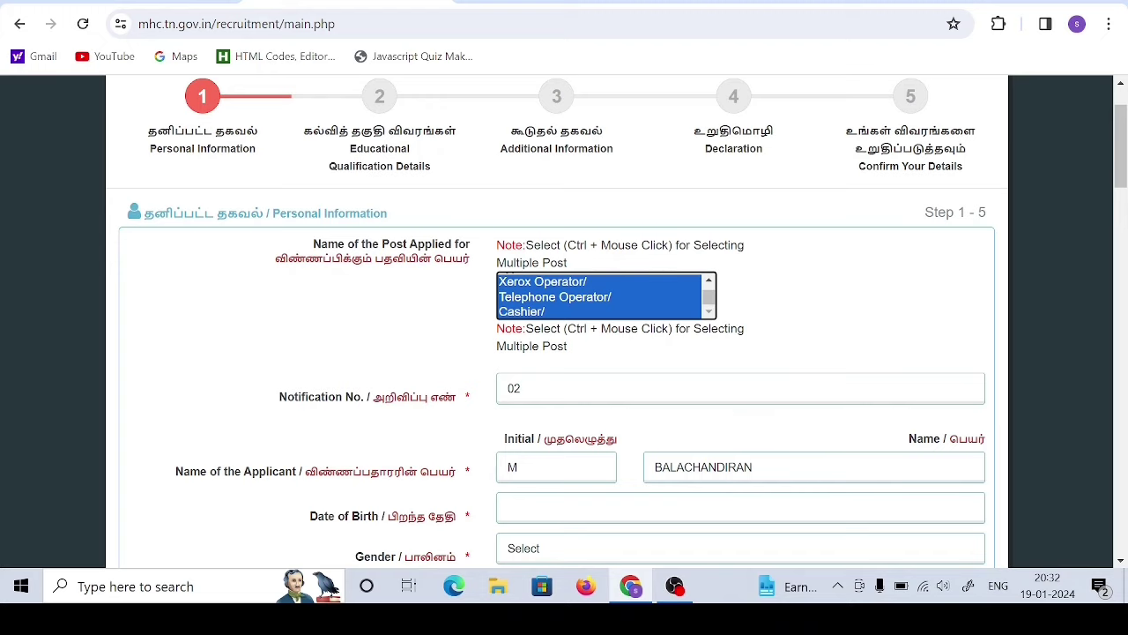
scroll(579, 396, "down", 2)
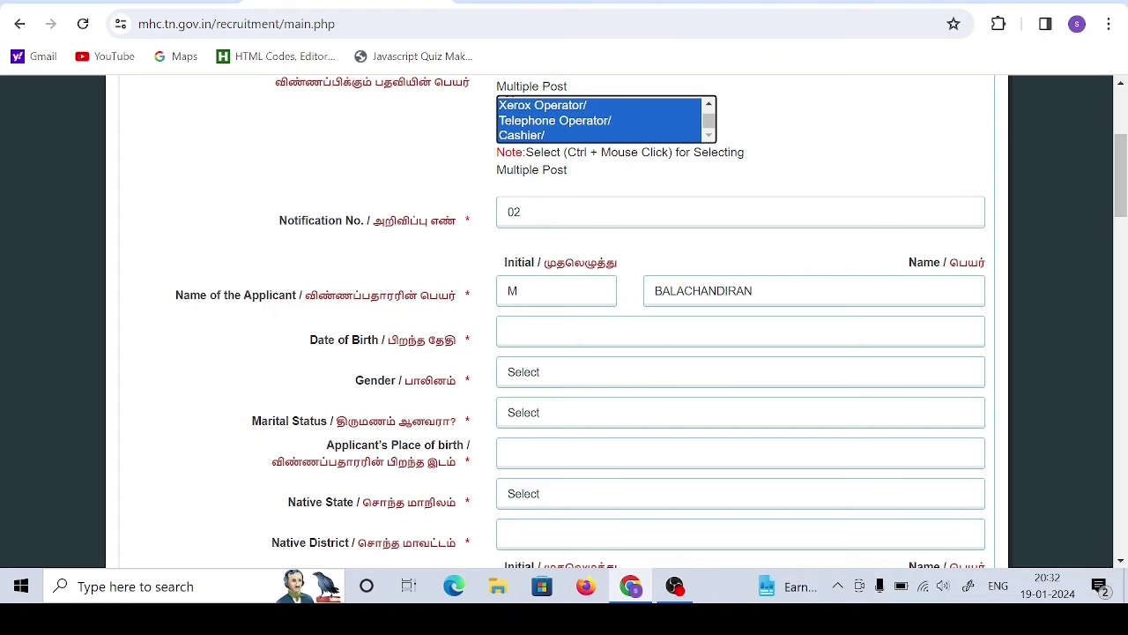
Open the Date of Birth calendar and switch it to June 2000.
left_click(741, 331)
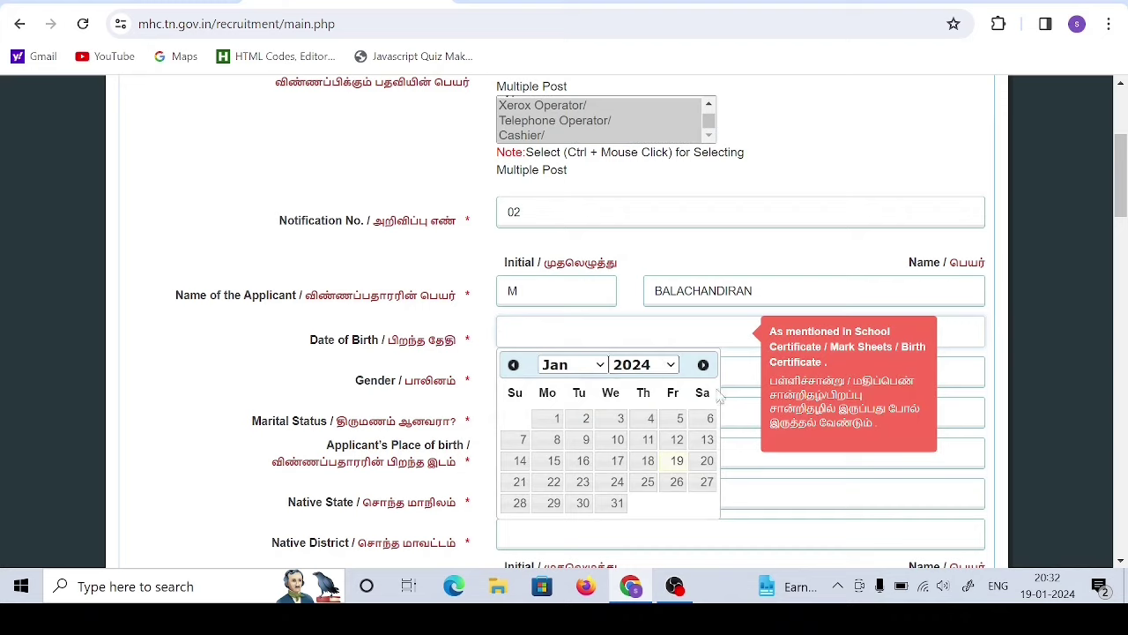
left_click(671, 367)
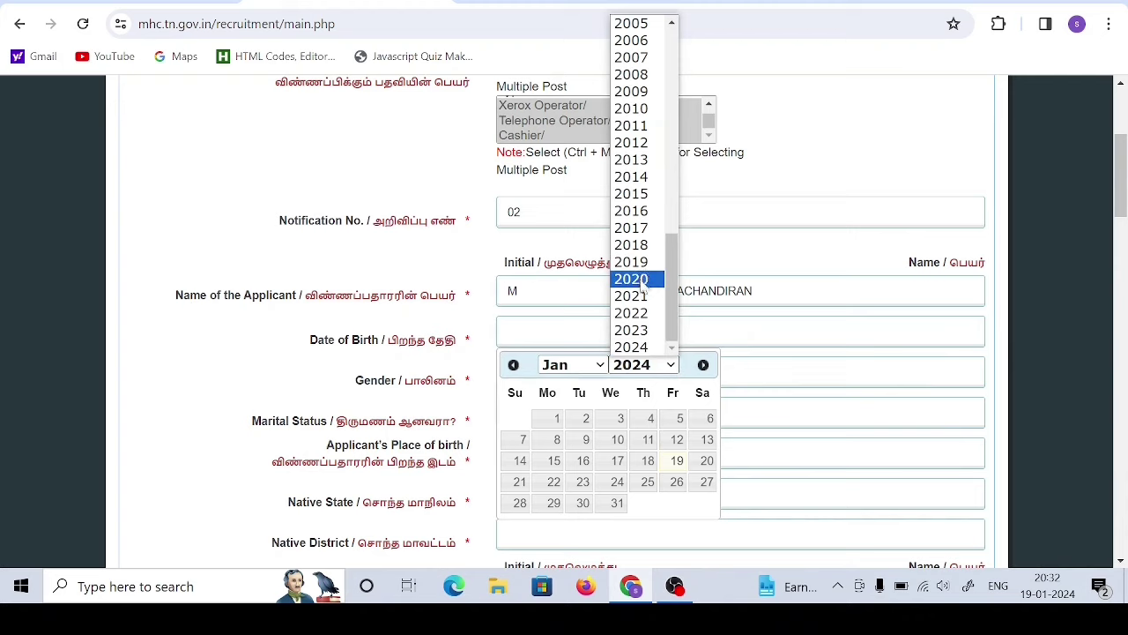
scroll(633, 176, "up", 8)
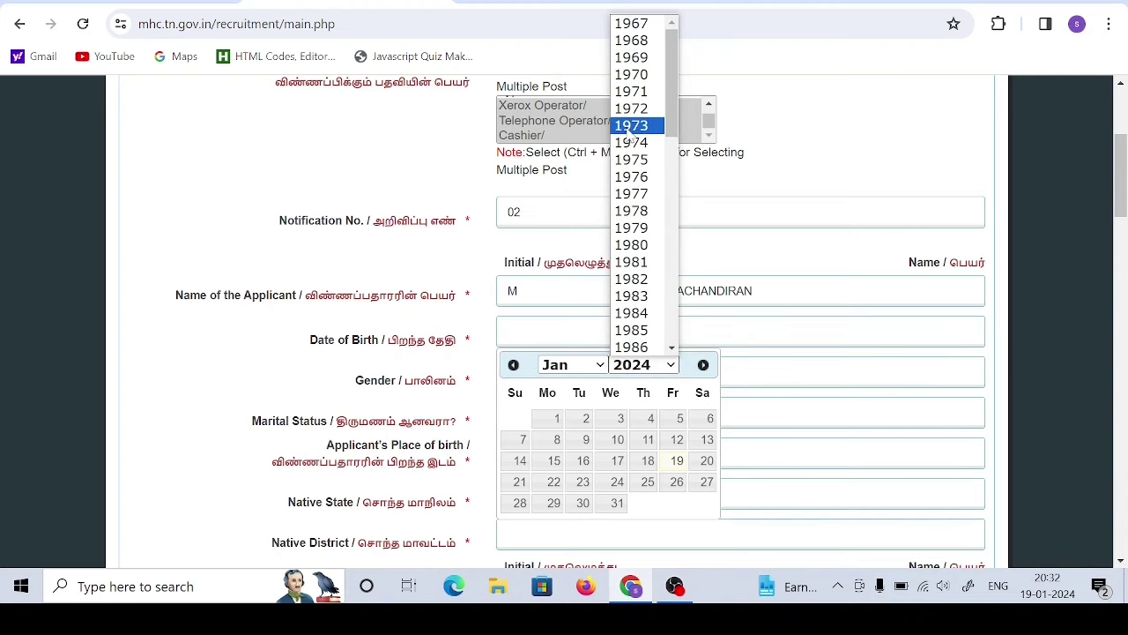
scroll(635, 188, "down", 5)
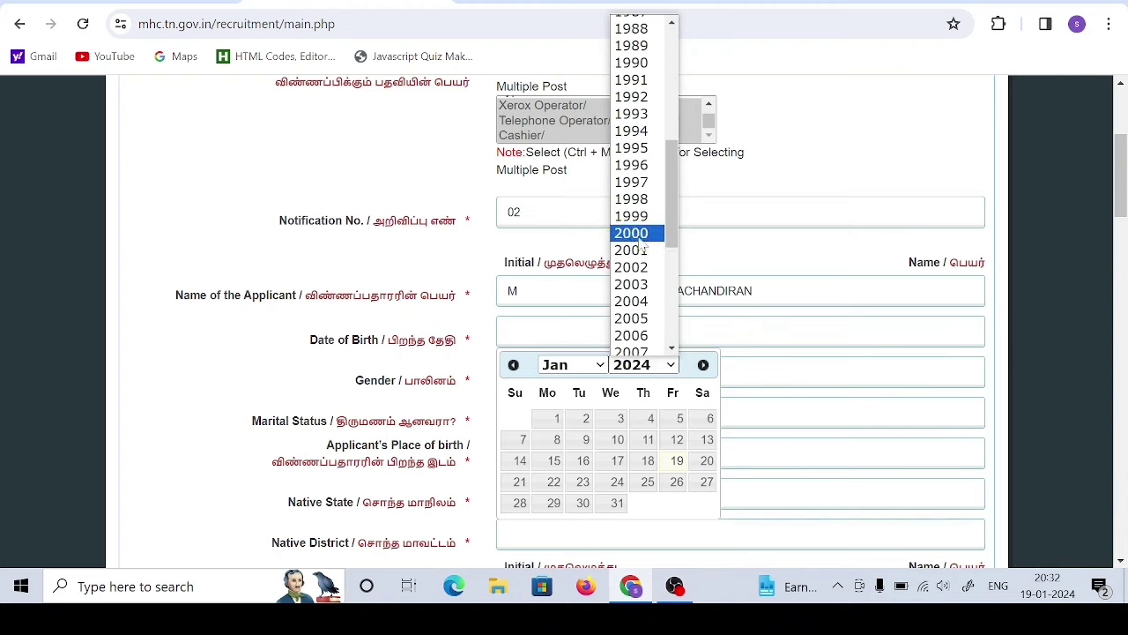
left_click(635, 234)
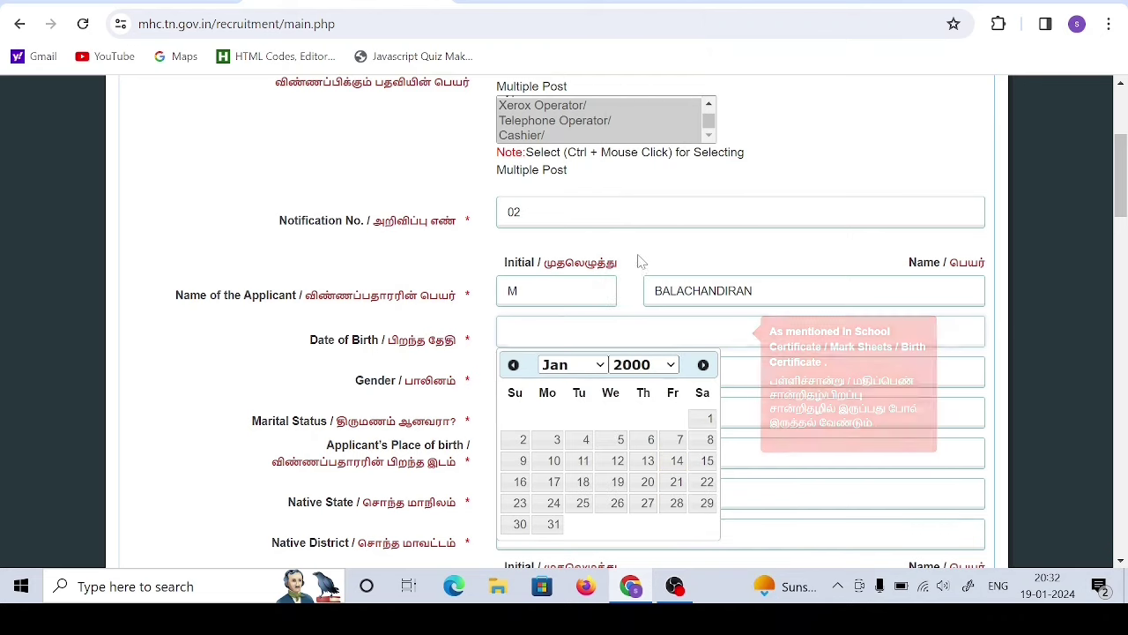
left_click(602, 370)
left_click(574, 244)
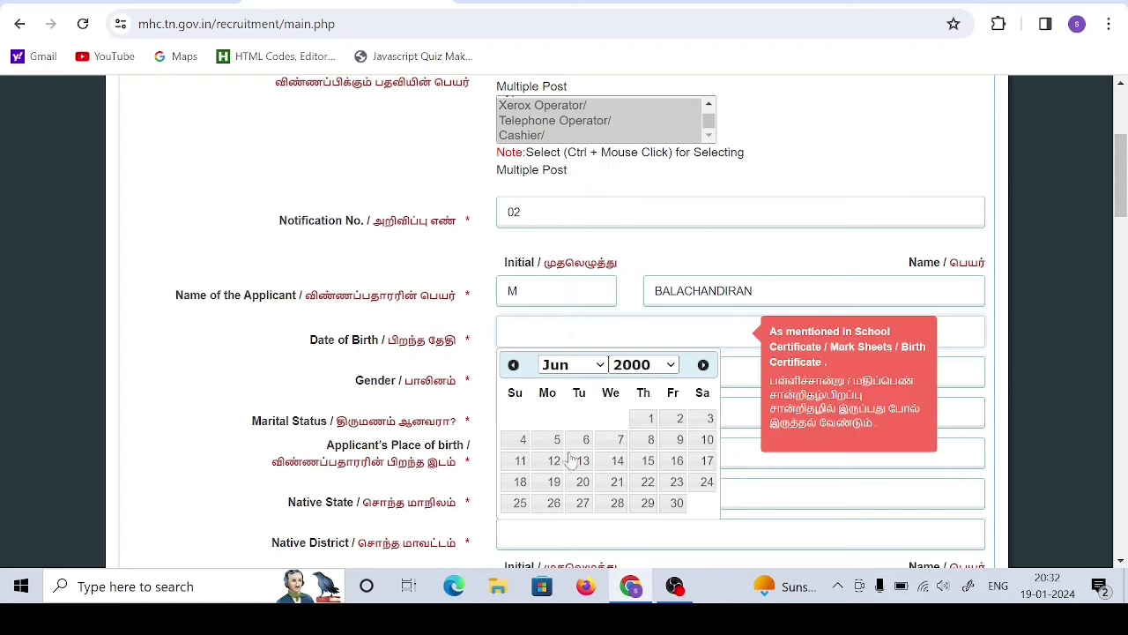
Pick 3 June 2000 as the date of birth and set gender to MALE.
left_click(709, 419)
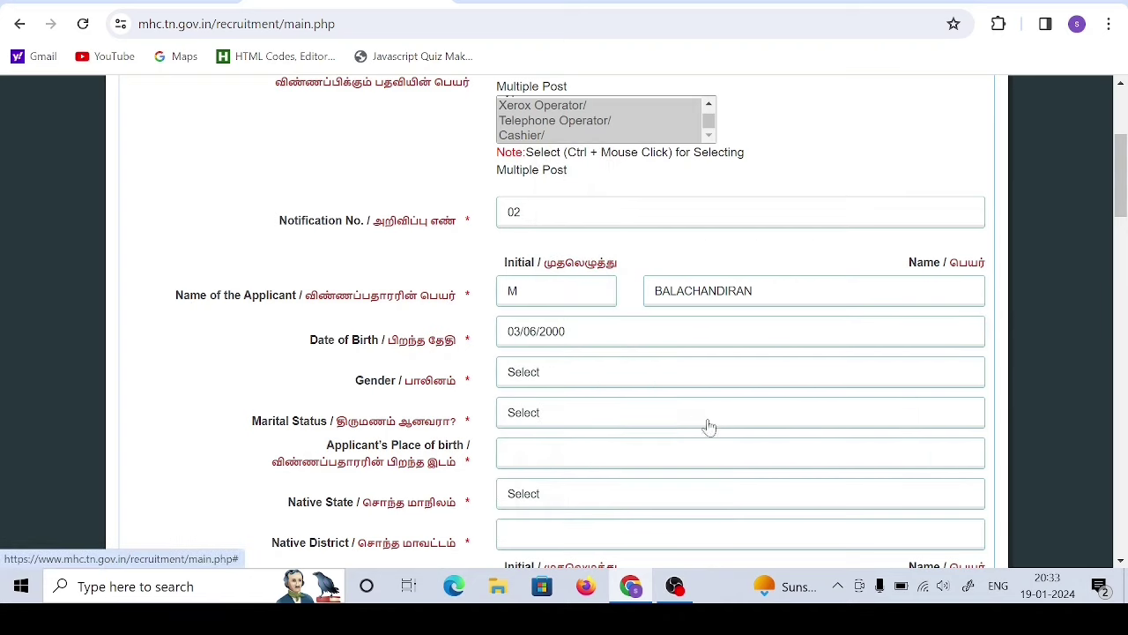
left_click(565, 379)
left_click(566, 412)
scroll(567, 416, "down", 2)
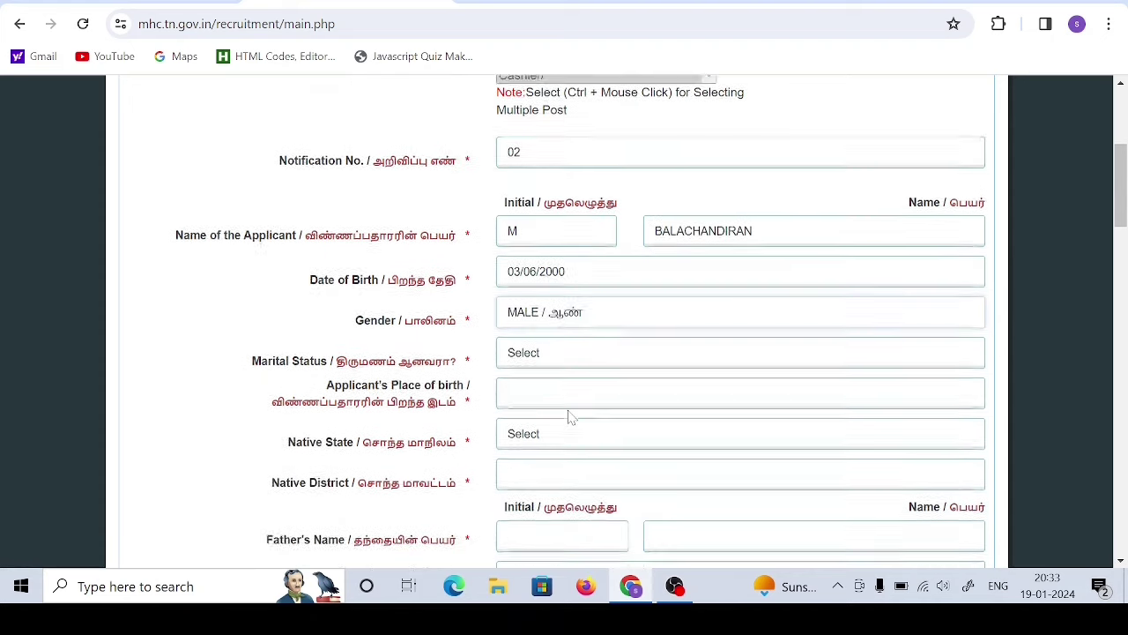
Set marital status to UNMARRIED, correcting an initial MARRIED choice.
left_click(534, 240)
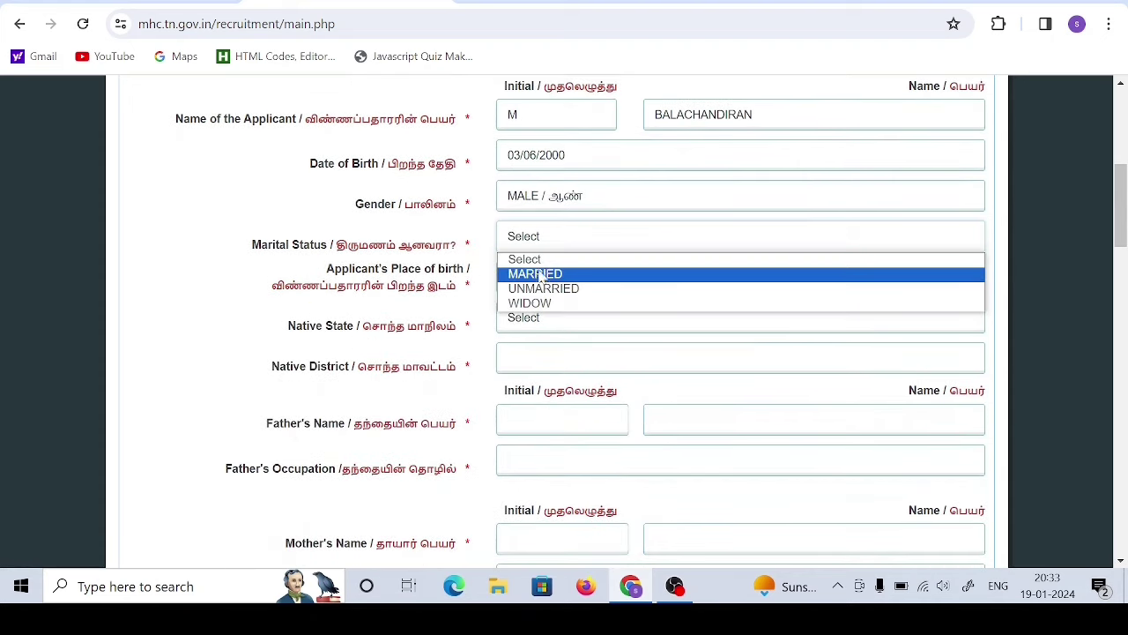
left_click(535, 274)
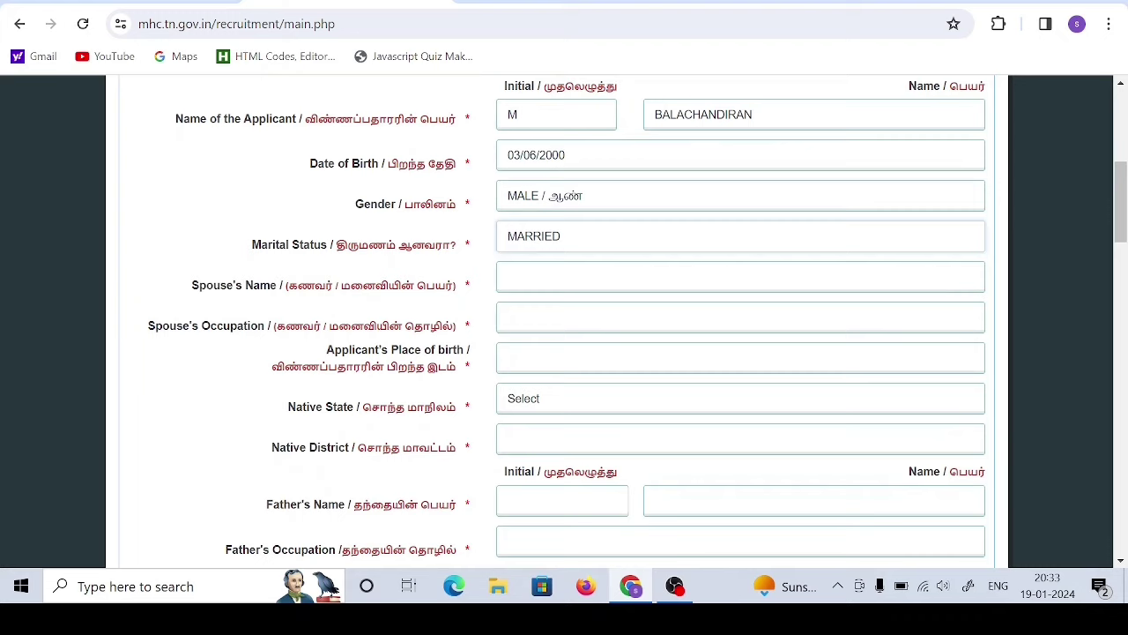
left_click(564, 277)
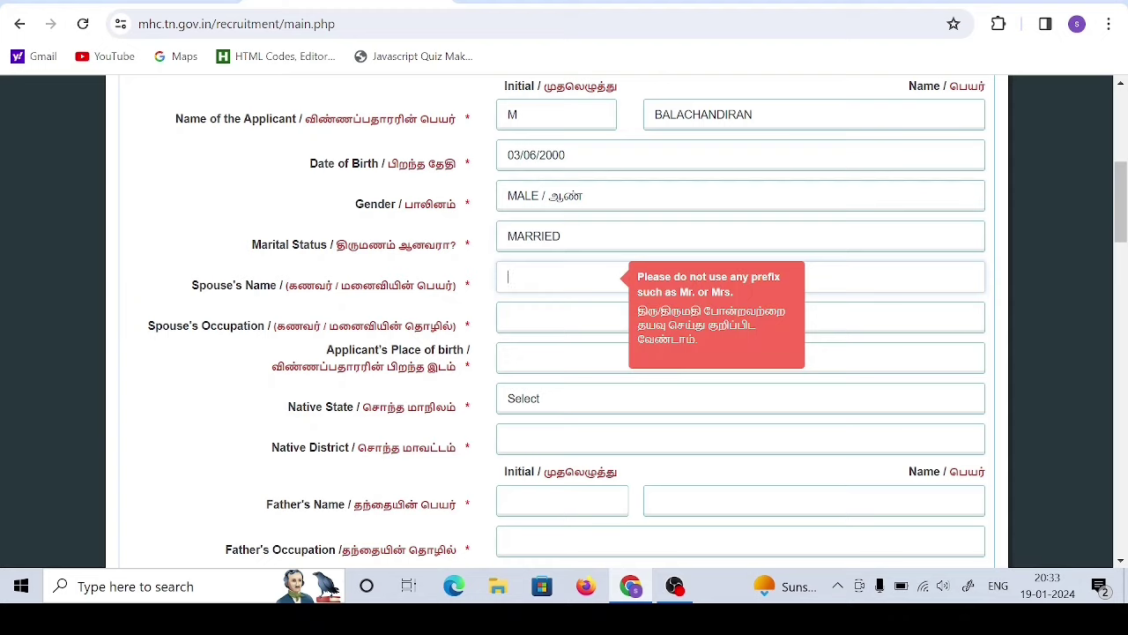
left_click(574, 244)
left_click(569, 289)
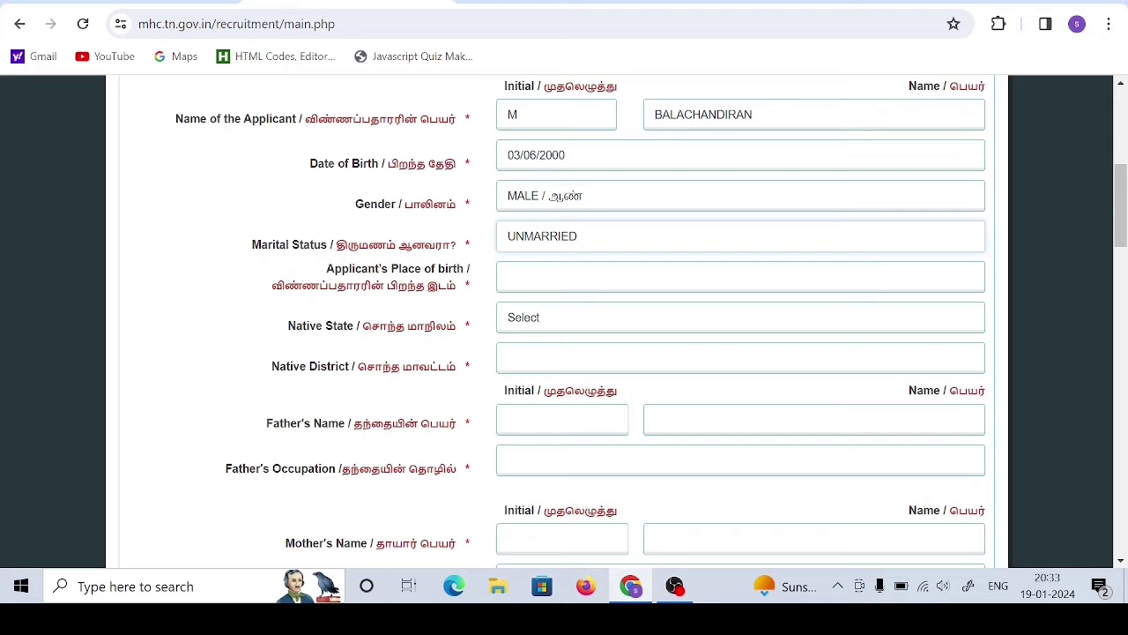
left_click(741, 276)
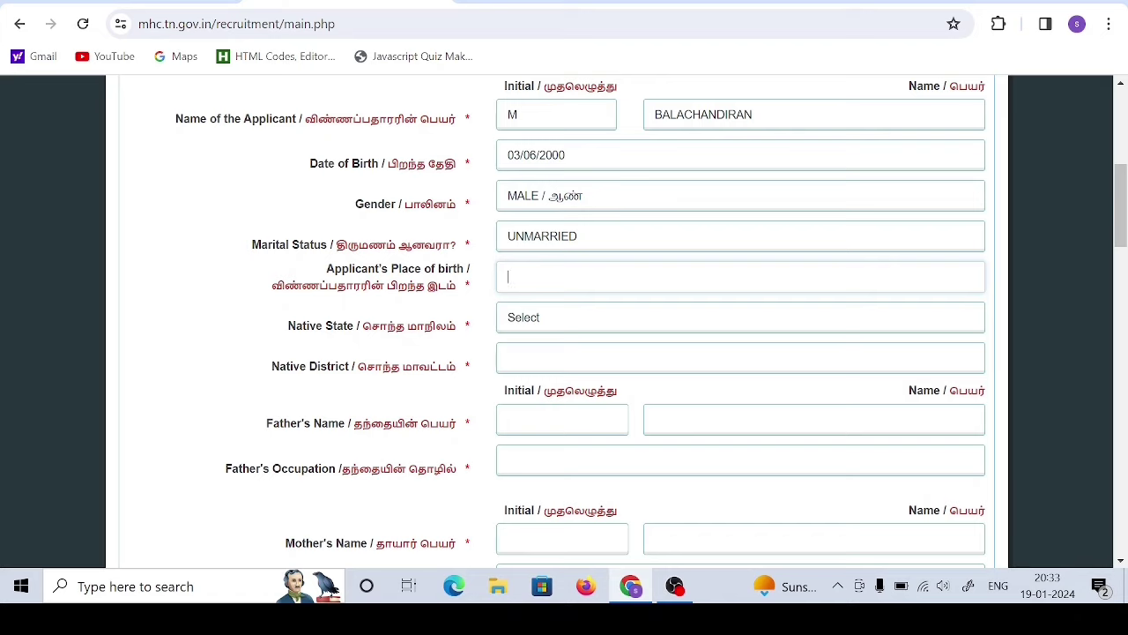
Enter DHARMAPURI as the place of birth.
type("A")
key("BackSpace")
type("A")
key("BackSpace")
type("DHA")
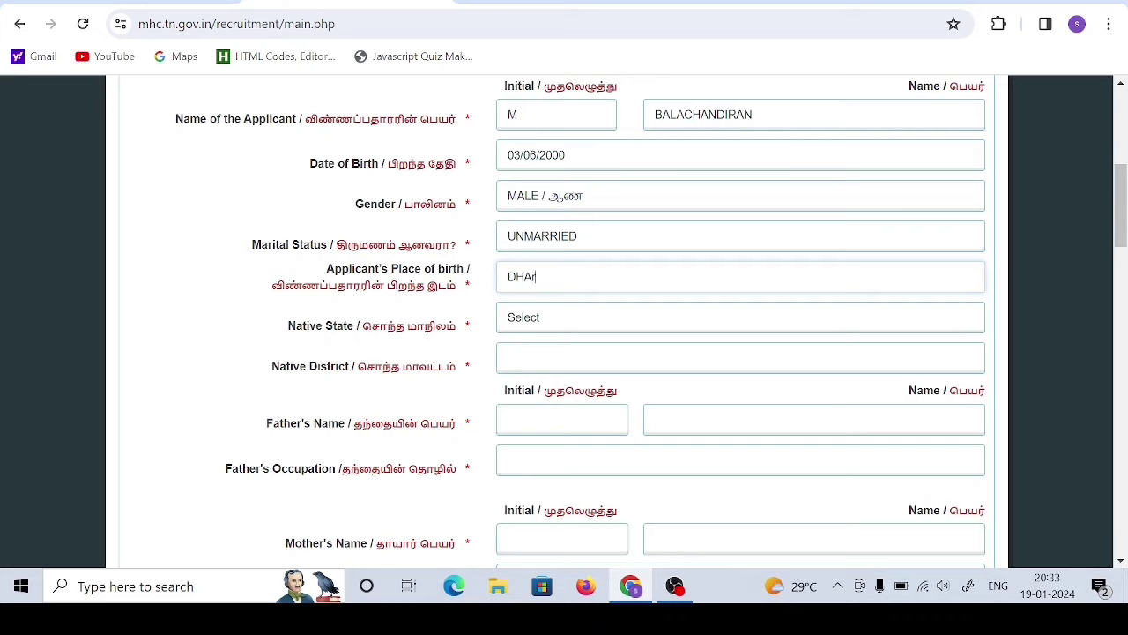
type("RMAPURI")
Set native state to TAMIL NADU and native district to Dharmapuri.
left_click(542, 328)
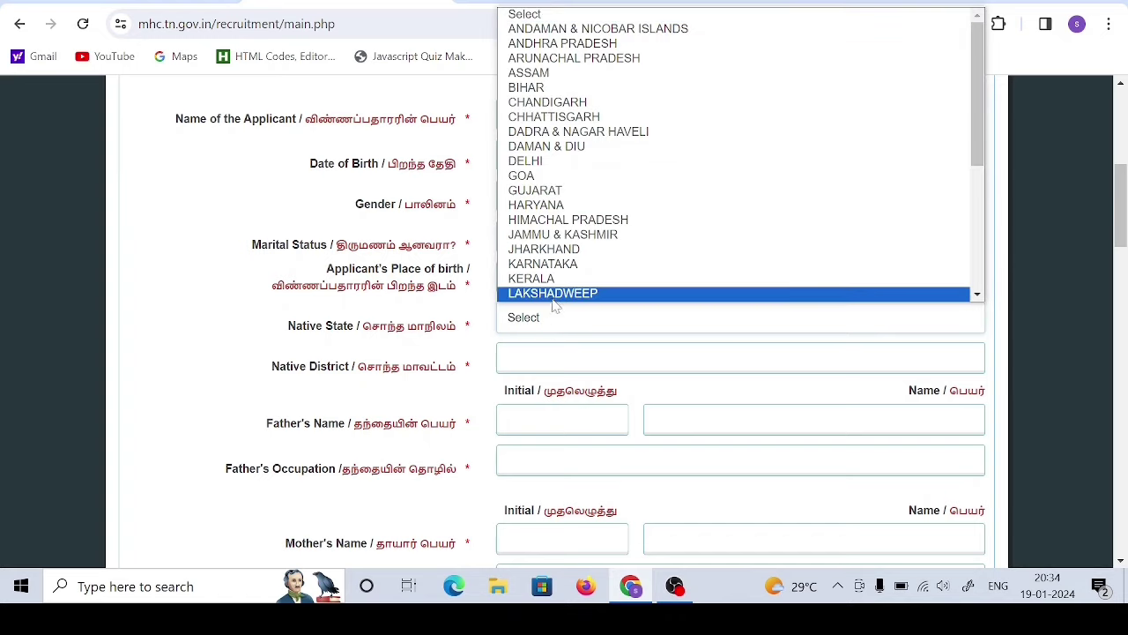
scroll(564, 190, "down", 5)
left_click(566, 220)
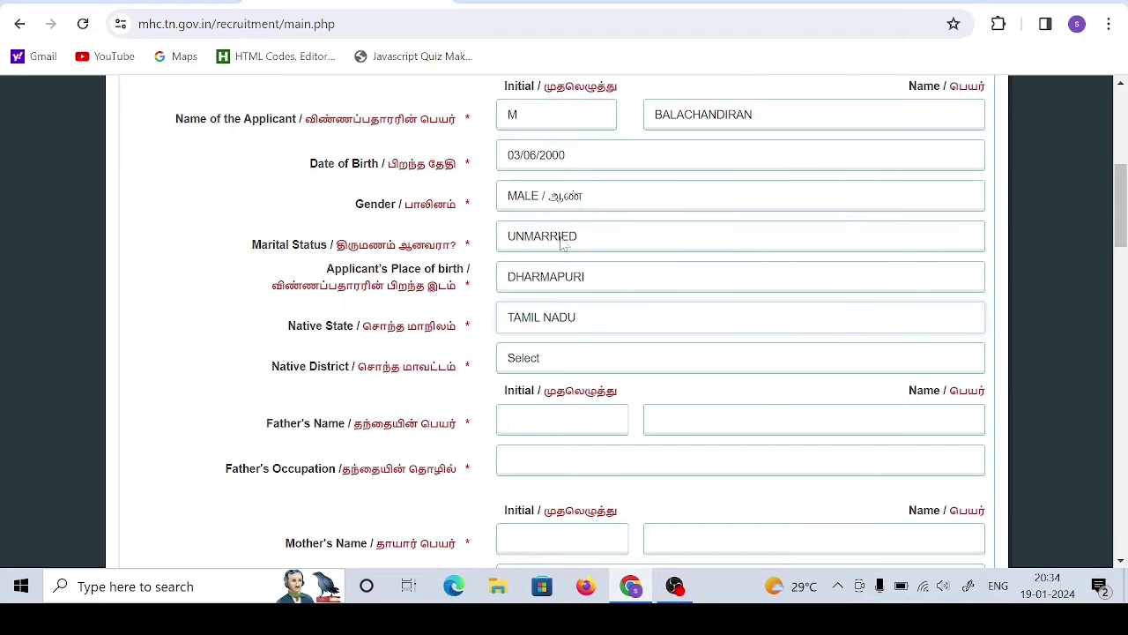
scroll(604, 348, "down", 3)
scroll(592, 314, "up", 2)
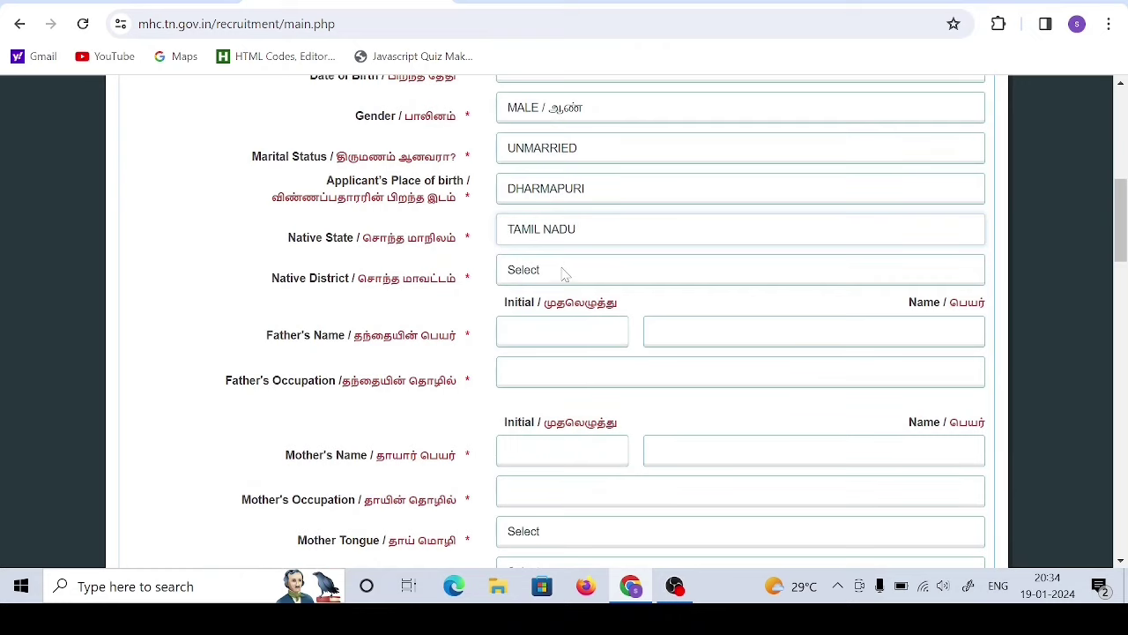
left_click(565, 272)
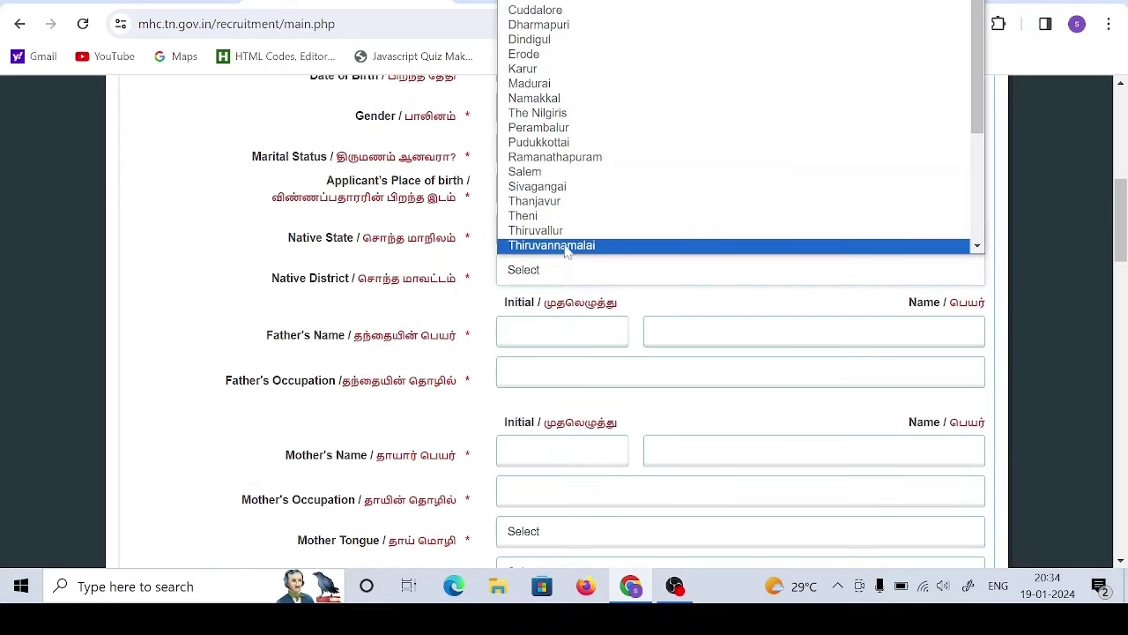
left_click(537, 26)
scroll(626, 309, "down", 1)
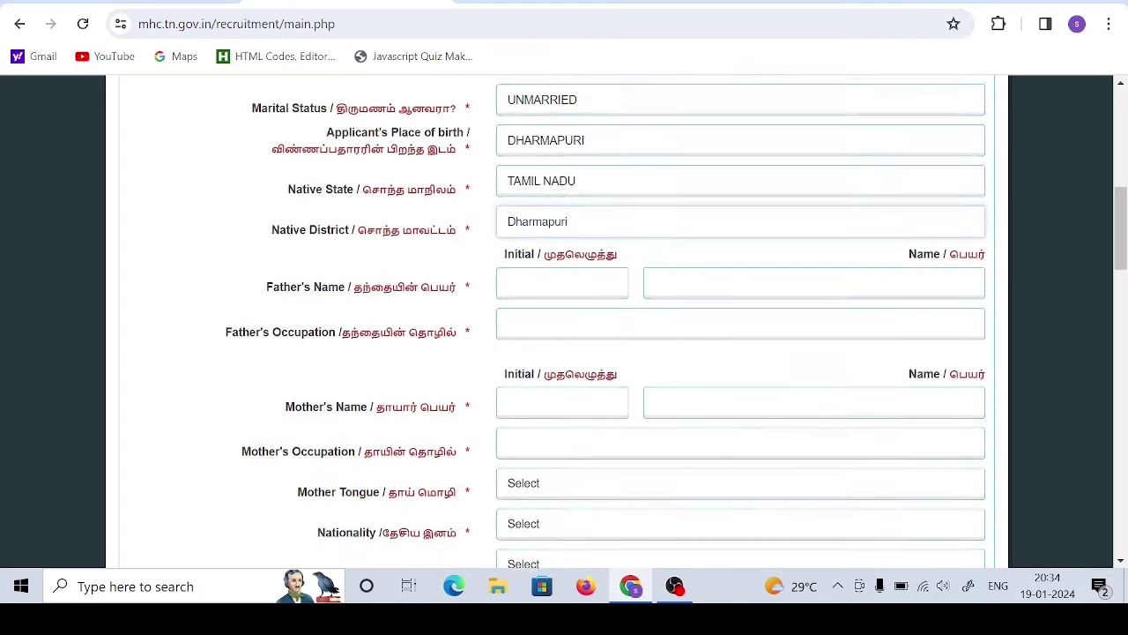
left_click(562, 243)
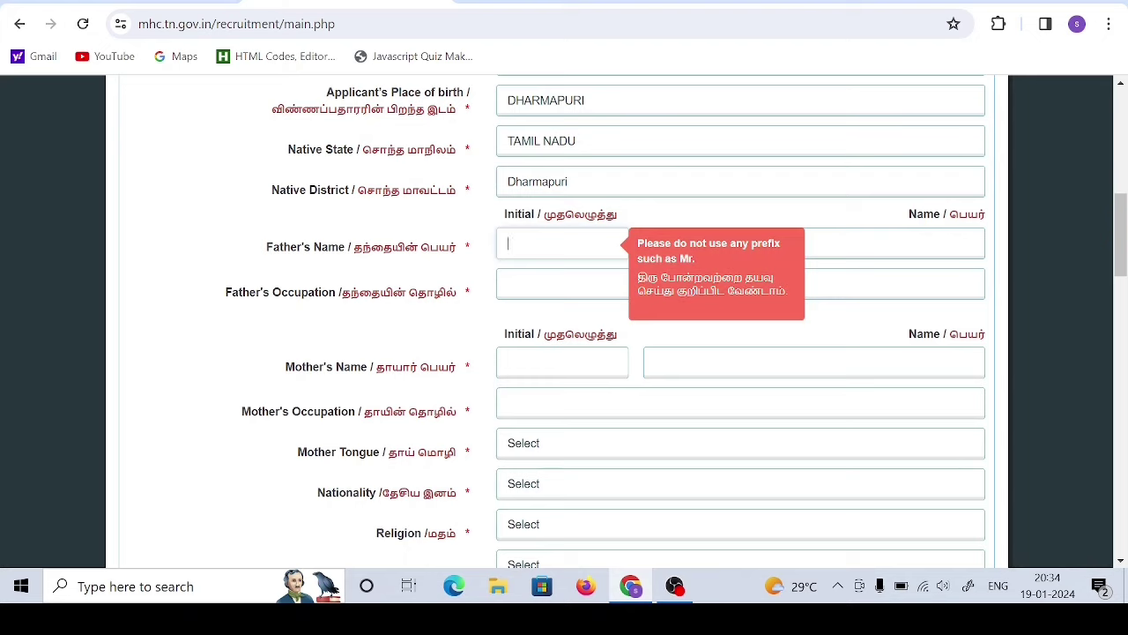
Enter the father's name and initial, with occupation FORMER.
type("MARIYAPPAN")
left_click(657, 243)
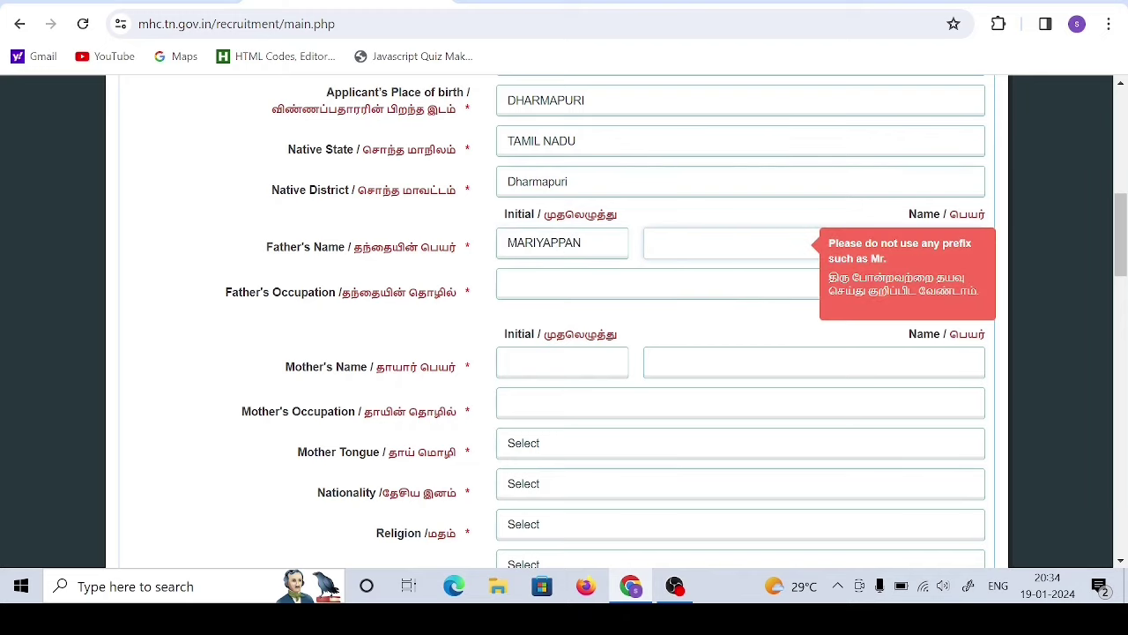
type("K")
key("Tab")
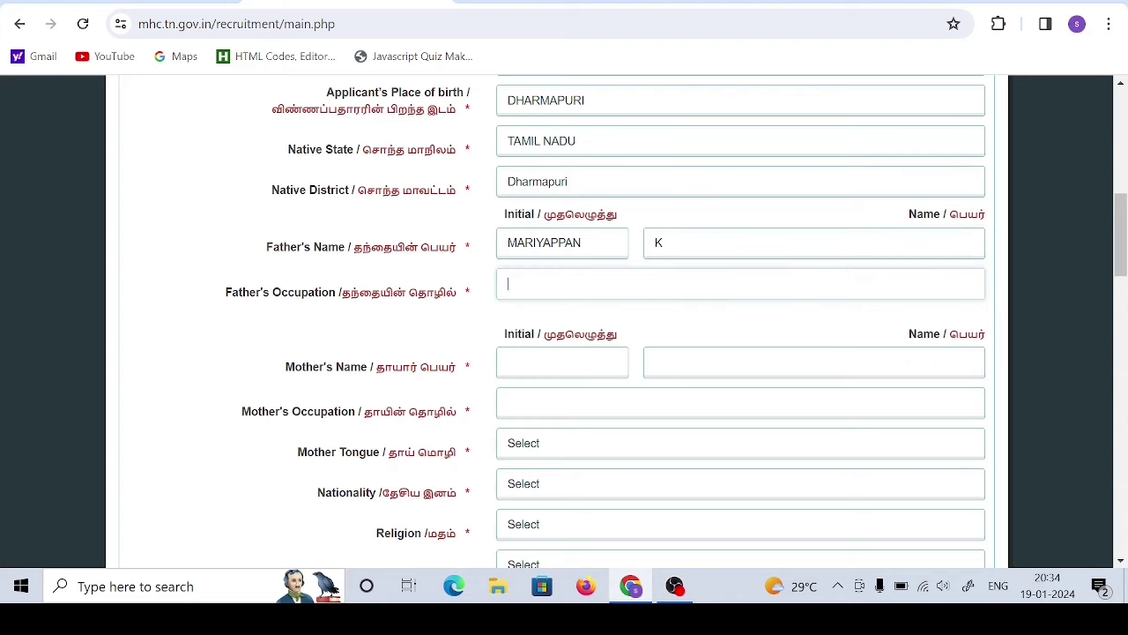
type("FORMER")
Enter the mother's name and initial, with occupation HOME MAKER.
left_click(559, 354)
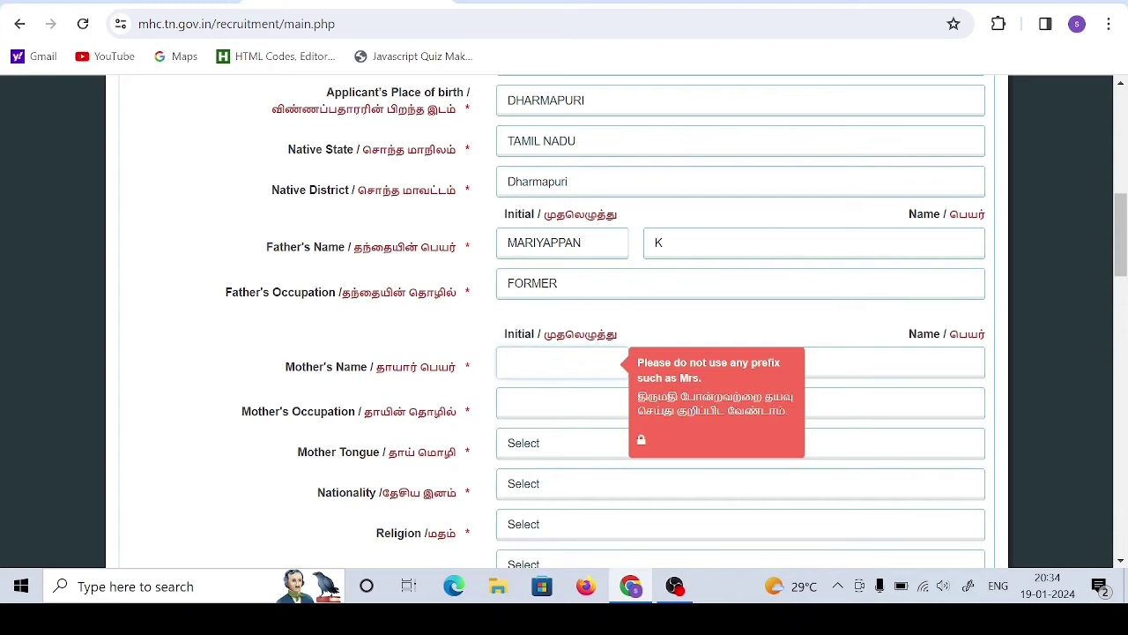
type("SANTHa")
key("BackSpace")
type("A")
left_click(655, 363)
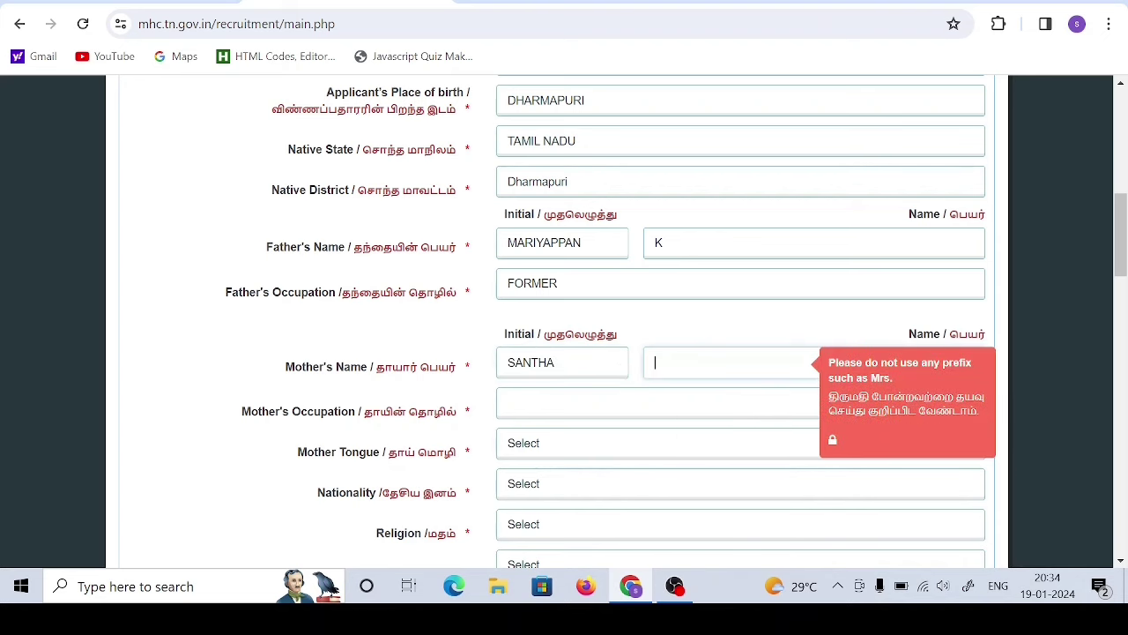
type("M")
scroll(776, 361, "down", 3)
left_click(508, 139)
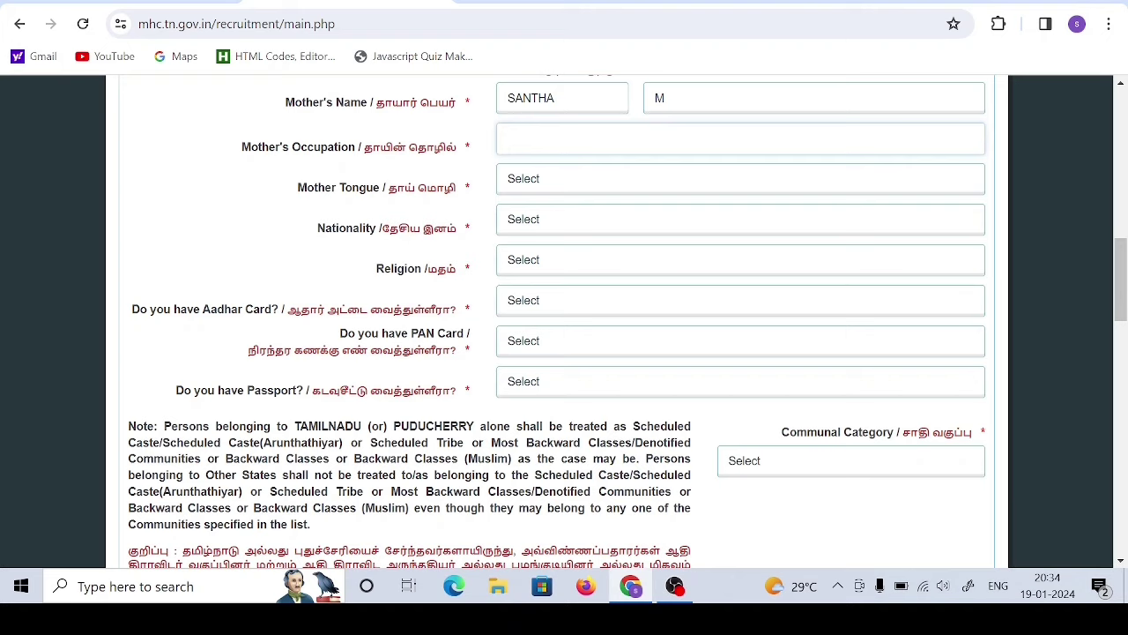
type("HOME MAKER")
Set mother tongue TAMIL, nationality INDIAN and religion HINDU.
left_click(541, 187)
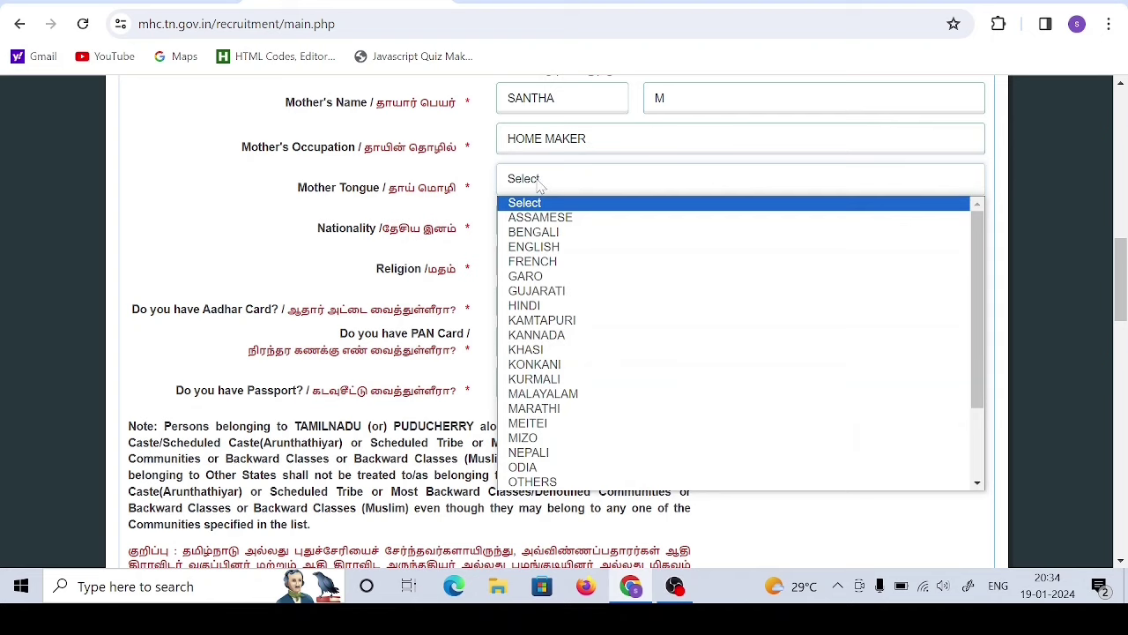
scroll(547, 388, "down", 3)
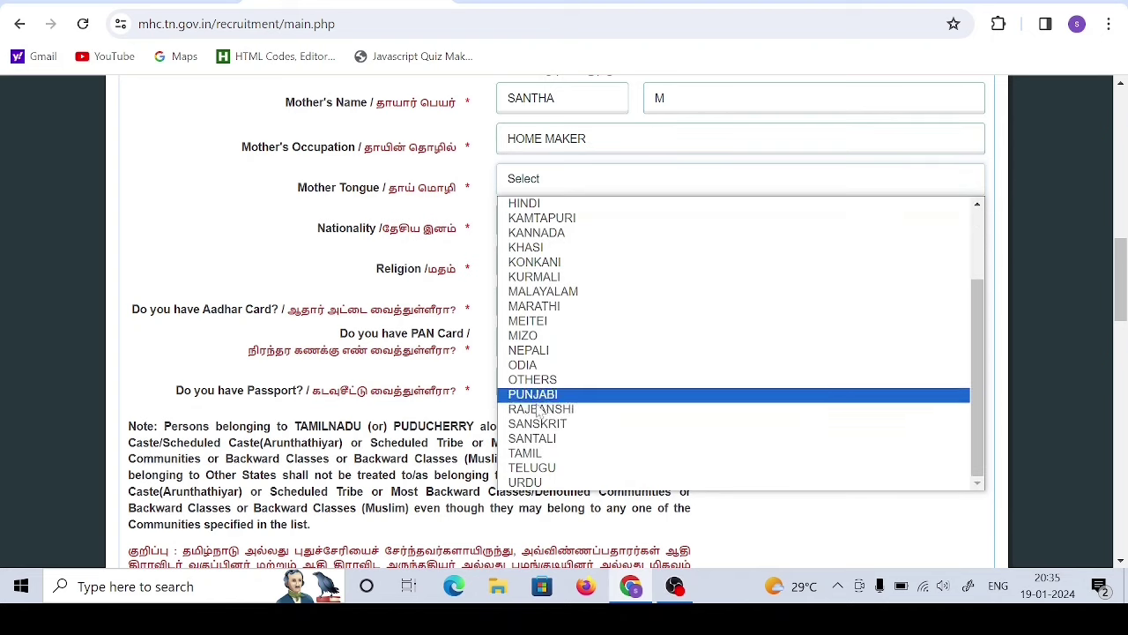
left_click(547, 453)
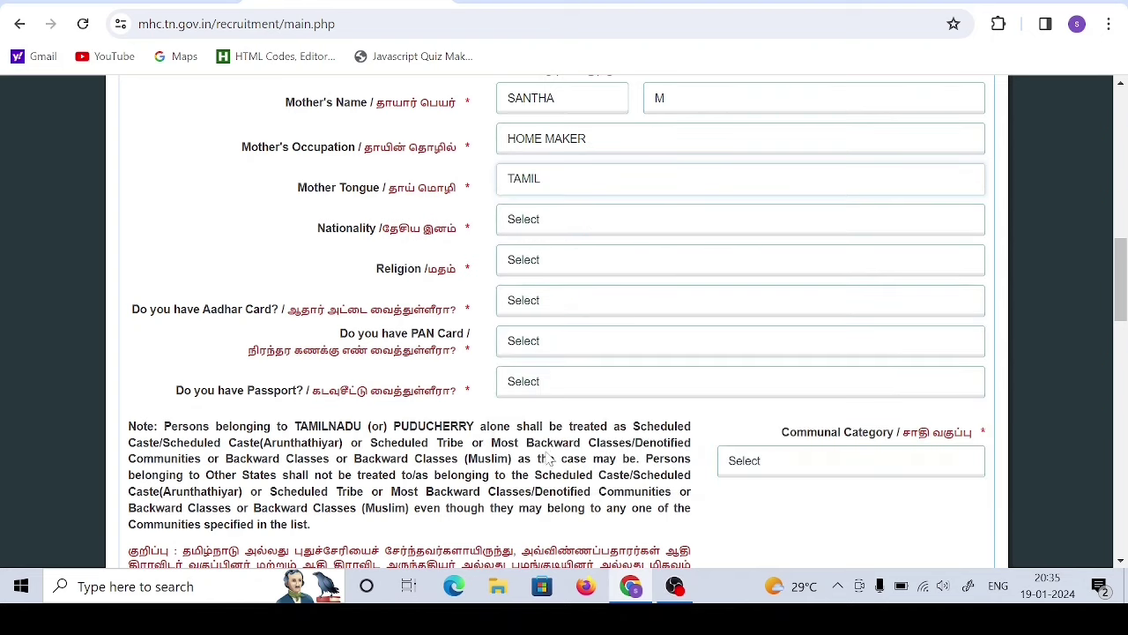
left_click(541, 225)
left_click(544, 257)
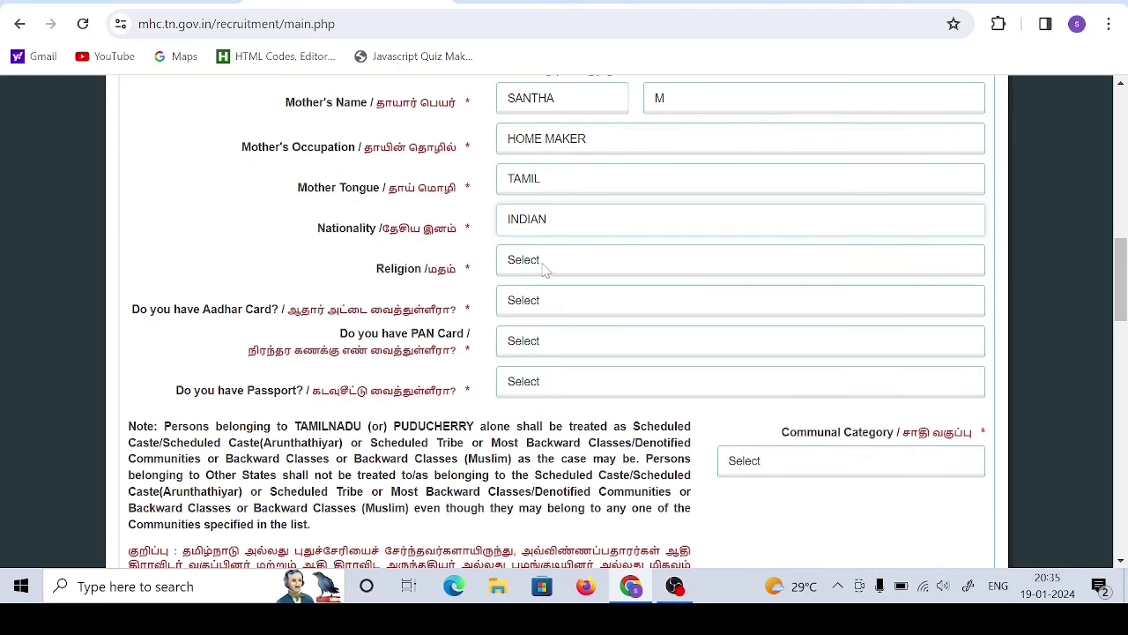
left_click(545, 262)
left_click(551, 298)
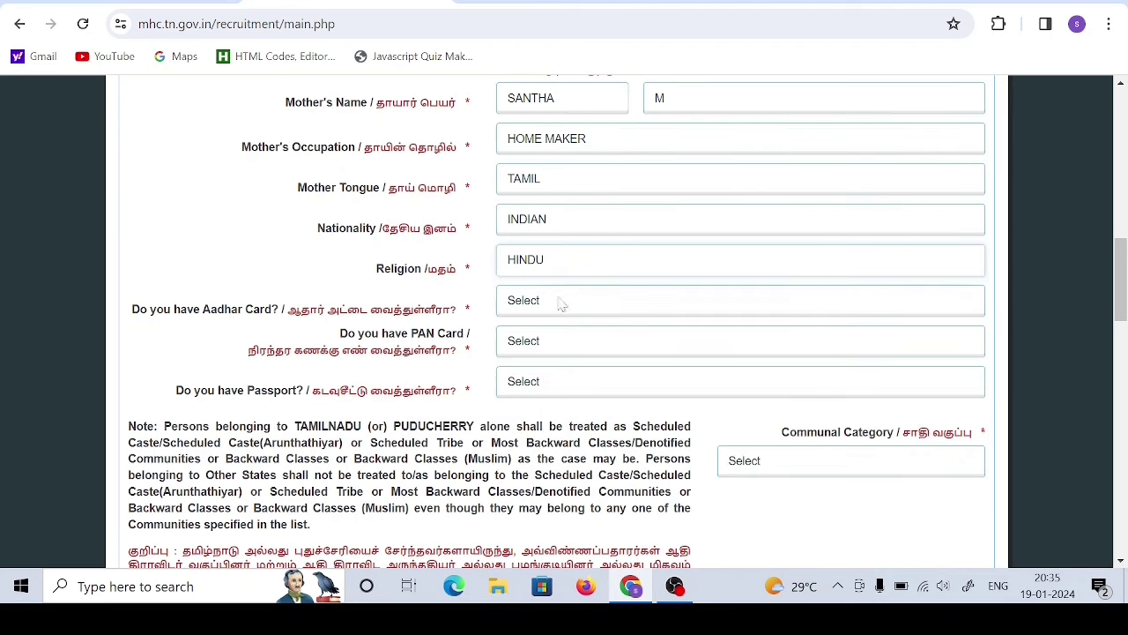
Answer YES to having an Aadhar card and type the Aadhar number.
scroll(591, 298, "down", 1)
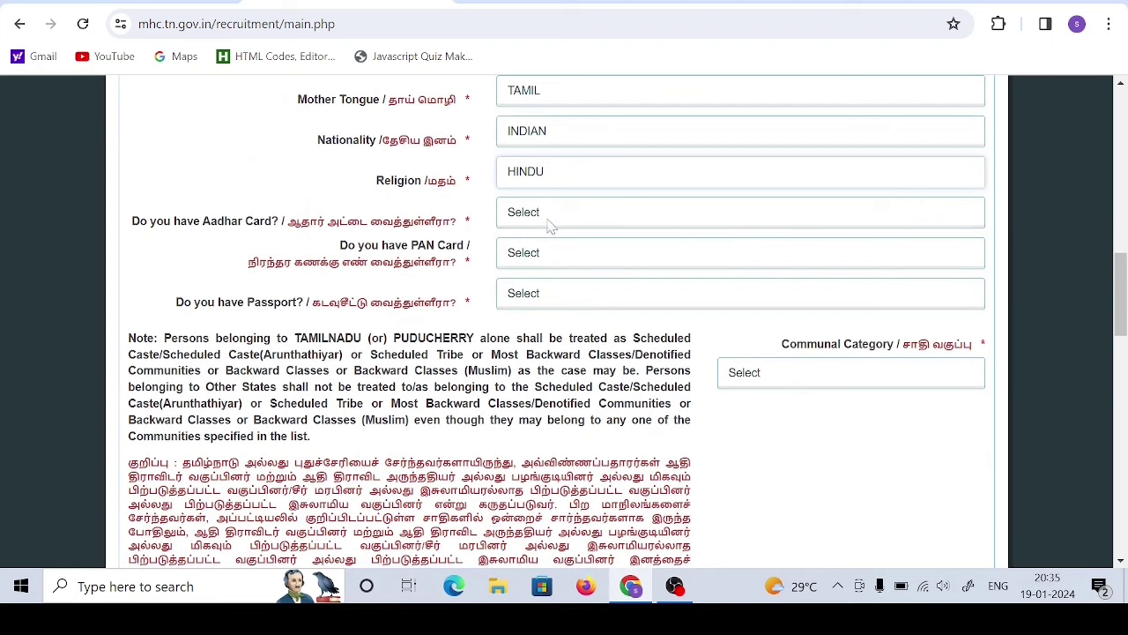
left_click(551, 220)
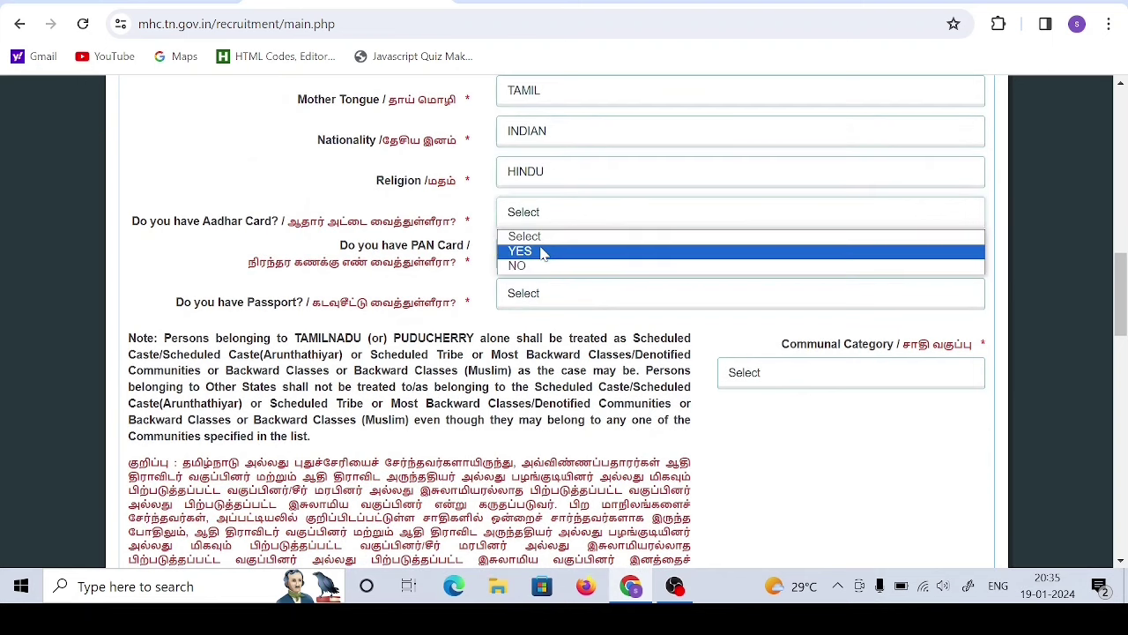
left_click(544, 252)
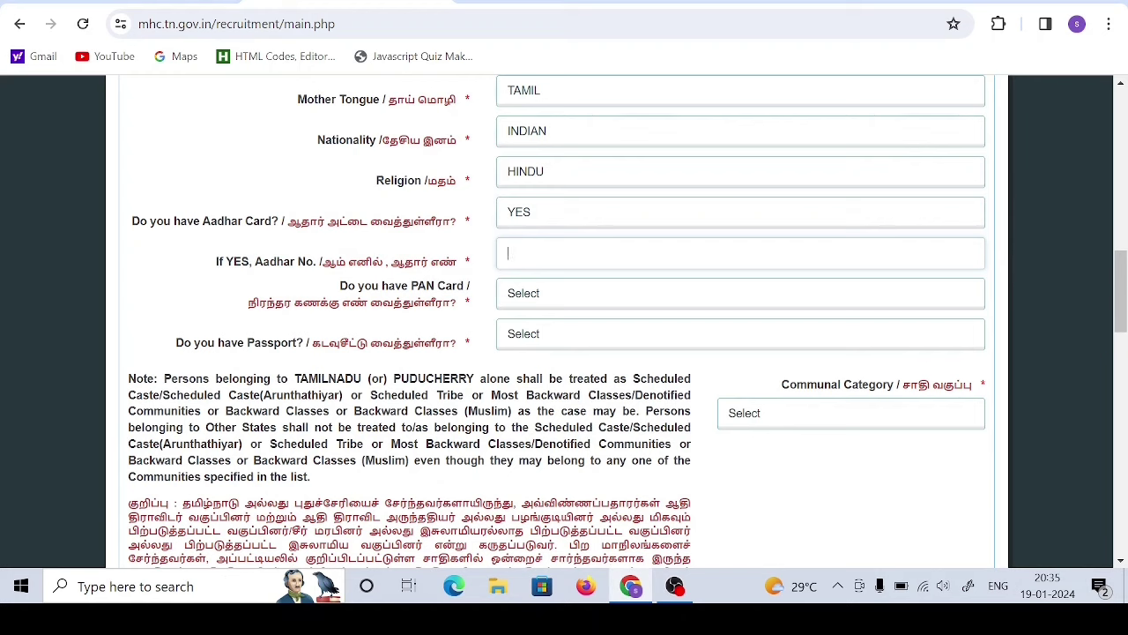
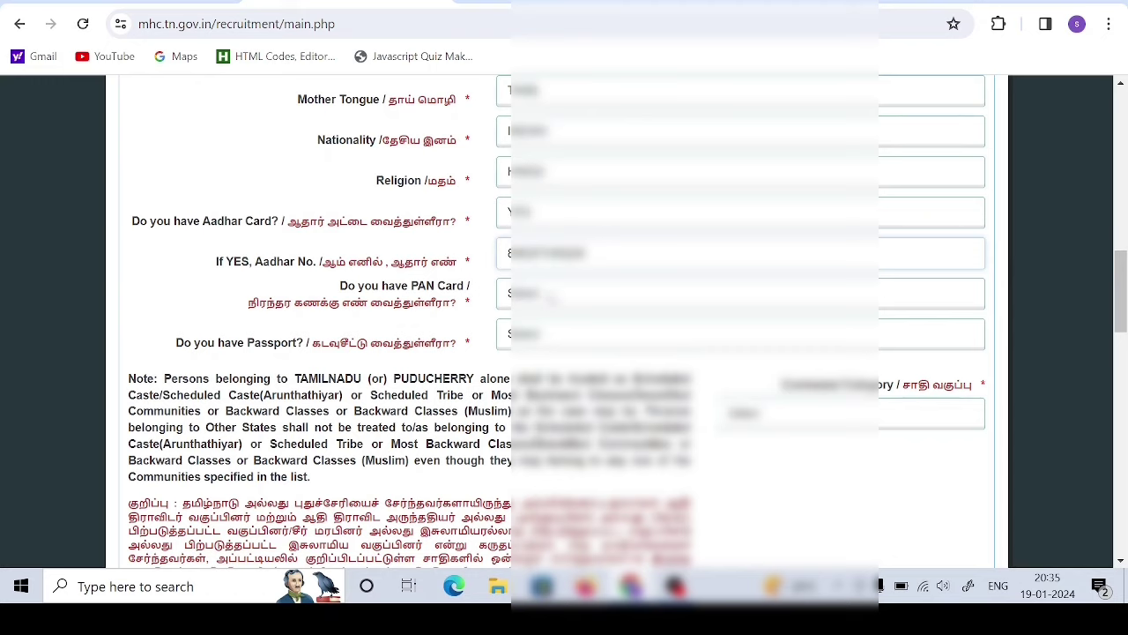
Answer NO to both the PAN card and passport questions.
left_click(551, 298)
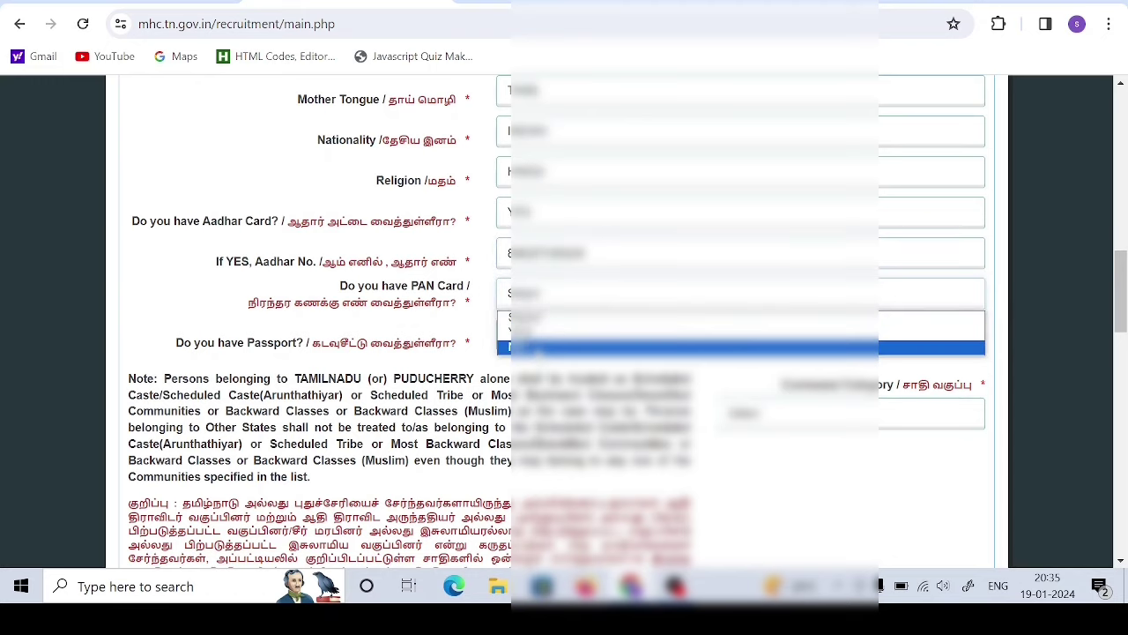
left_click(535, 347)
scroll(536, 347, "down", 3)
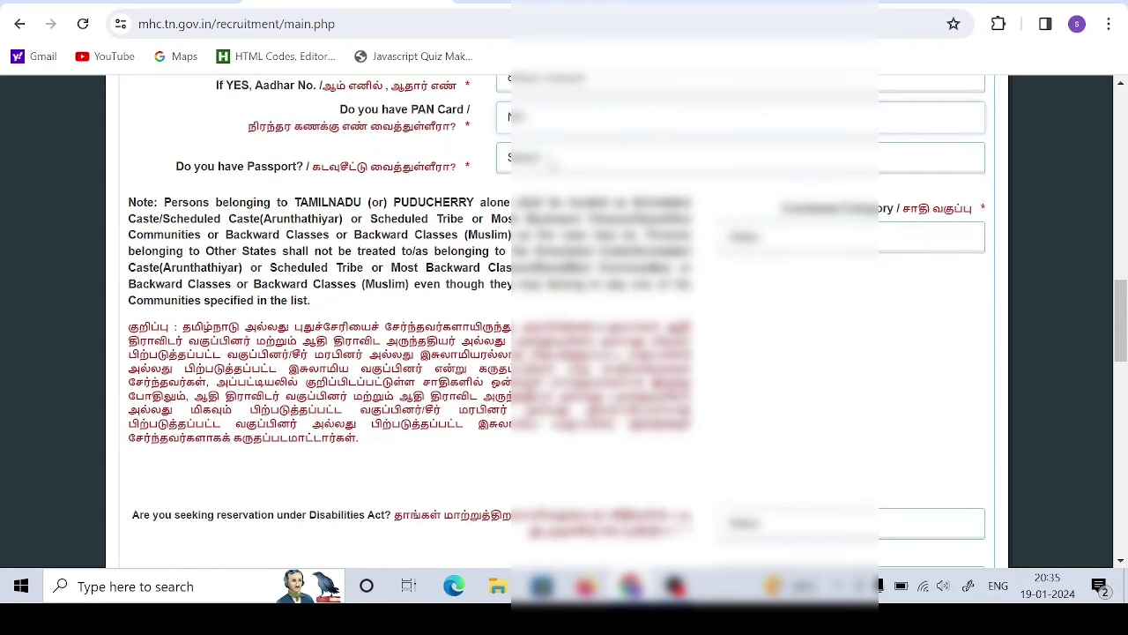
left_click(553, 164)
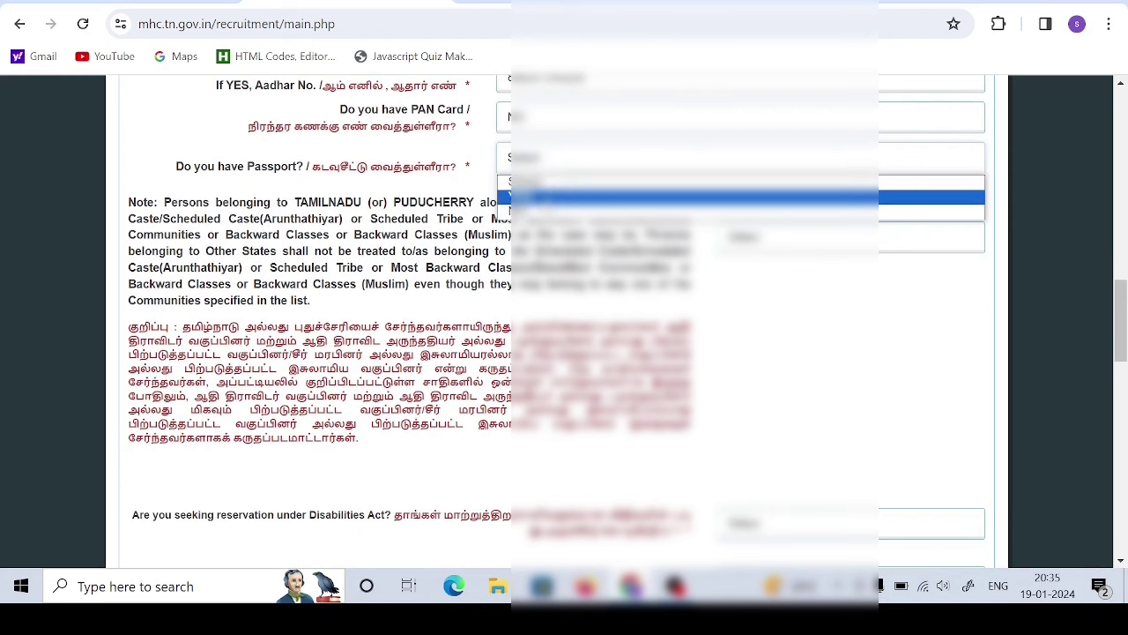
left_click(547, 213)
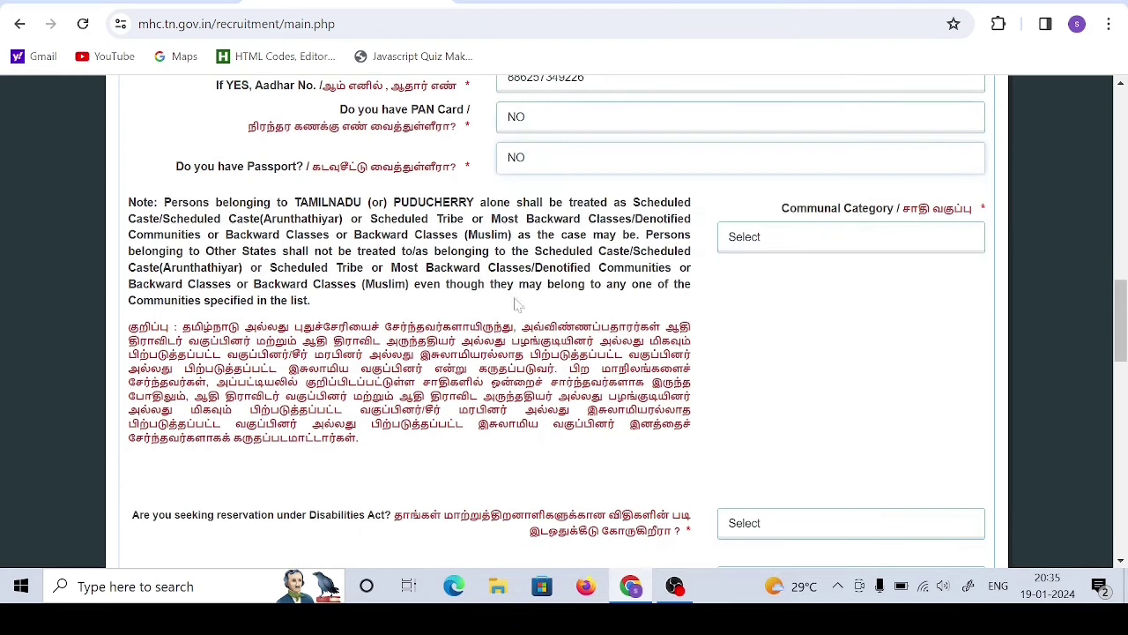
scroll(565, 317, "down", 1)
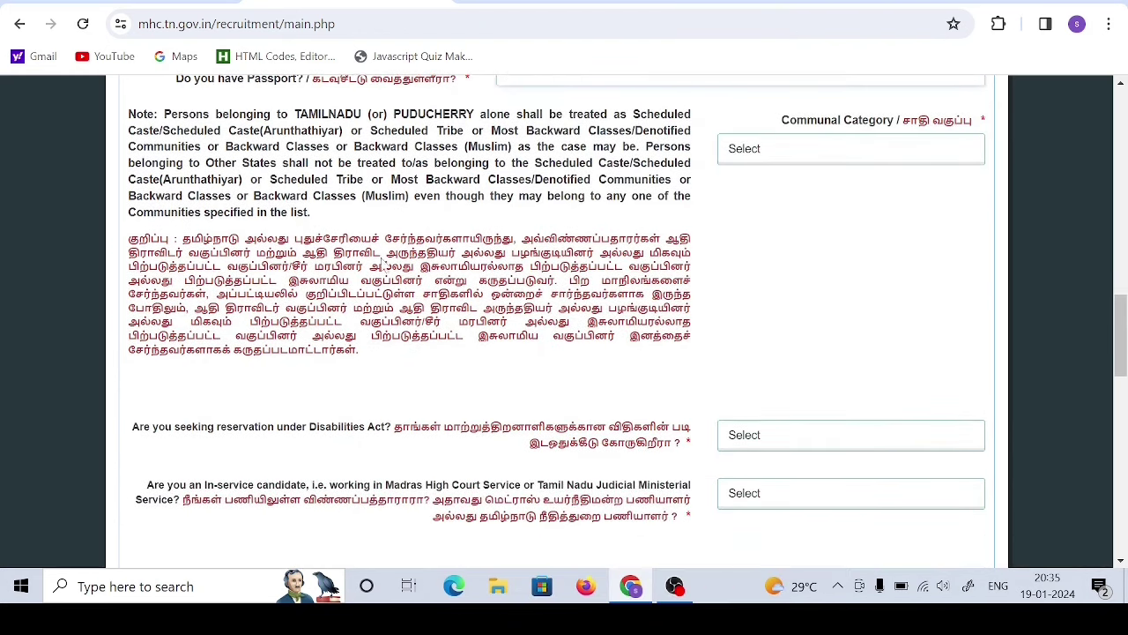
Choose MBC/DC as communal category and Vanniakula Kshatriya as the sub-caste.
left_click(960, 148)
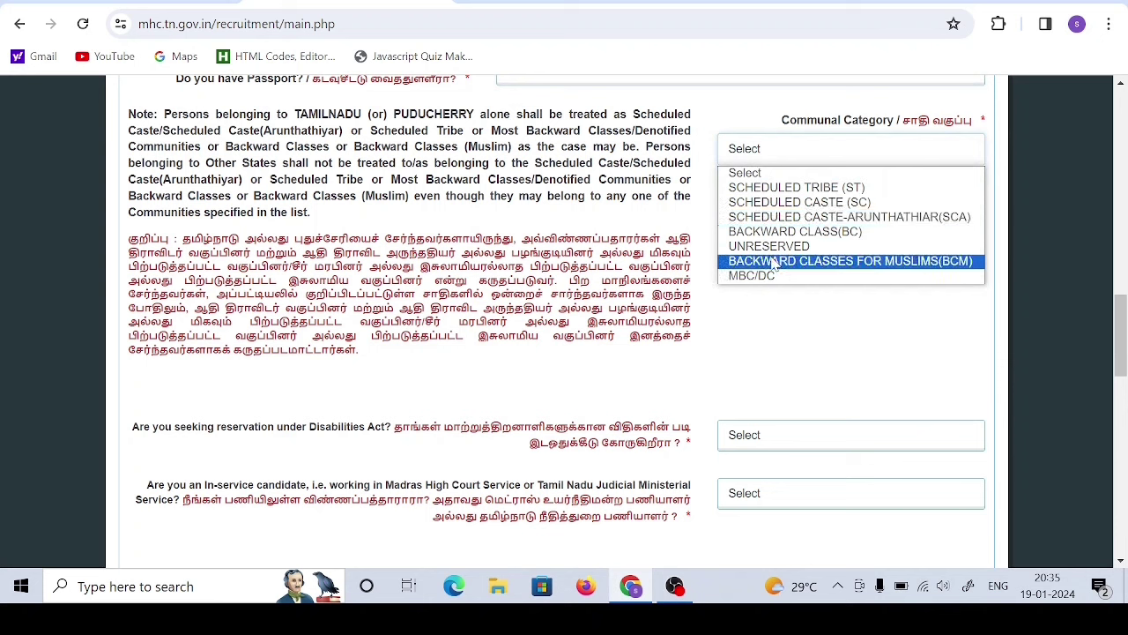
left_click(772, 275)
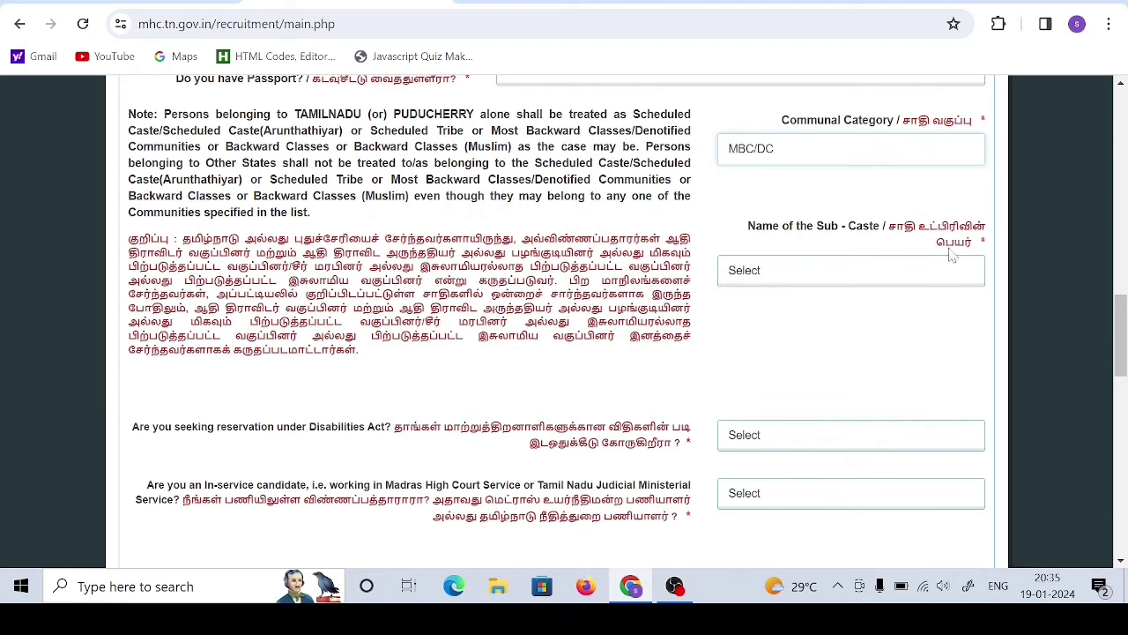
left_click(844, 275)
scroll(776, 177, "down", 10)
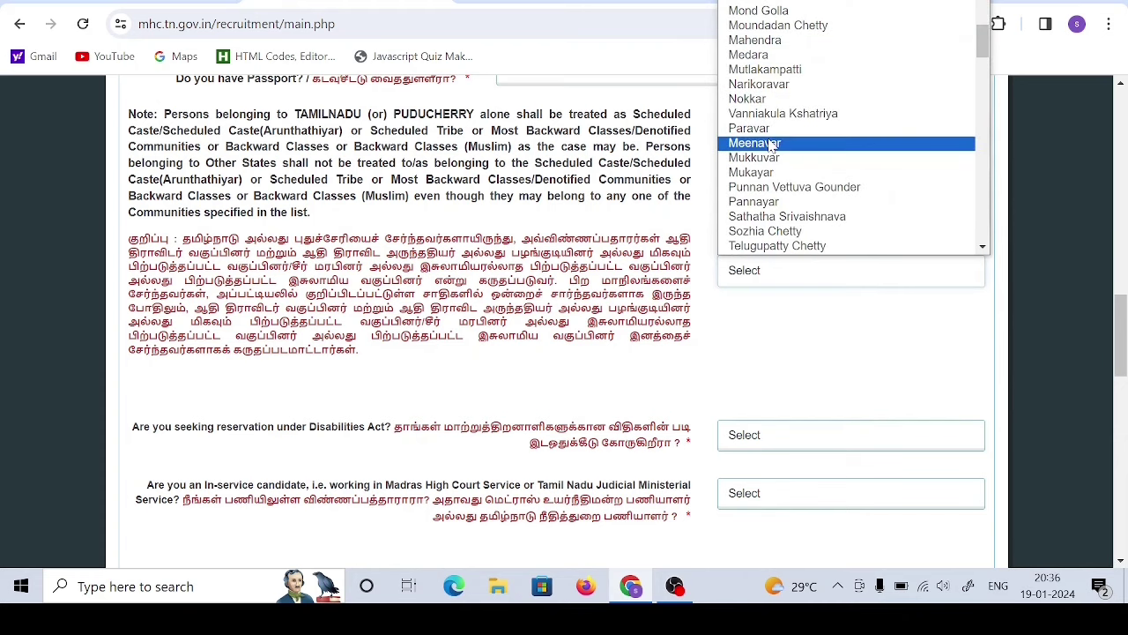
left_click(790, 118)
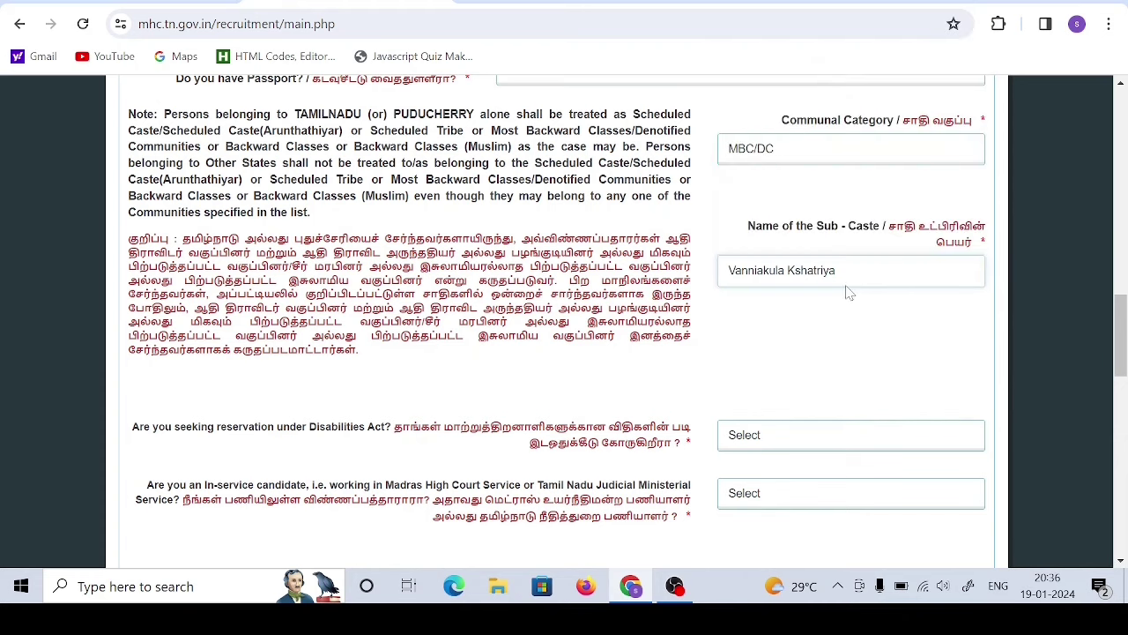
scroll(838, 292, "down", 1)
scroll(832, 293, "down", 1)
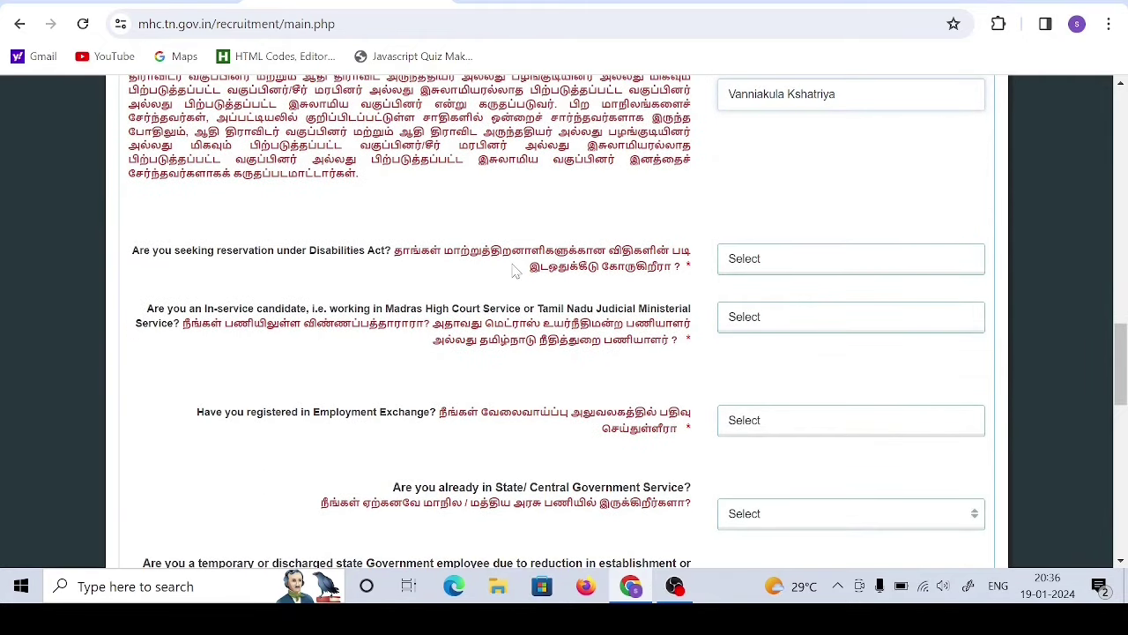
Answer No to the disability reservation and in-service candidate questions.
left_click(810, 260)
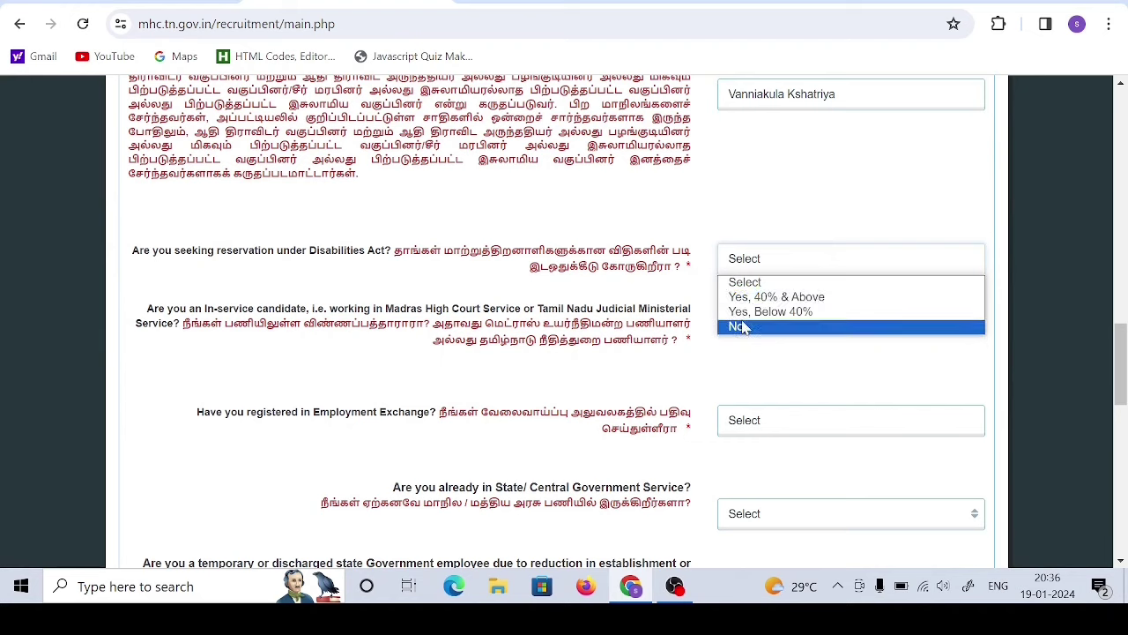
left_click(743, 330)
scroll(745, 335, "down", 2)
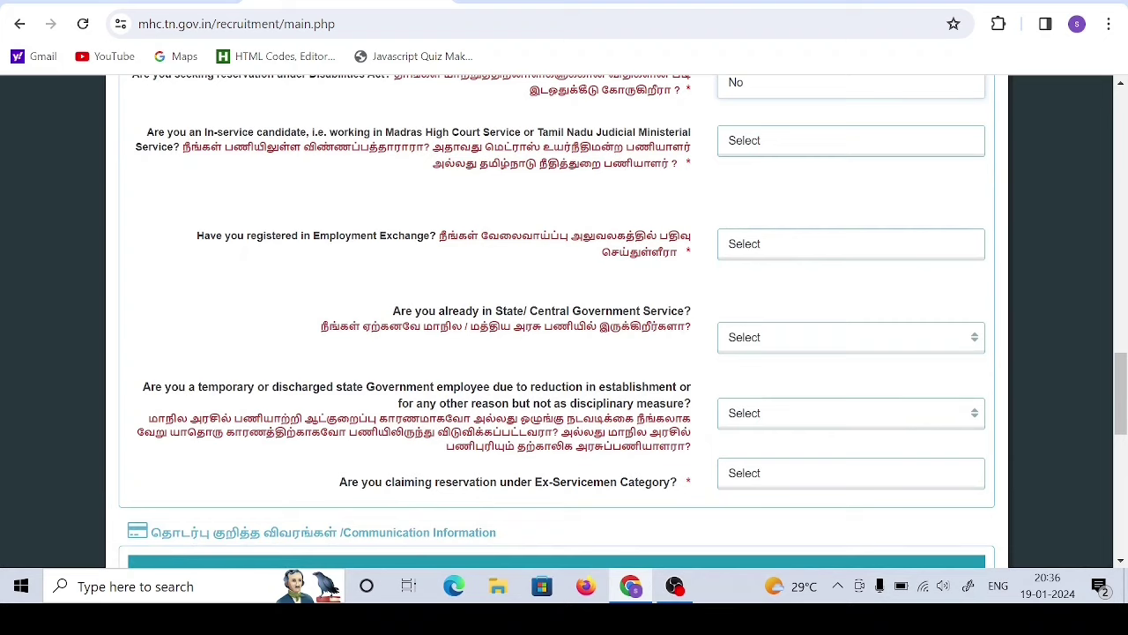
left_click(798, 151)
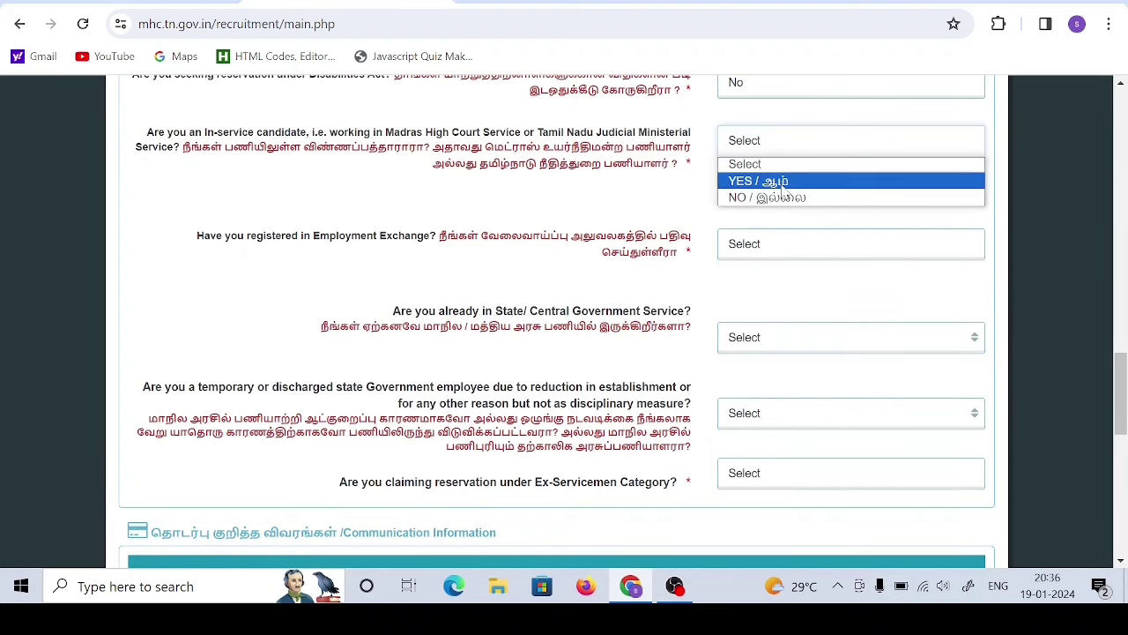
left_click(782, 182)
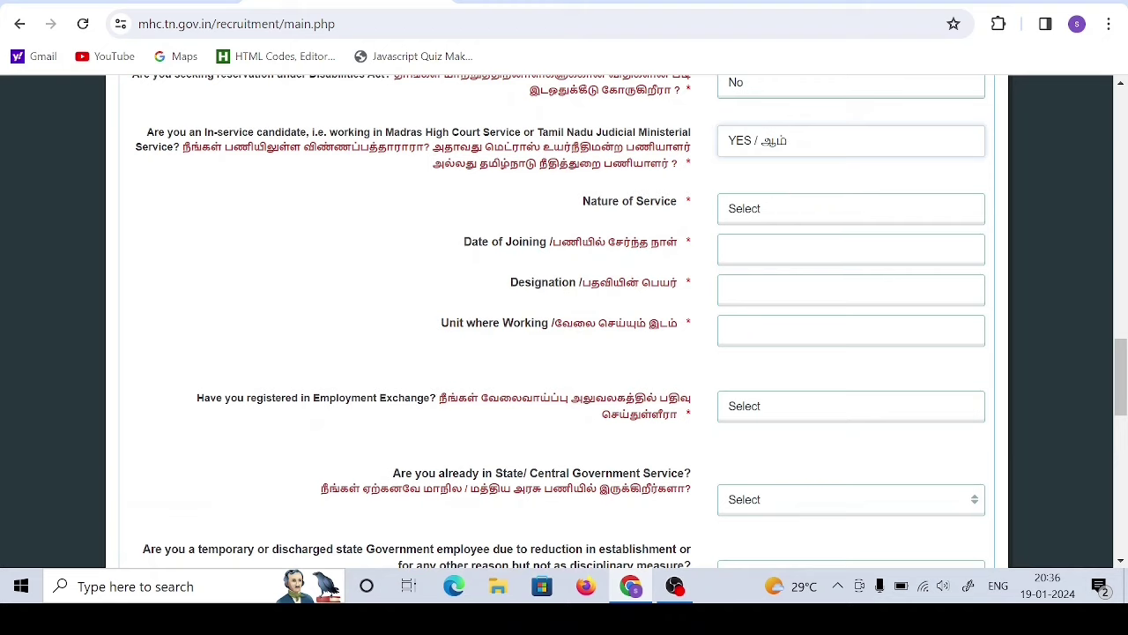
left_click_drag(597, 201, 662, 202)
left_click_drag(631, 242, 639, 242)
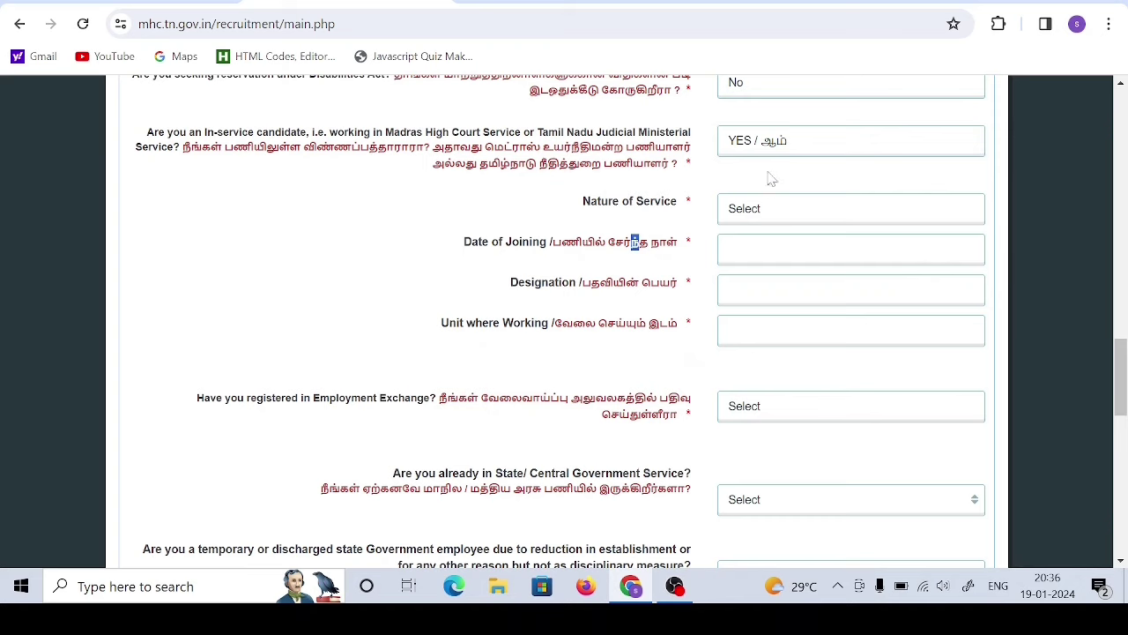
left_click(779, 146)
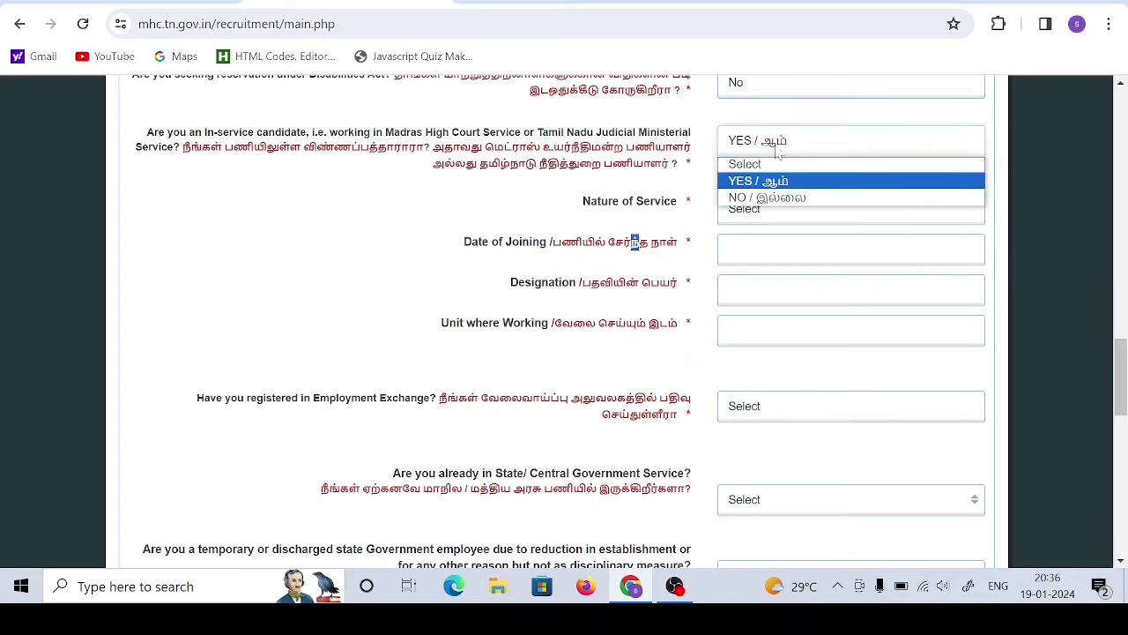
left_click(773, 202)
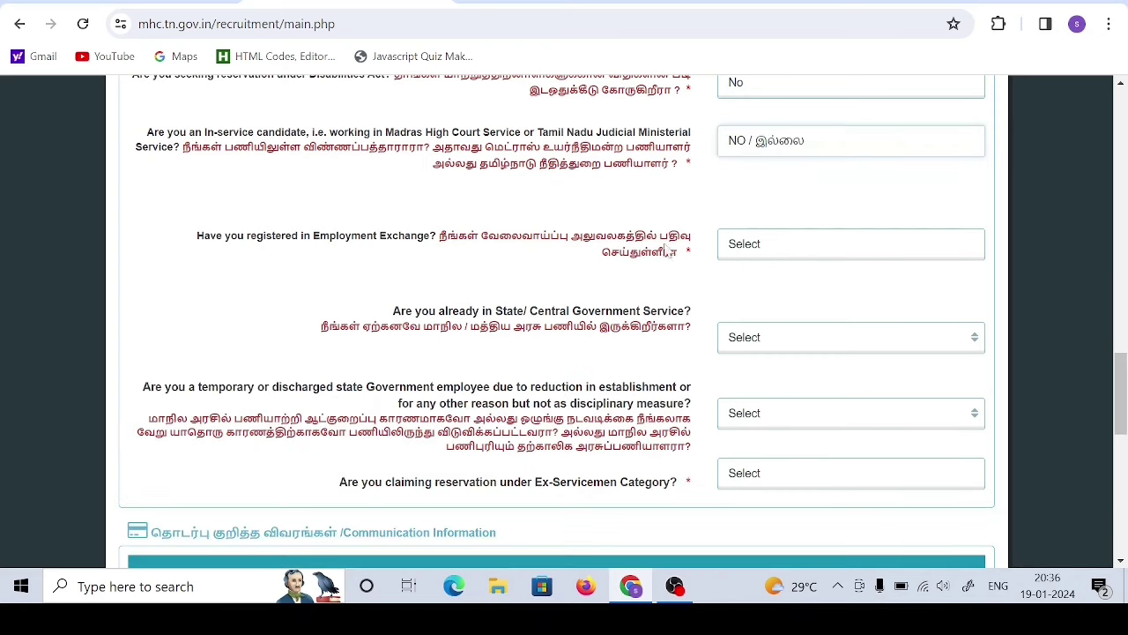
Set the Employment Exchange and government service answers to NO.
left_click(752, 253)
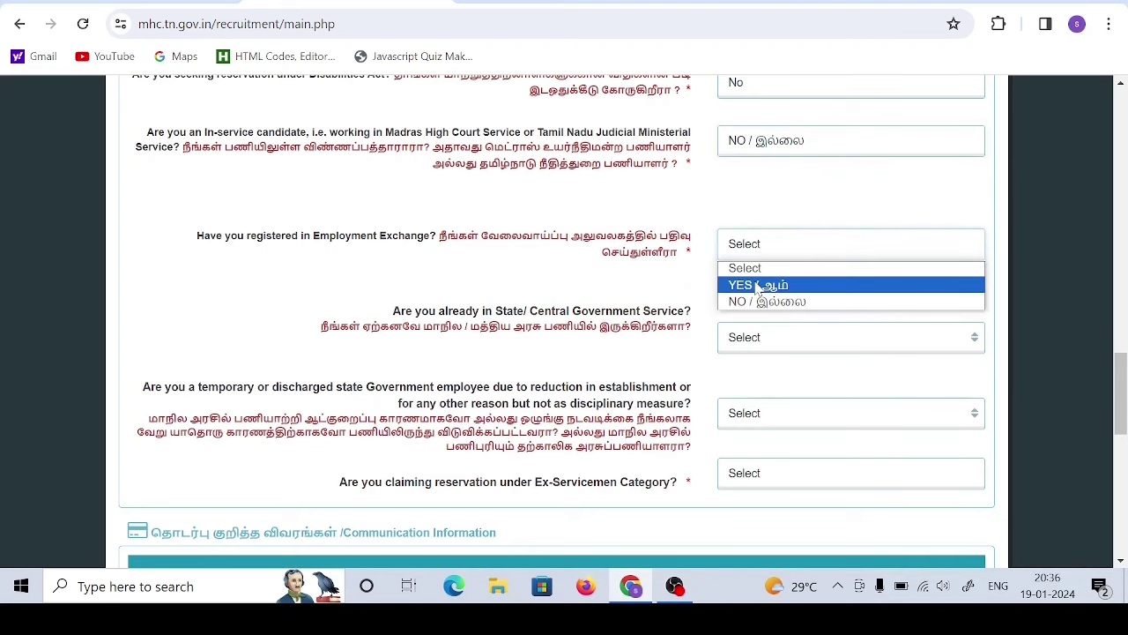
left_click(756, 286)
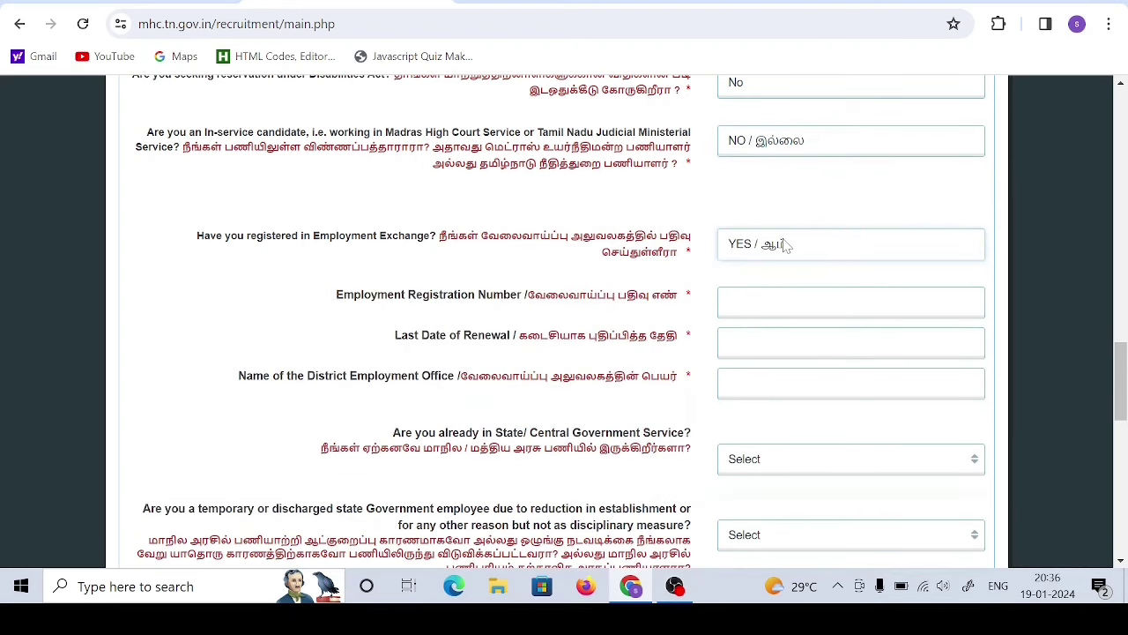
left_click(788, 246)
left_click(766, 300)
scroll(745, 297, "down", 2)
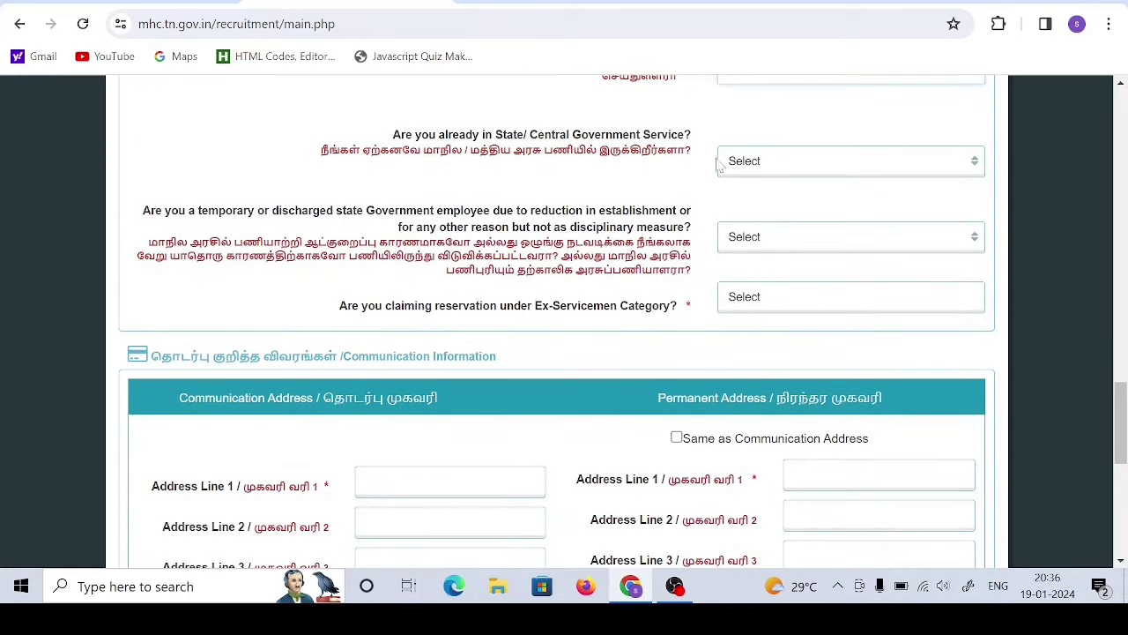
left_click(790, 164)
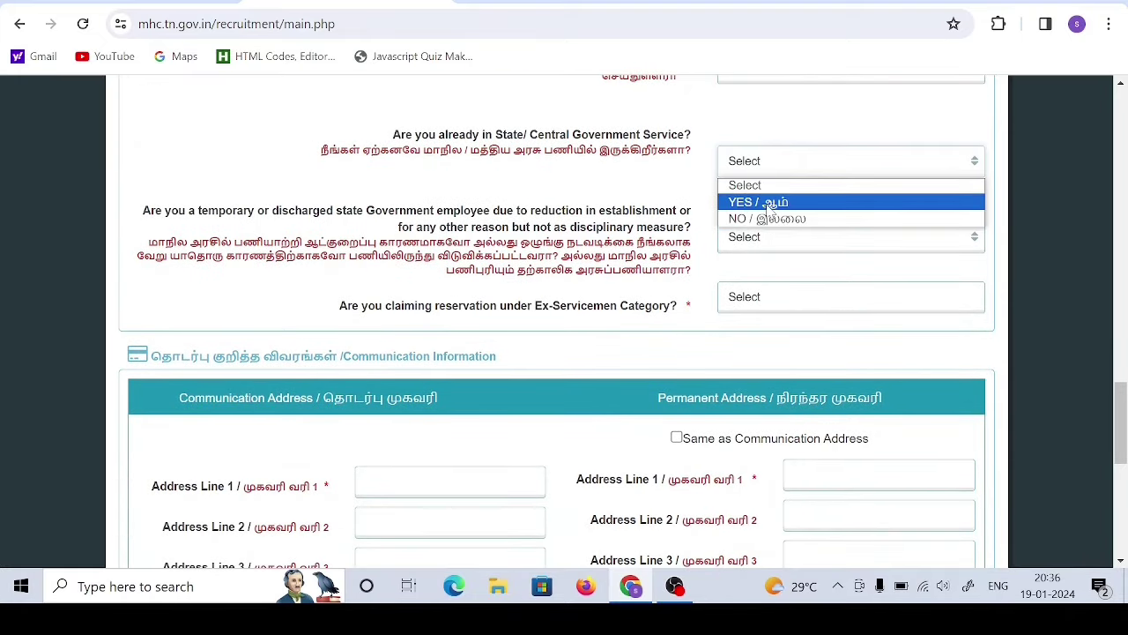
left_click(770, 203)
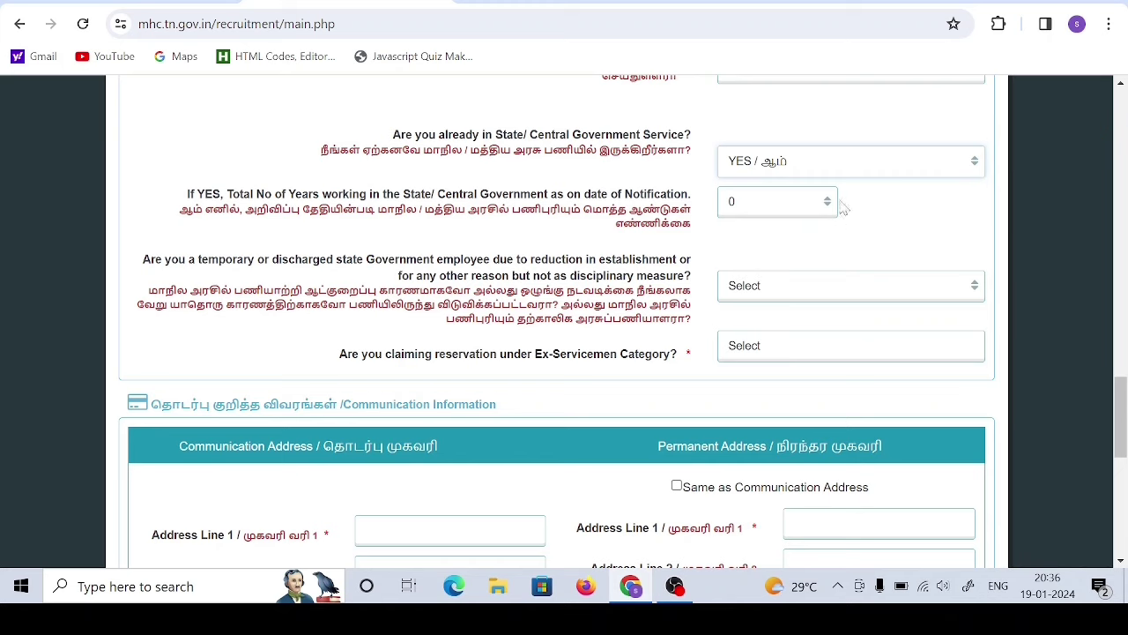
left_click(852, 166)
left_click(804, 219)
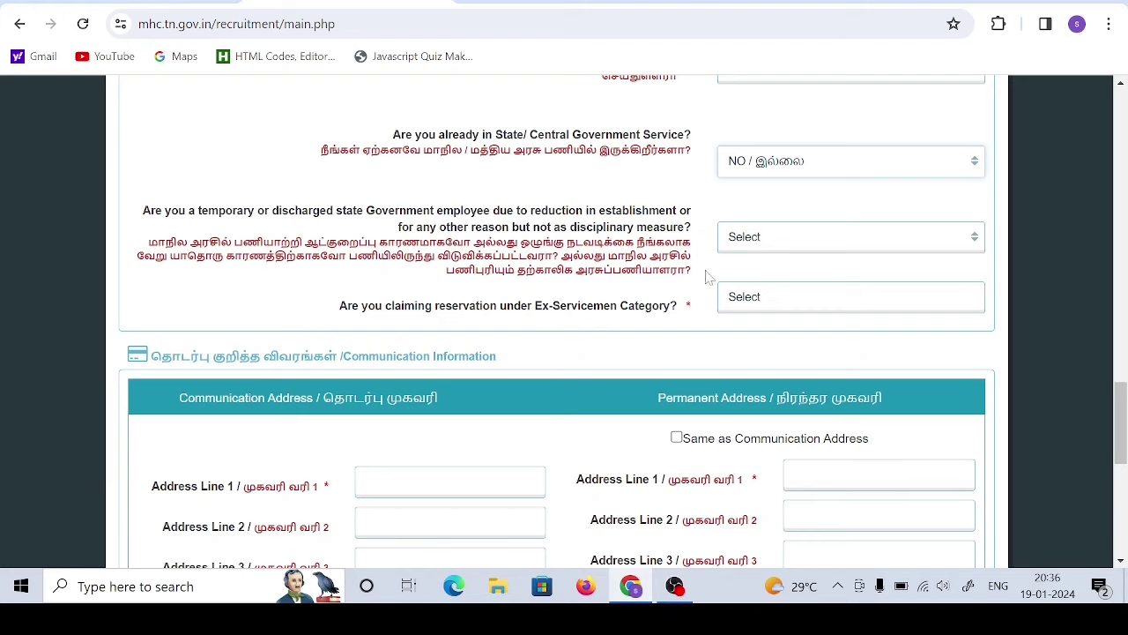
Answer NO to the discharged-employee and Ex-Servicemen reservation questions.
left_click(834, 242)
left_click(803, 293)
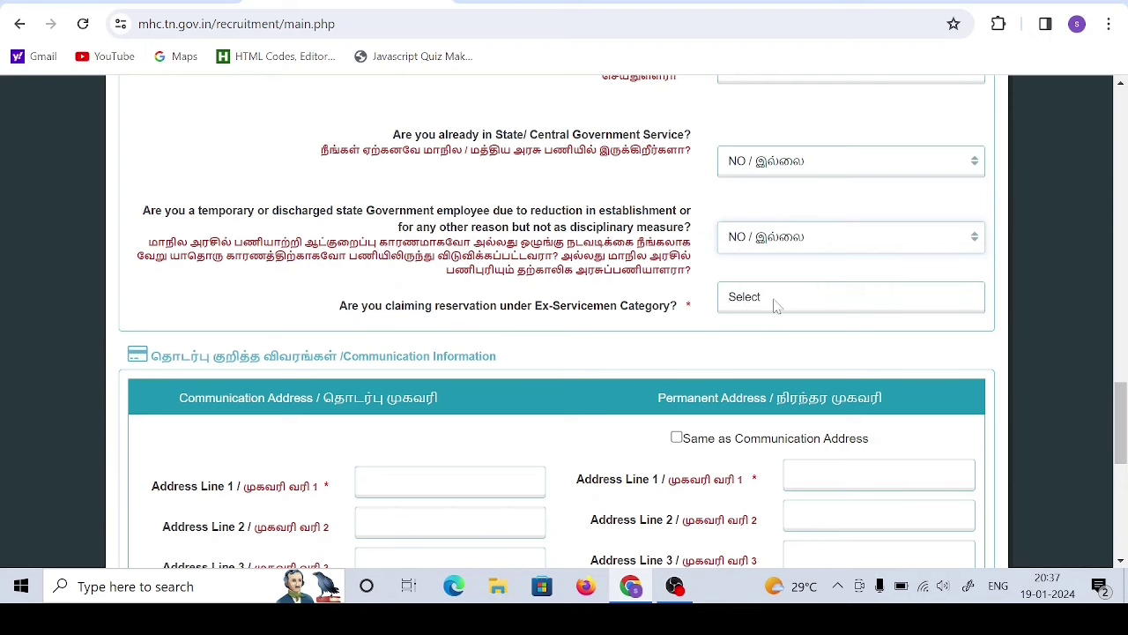
left_click(775, 304)
left_click(784, 335)
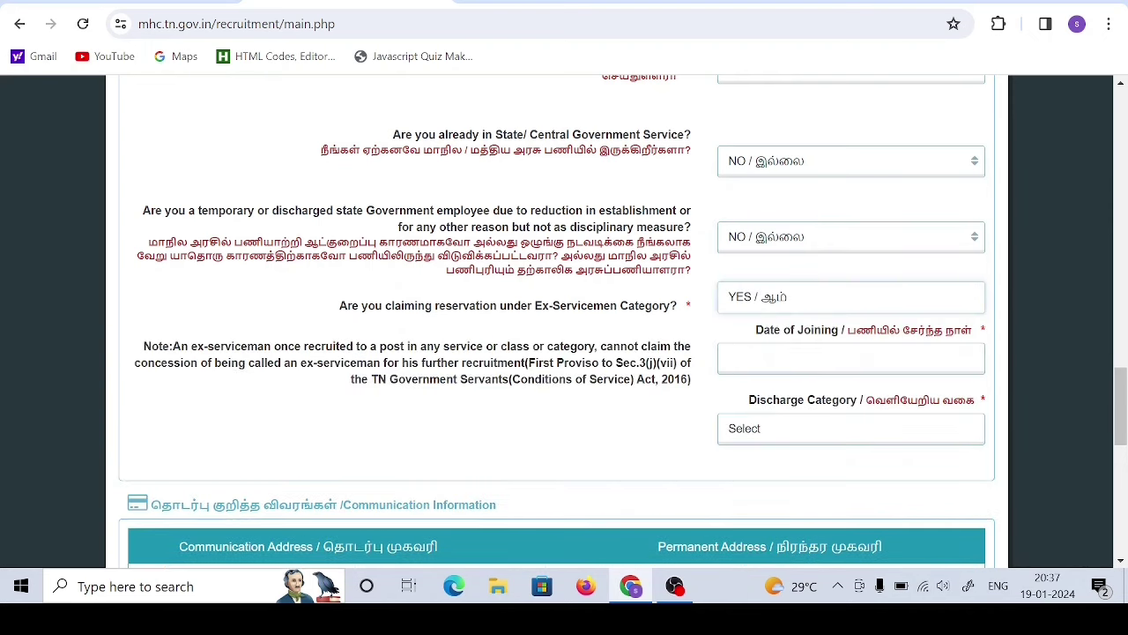
scroll(589, 396, "down", 1)
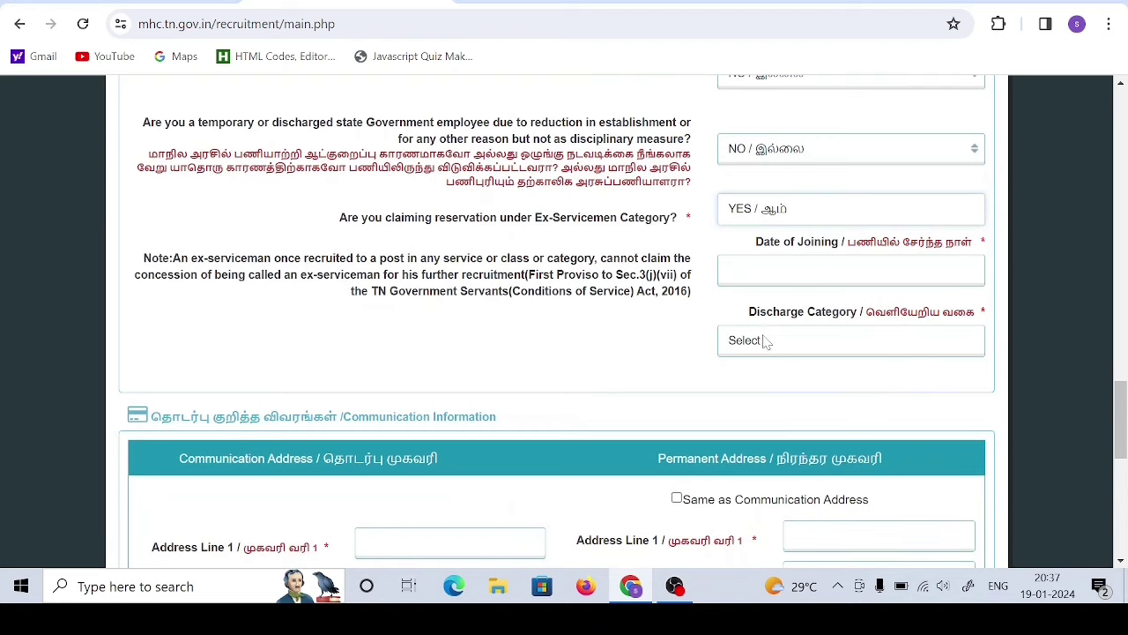
left_click(807, 213)
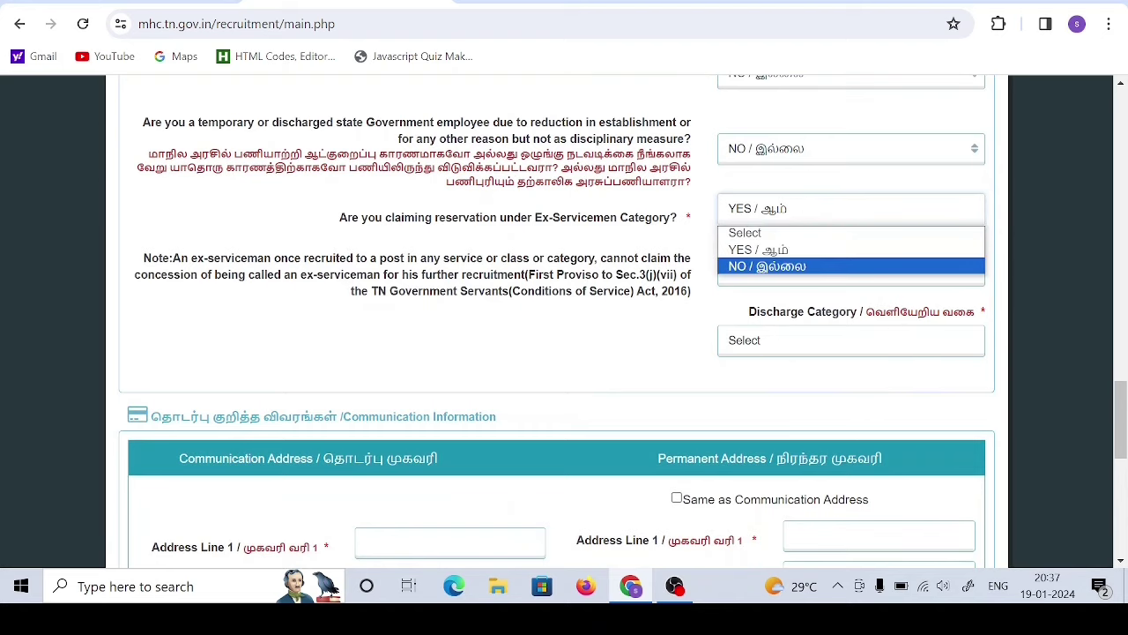
left_click(763, 267)
scroll(618, 298, "down", 2)
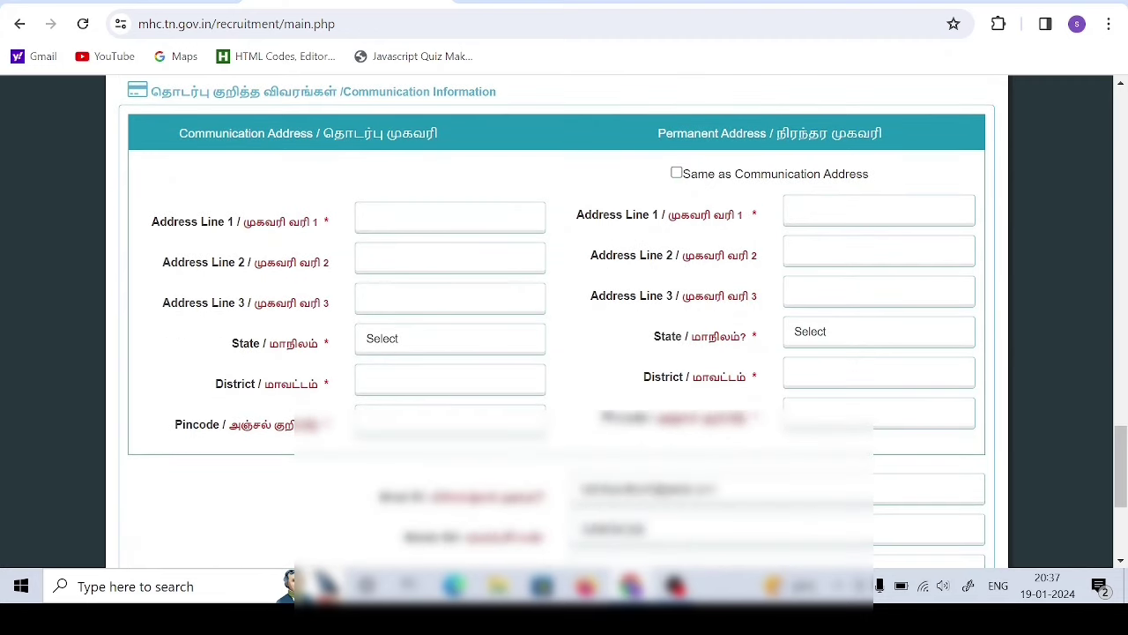
Fill in the three communication address lines.
left_click(449, 217)
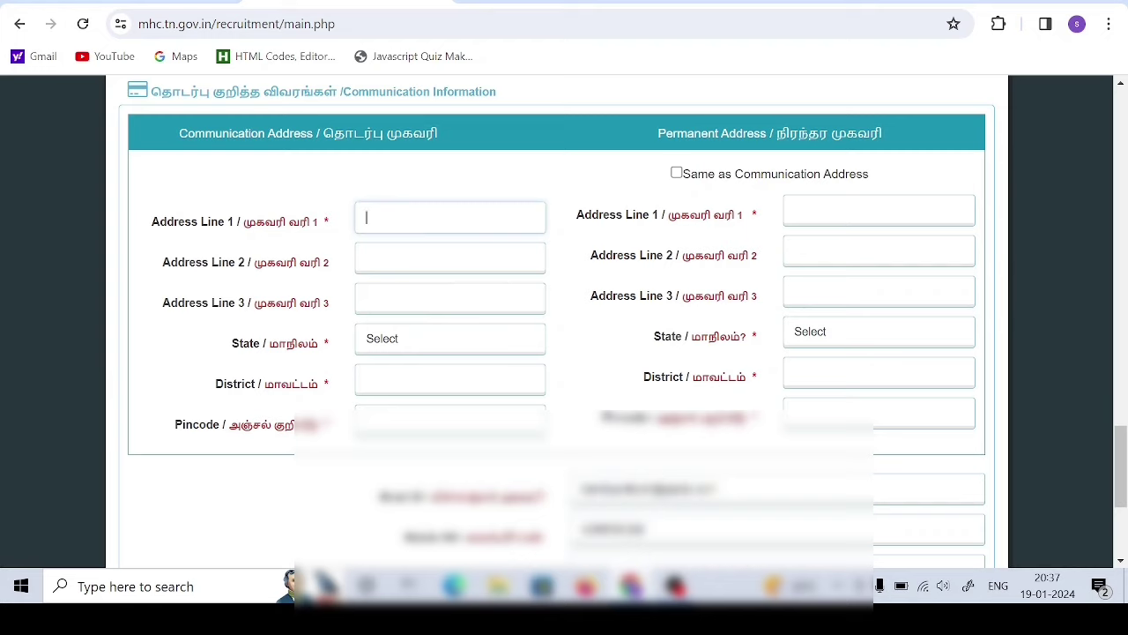
left_click(367, 257)
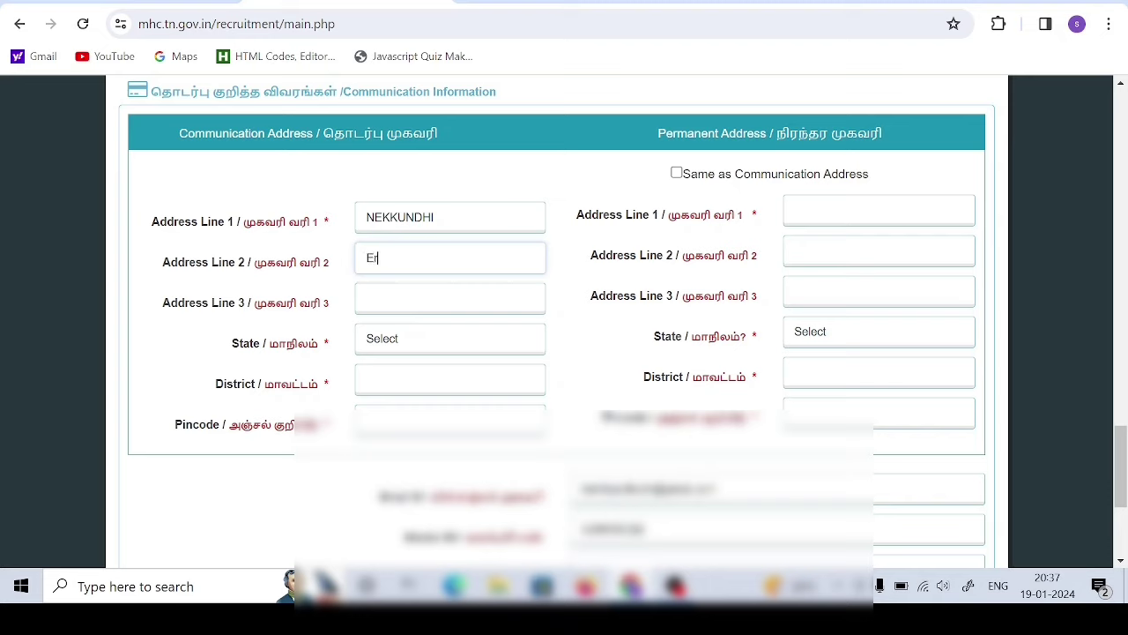
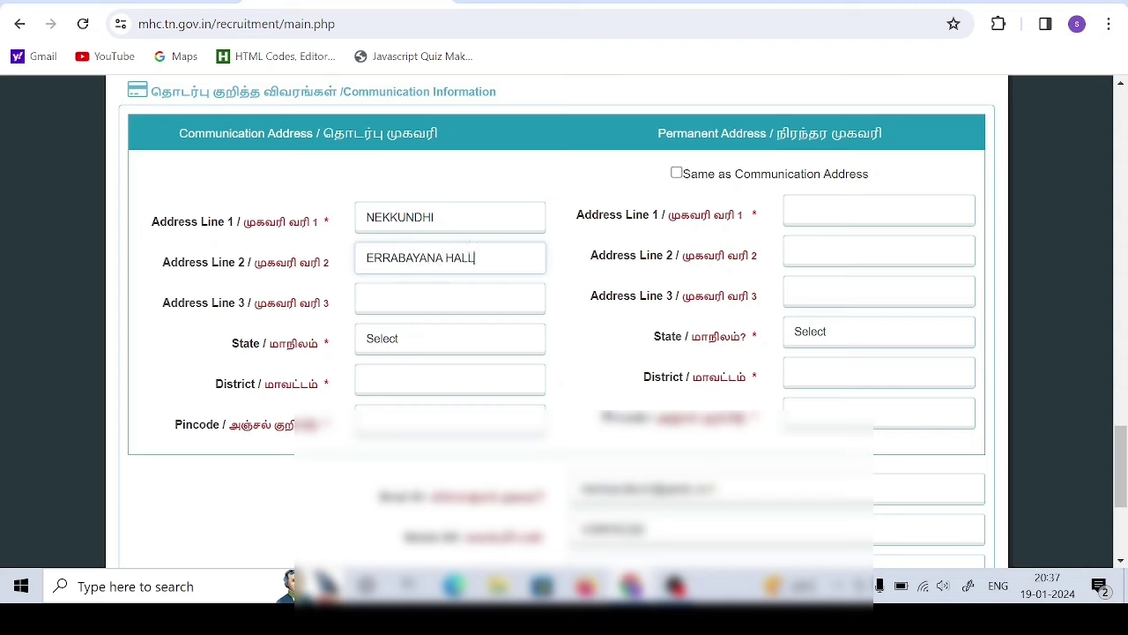
key("Tab")
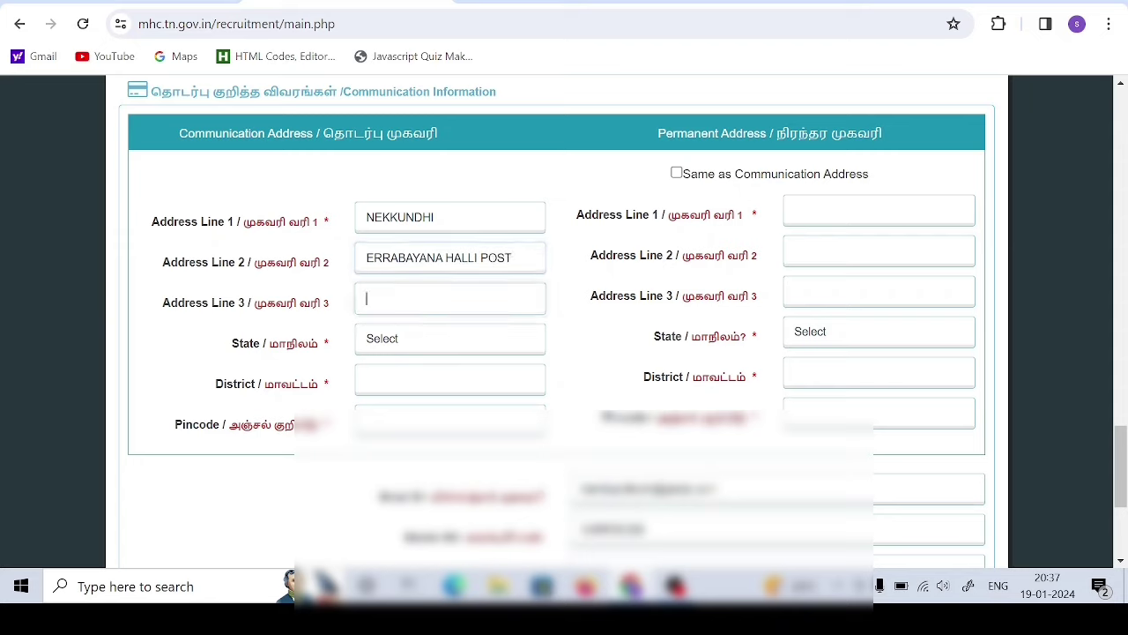
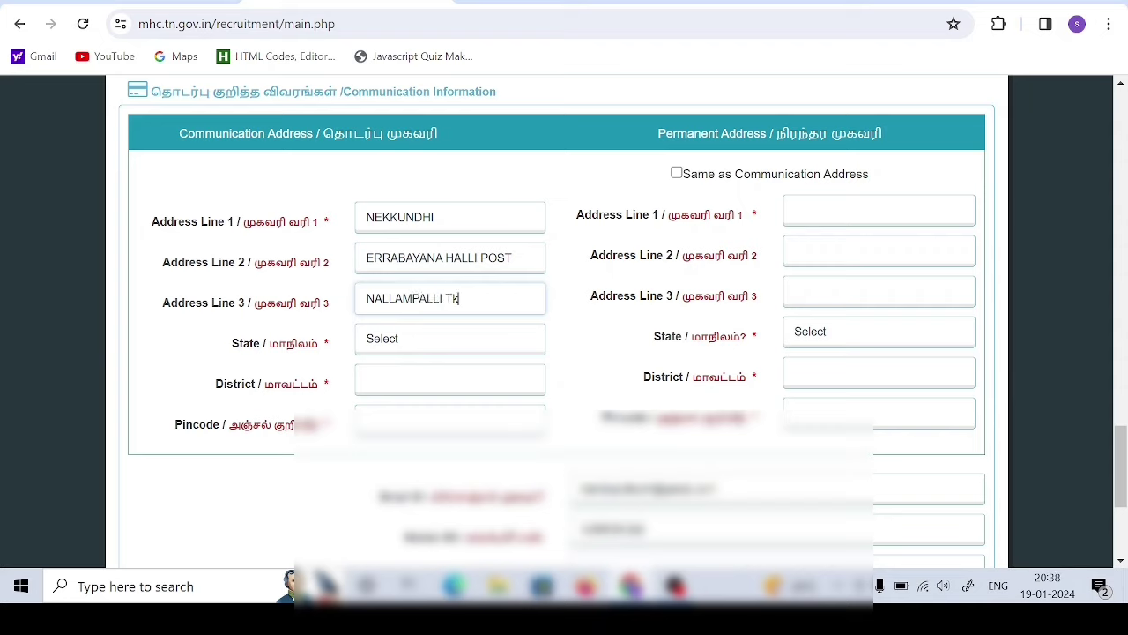
Choose state TAMIL NADU and district Dharmapuri, enter the pincode, and mark the permanent address as the same.
left_click(424, 342)
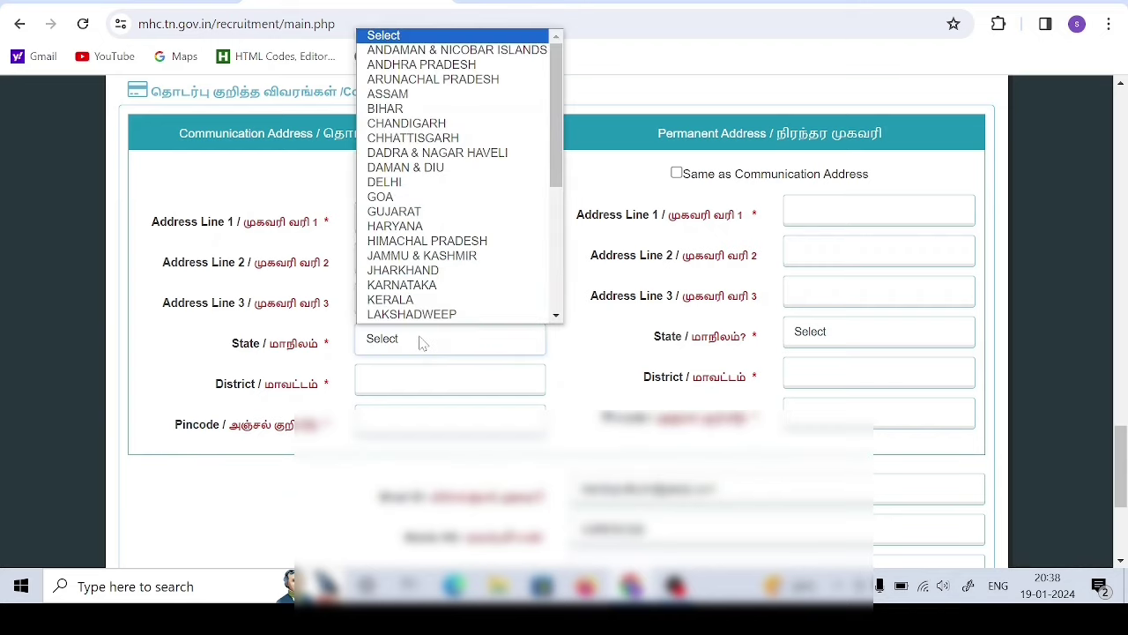
scroll(415, 163, "down", 5)
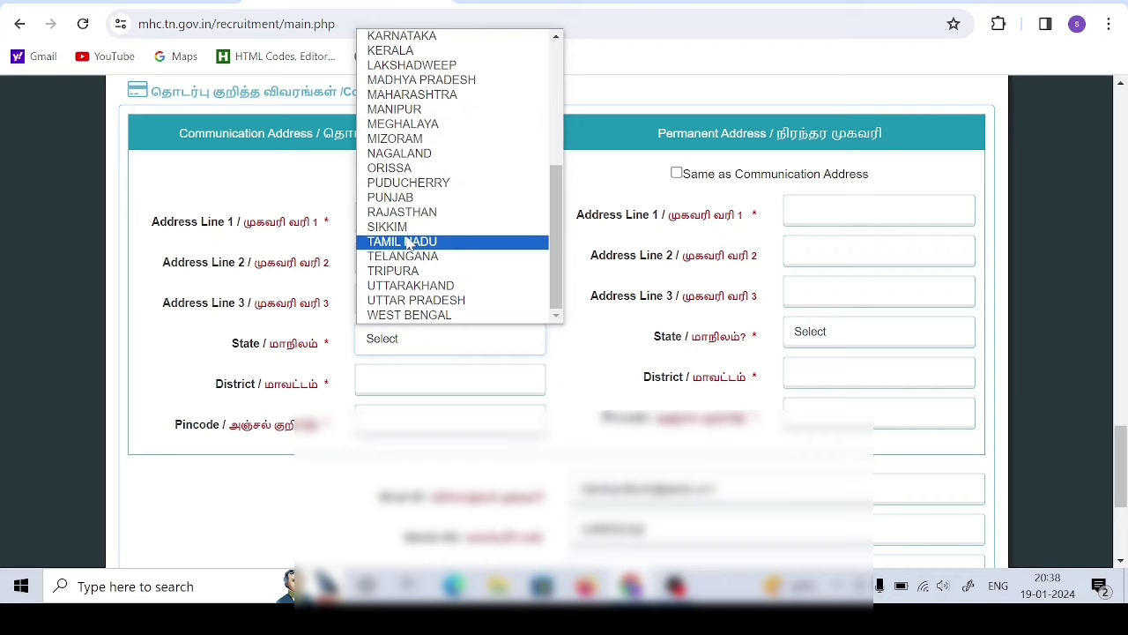
left_click(408, 243)
left_click(445, 385)
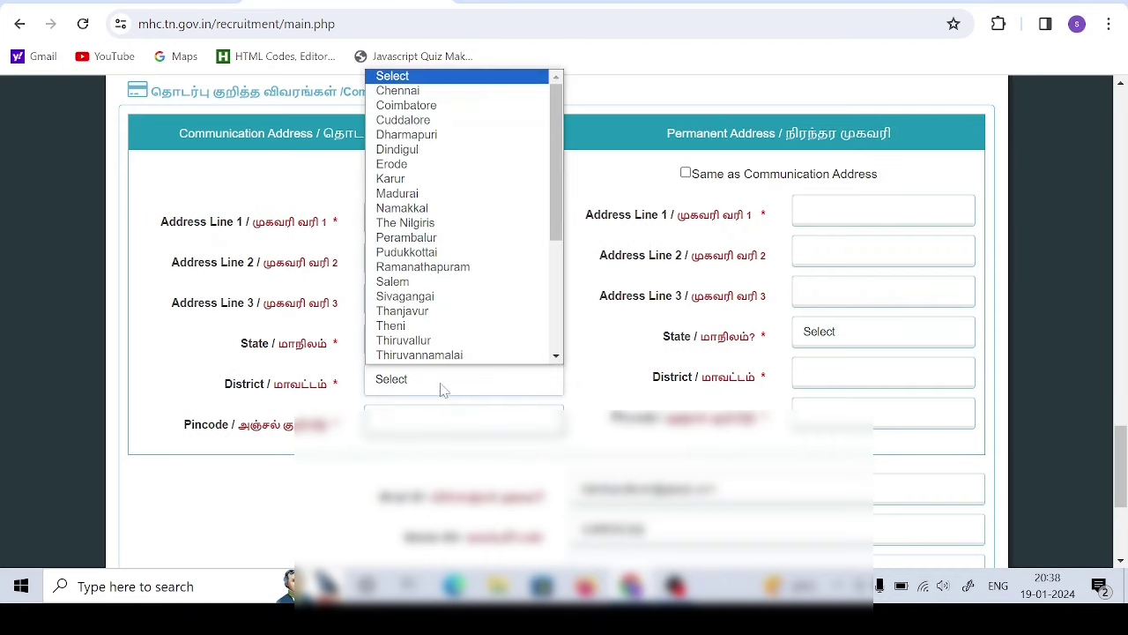
left_click(436, 135)
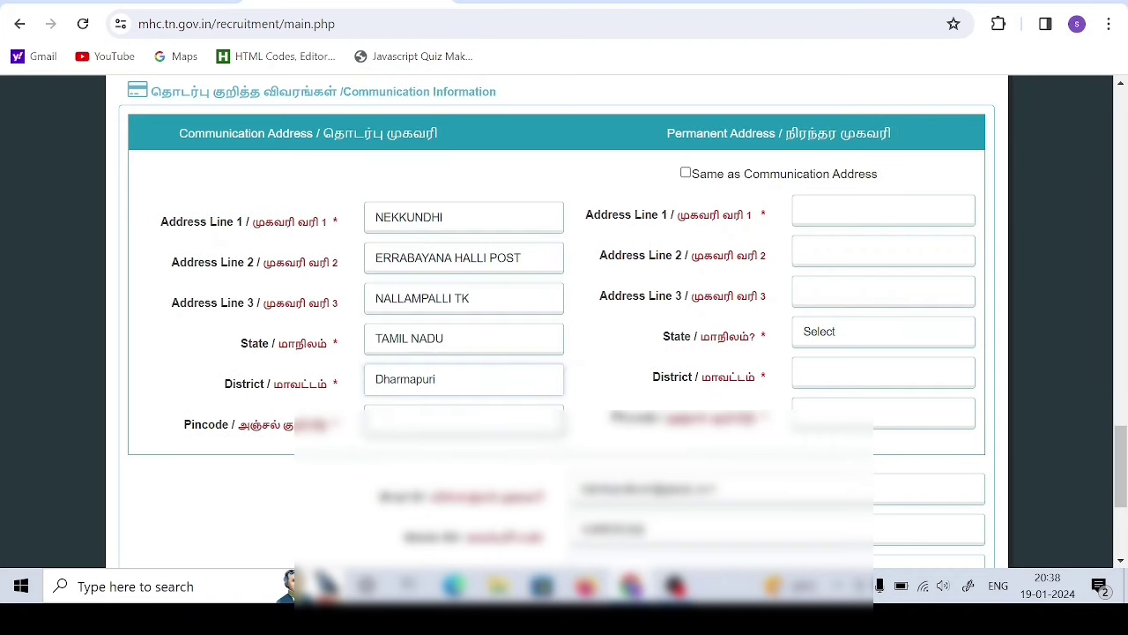
type("635")
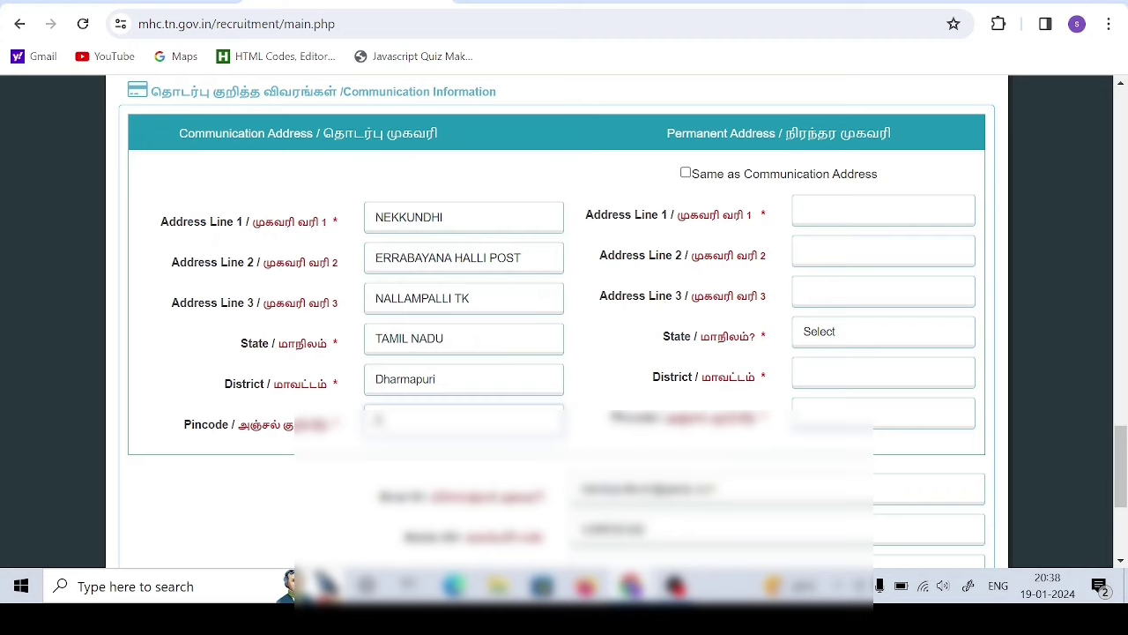
type("205")
left_click(686, 173)
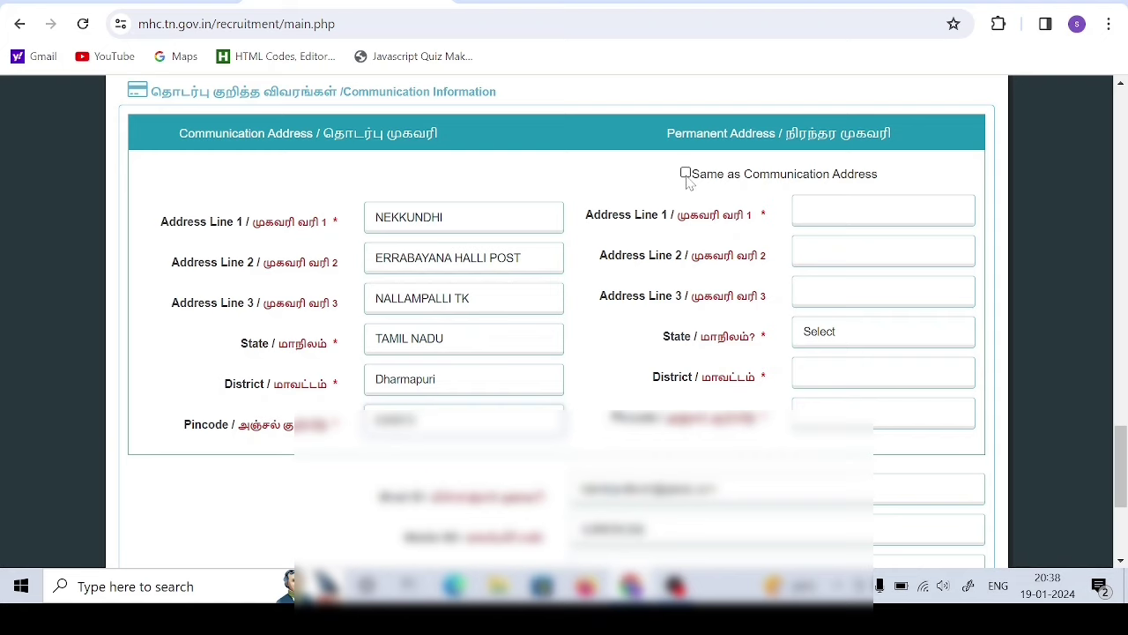
scroll(692, 323, "down", 1)
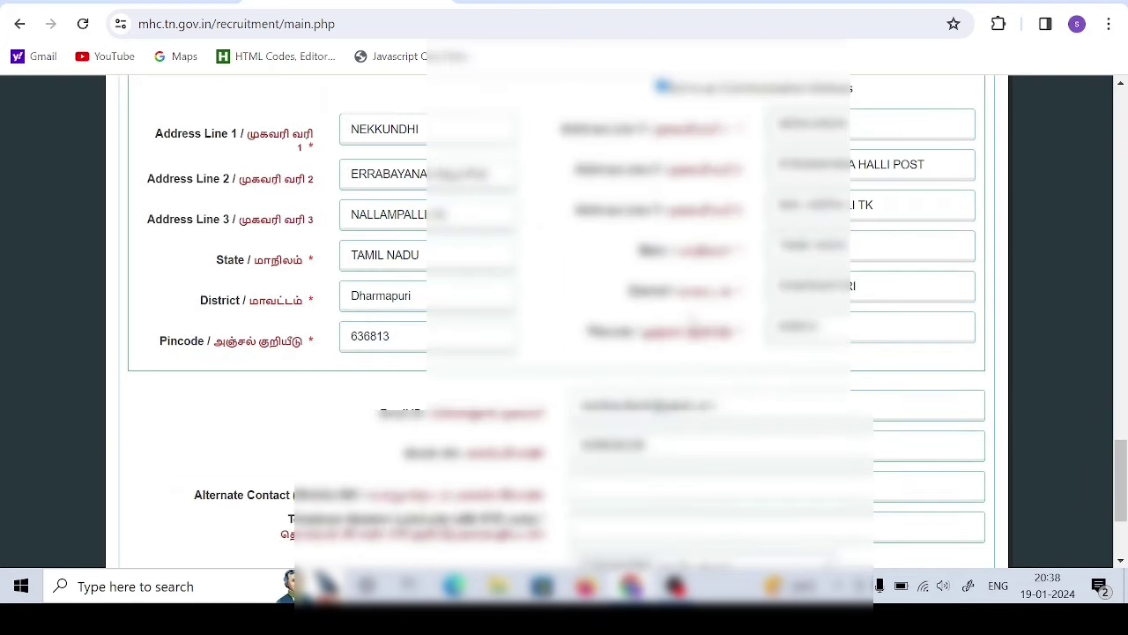
scroll(692, 323, "down", 2)
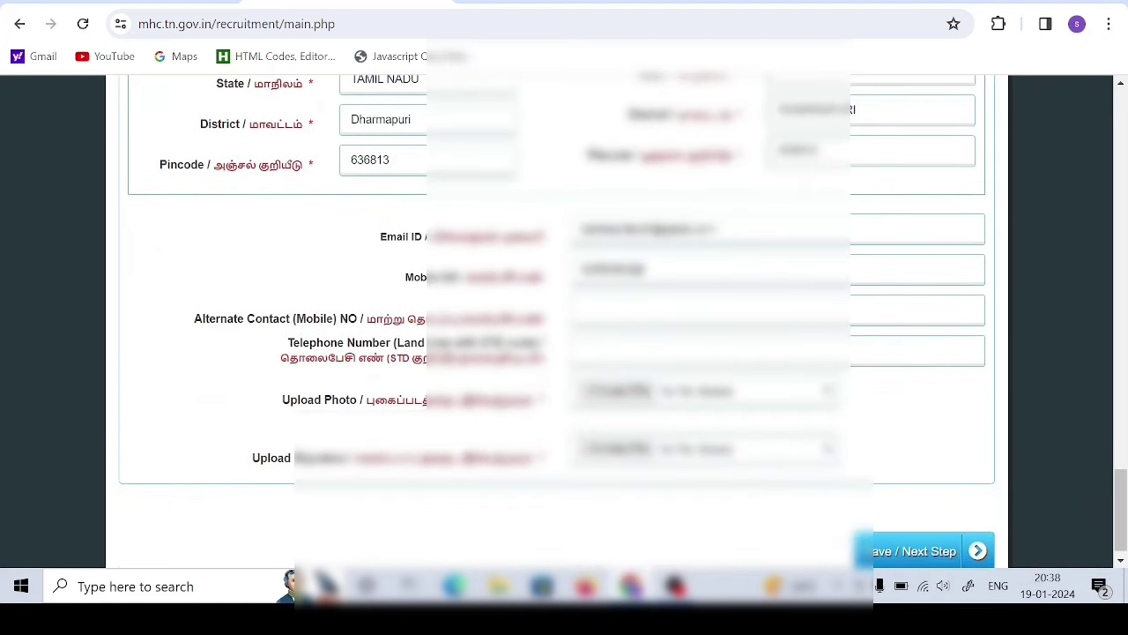
scroll(623, 318, "down", 1)
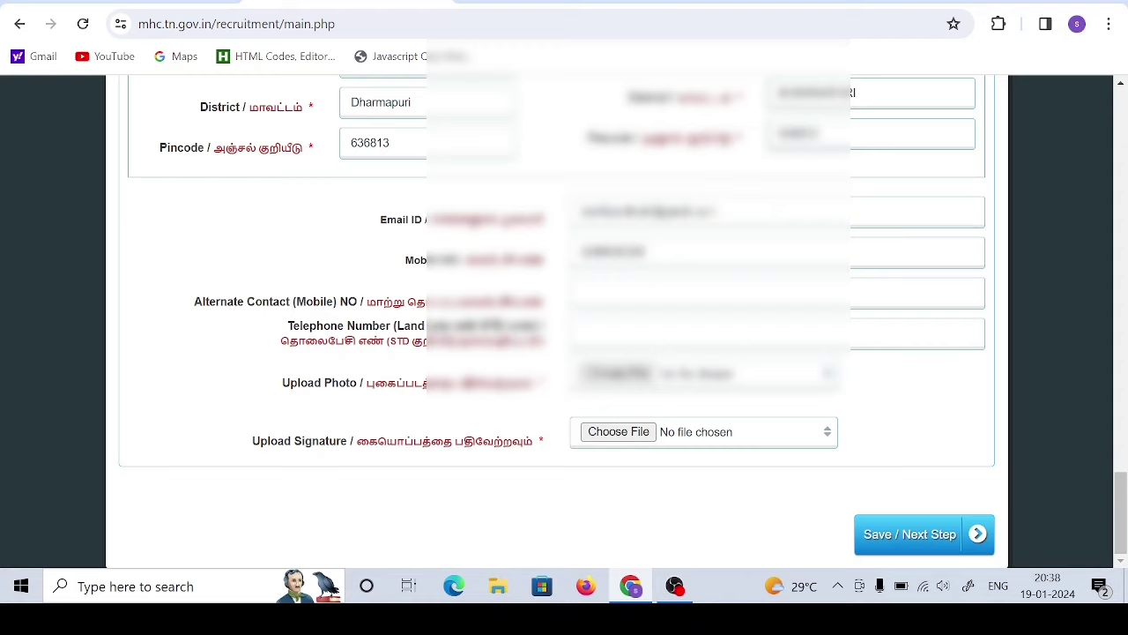
key("Tab")
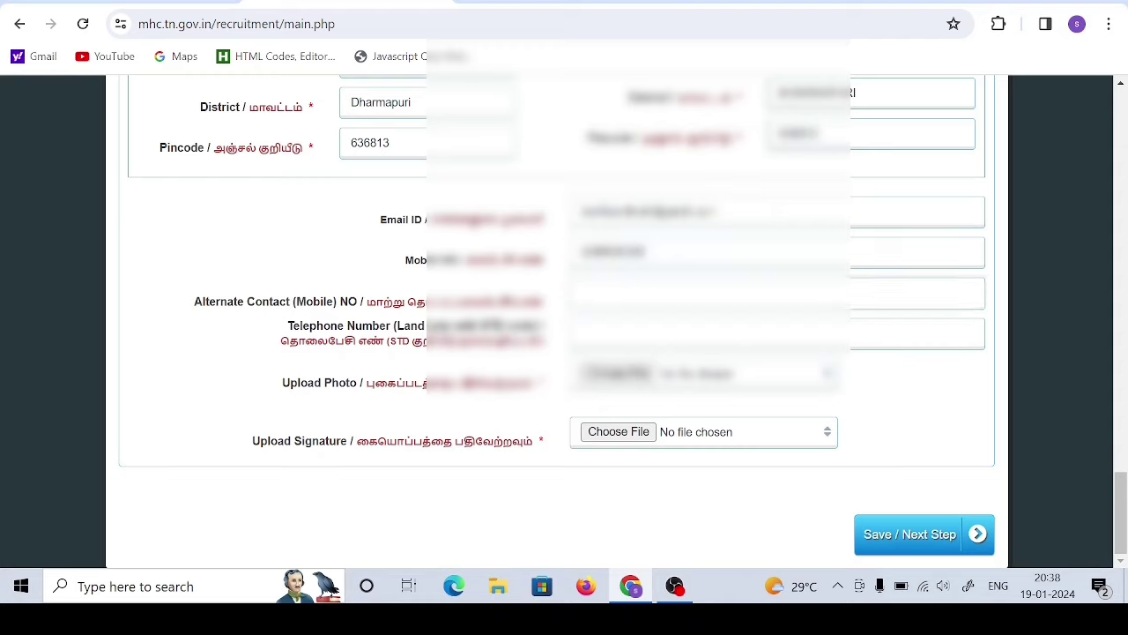
left_click(582, 334)
key("Tab")
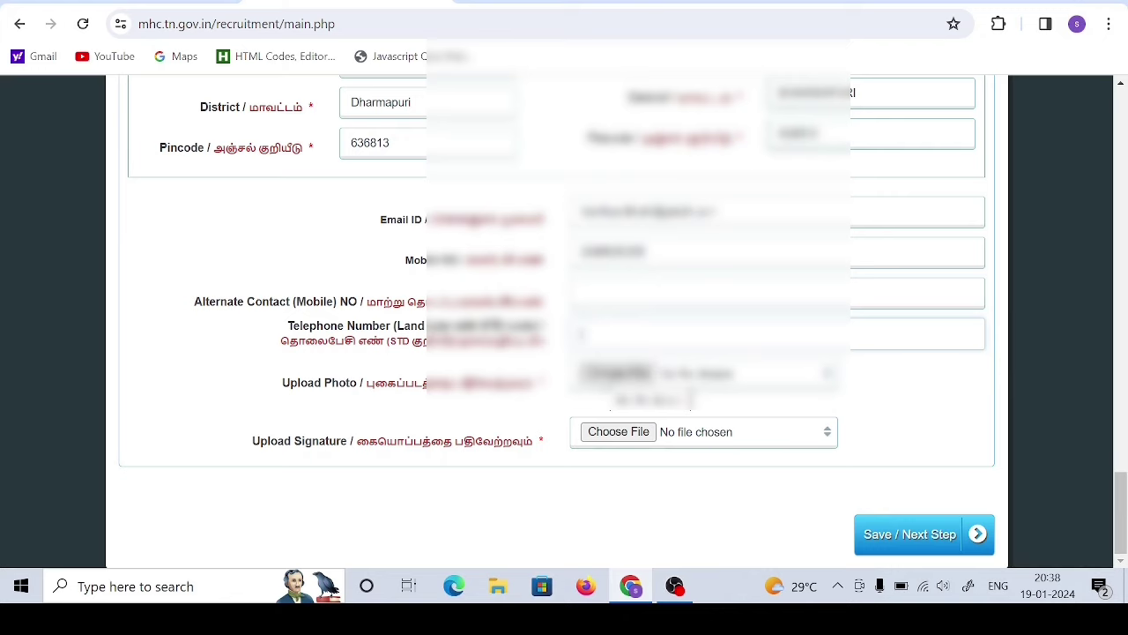
Upload the Photo file from the Desktop mhc folder as the applicant photo.
left_click(617, 373)
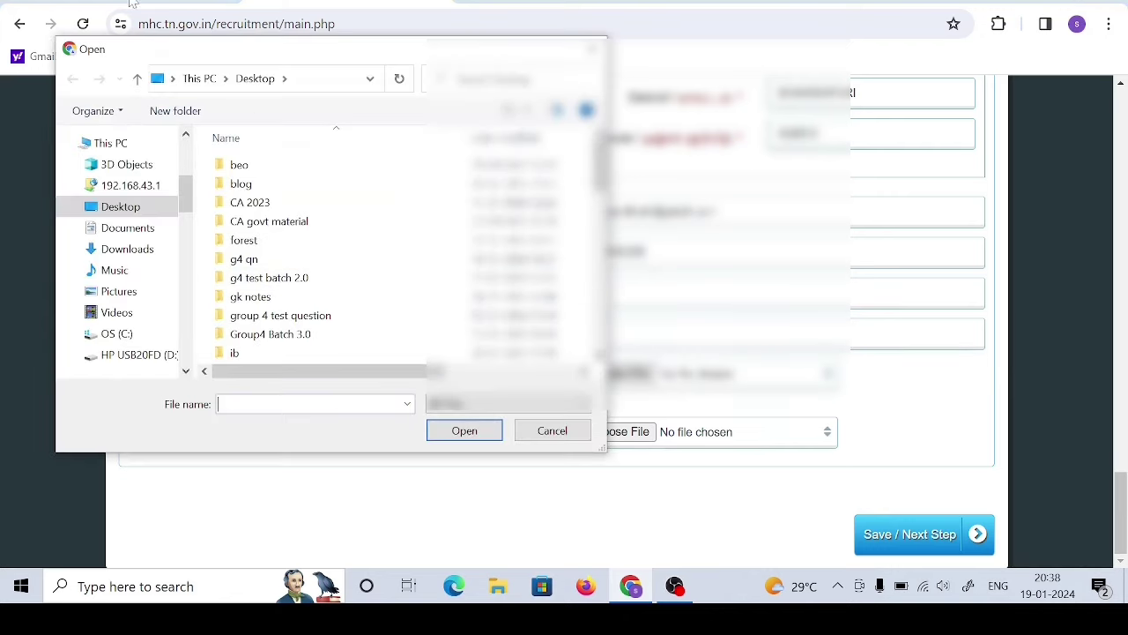
left_click(133, 208)
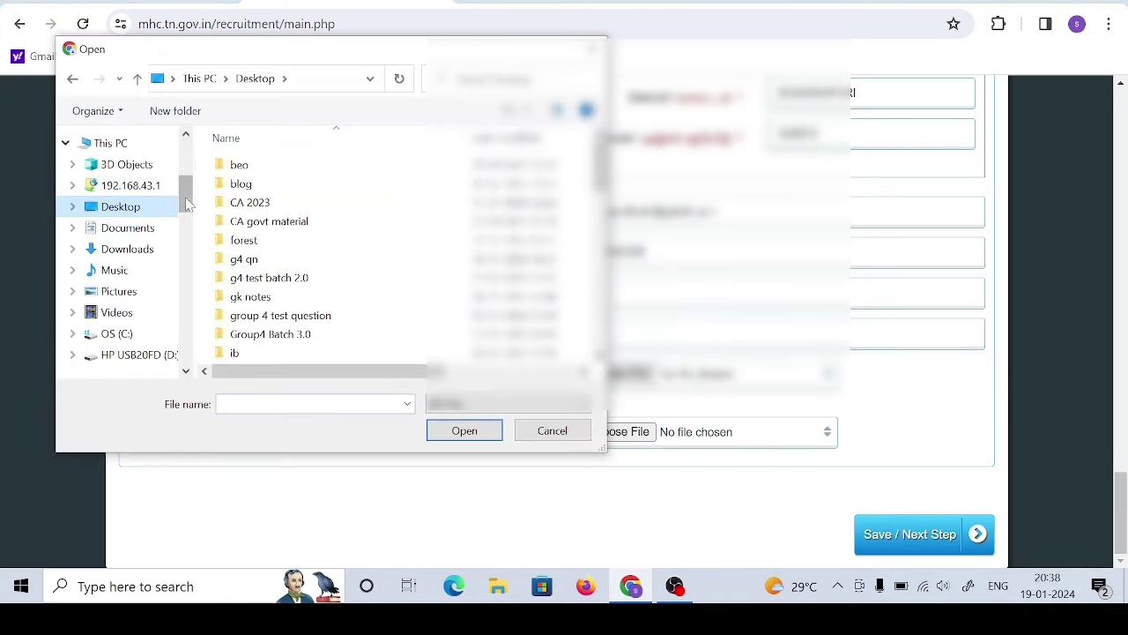
scroll(294, 240, "down", 4)
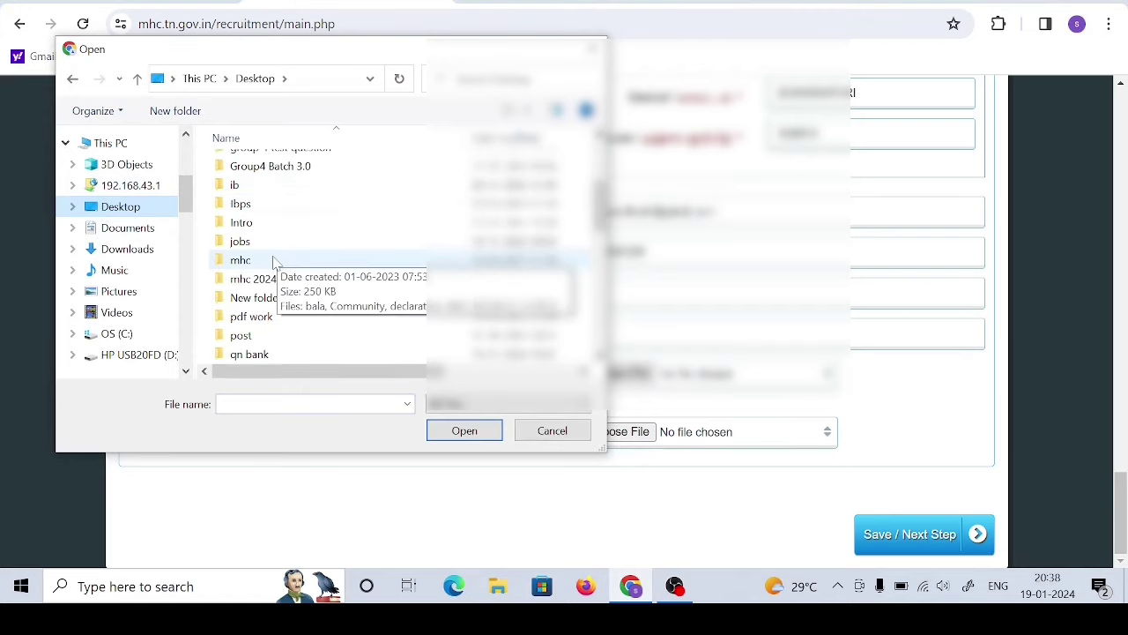
double_click(239, 203)
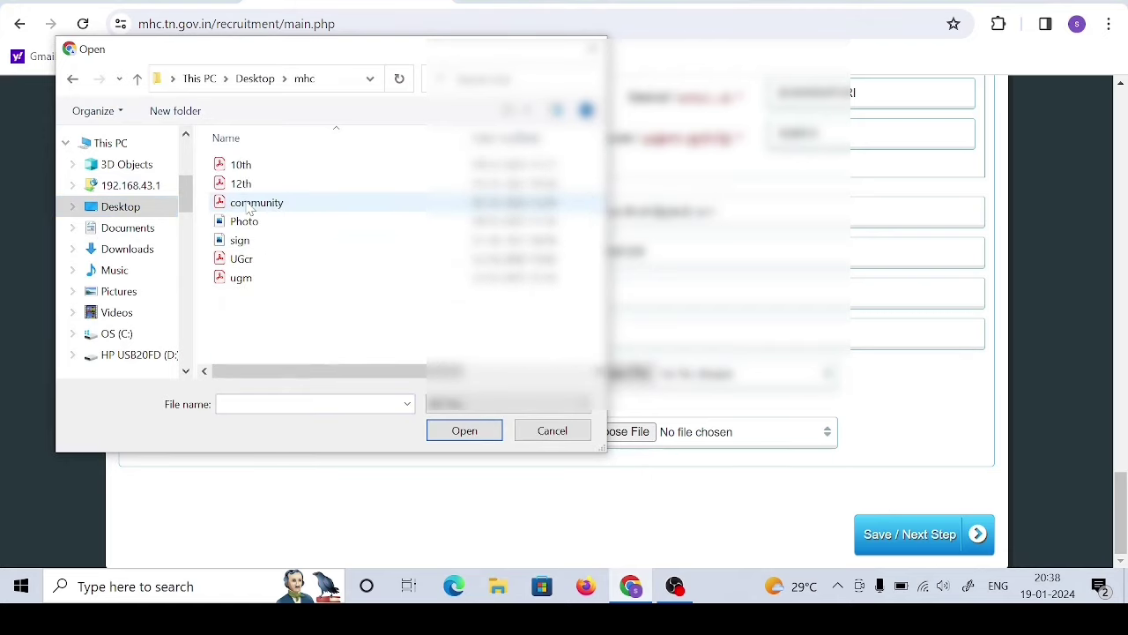
left_click(258, 221)
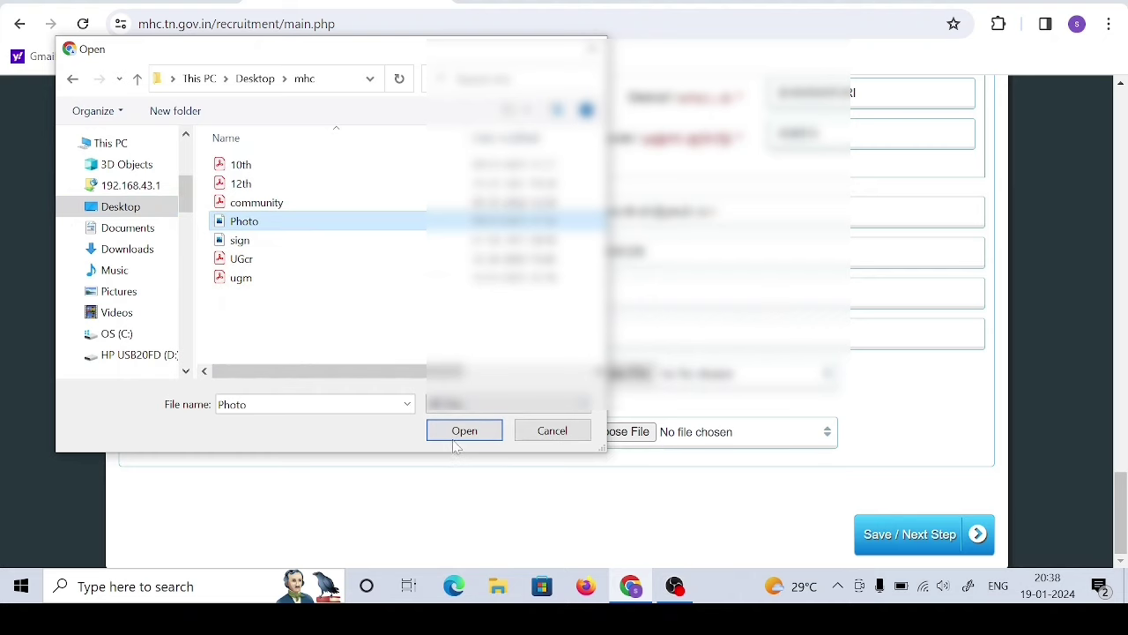
left_click(459, 432)
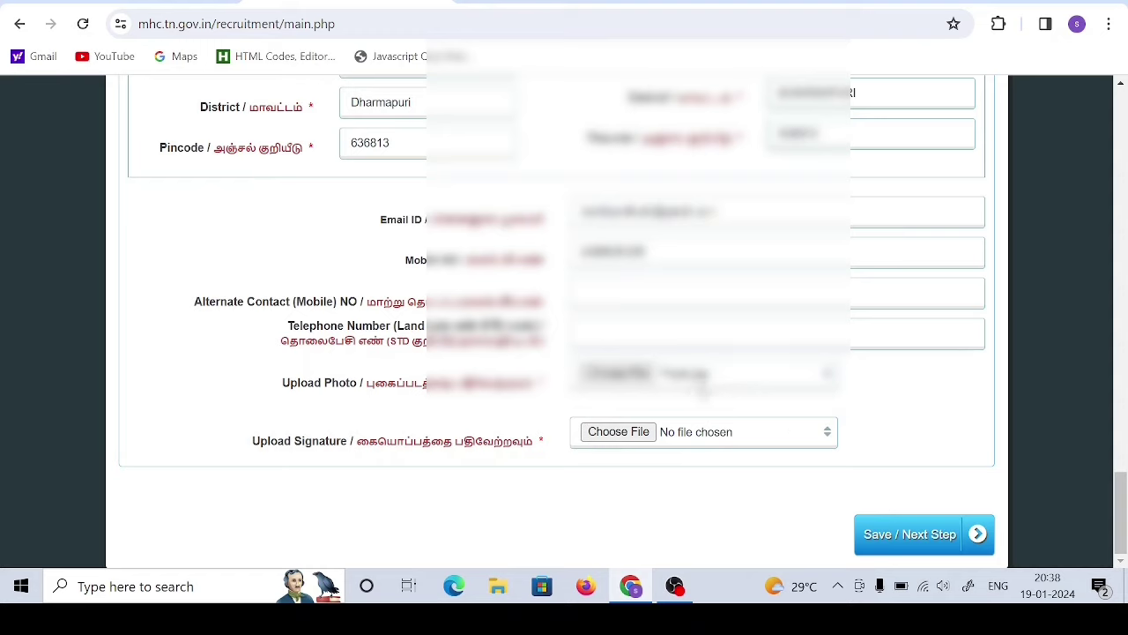
Attach sign.jpg as the applicant signature.
left_click(617, 431)
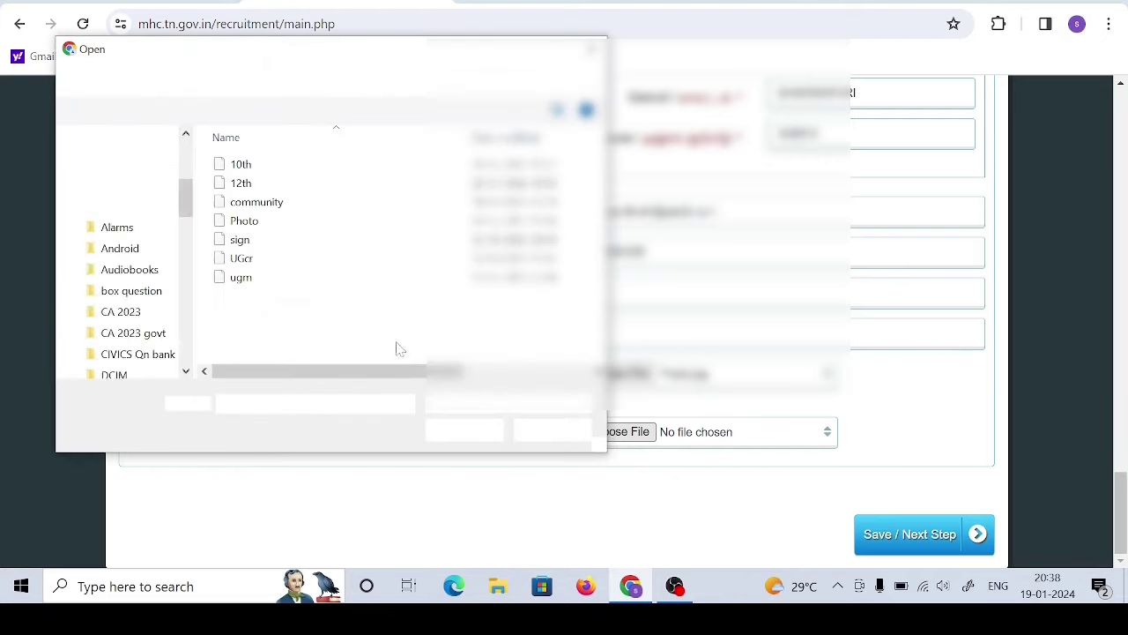
left_click(269, 240)
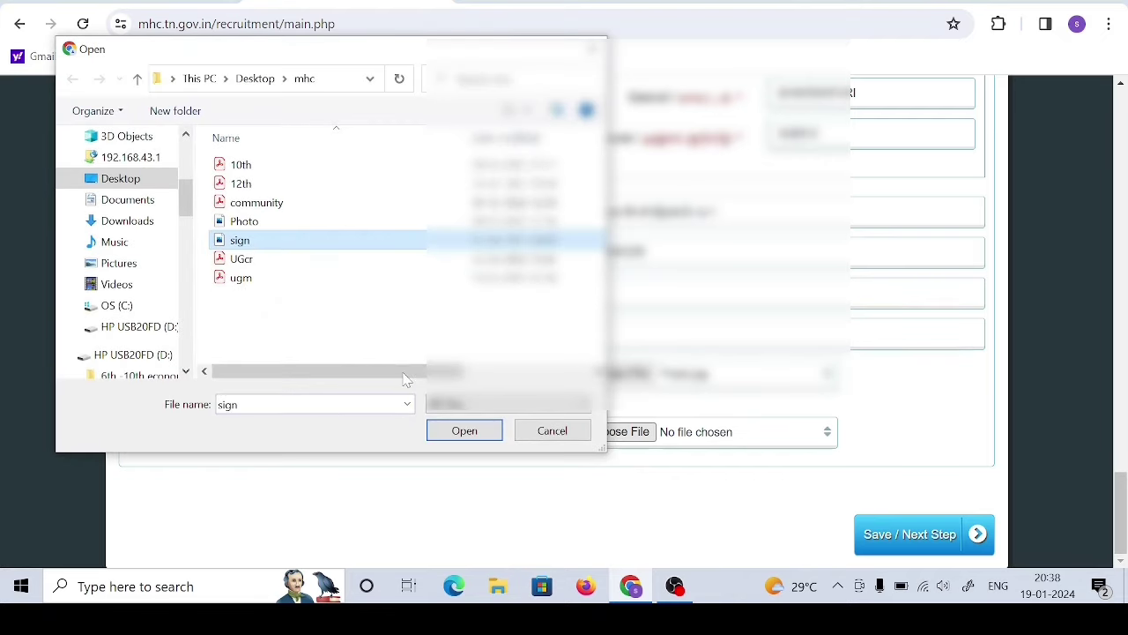
left_click(464, 431)
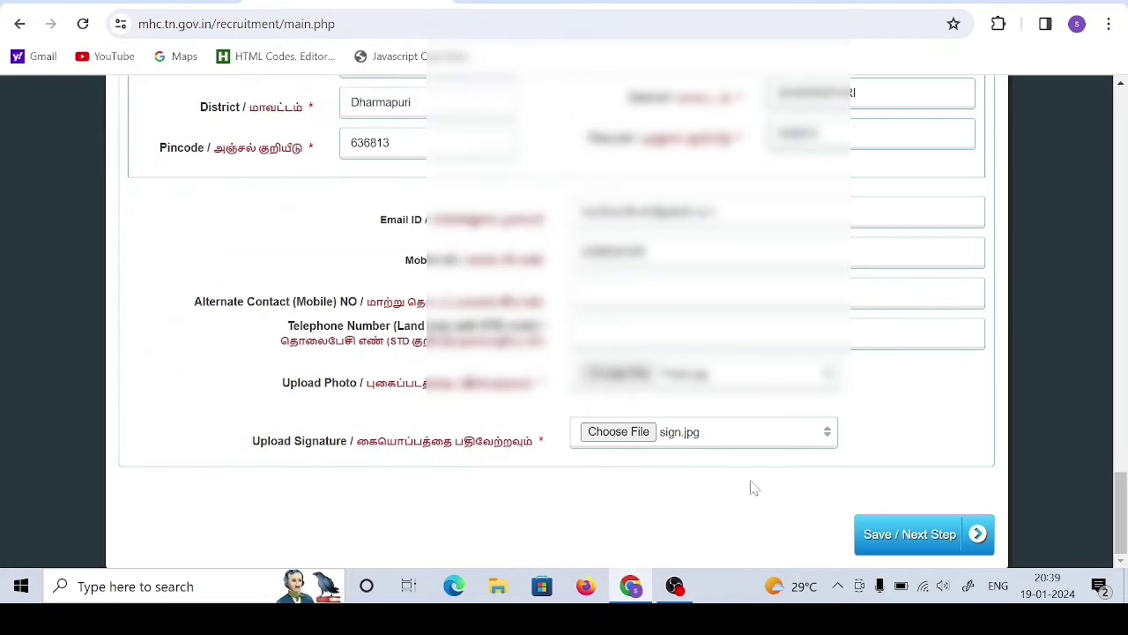
Save the personal details, declining Chrome's address-saving prompt and dismissing the saved alert.
left_click(939, 542)
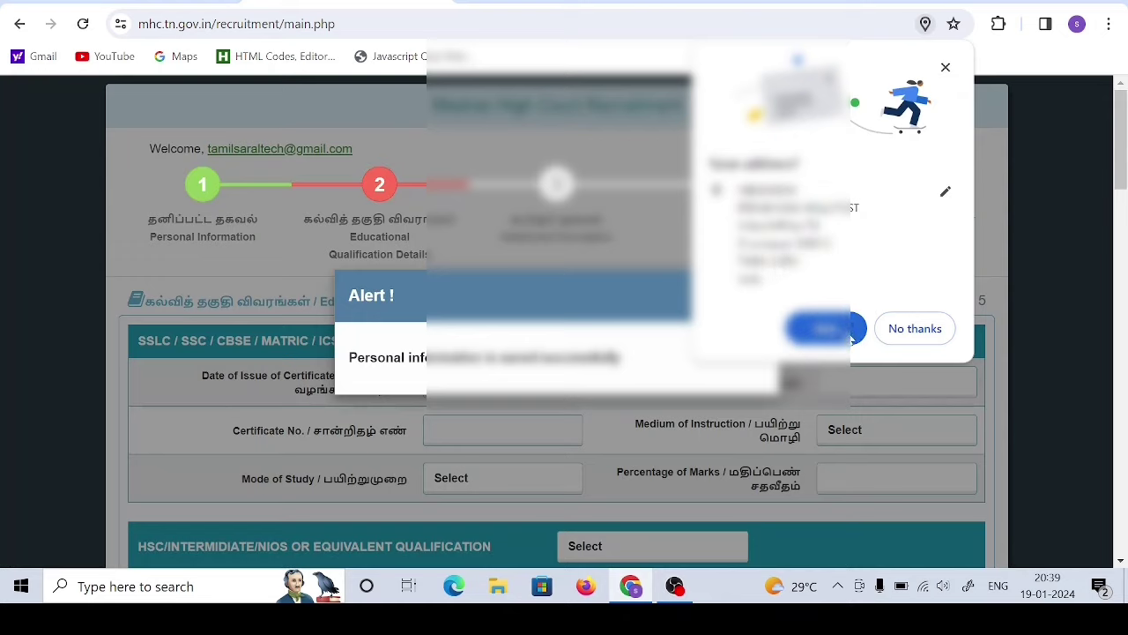
left_click(927, 329)
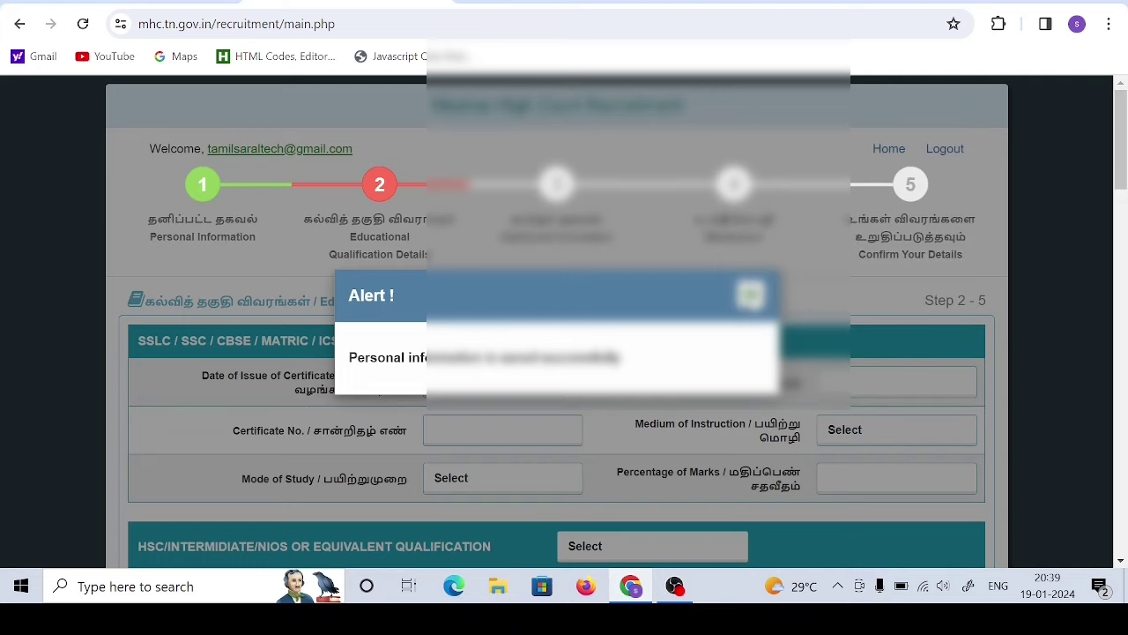
left_click(751, 295)
Scroll through the blank Educational Qualification Details form.
scroll(633, 255, "down", 2)
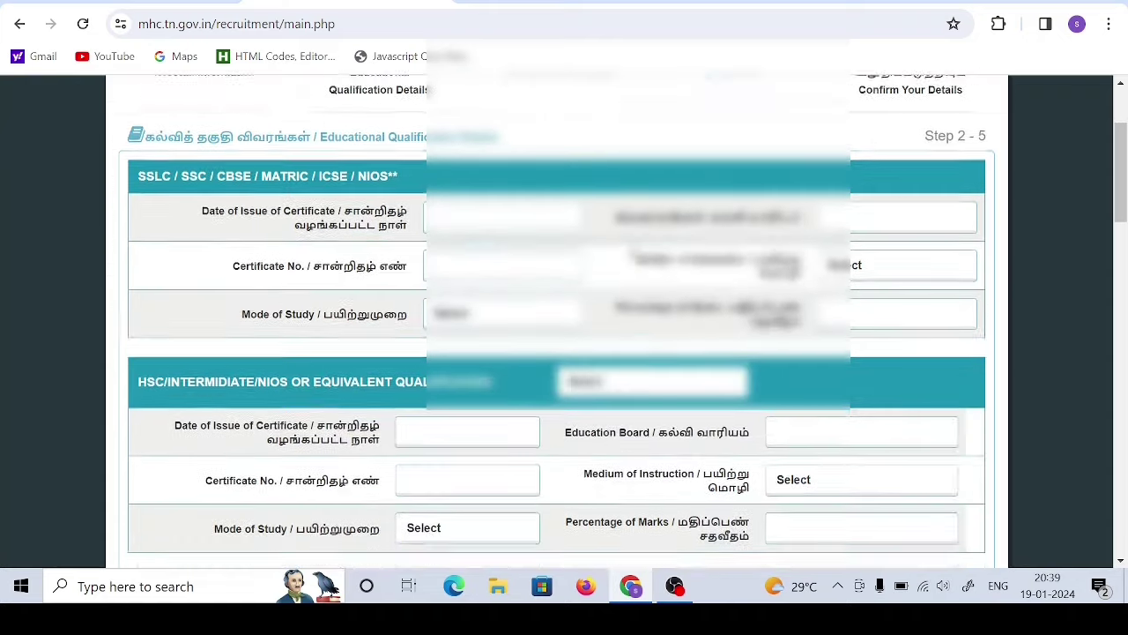
scroll(636, 274, "up", 1)
scroll(637, 274, "up", 2)
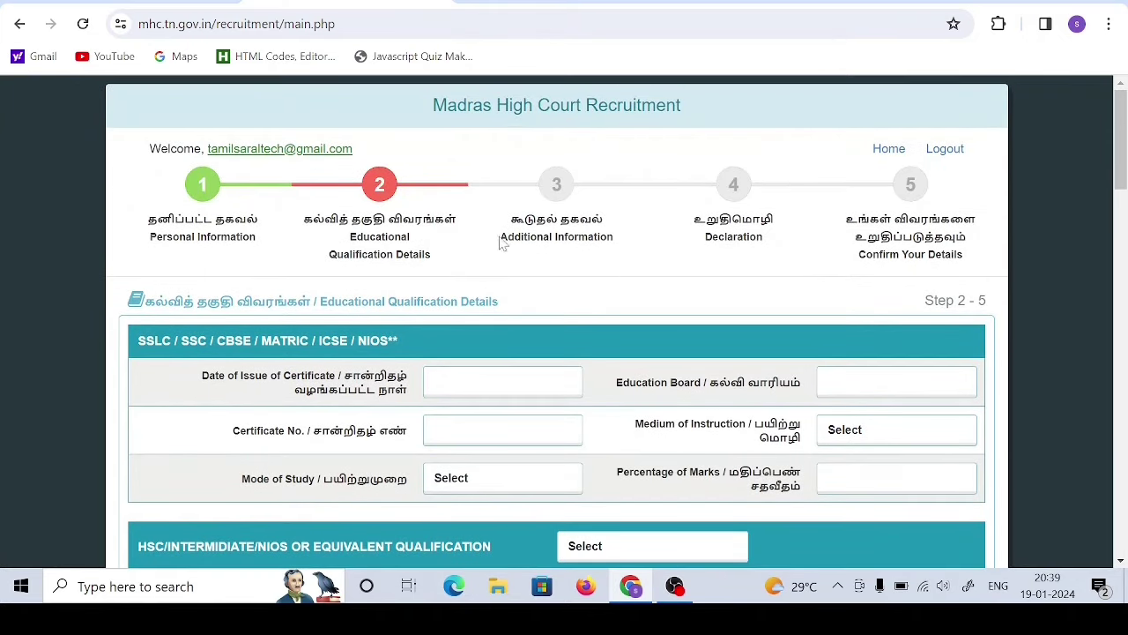
scroll(502, 251, "down", 2)
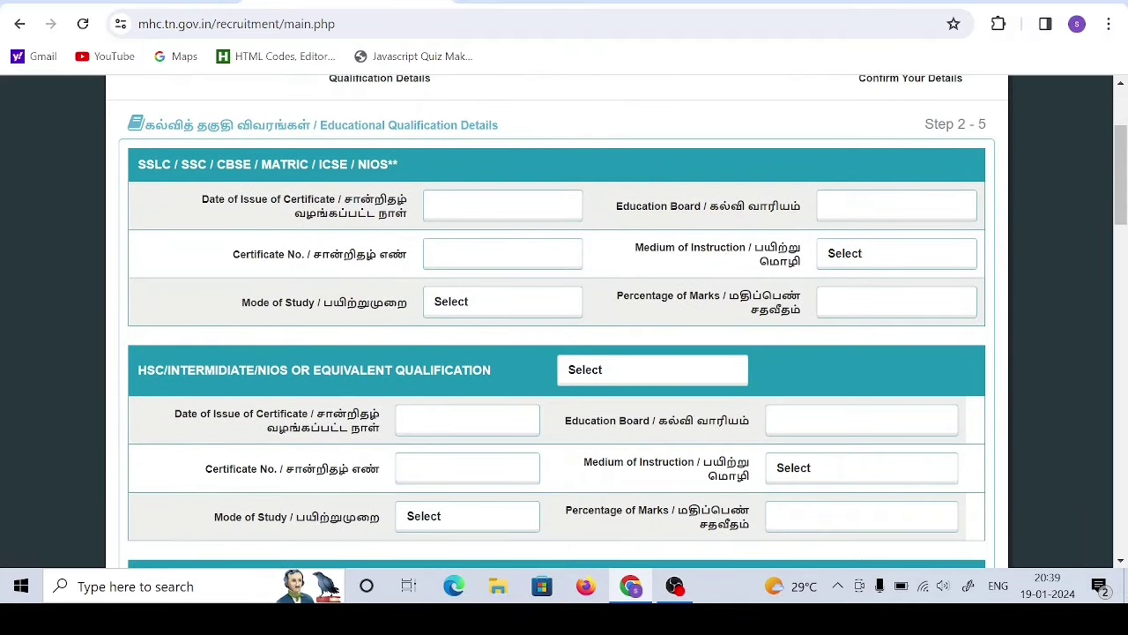
scroll(849, 309, "down", 3)
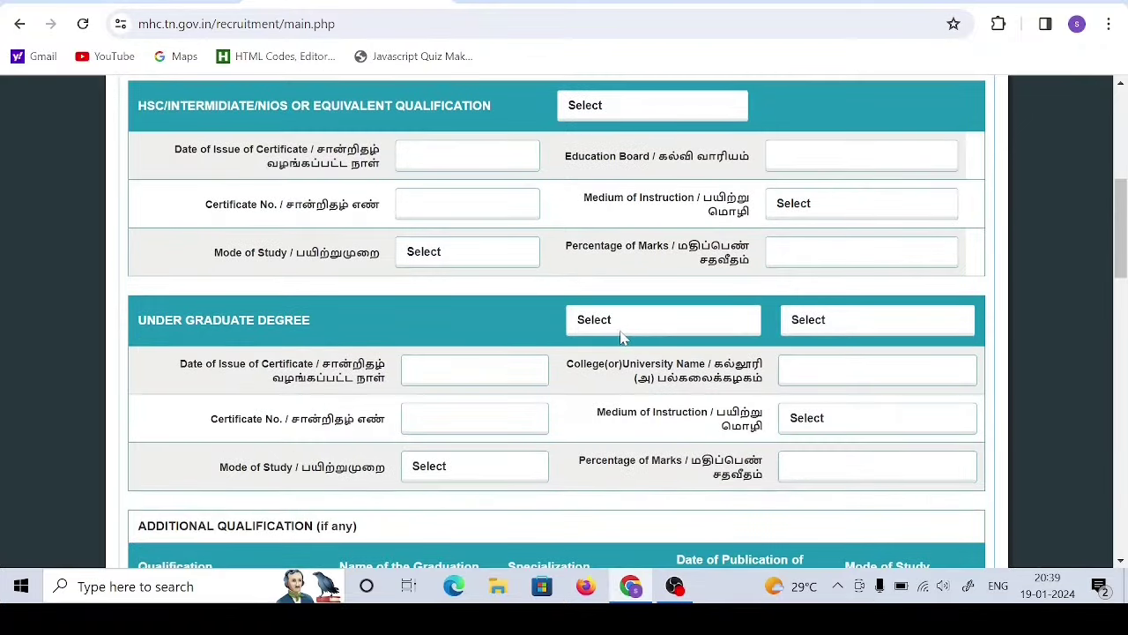
scroll(580, 335, "down", 6)
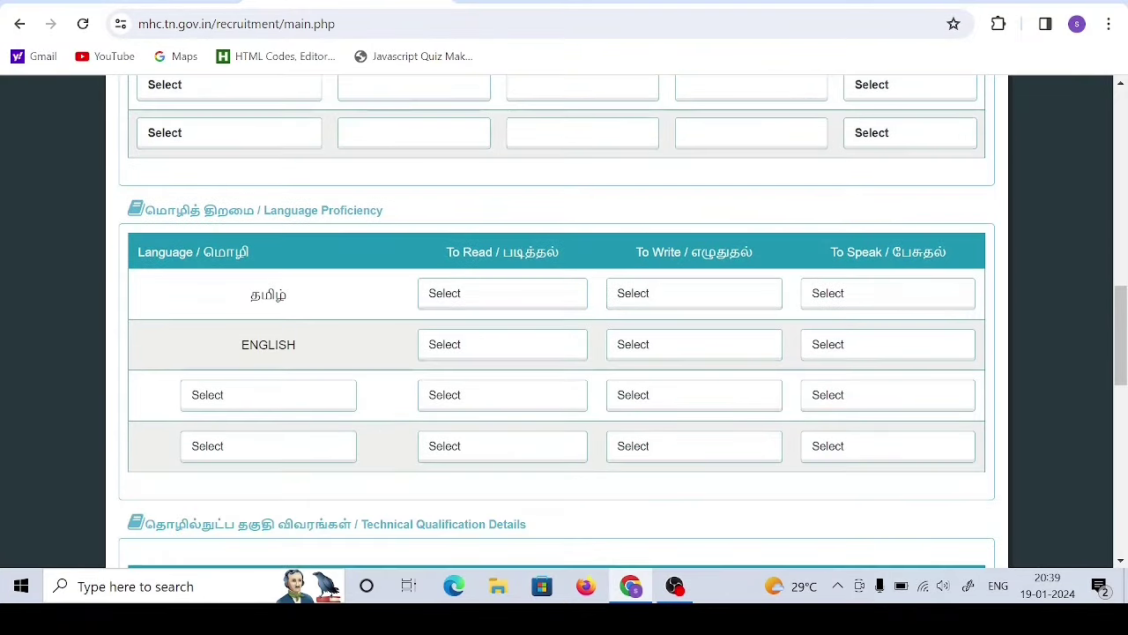
scroll(587, 342, "down", 5)
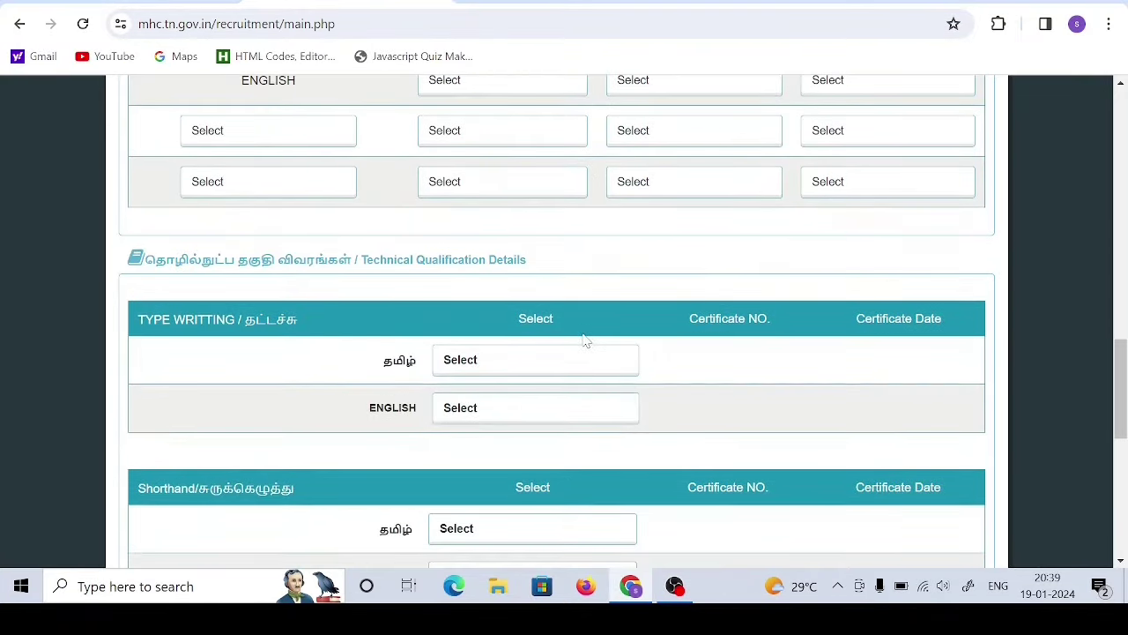
scroll(585, 341, "down", 4)
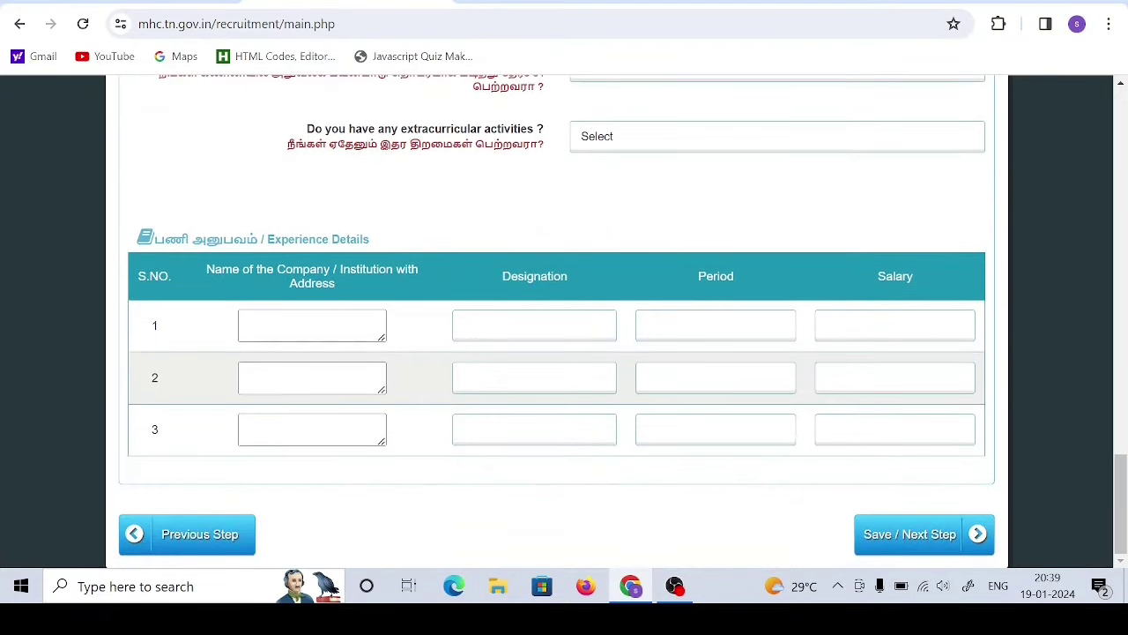
scroll(716, 355, "up", 2)
scroll(712, 351, "up", 15)
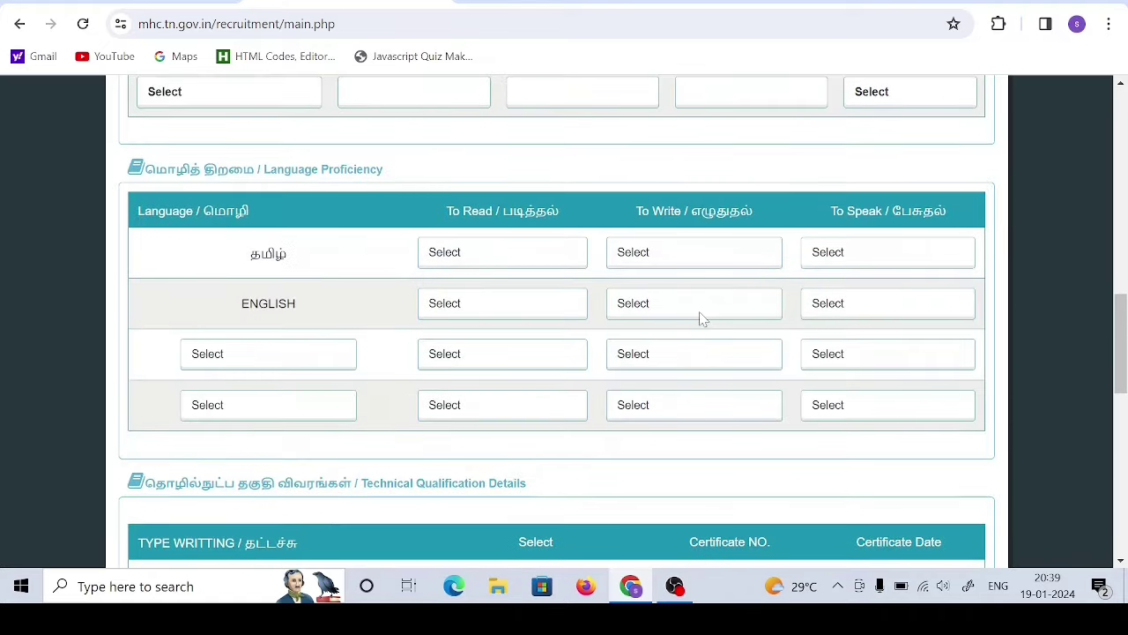
scroll(683, 316, "up", 3)
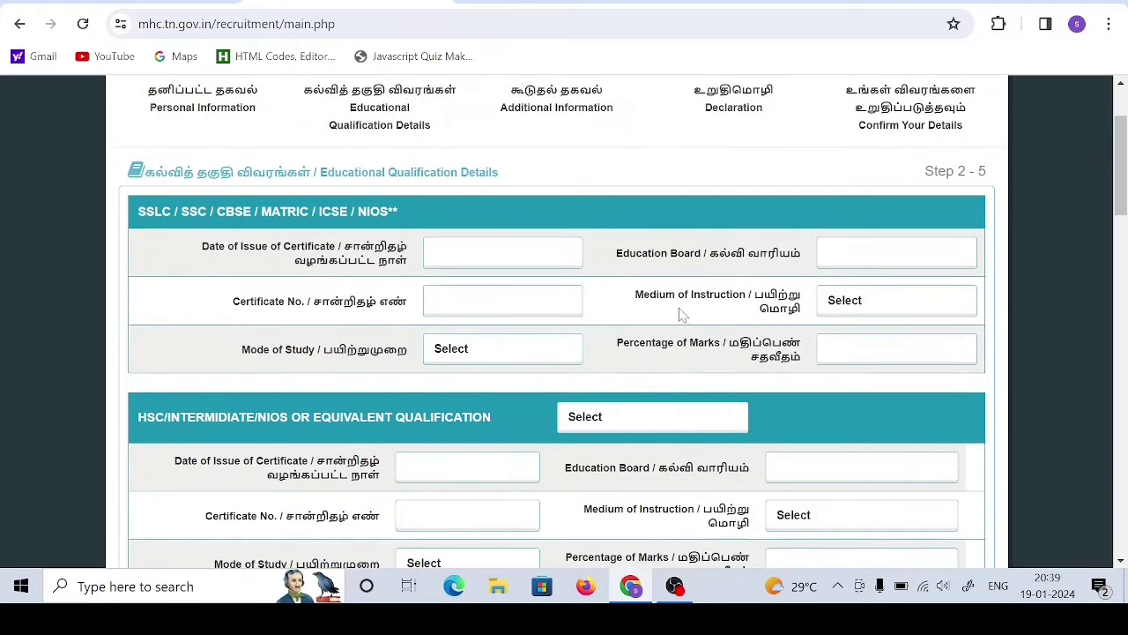
scroll(469, 319, "down", 2)
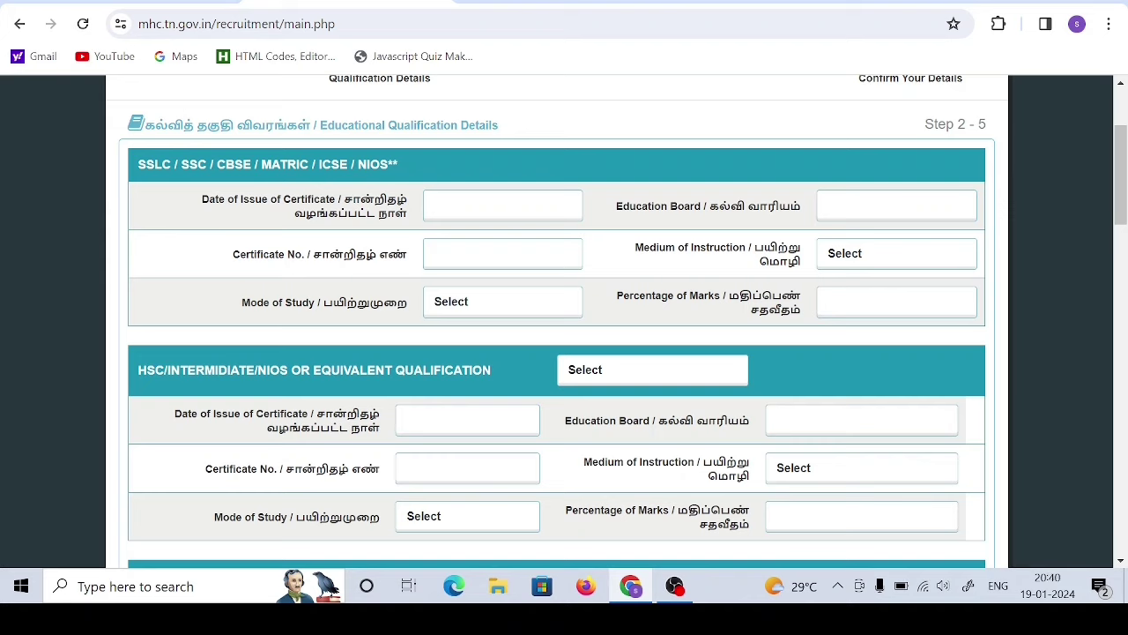
Set the SSLC issue date to March 2015.
left_click(502, 205)
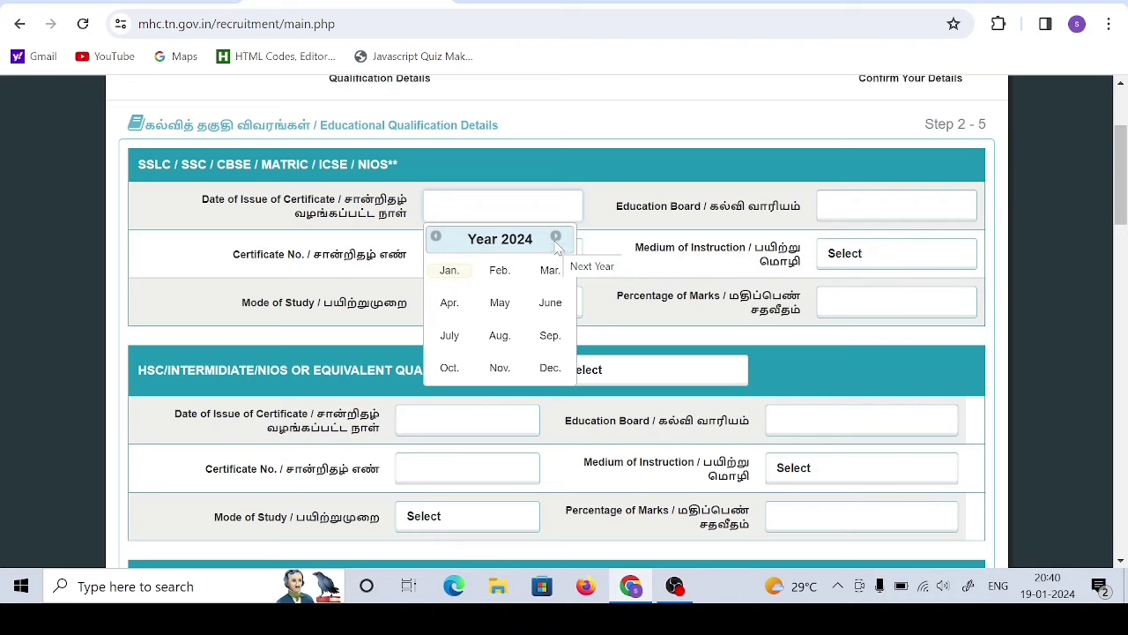
left_click(556, 246)
left_click(437, 239)
left_click(437, 239)
left_click(437, 239)
left_click(436, 239)
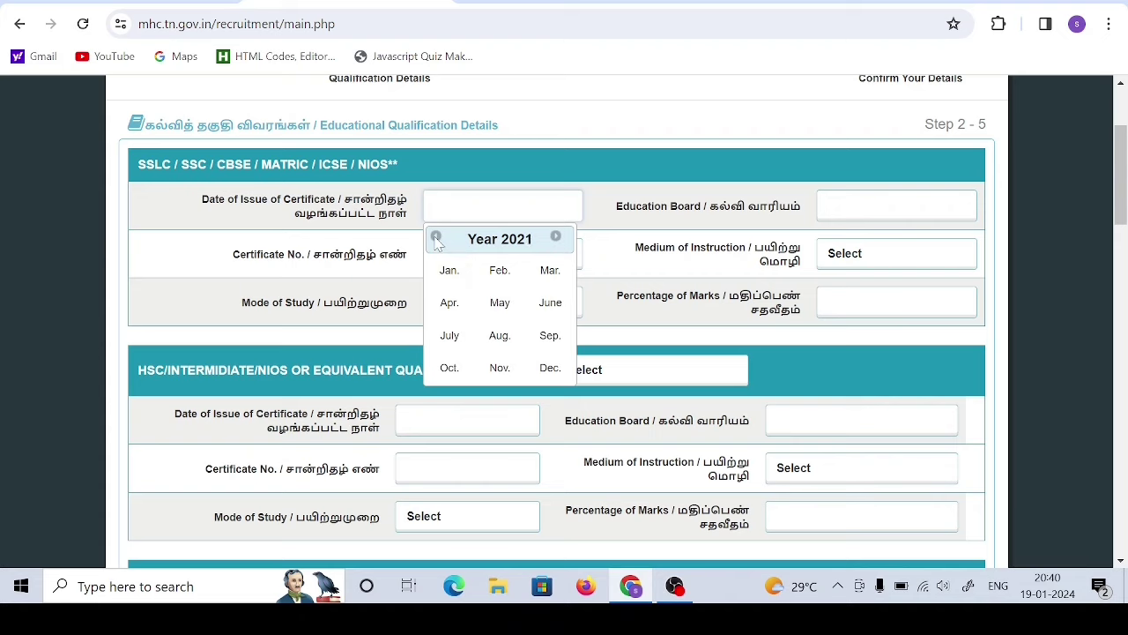
left_click(444, 239)
left_click(444, 239)
left_click(444, 239)
left_click(444, 240)
left_click(443, 240)
left_click(444, 240)
left_click(443, 240)
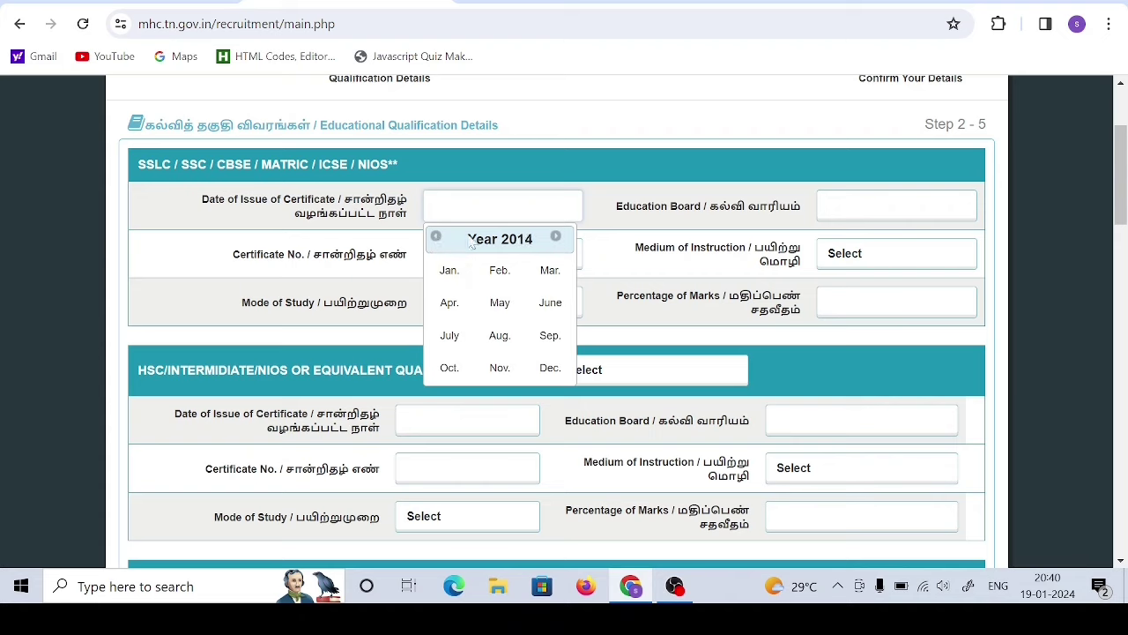
left_click(555, 237)
left_click(550, 270)
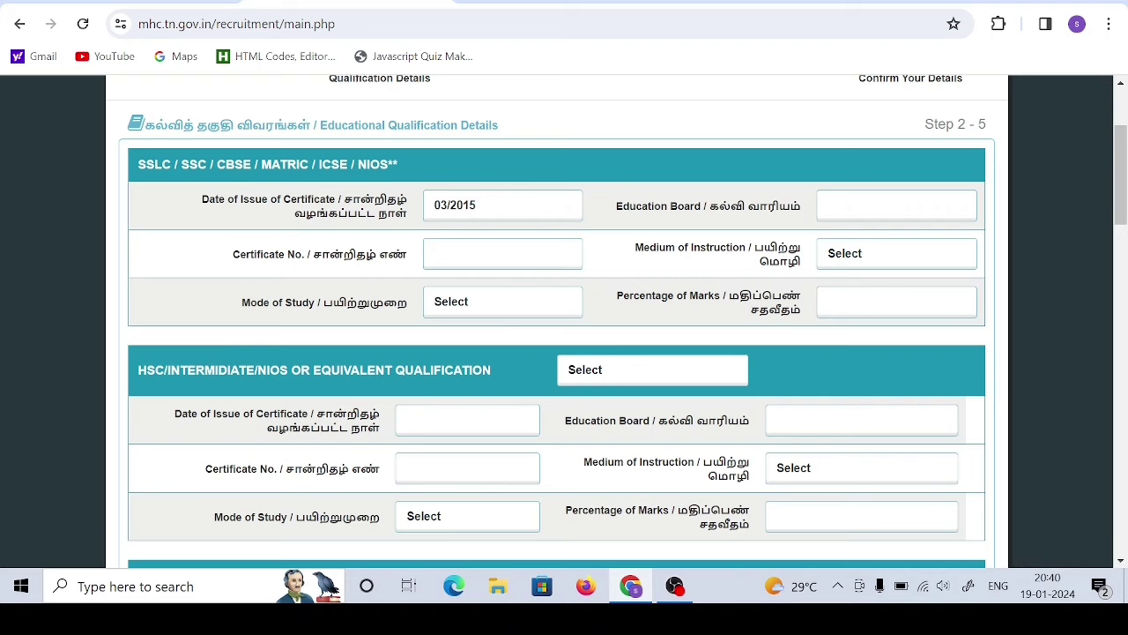
Enter TAMIL NADU STATE BOARD as the SSLC board and fill in the certificate number.
left_click(896, 205)
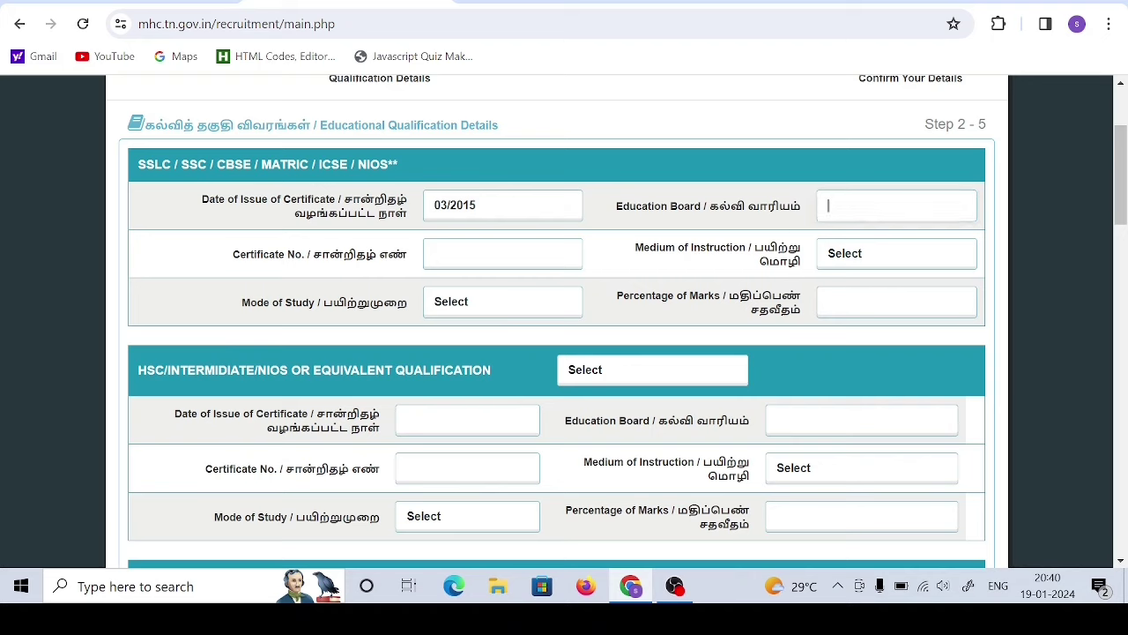
type("STATW")
key("BackSpace")
type("E BOARD")
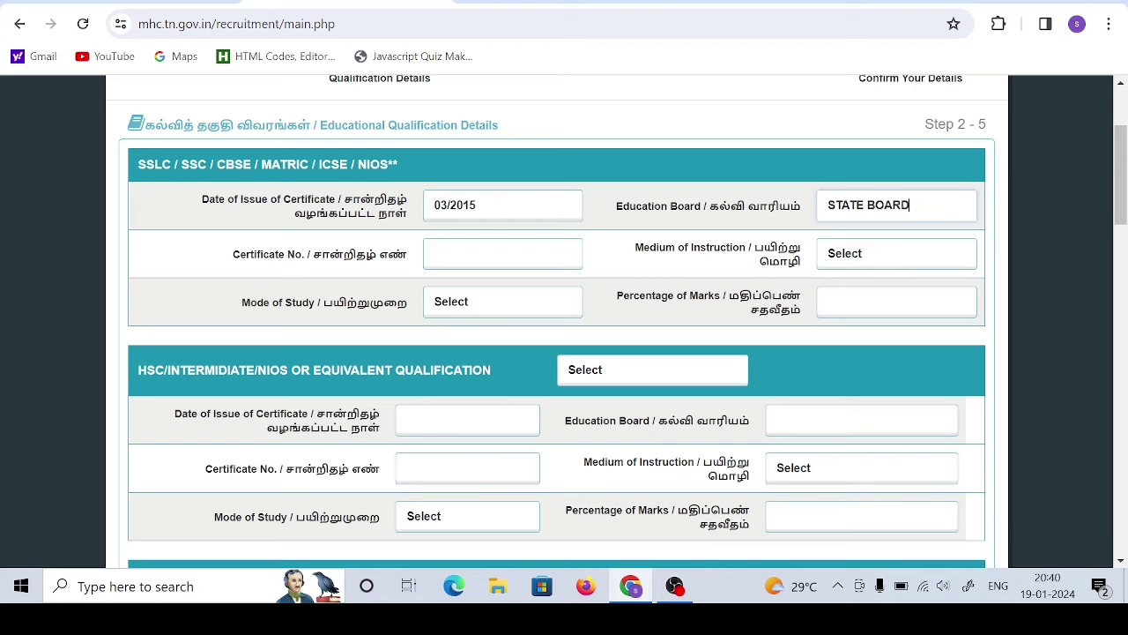
key("Home")
type("T")
key("End")
type("a")
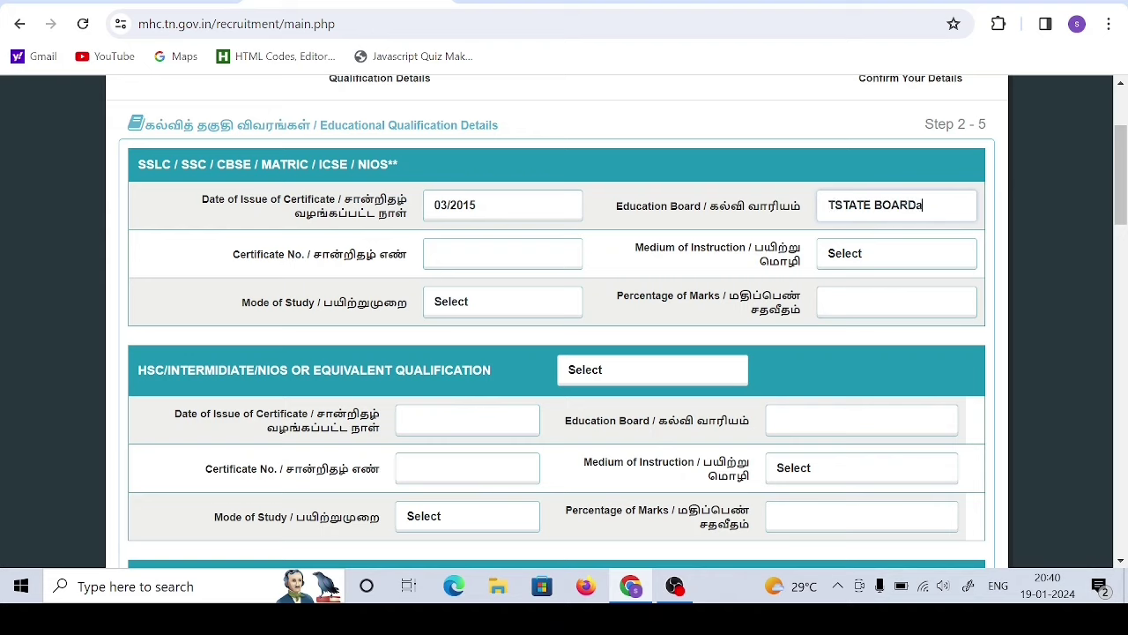
type("mil")
key("BackSpace")
key("BackSpace")
key("BackSpace")
key("BackSpace")
key("BackSpace")
key("BackSpace")
key("BackSpace")
key("BackSpace")
key("BackSpace")
key("BackSpace")
key("BackSpace")
key("BackSpace")
key("BackSpace")
key("BackSpace")
key("BackSpace")
key("BackSpace")
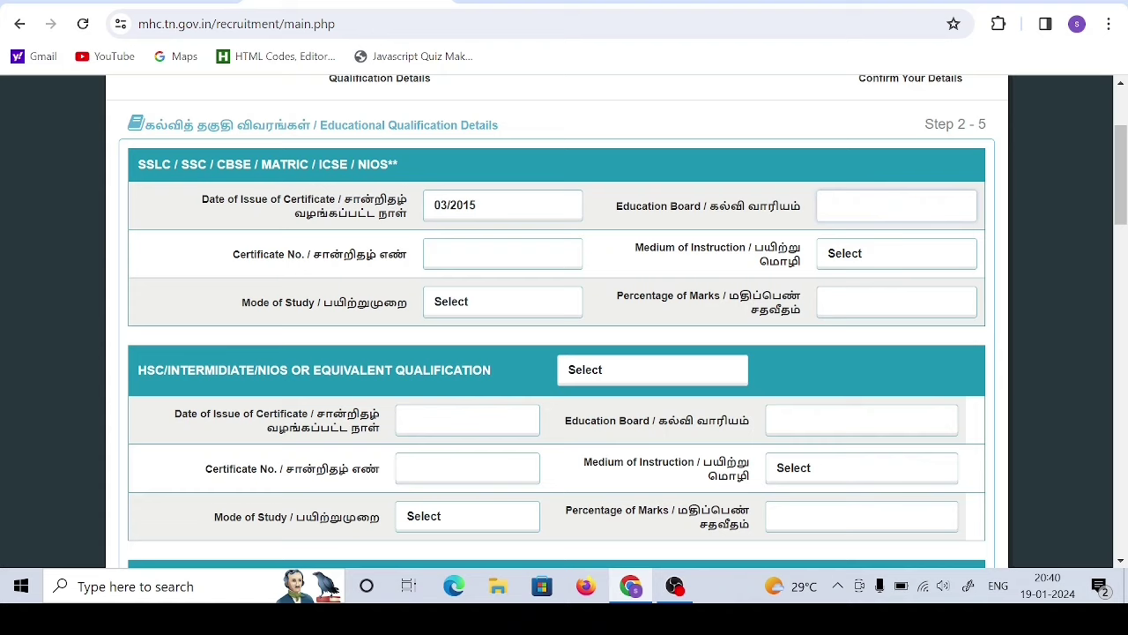
type("TAMIL NADU STATE")
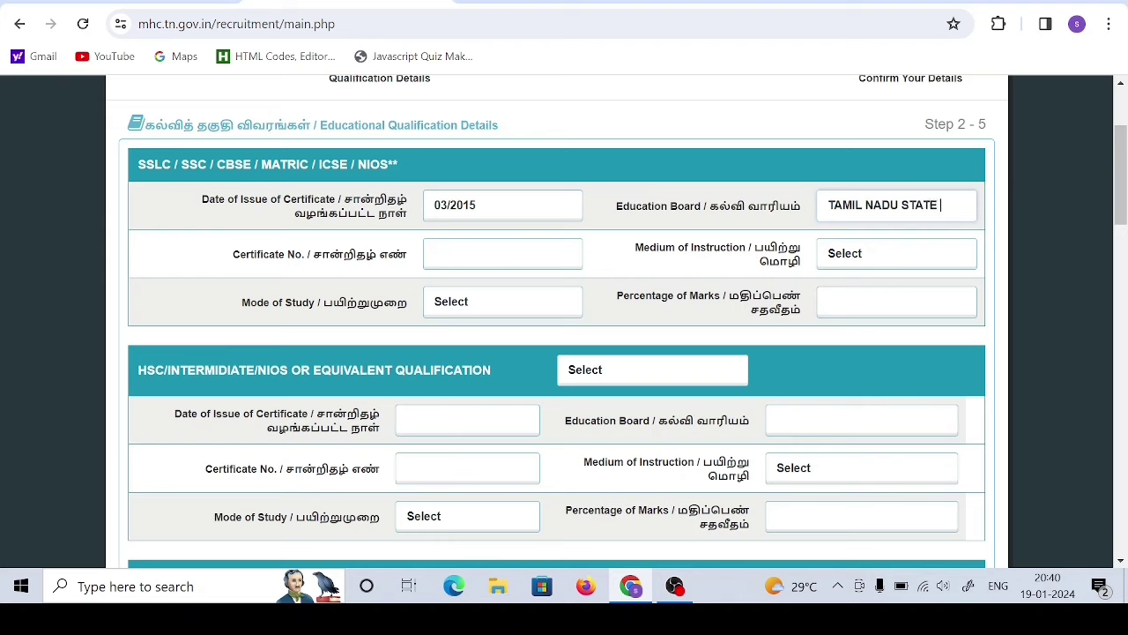
type(" BOARD")
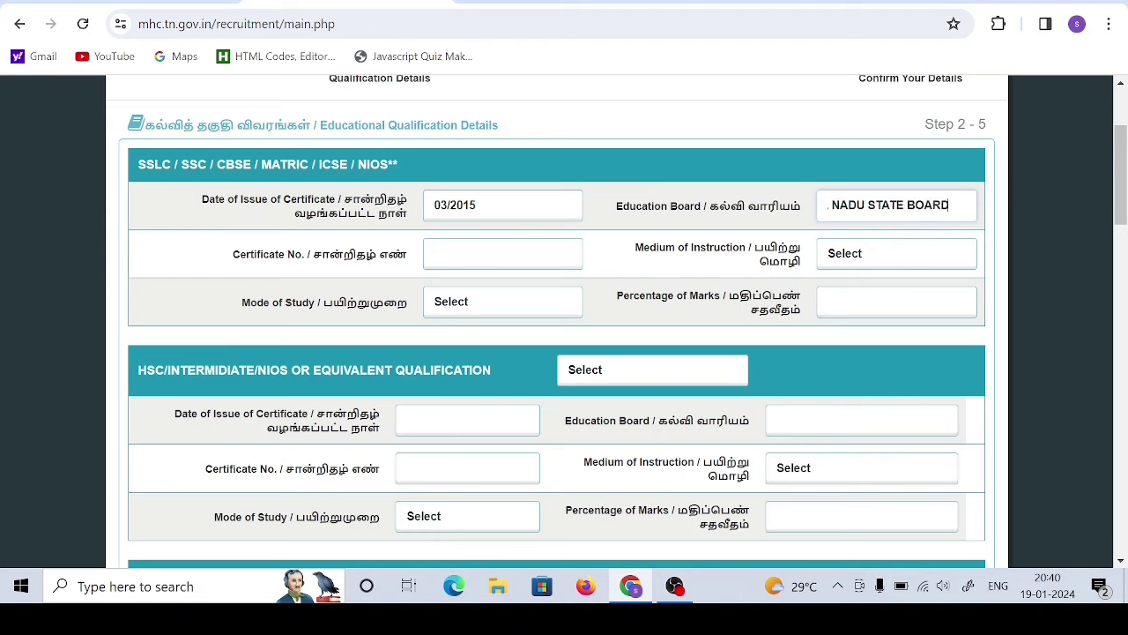
left_click(502, 254)
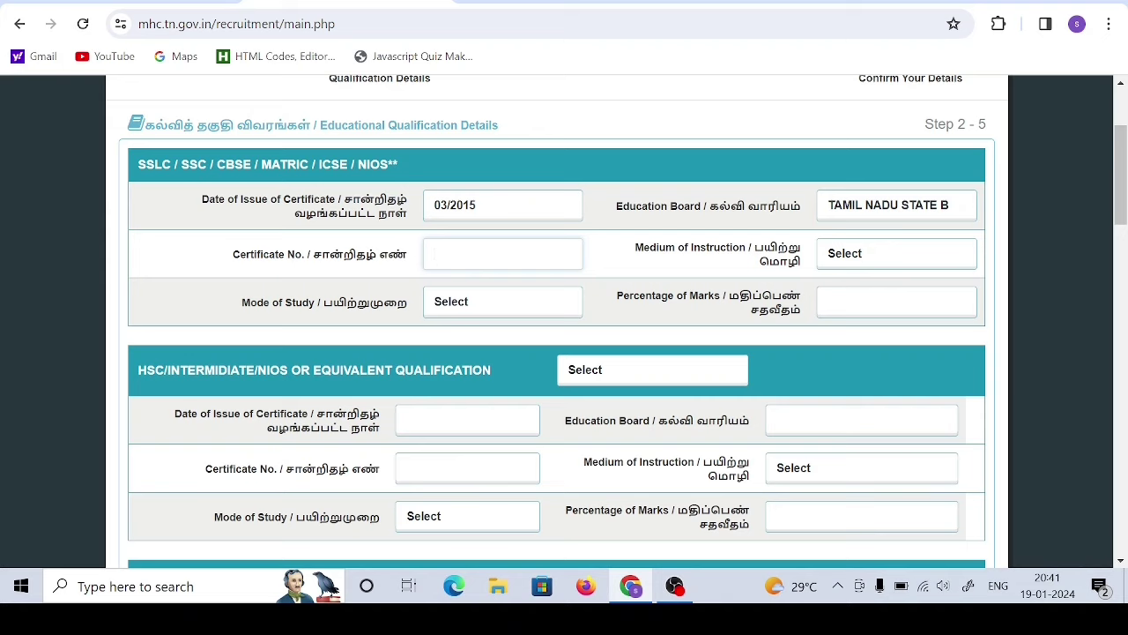
Set SSLC medium to TAMIL, mode of study to REGULAR, and percentage to 65.4.
left_click(849, 254)
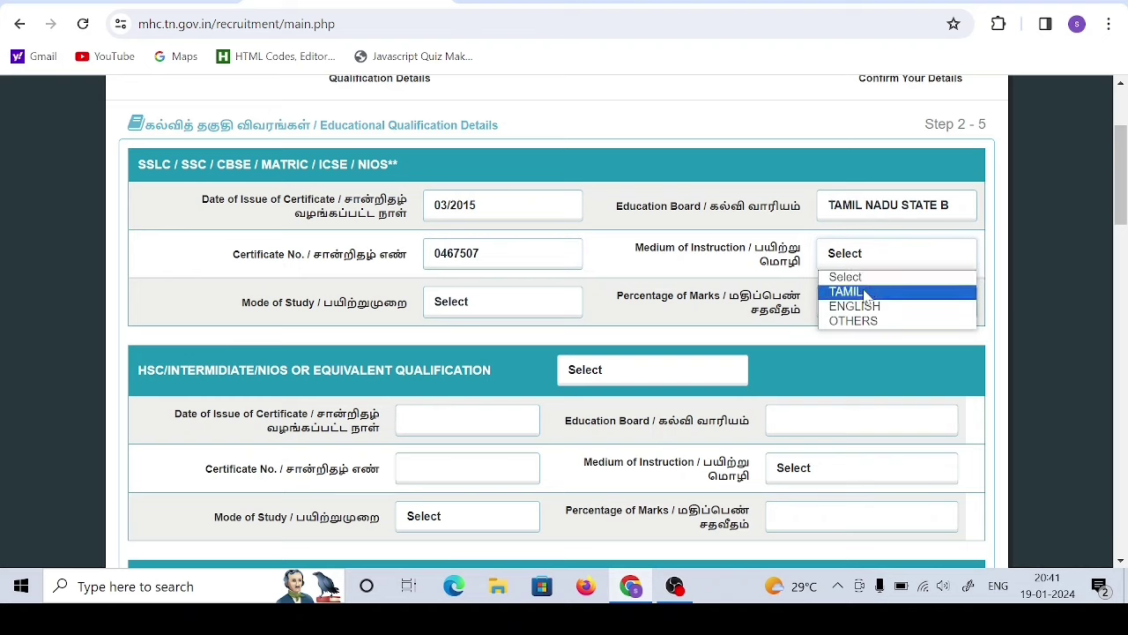
left_click(847, 292)
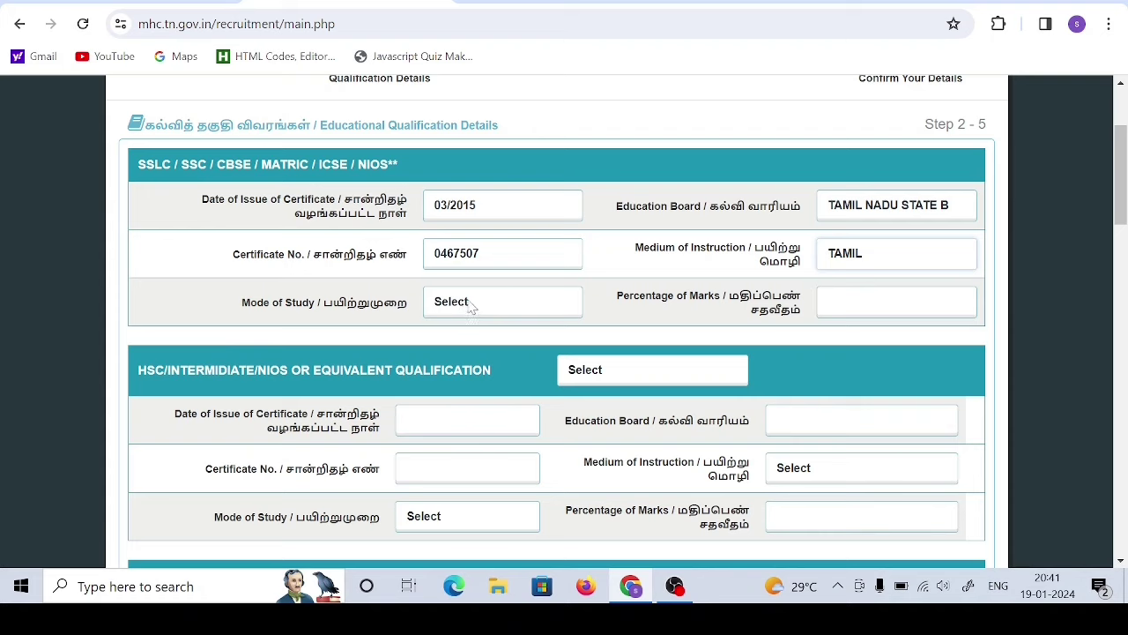
left_click(472, 304)
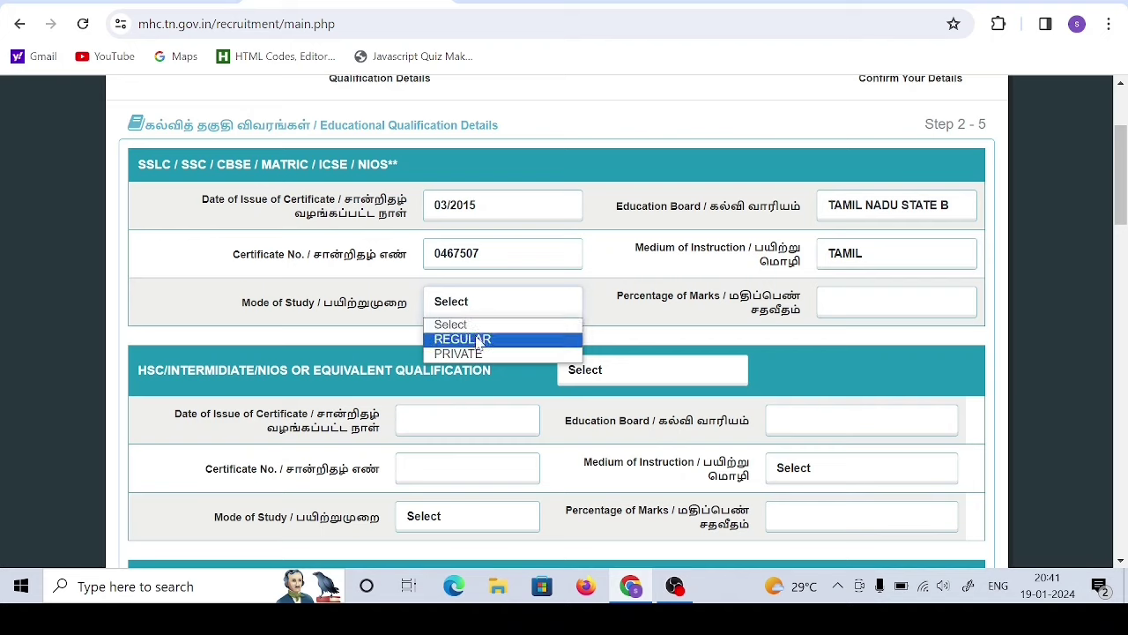
left_click(478, 341)
left_click(829, 302)
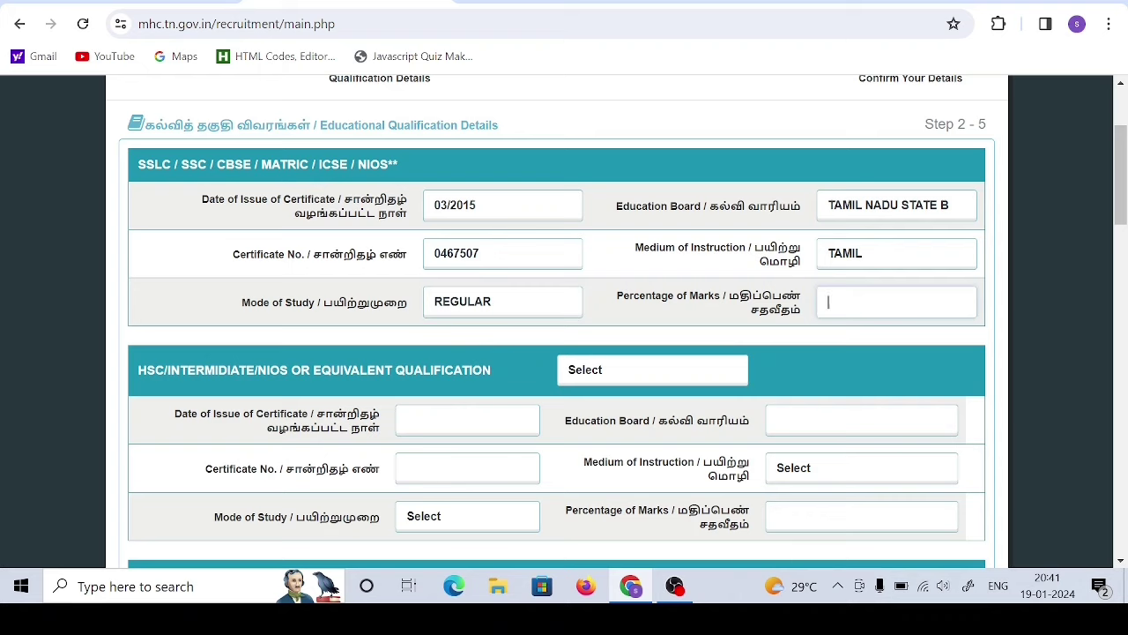
type("65.4")
scroll(623, 237, "down", 3)
scroll(622, 237, "up", 2)
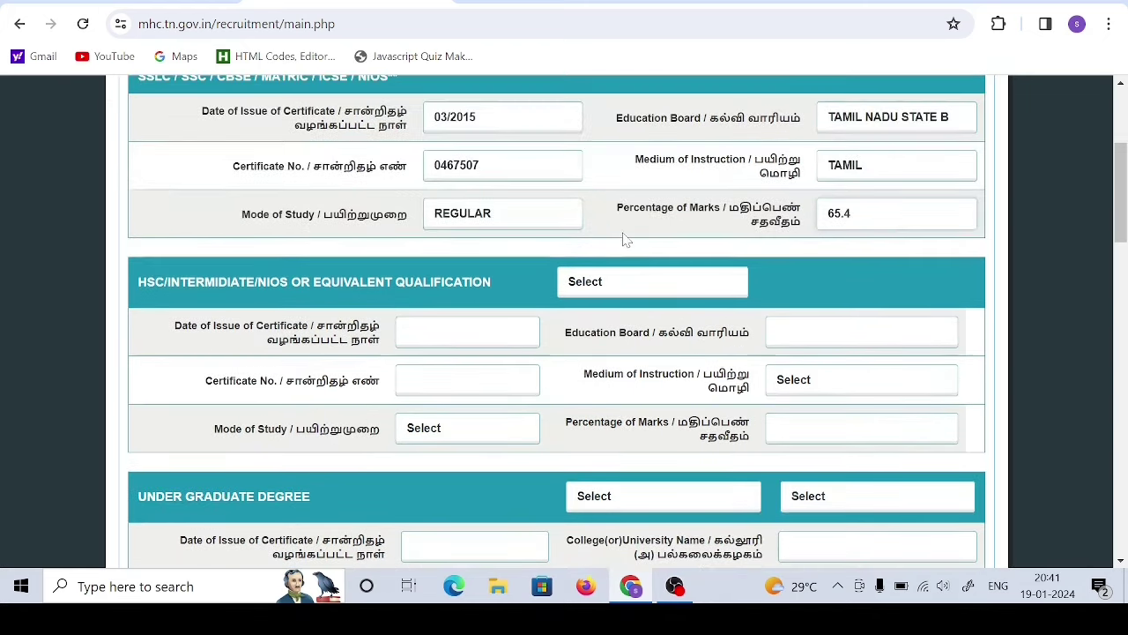
Choose HSC / INTERMEDIATE as the HSC qualification.
left_click(595, 286)
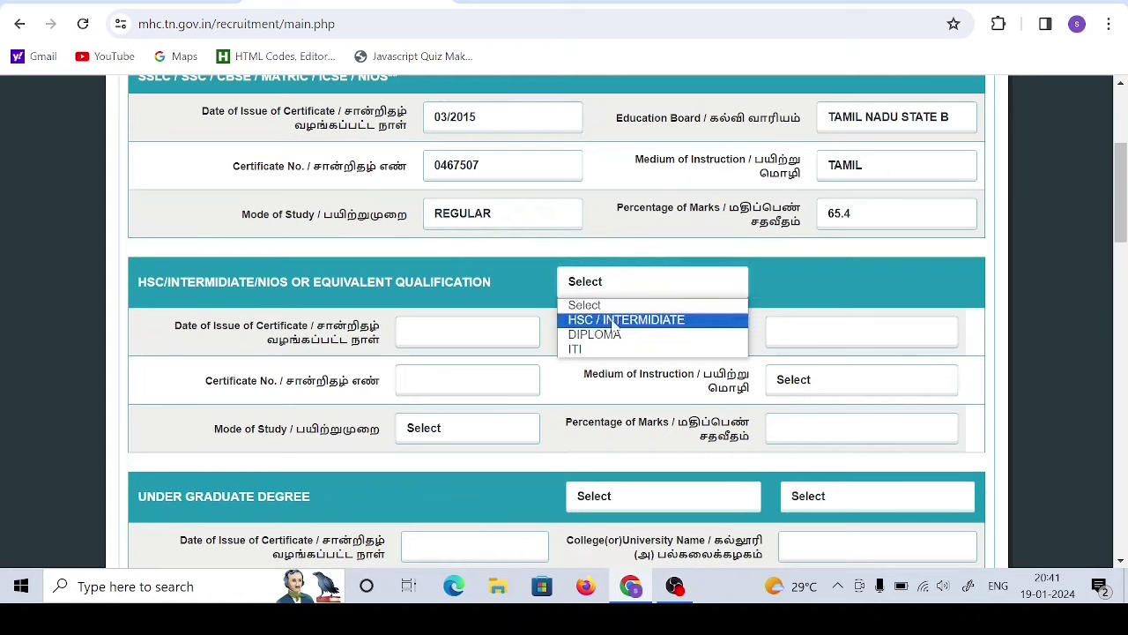
left_click(613, 320)
scroll(490, 282, "down", 2)
scroll(493, 275, "up", 4)
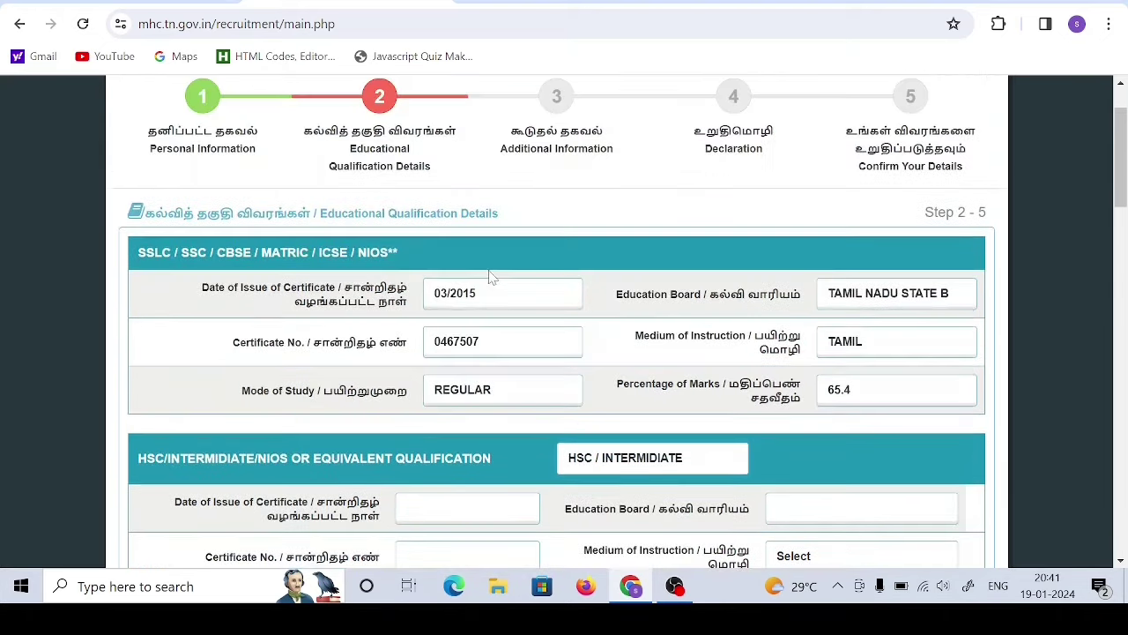
scroll(494, 320, "down", 2)
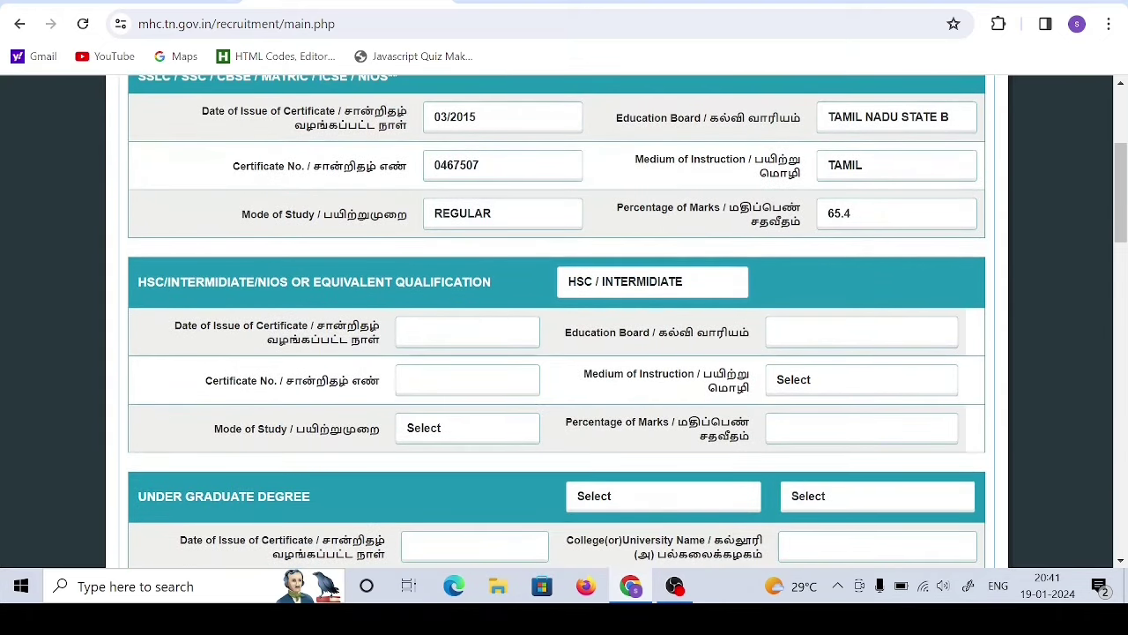
Set the HSC issue date to May 2017.
left_click(493, 332)
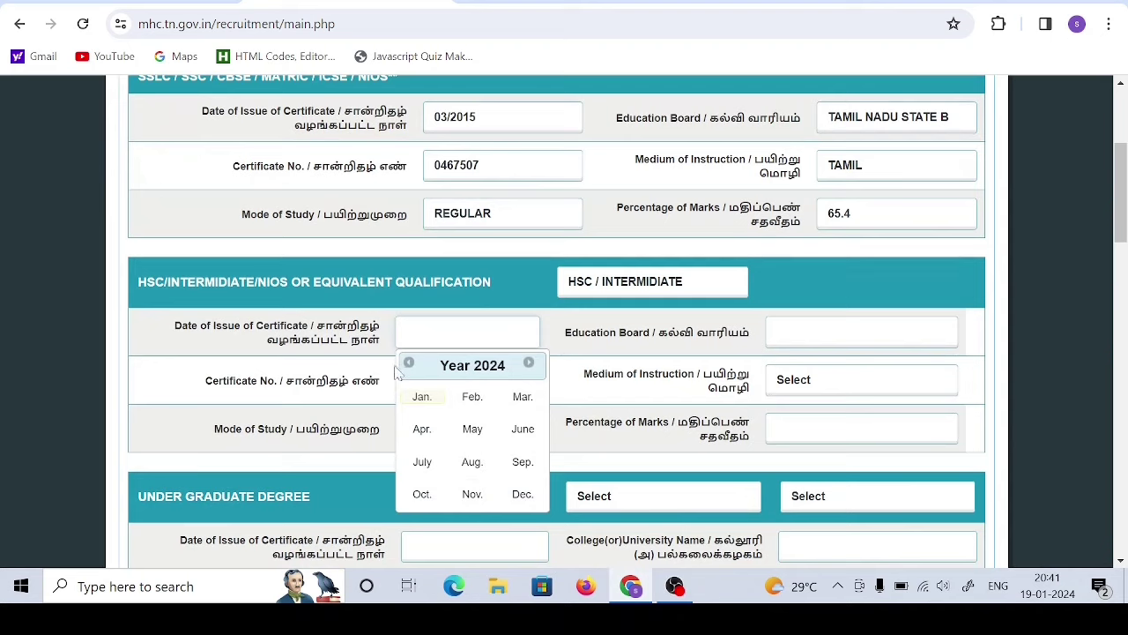
left_click(409, 363)
left_click(410, 363)
left_click(409, 363)
left_click(409, 363)
left_click(409, 363)
left_click(409, 364)
left_click(409, 364)
left_click(473, 431)
Change the SSLC issue date to June 2015.
scroll(476, 441, "up", 2)
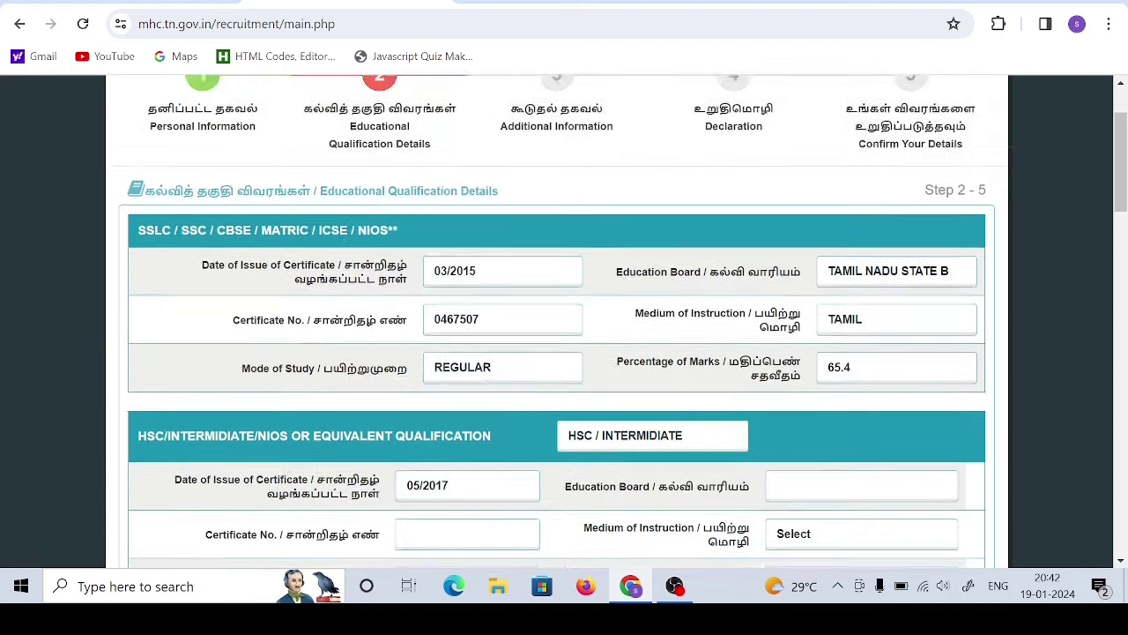
scroll(564, 352, "up", 1)
left_click(503, 293)
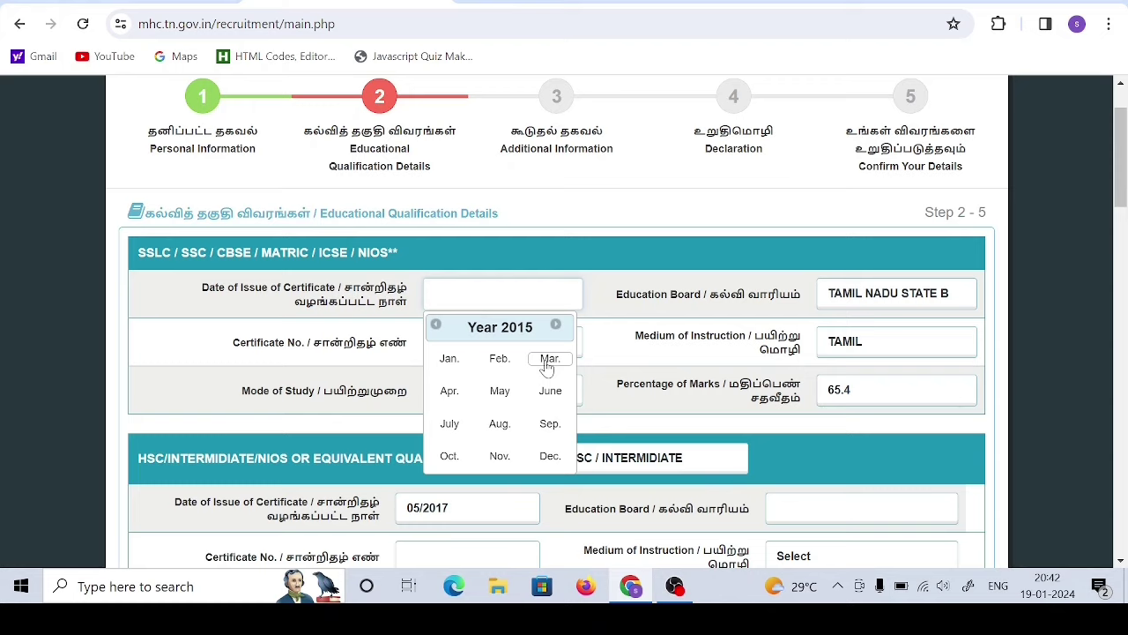
left_click(550, 393)
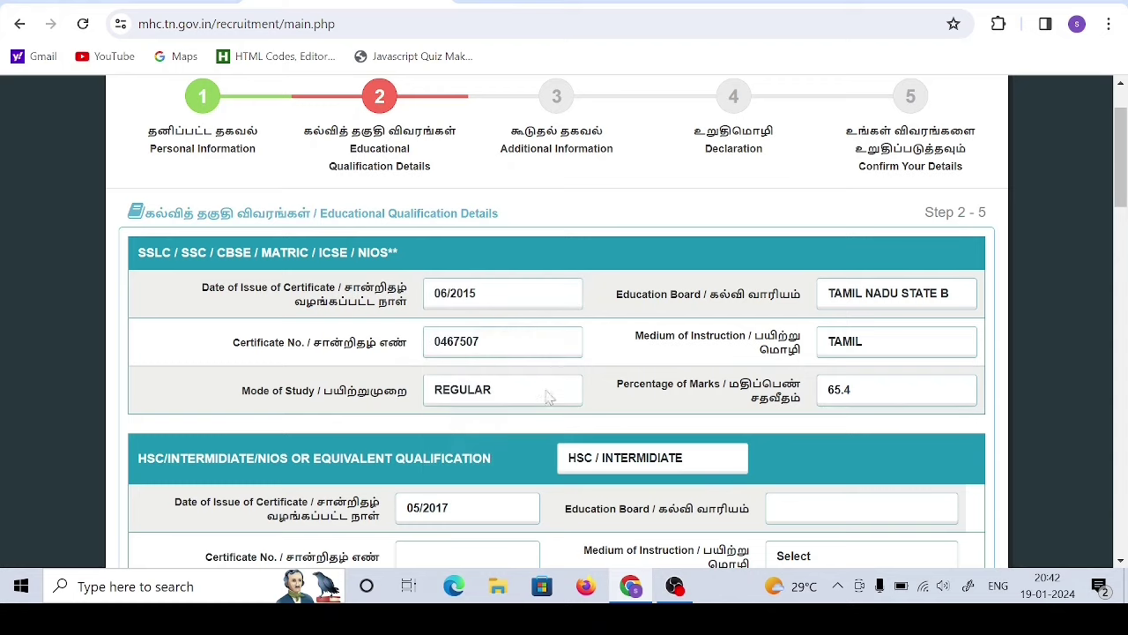
Enter TAMIL NADU STATE BOARD as the HSC board and fill in the certificate number.
scroll(492, 359, "down", 2)
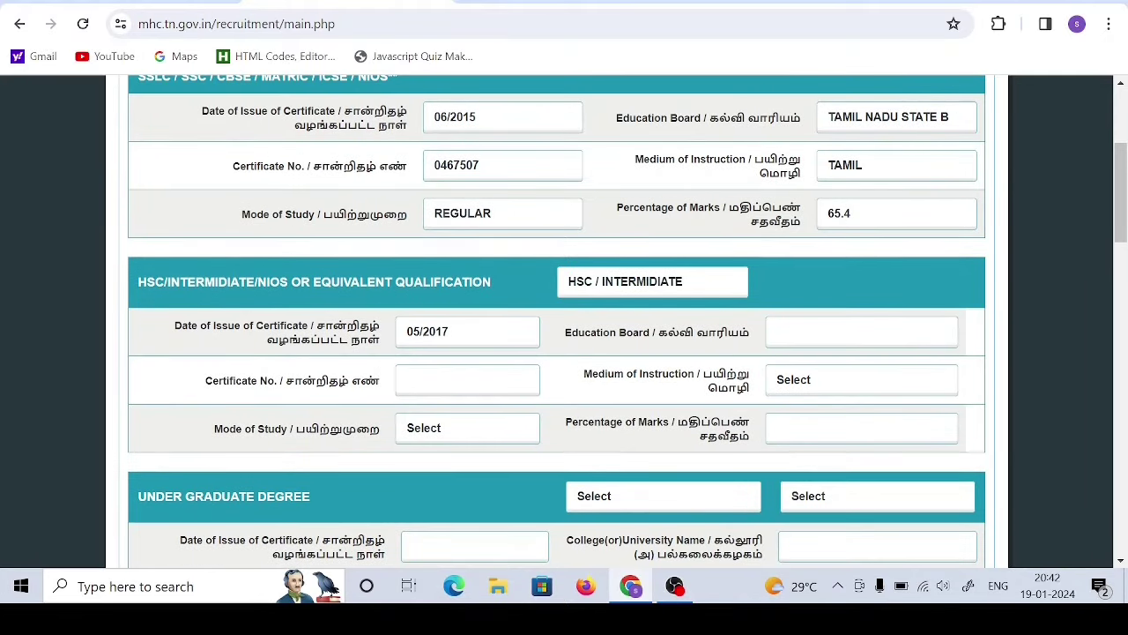
scroll(556, 308, "down", 1)
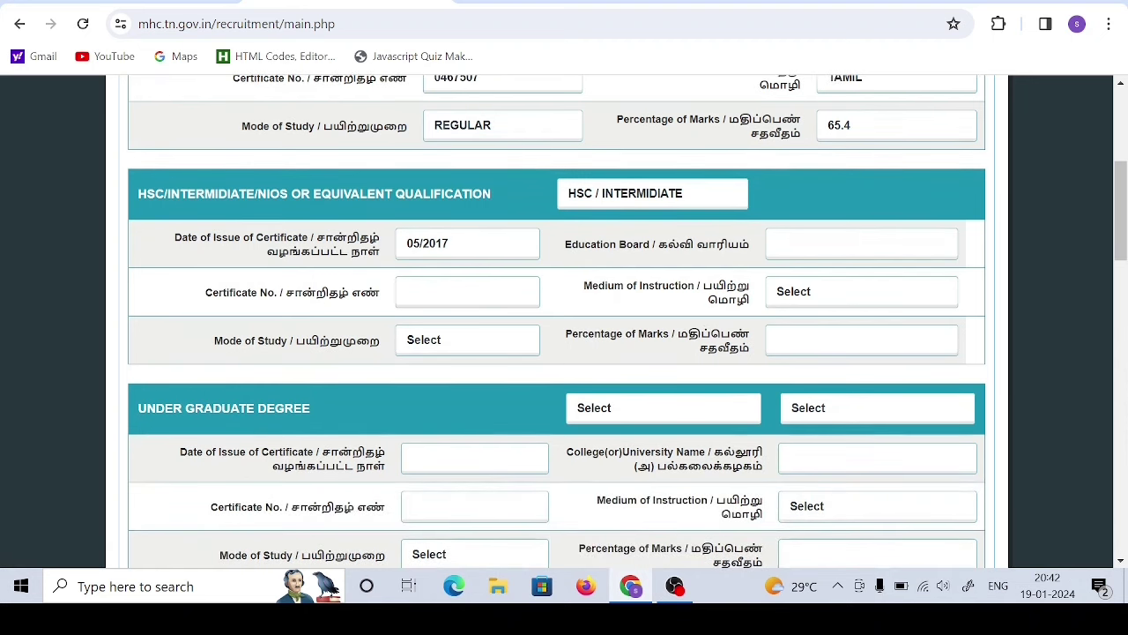
left_click(777, 244)
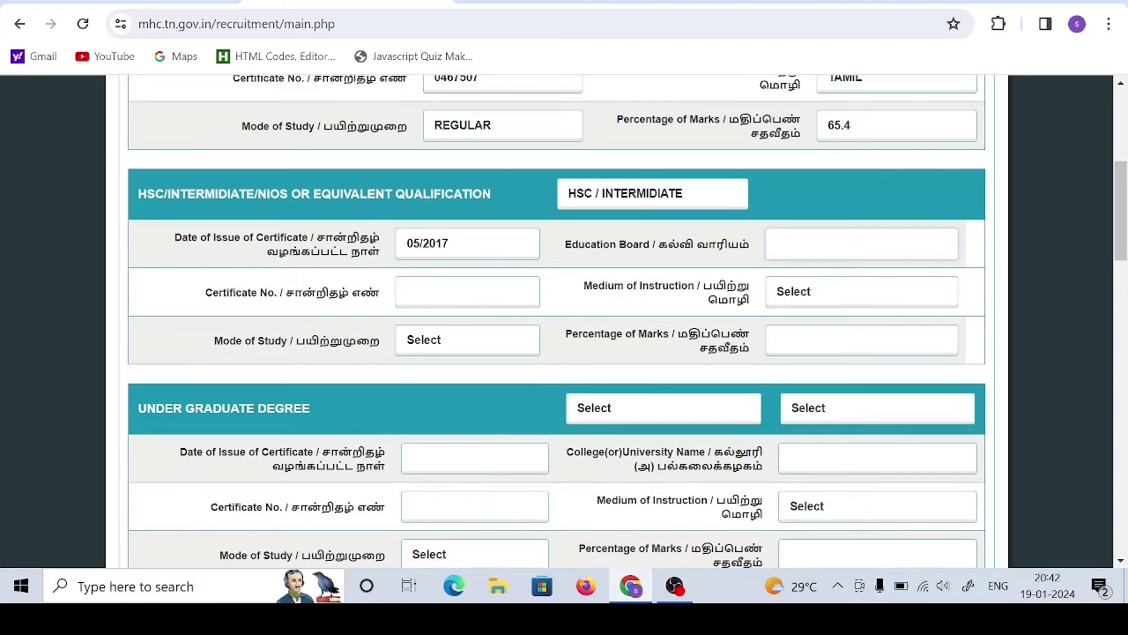
type("TAMIL NADU STATE")
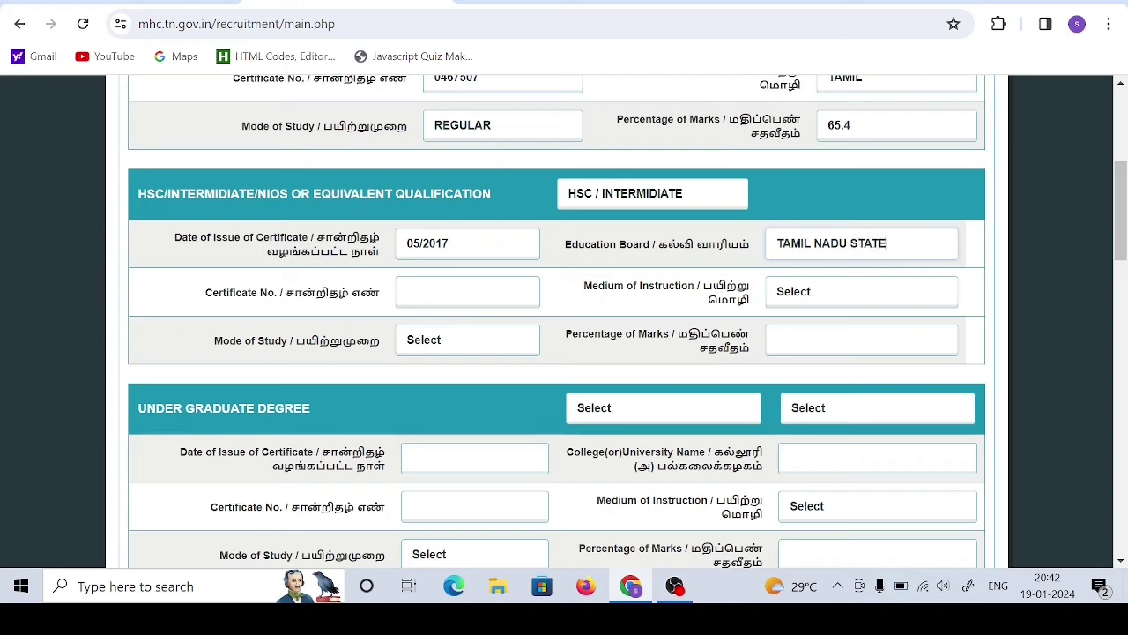
type(" BOARd")
key("BackSpace")
type("D")
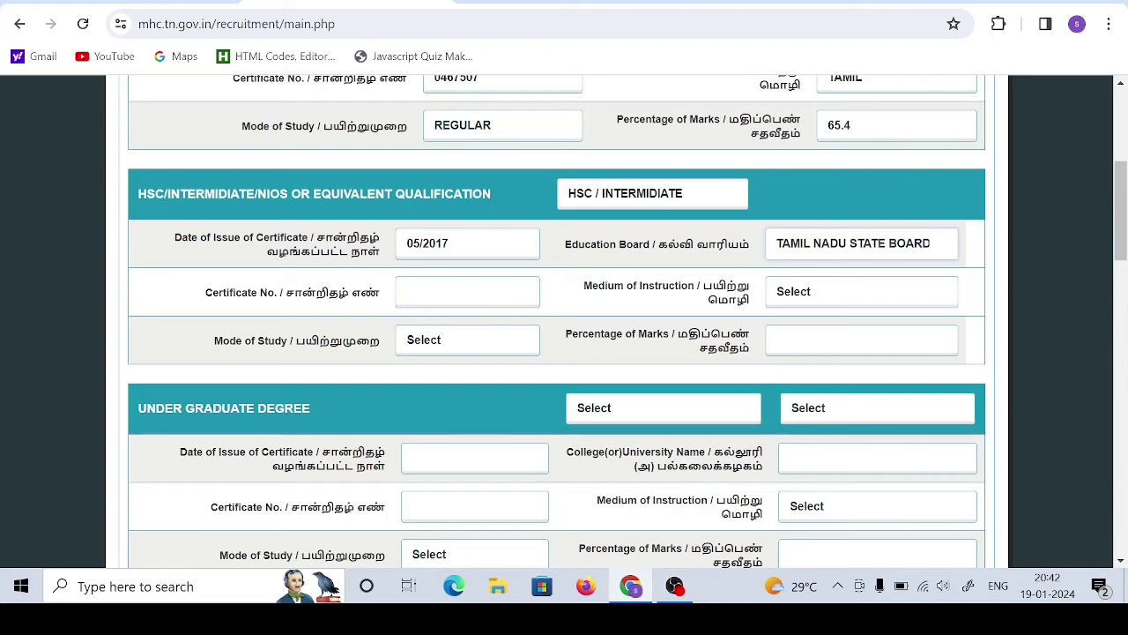
left_click(467, 293)
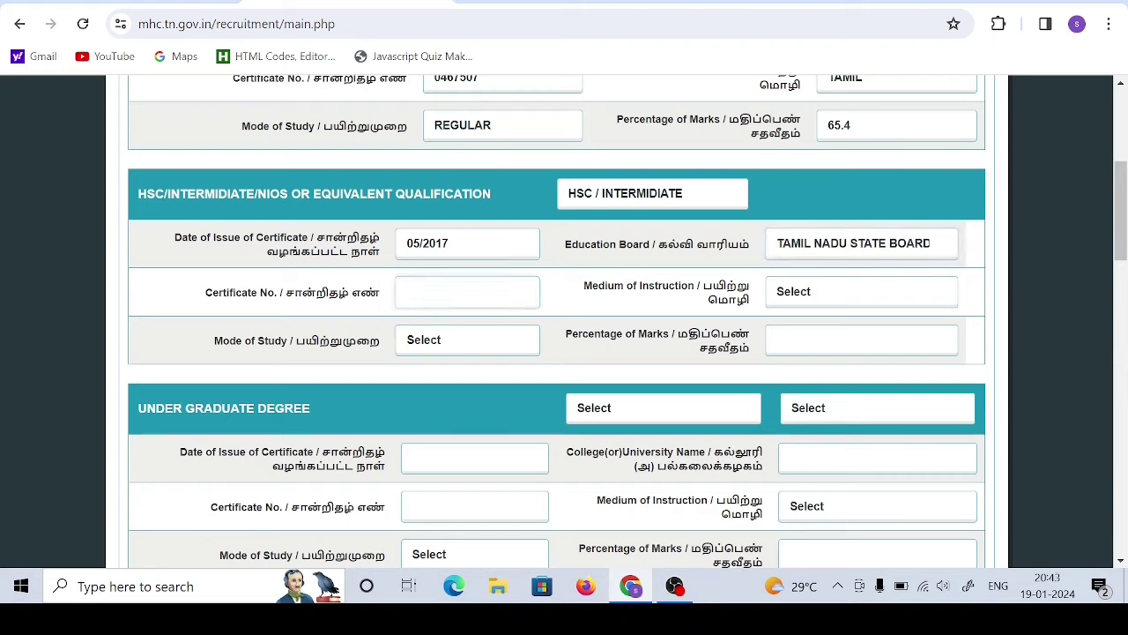
Set HSC medium to TAMIL, mode to REGULAR, and percentage to 78.25.
left_click(839, 292)
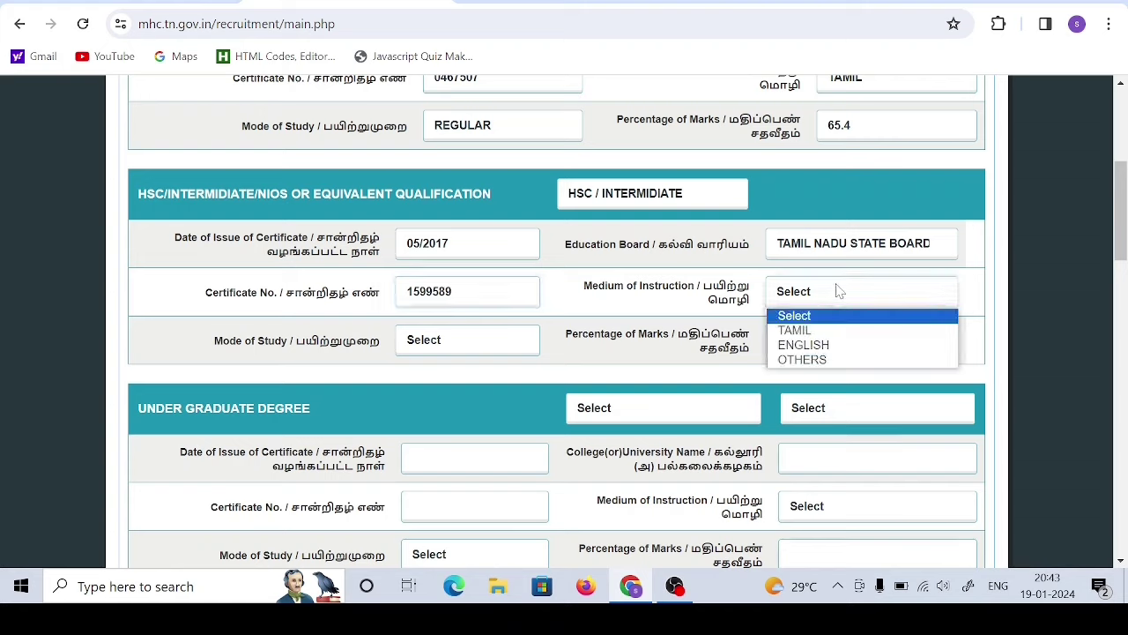
left_click(830, 330)
left_click(471, 343)
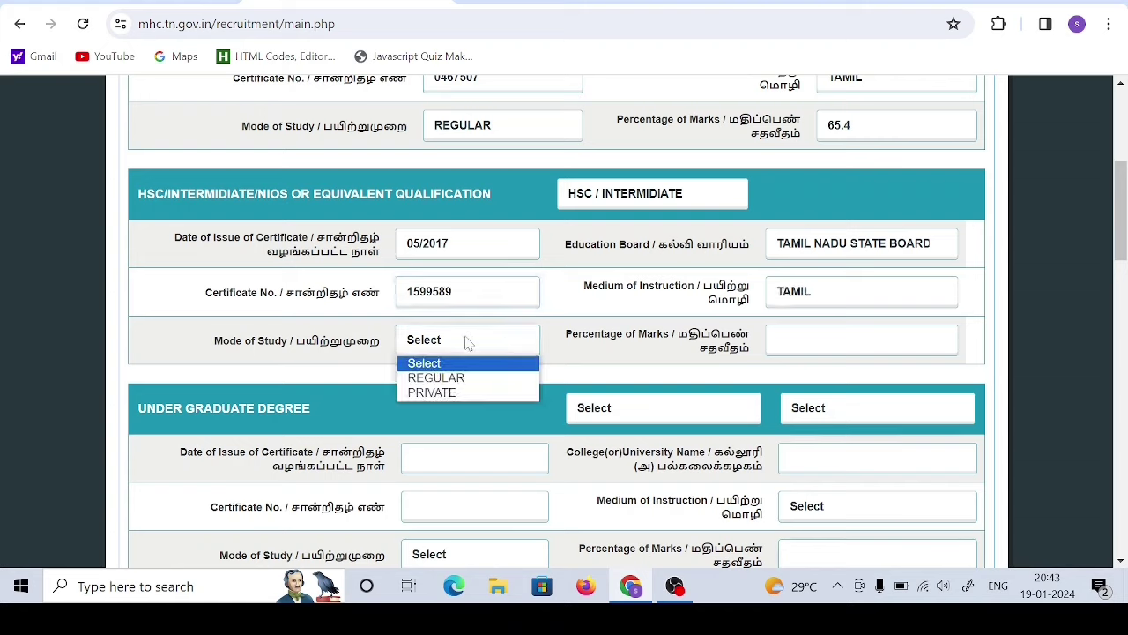
left_click(450, 379)
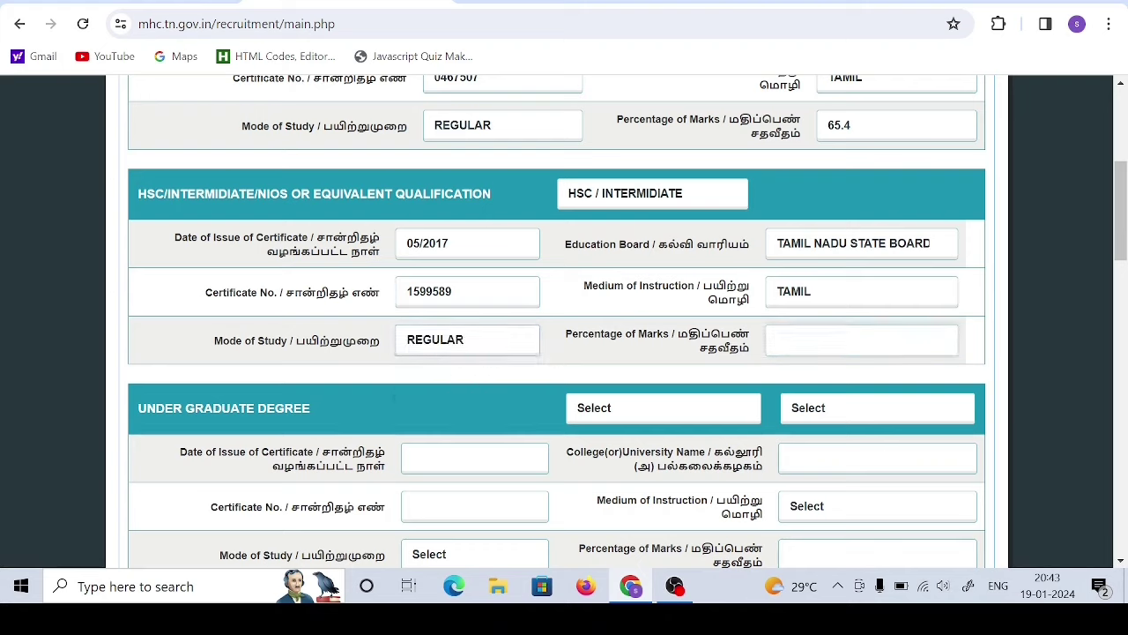
type("78.25")
Choose B.SC with Mathematics specialization as the undergraduate degree.
scroll(485, 379, "down", 2)
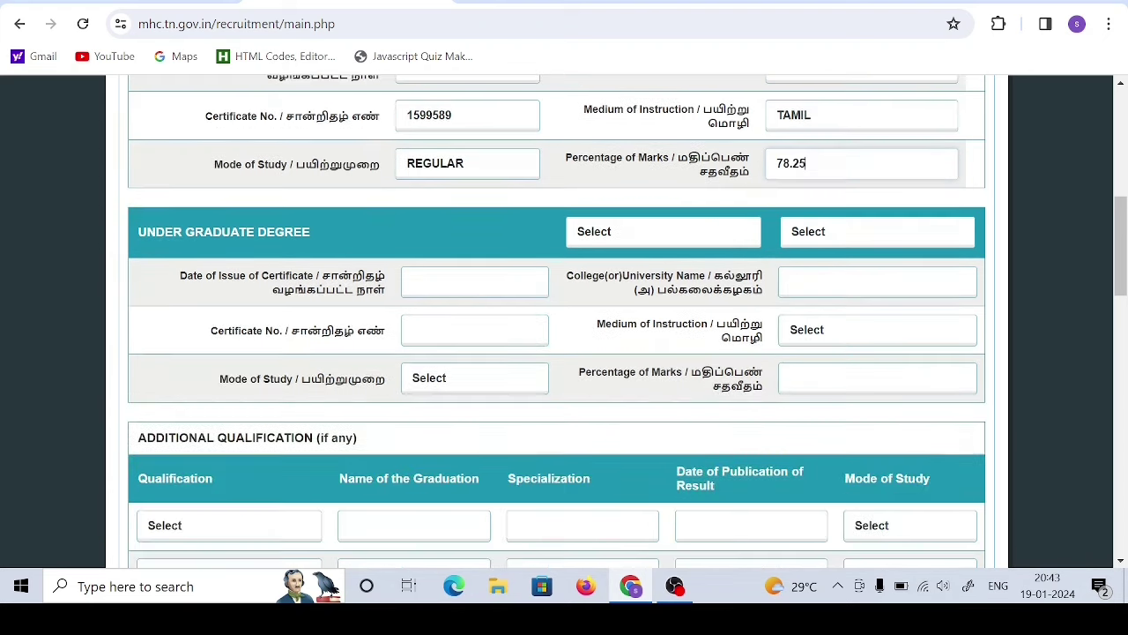
left_click(663, 234)
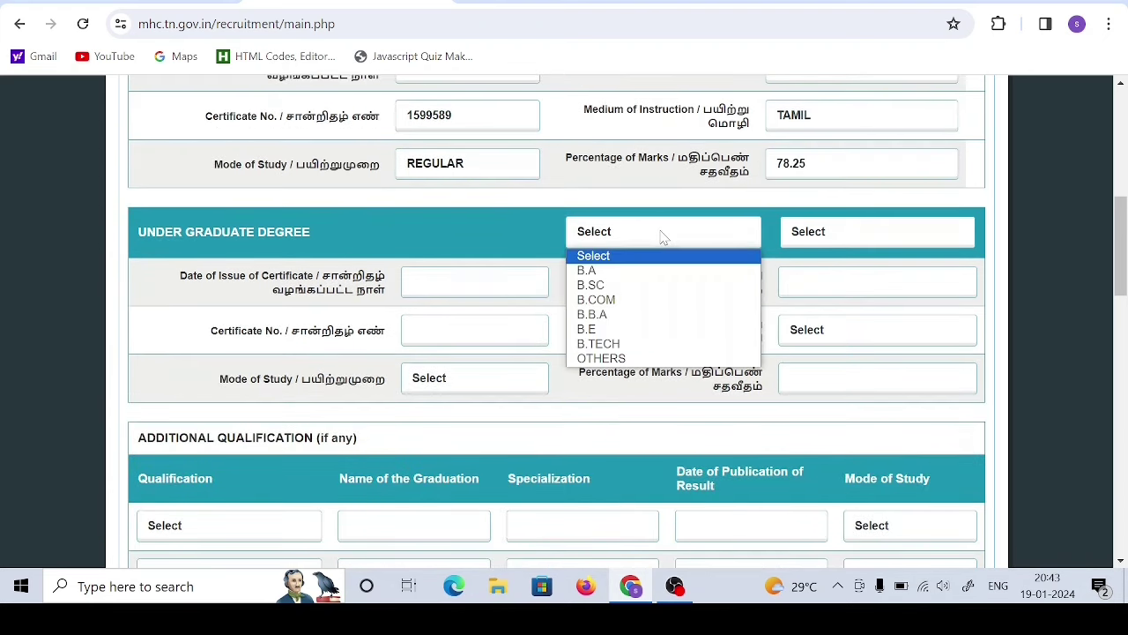
left_click(617, 285)
left_click(860, 230)
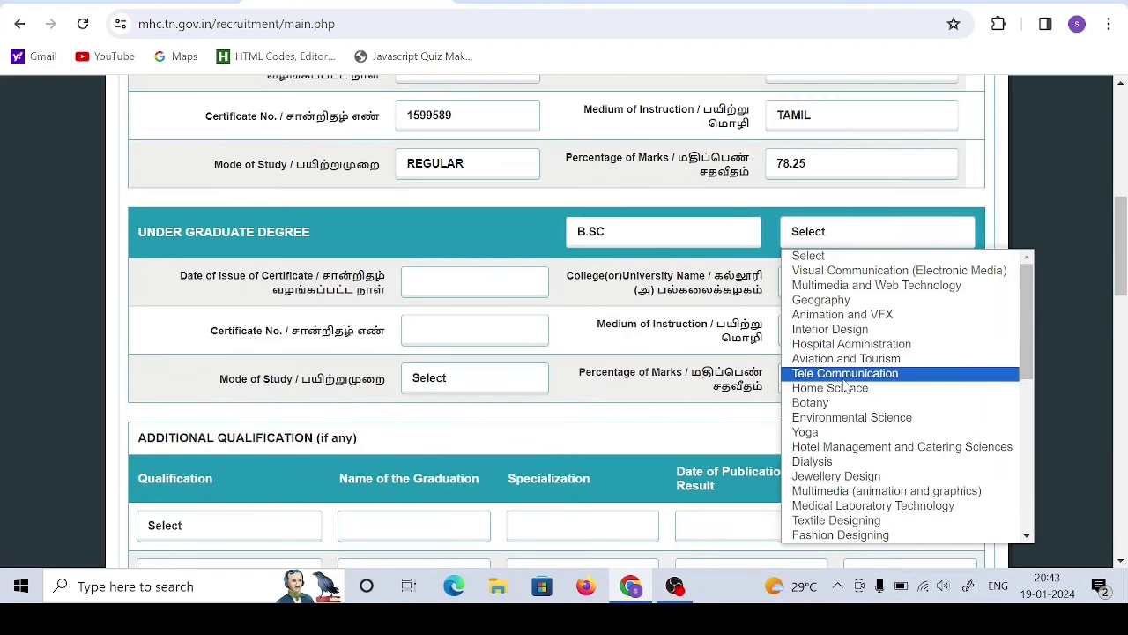
scroll(846, 392, "down", 2)
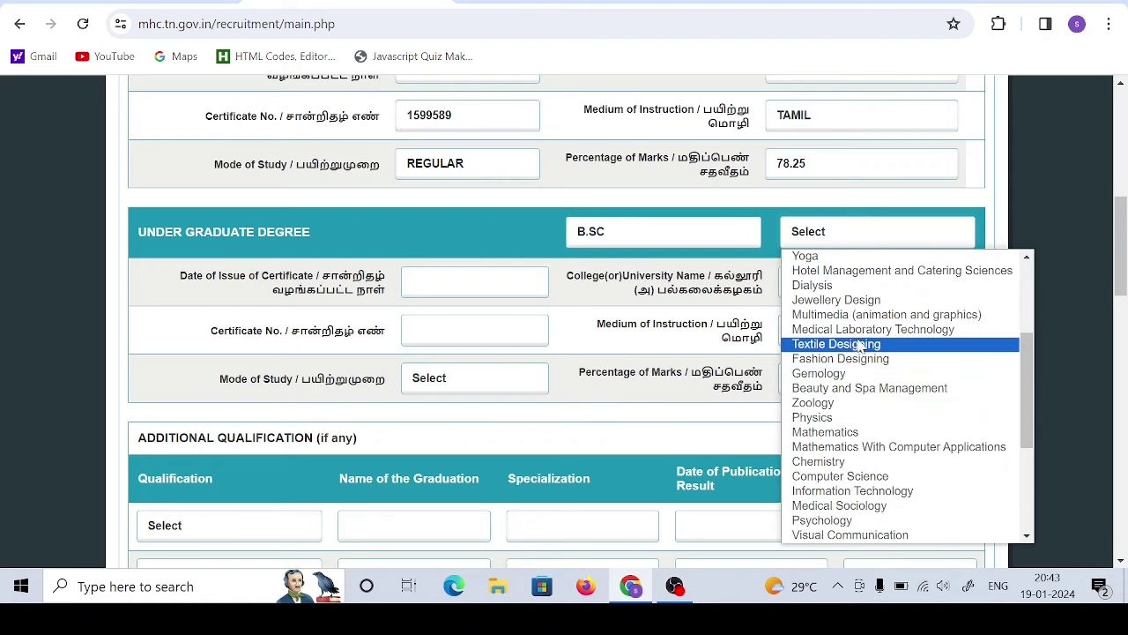
left_click(867, 435)
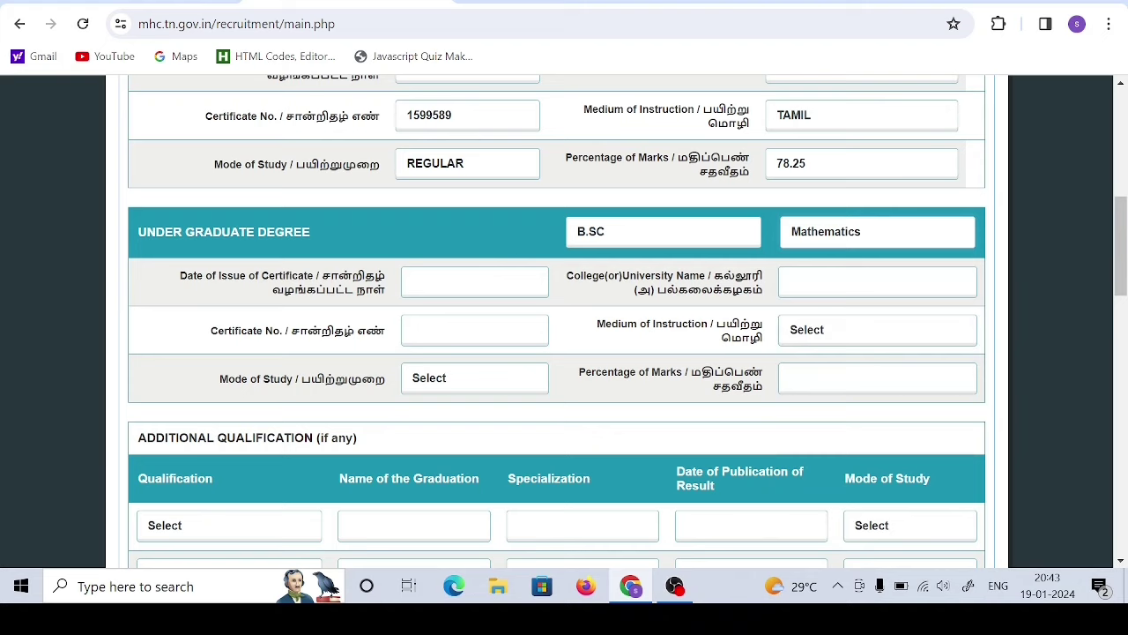
Step the UG issue-date picker back to year 2020.
left_click(474, 282)
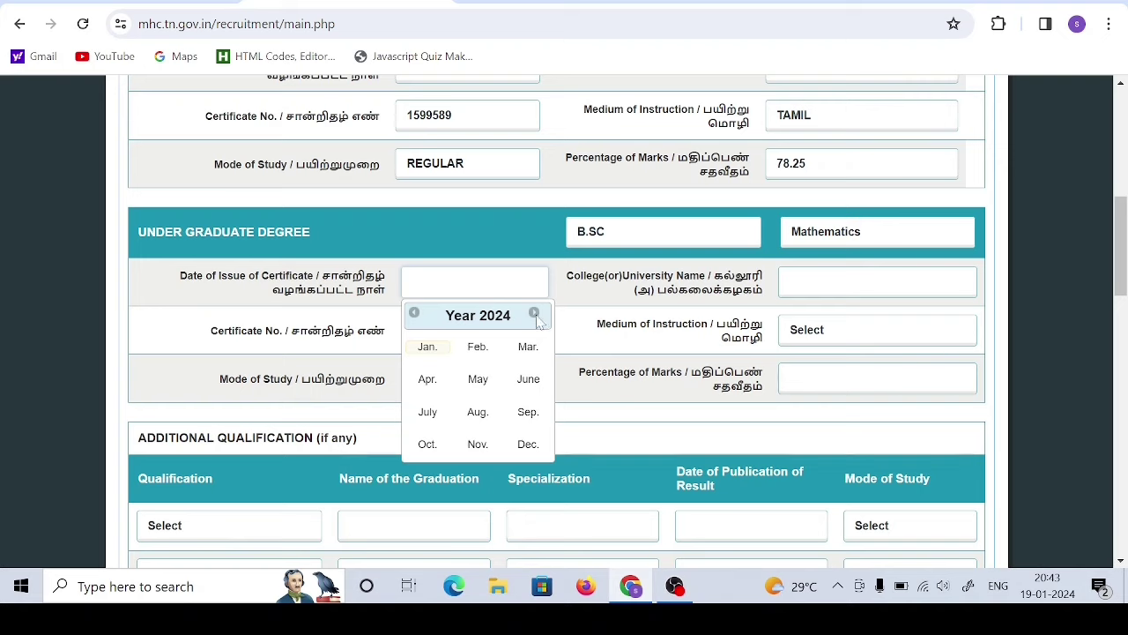
left_click(417, 314)
left_click(416, 315)
left_click(416, 315)
left_click(416, 314)
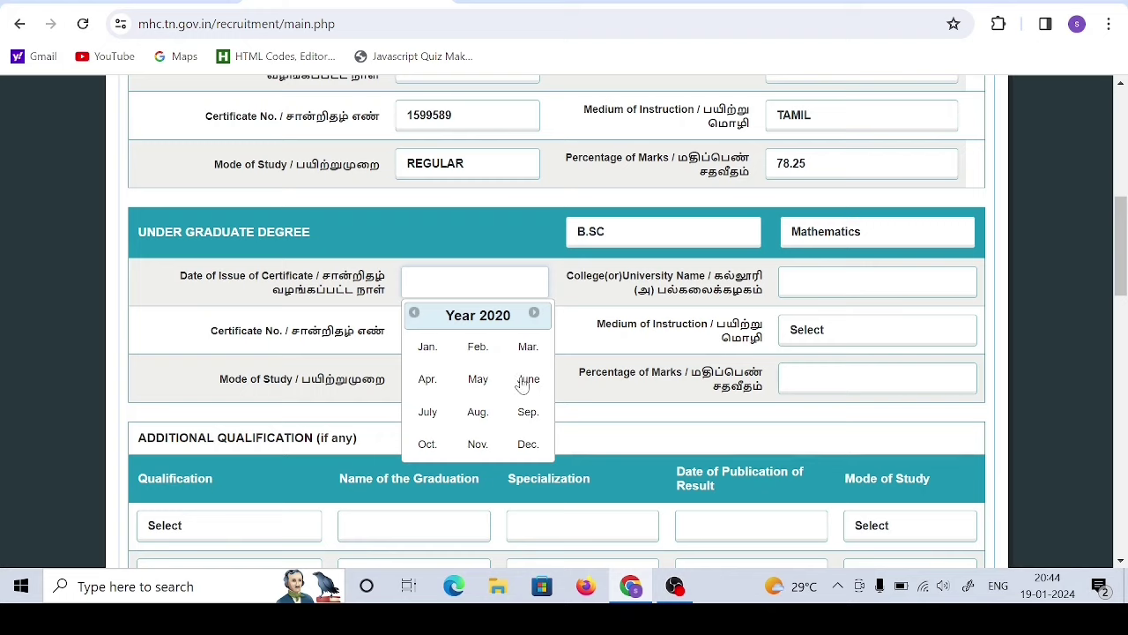
Set the UG issue date to June 2020, college to GOVERNMENT ARTS AND SCIENCE COLLEGE DHARMAPUR, and enter the certificate number.
left_click(525, 381)
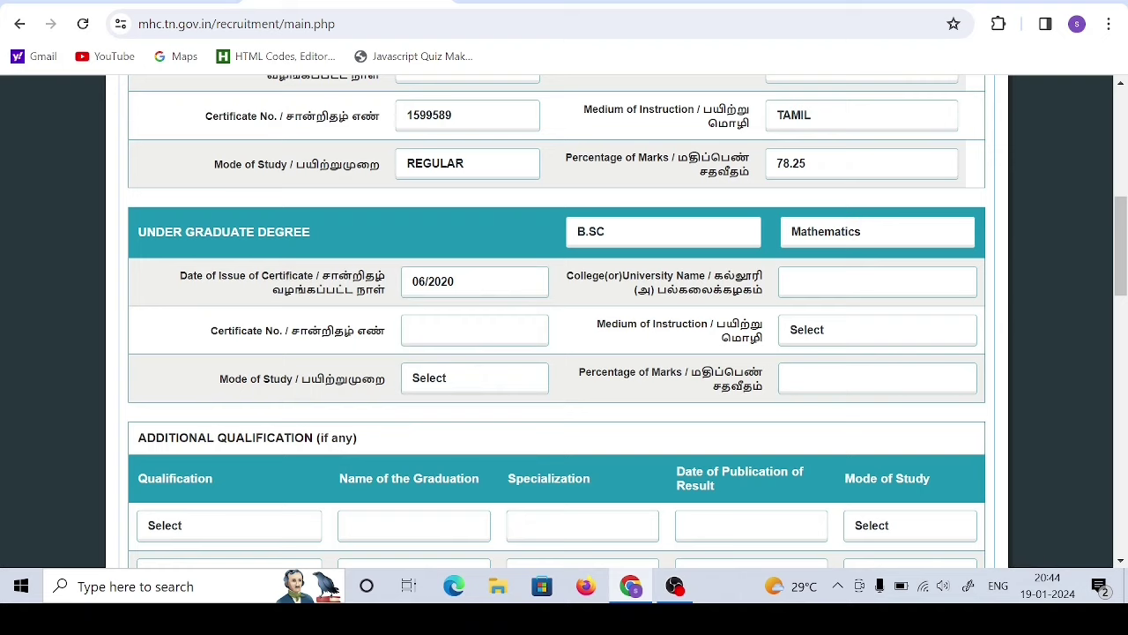
left_click(878, 281)
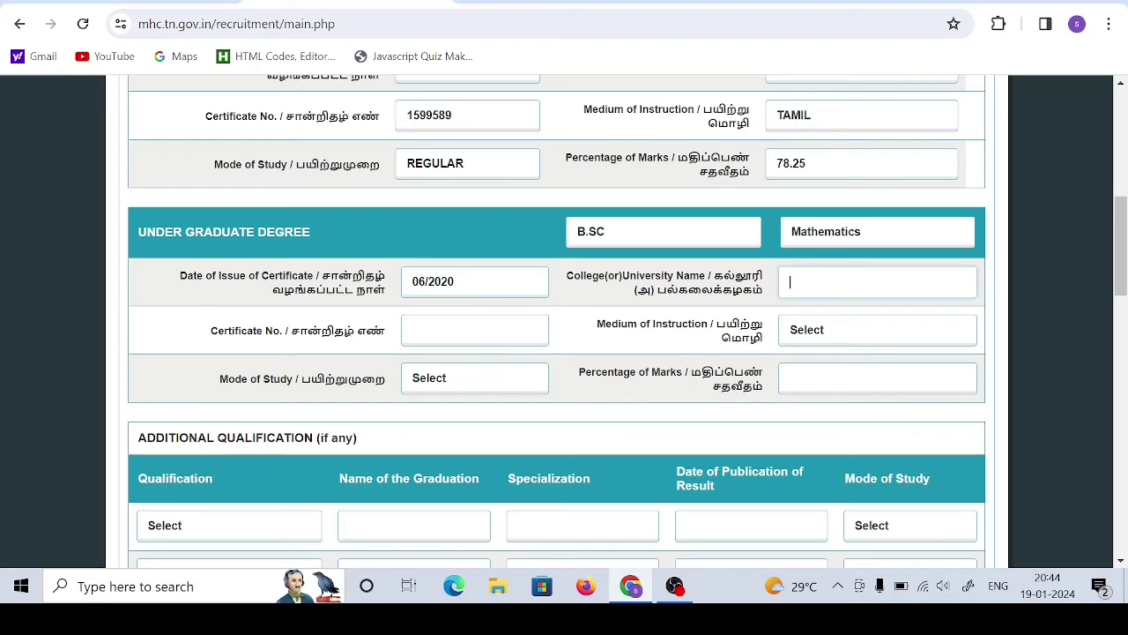
type("GOVERNMENT")
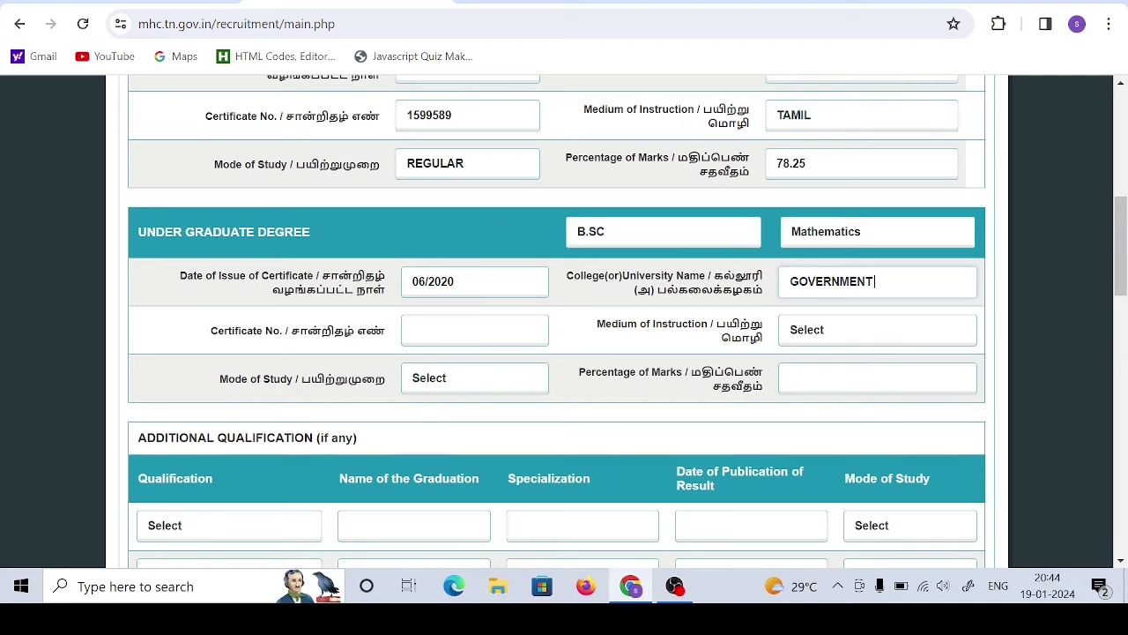
type(" ARTS AND SC")
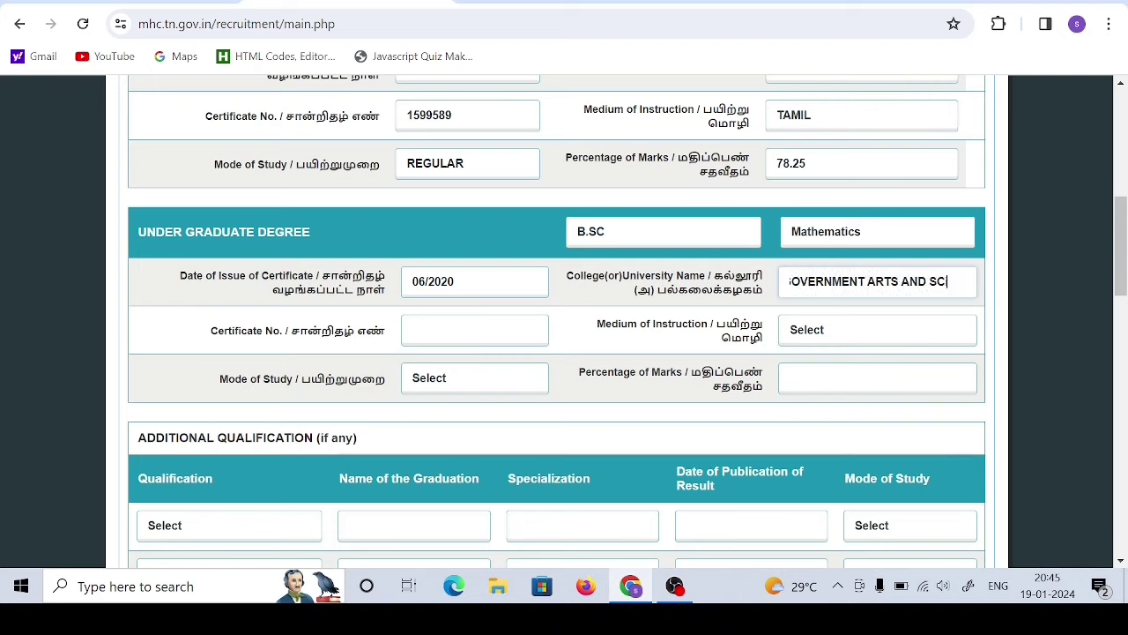
type("IENCE")
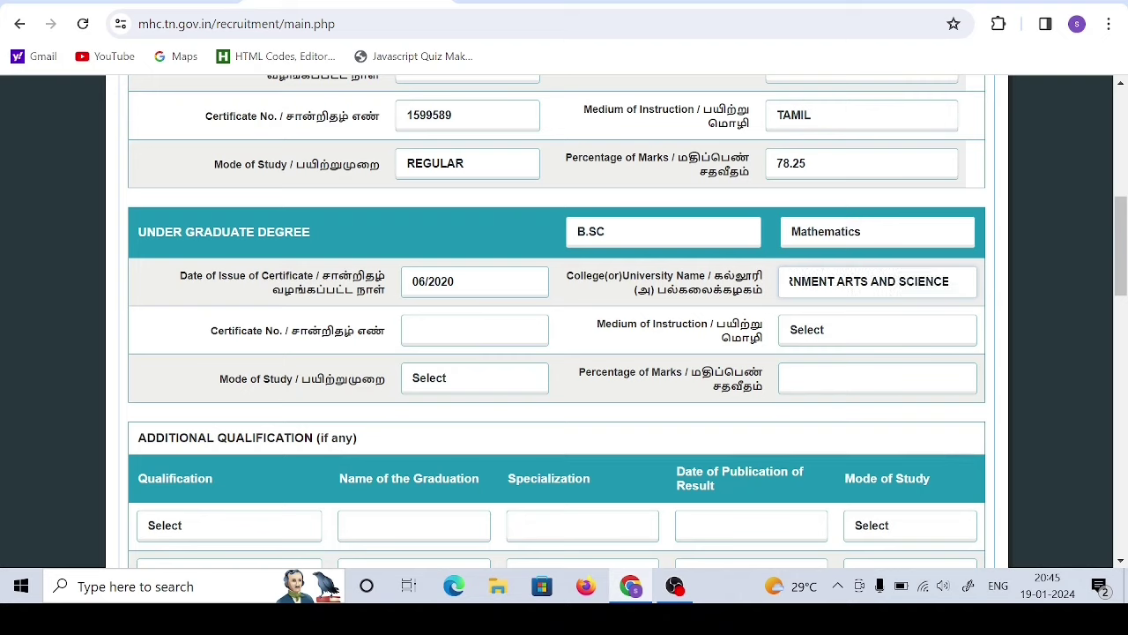
type(" CO")
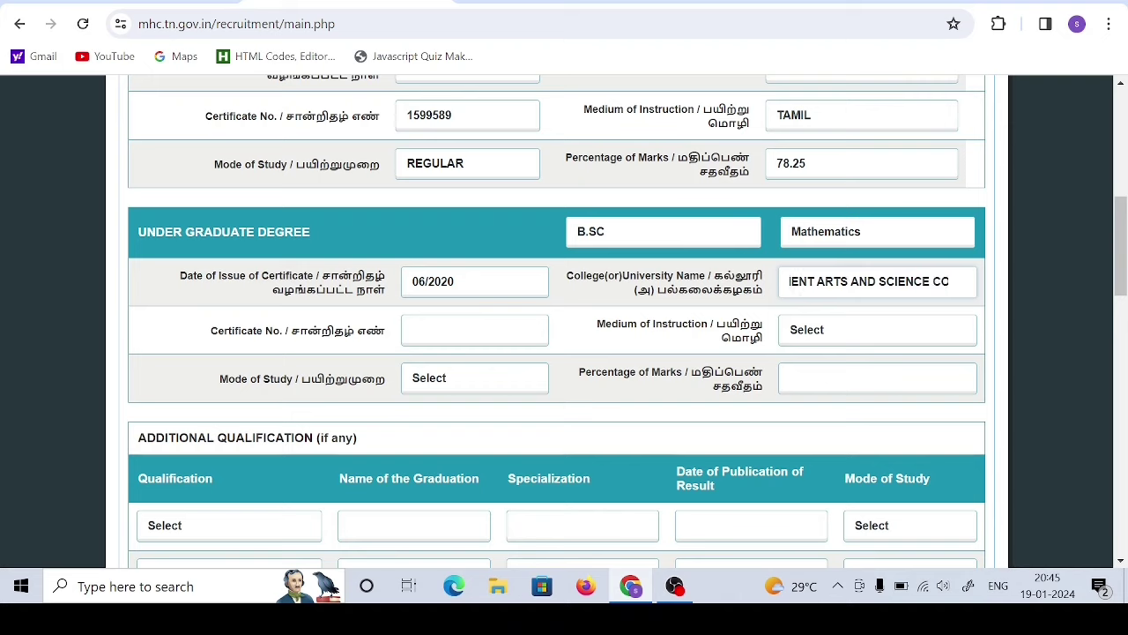
type("LLE")
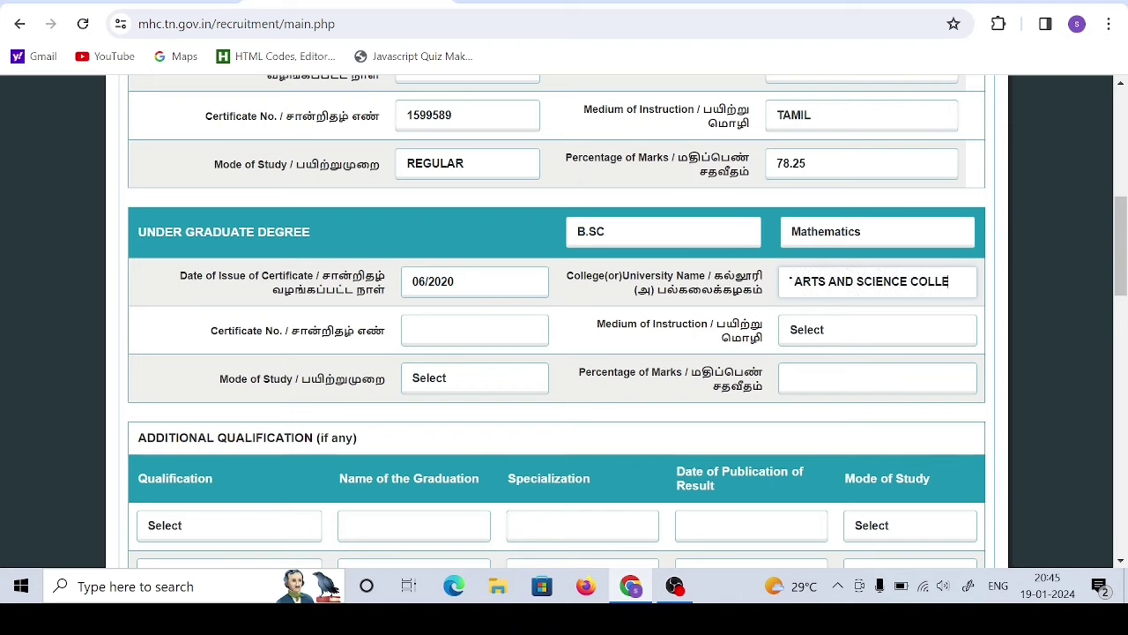
type("GE D")
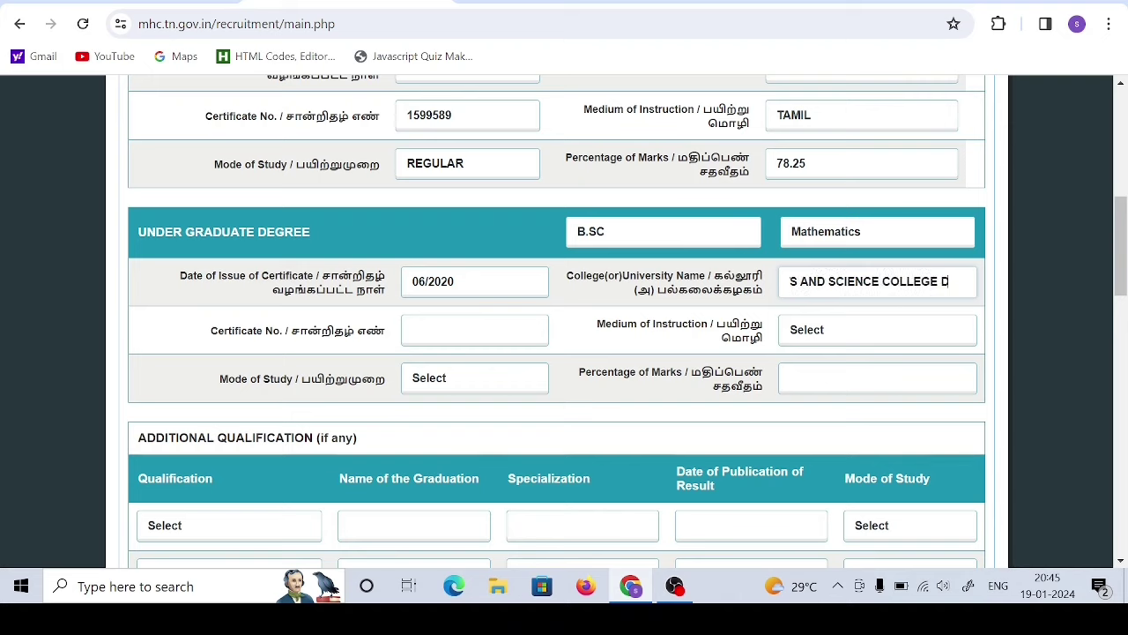
type("HARMA")
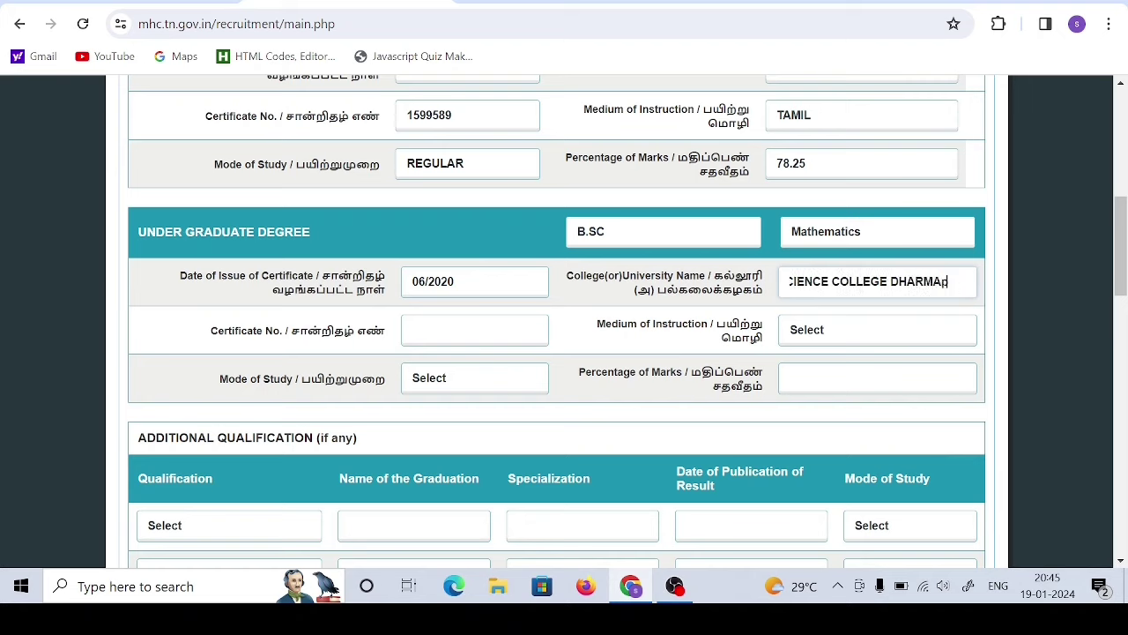
type("PURI")
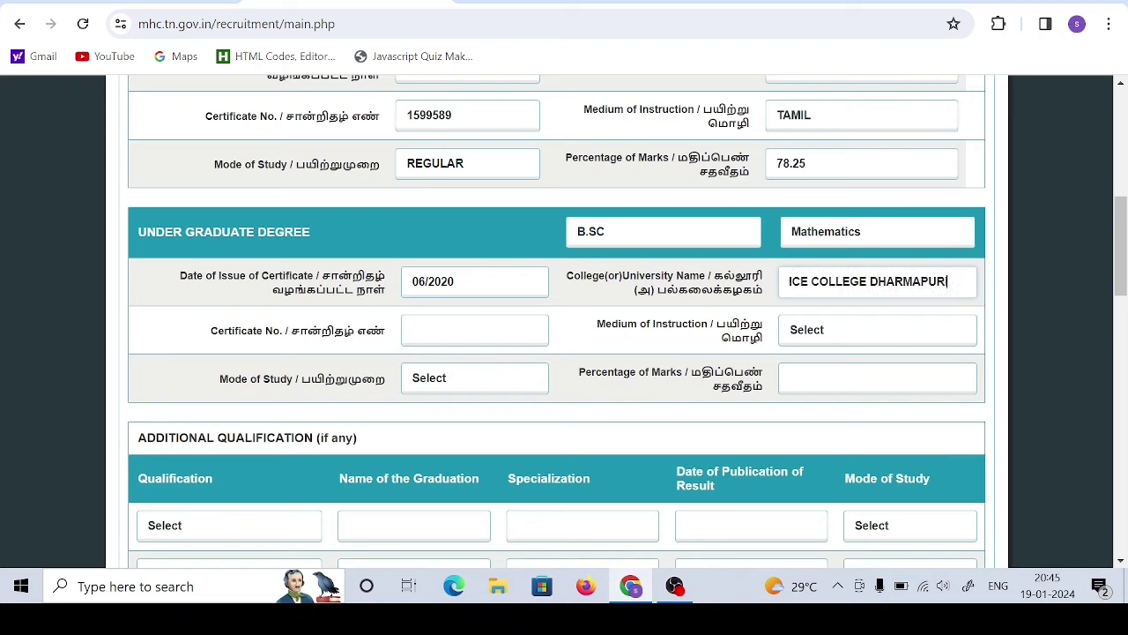
left_click(478, 330)
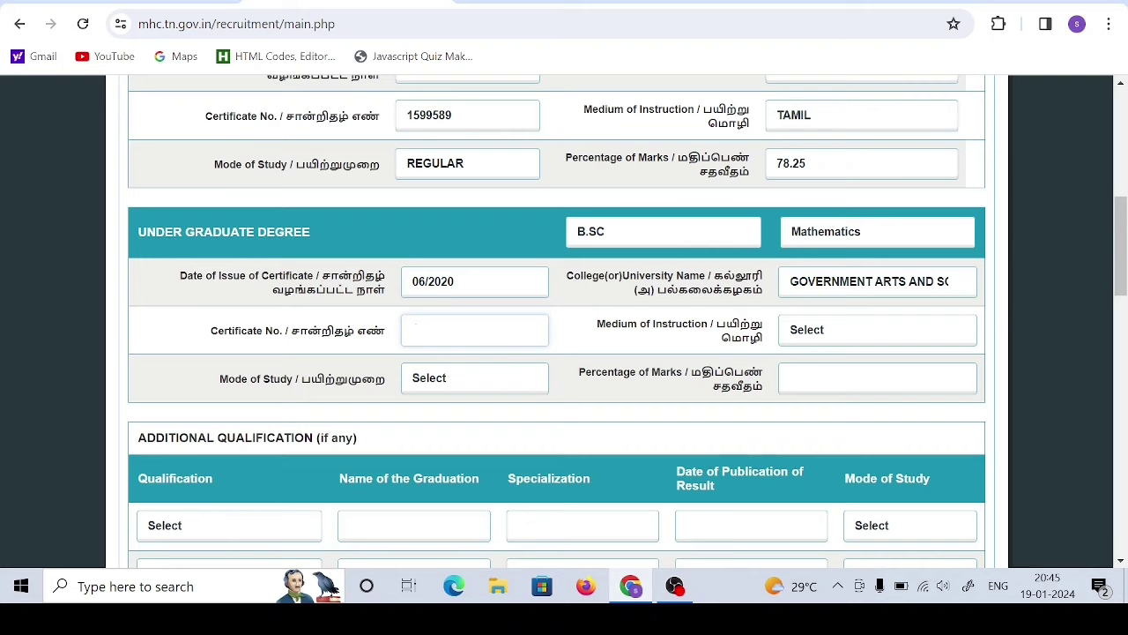
Choose ENGLISH medium and REGULAR mode of study, and enter 63 percent.
left_click(811, 327)
left_click(816, 381)
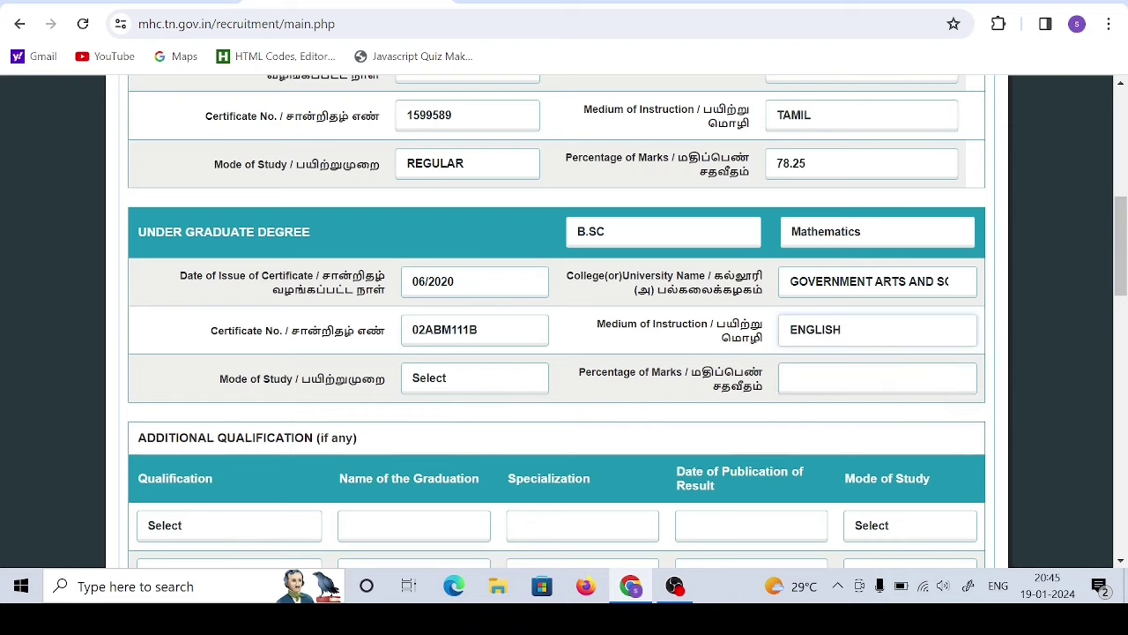
left_click(471, 382)
left_click(472, 417)
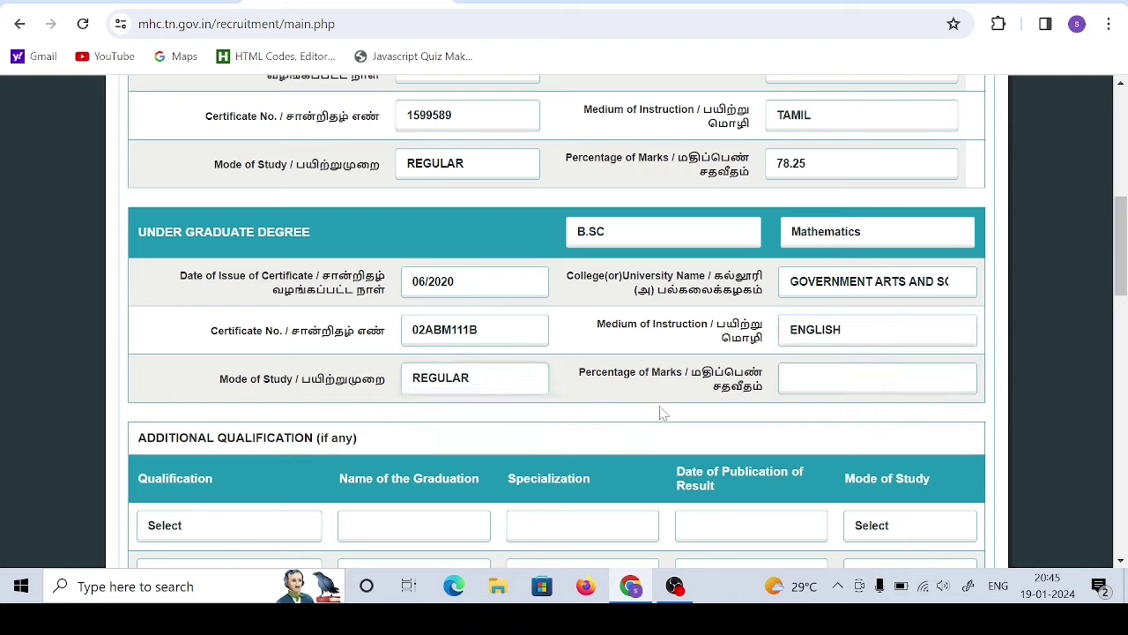
left_click(872, 380)
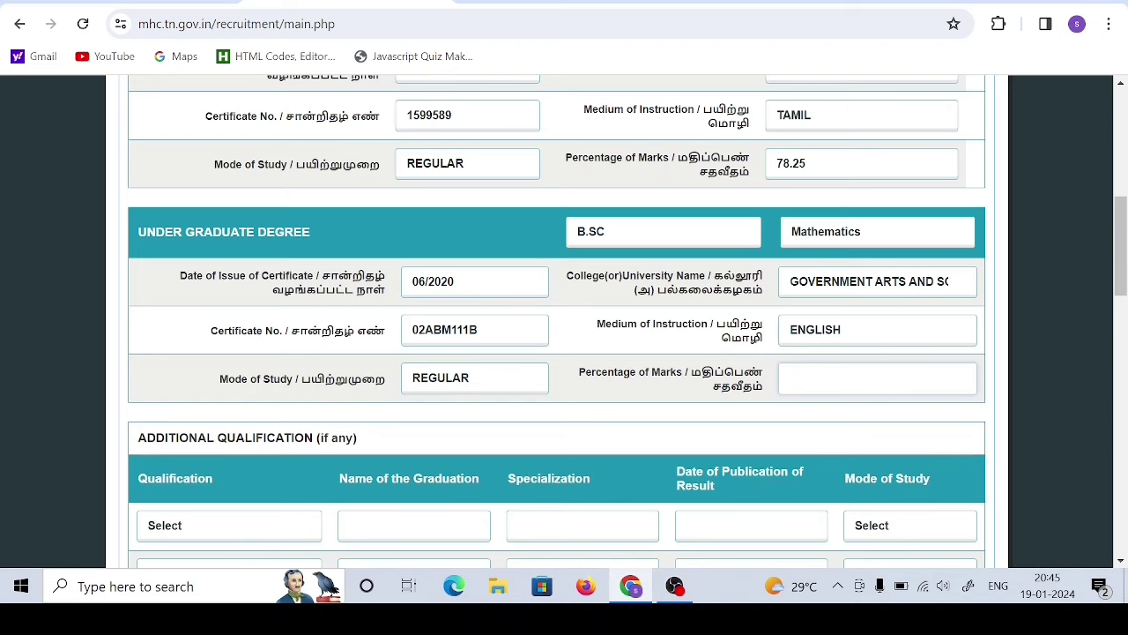
type("63")
scroll(632, 330, "down", 2)
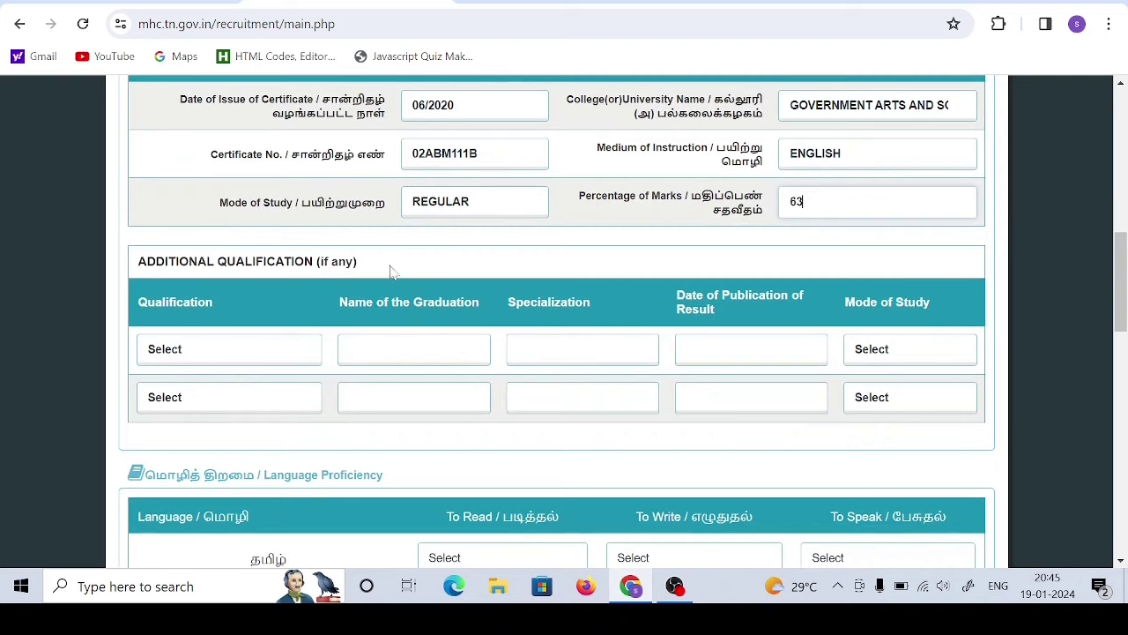
left_click(269, 350)
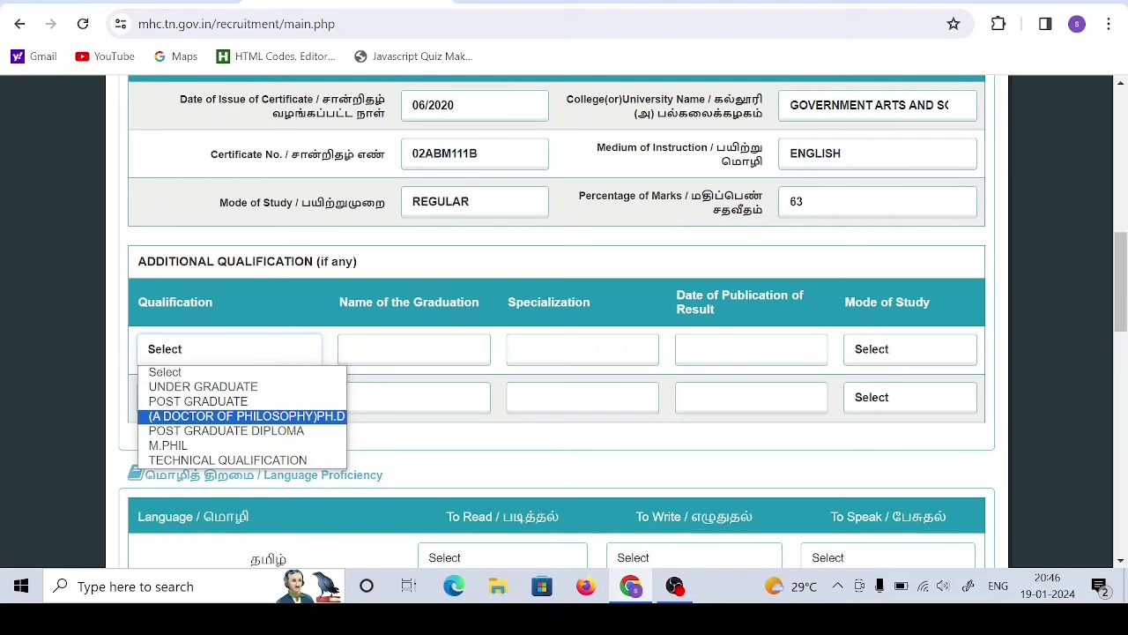
left_click(458, 295)
left_click(214, 398)
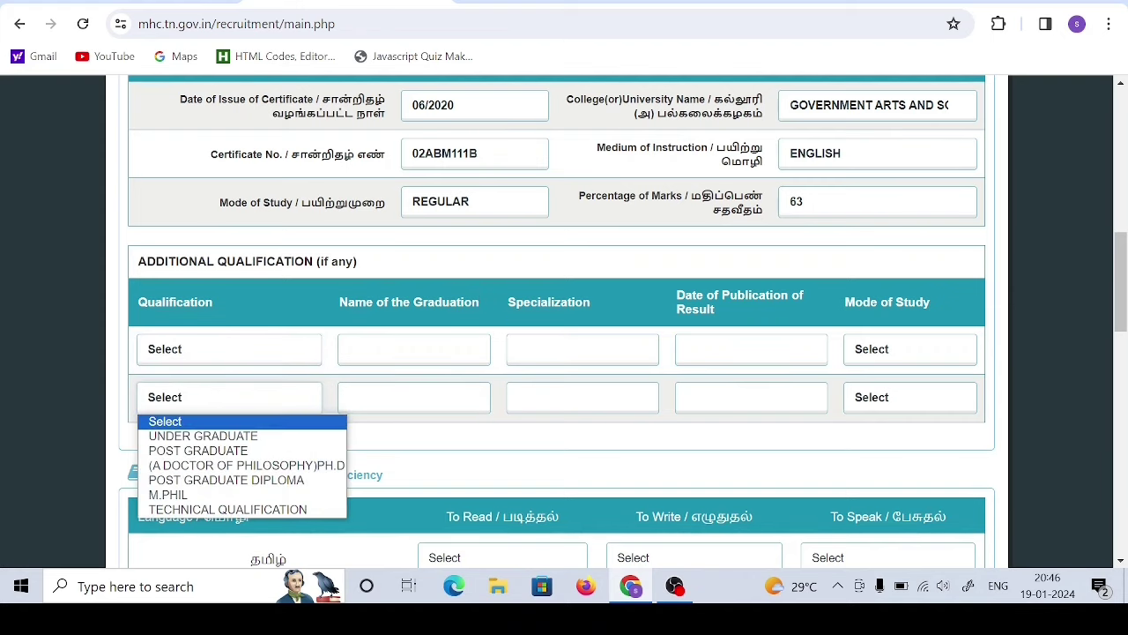
left_click(598, 307)
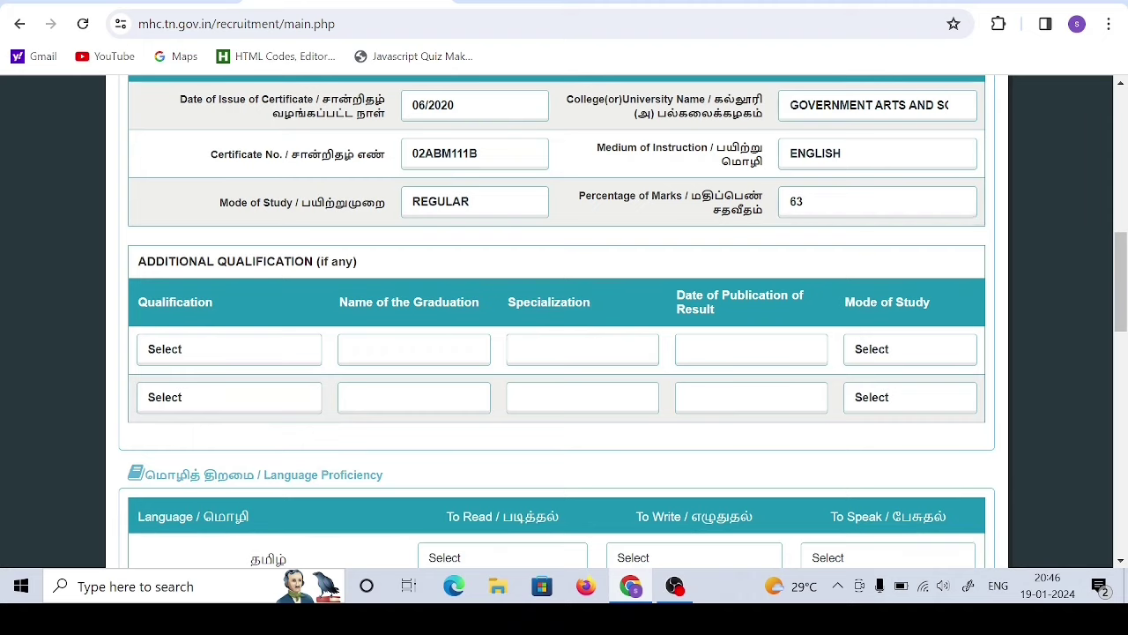
scroll(260, 395, "down", 3)
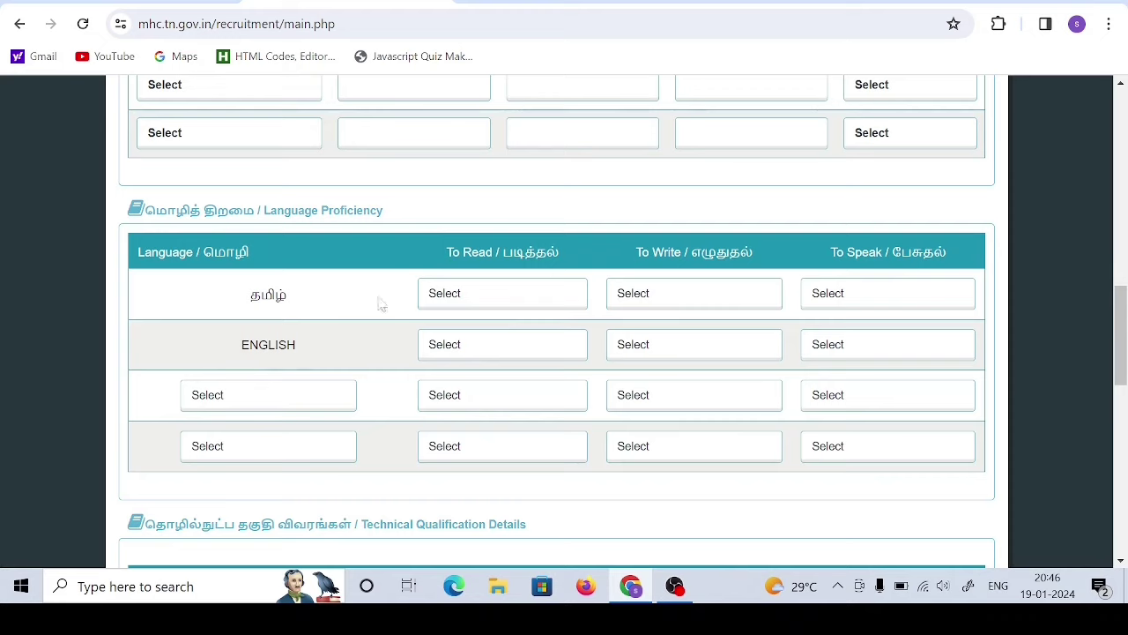
Mark Tamil as YES for read, write and speak.
left_click(485, 298)
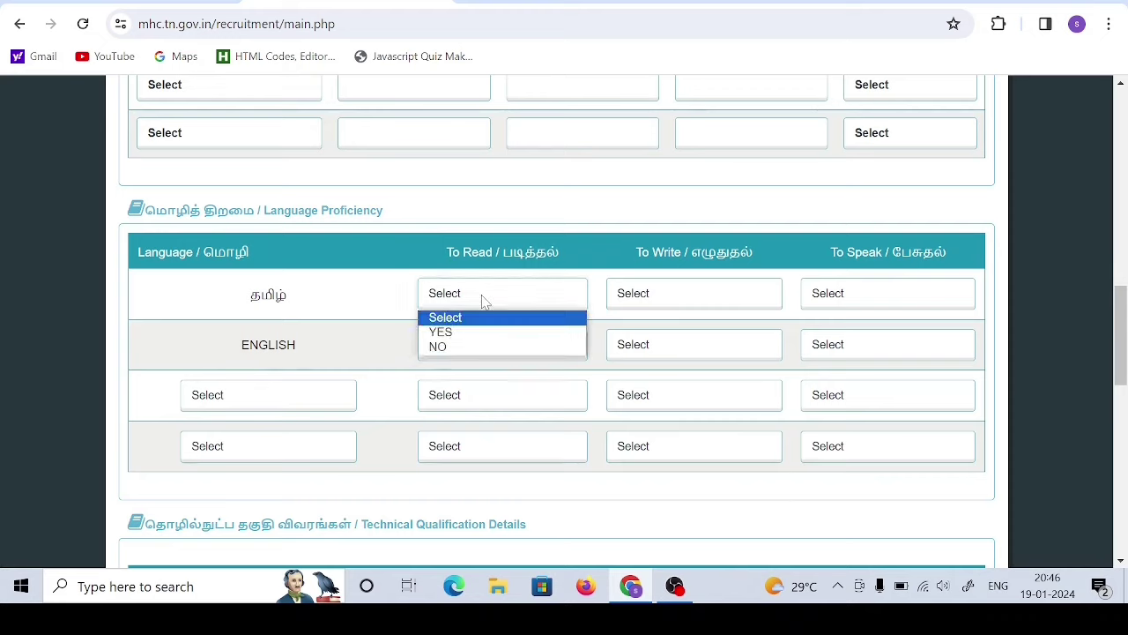
left_click(470, 333)
left_click(706, 303)
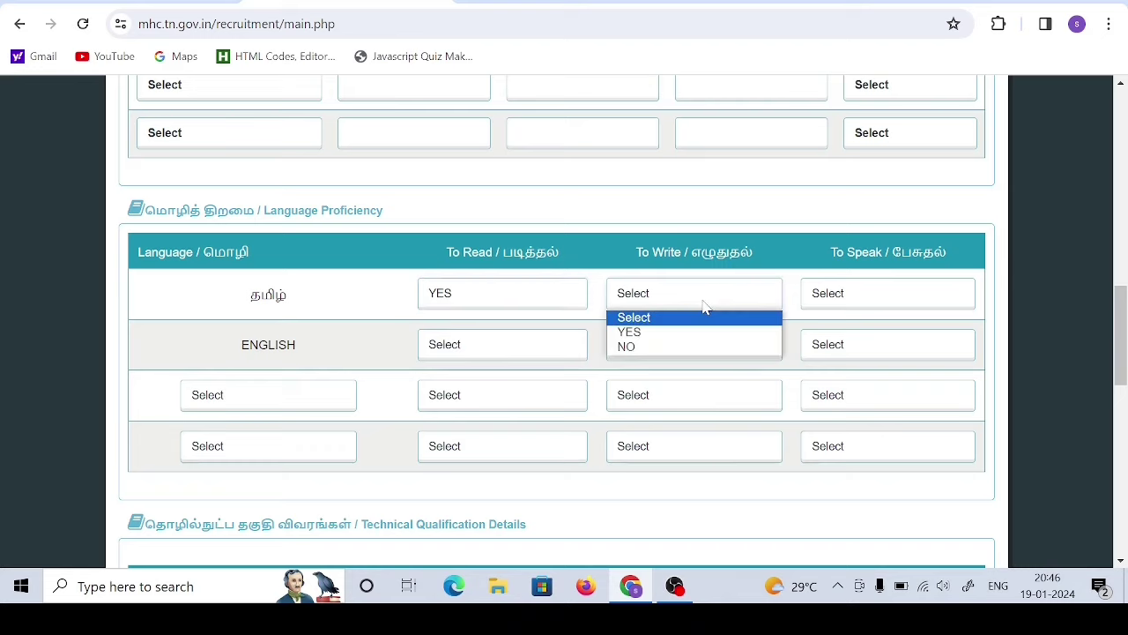
left_click(661, 332)
left_click(883, 301)
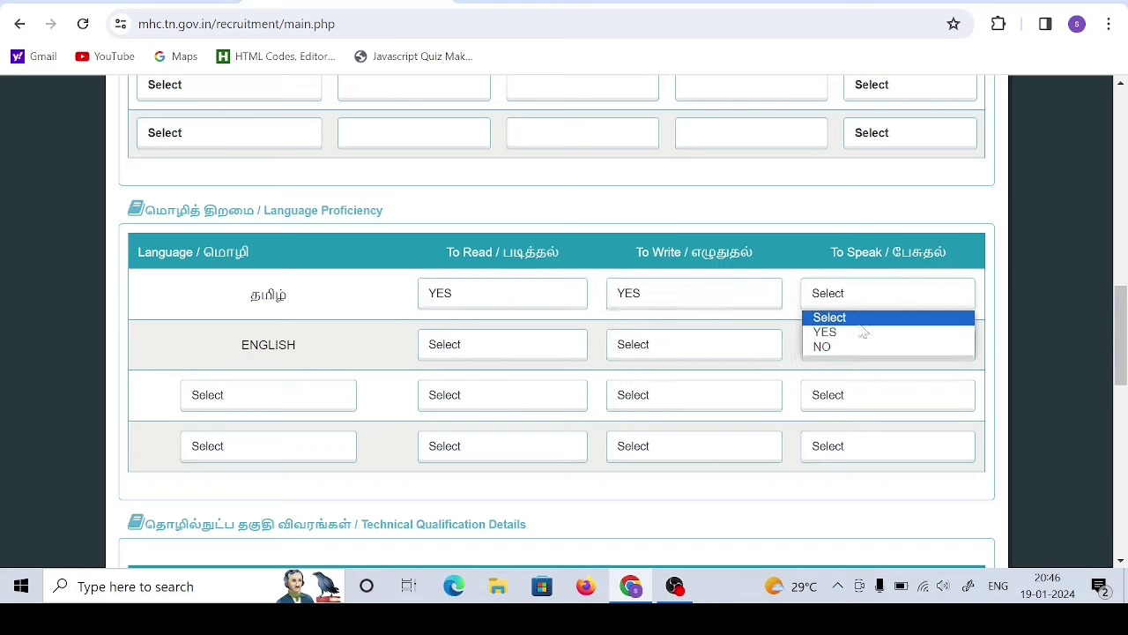
left_click(853, 332)
Mark English as YES for read and write, and NO for speak.
left_click(507, 346)
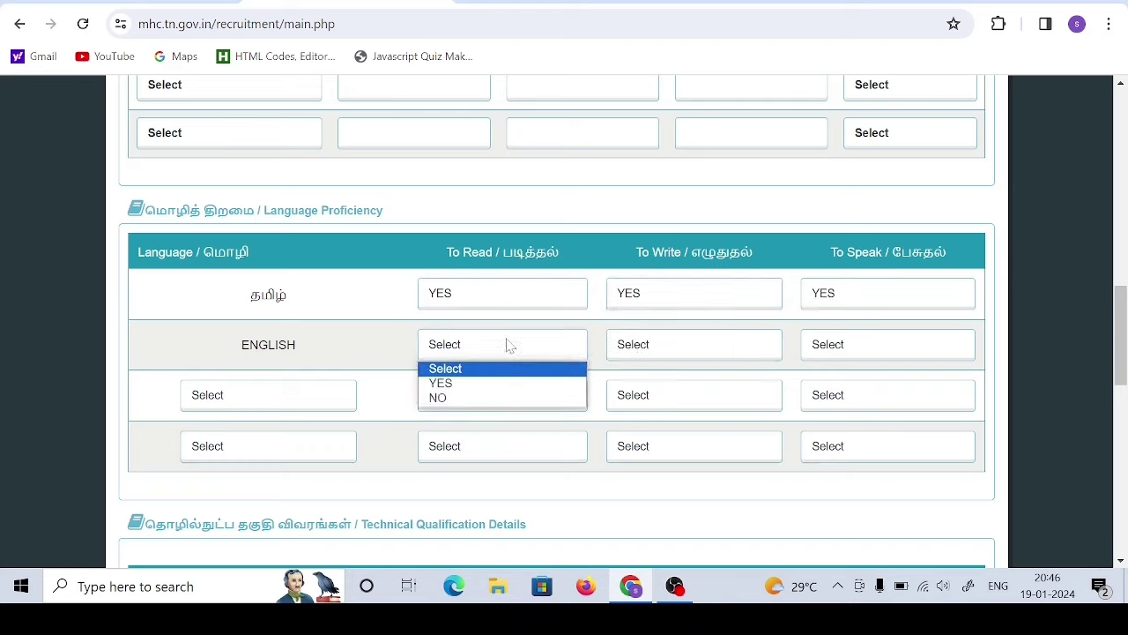
left_click(481, 383)
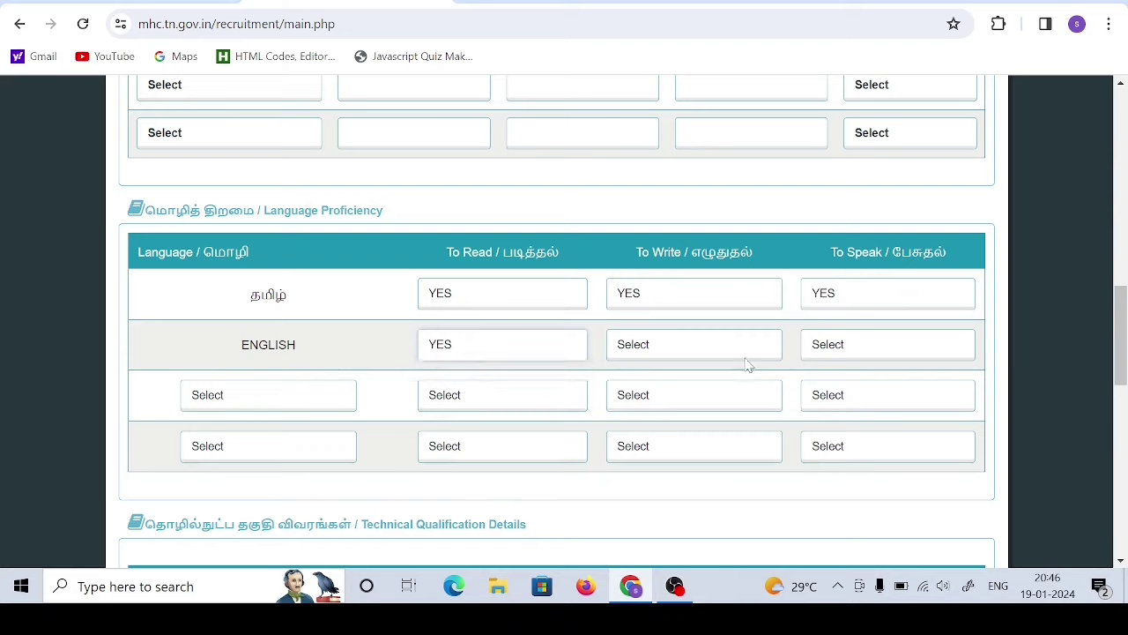
left_click(745, 347)
left_click(667, 383)
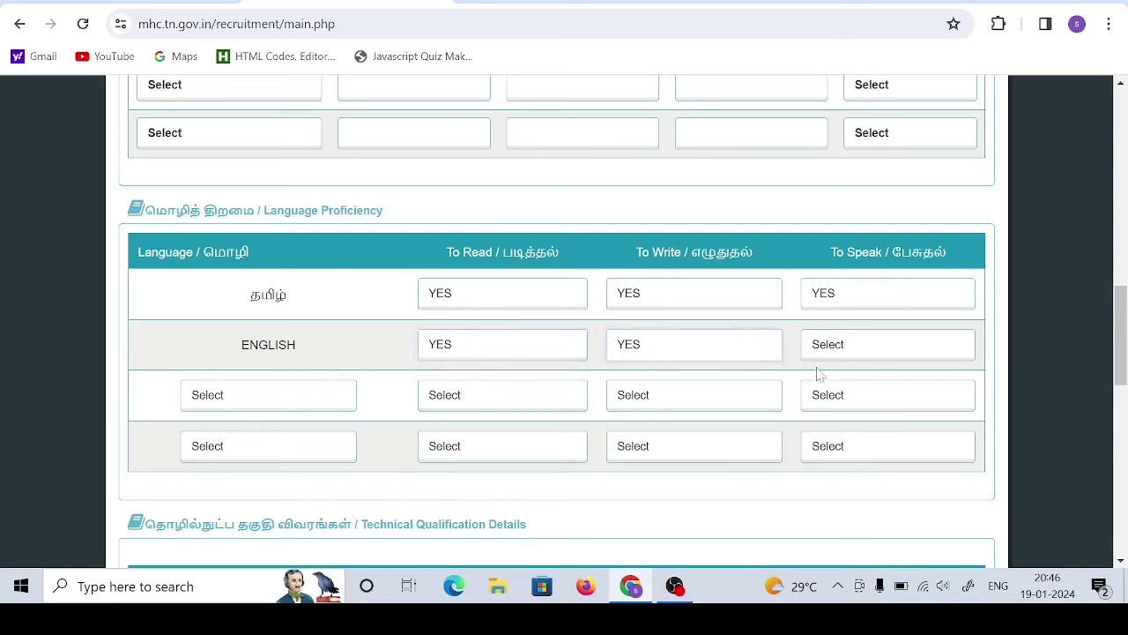
left_click(878, 345)
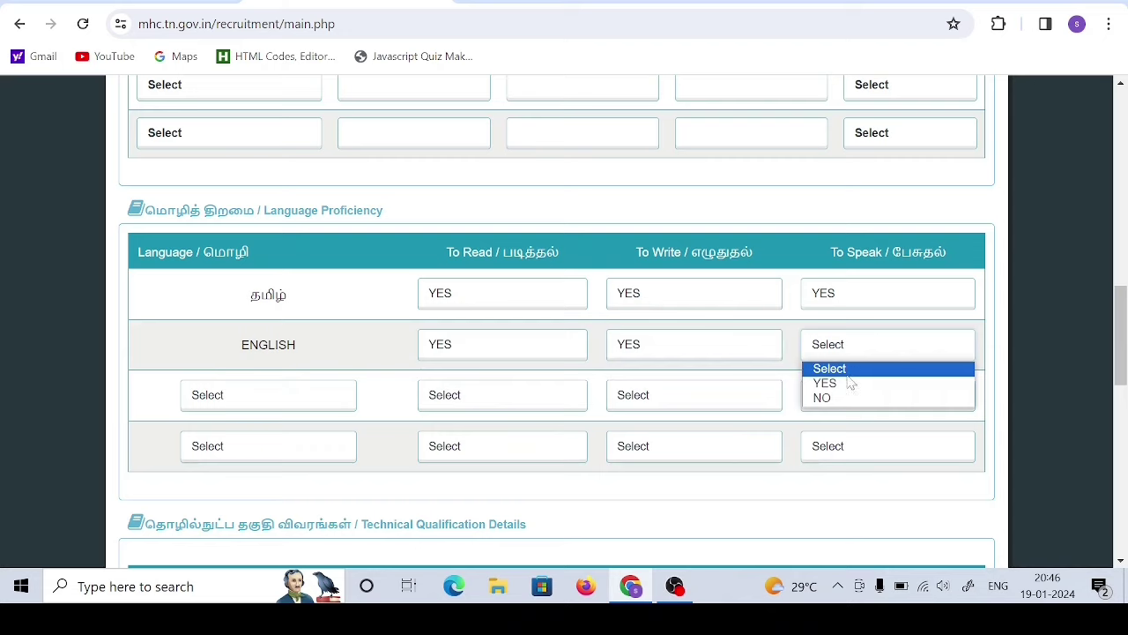
left_click(822, 397)
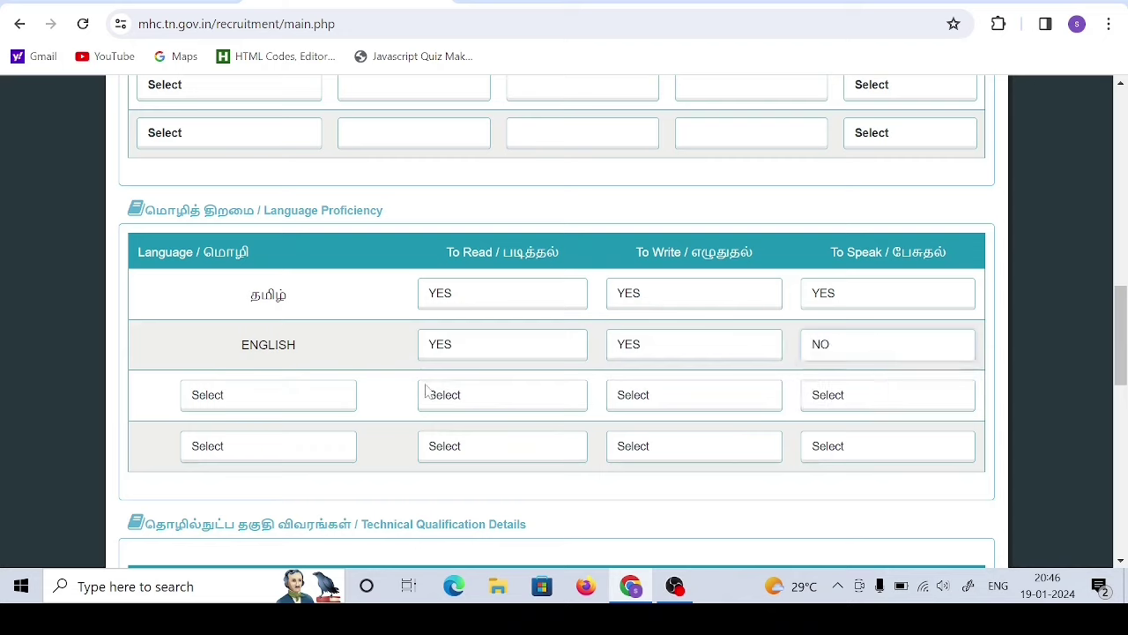
Add Kannada in the third row with Read NO, Write NO and Speak YES.
left_click(260, 398)
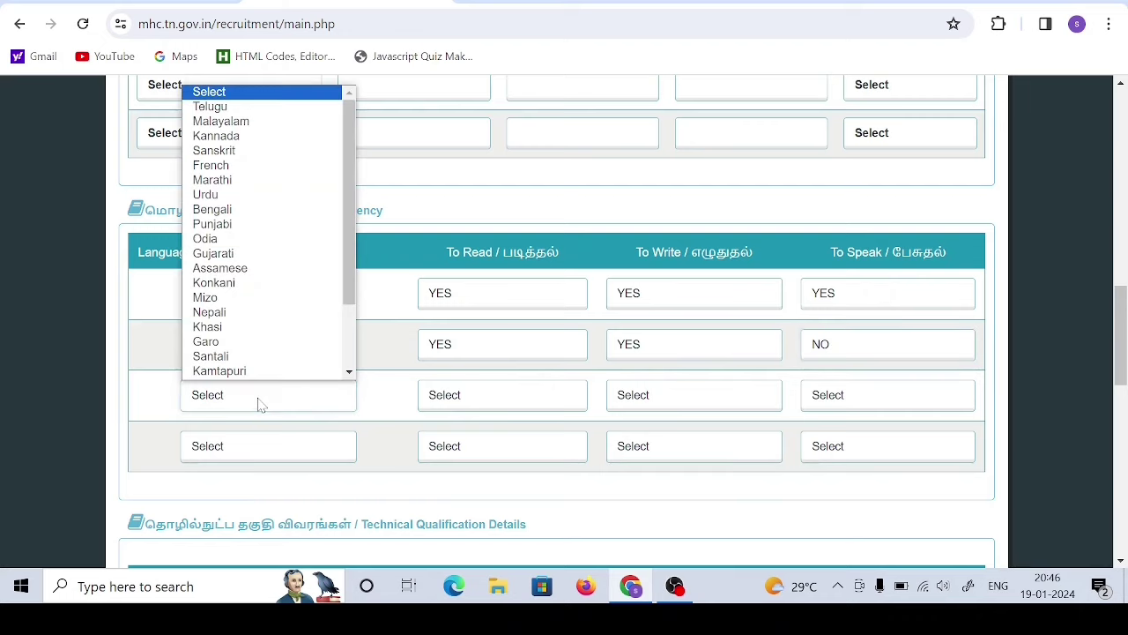
left_click(260, 402)
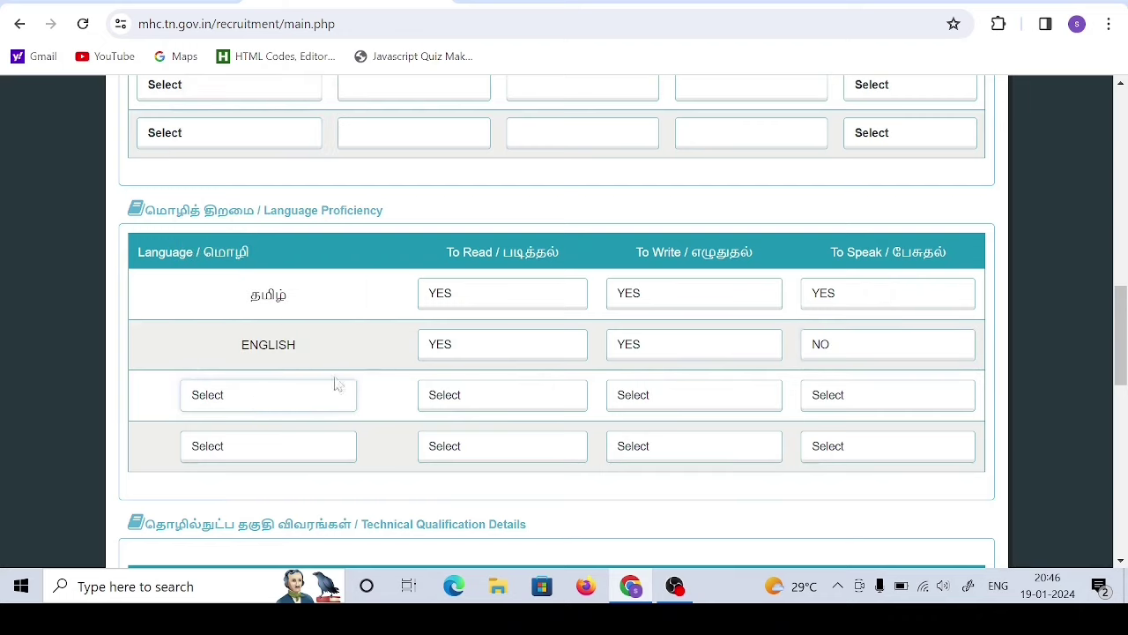
left_click(269, 402)
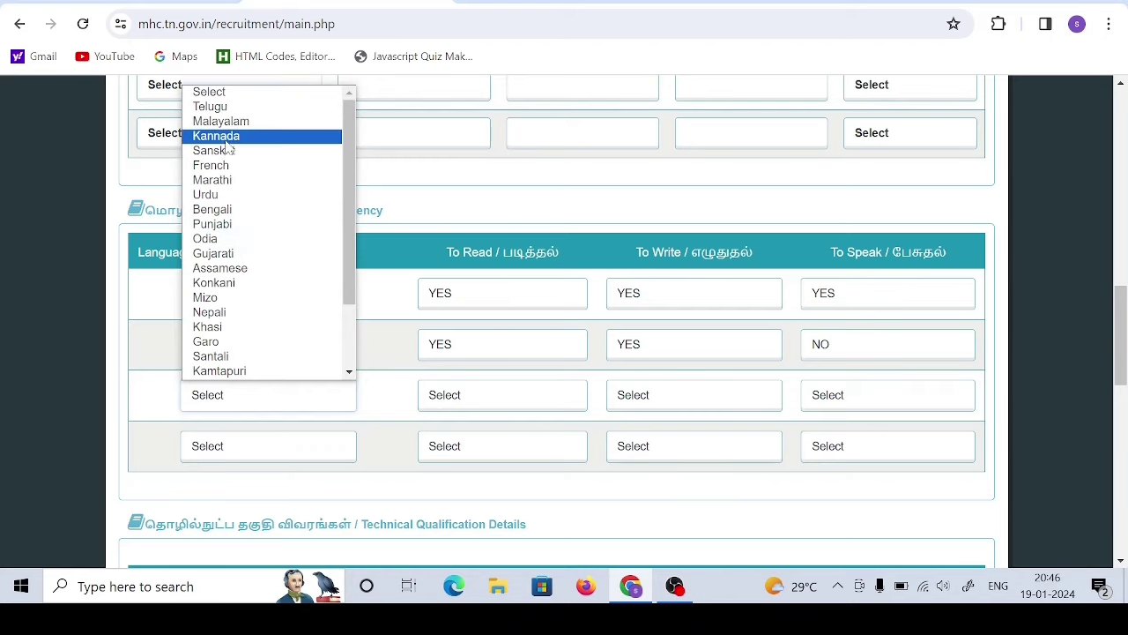
left_click(232, 138)
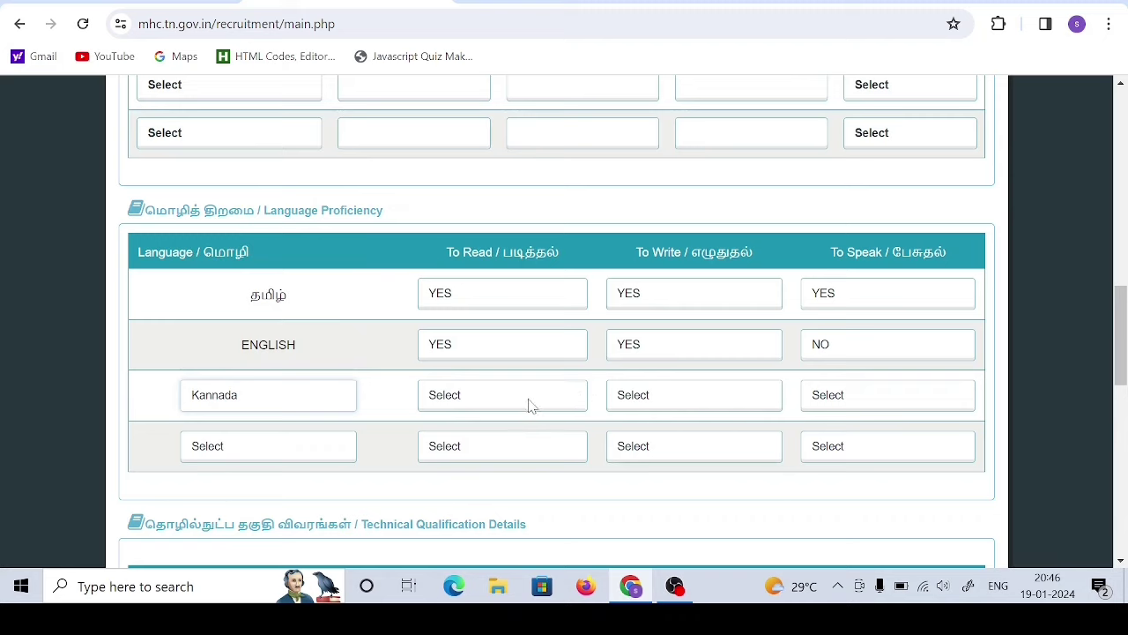
left_click(521, 403)
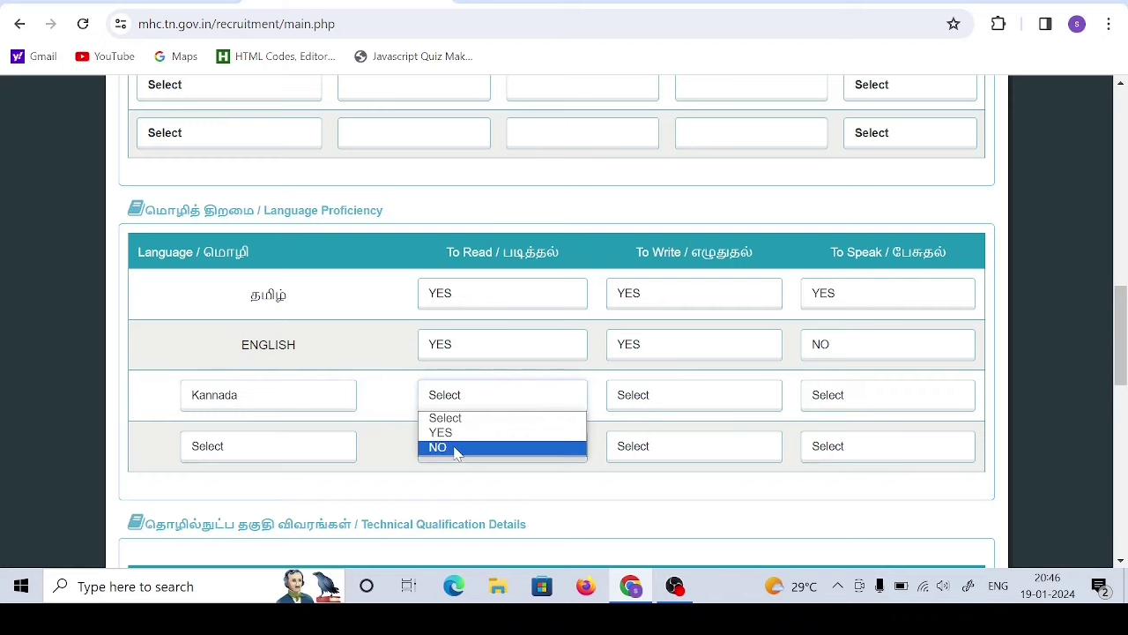
left_click(455, 450)
left_click(679, 401)
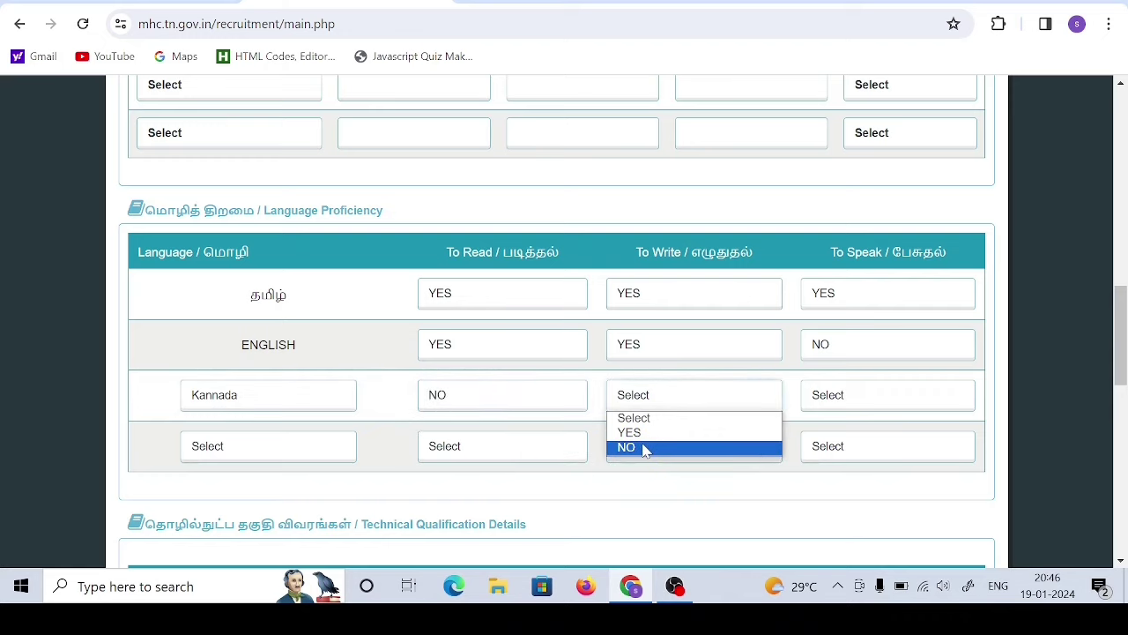
left_click(644, 448)
left_click(854, 404)
left_click(849, 433)
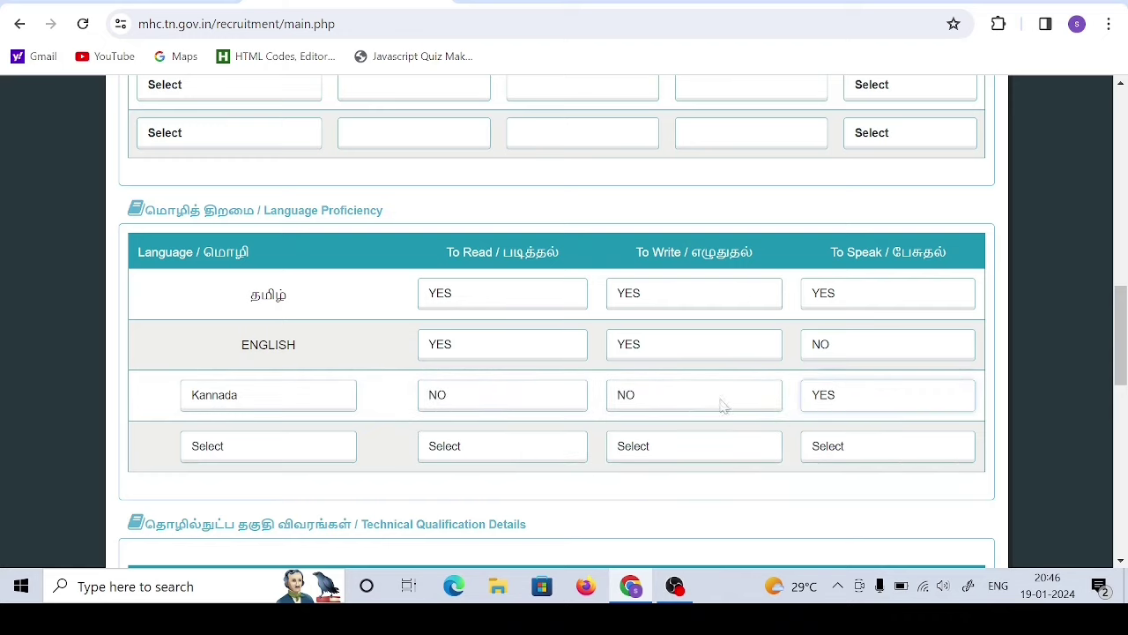
scroll(705, 397, "down", 2)
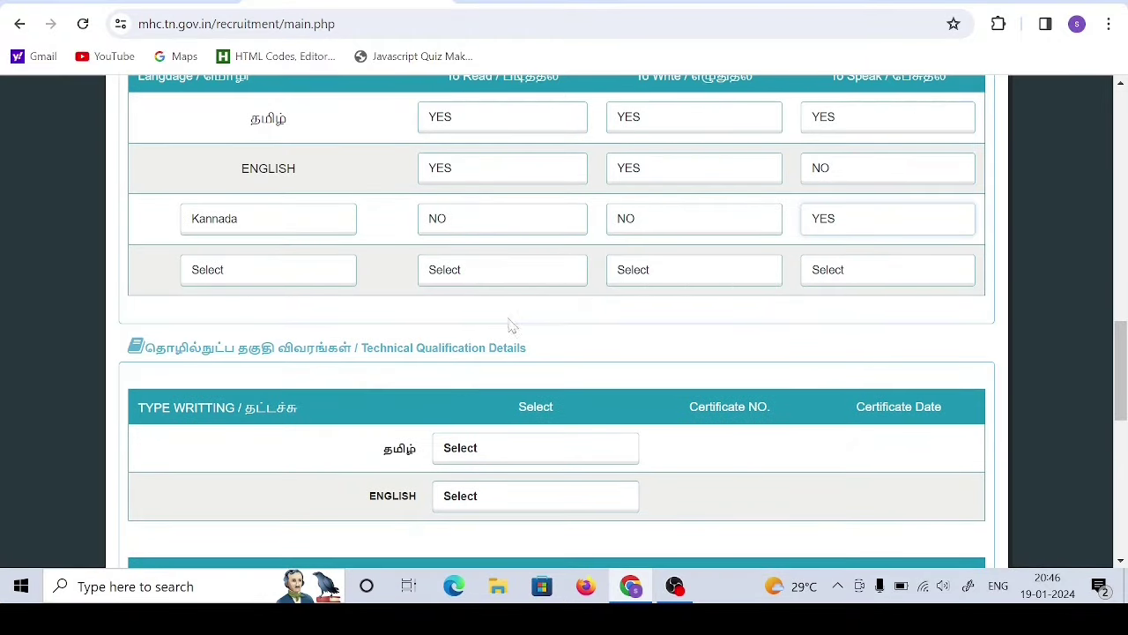
Set Tamil typewriting to NO after briefly trying YES.
scroll(510, 326, "down", 2)
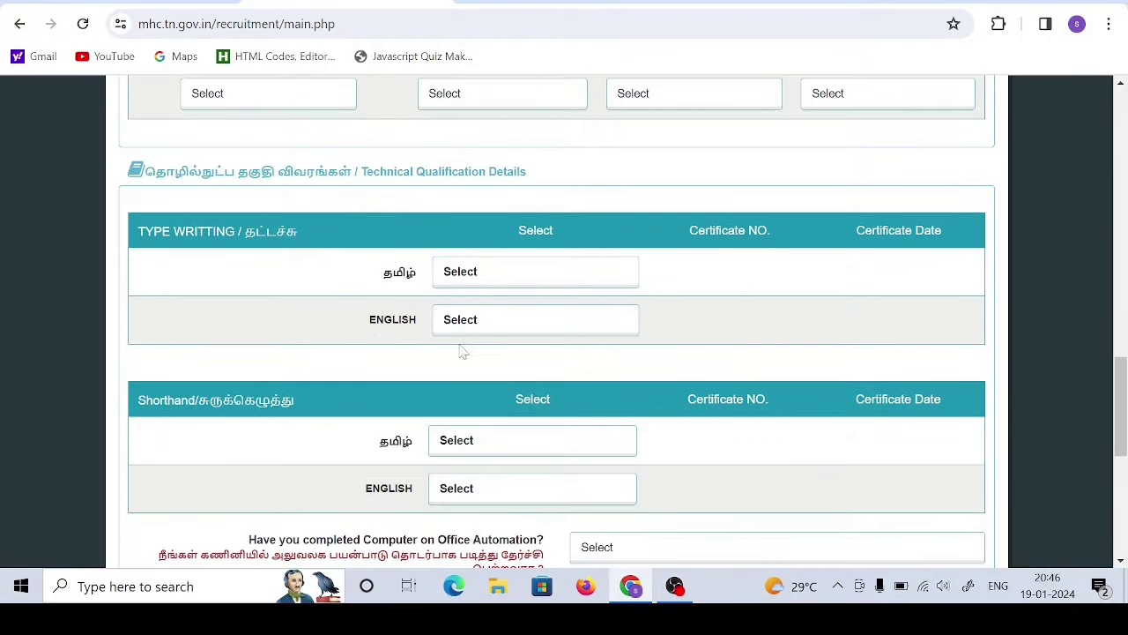
left_click(530, 275)
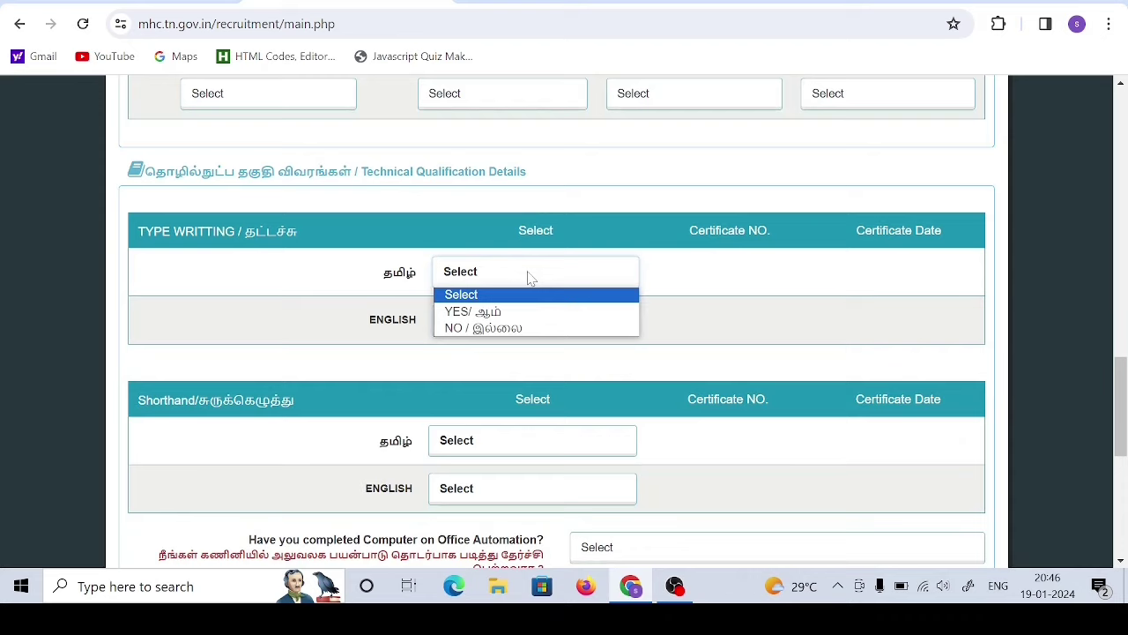
left_click(494, 312)
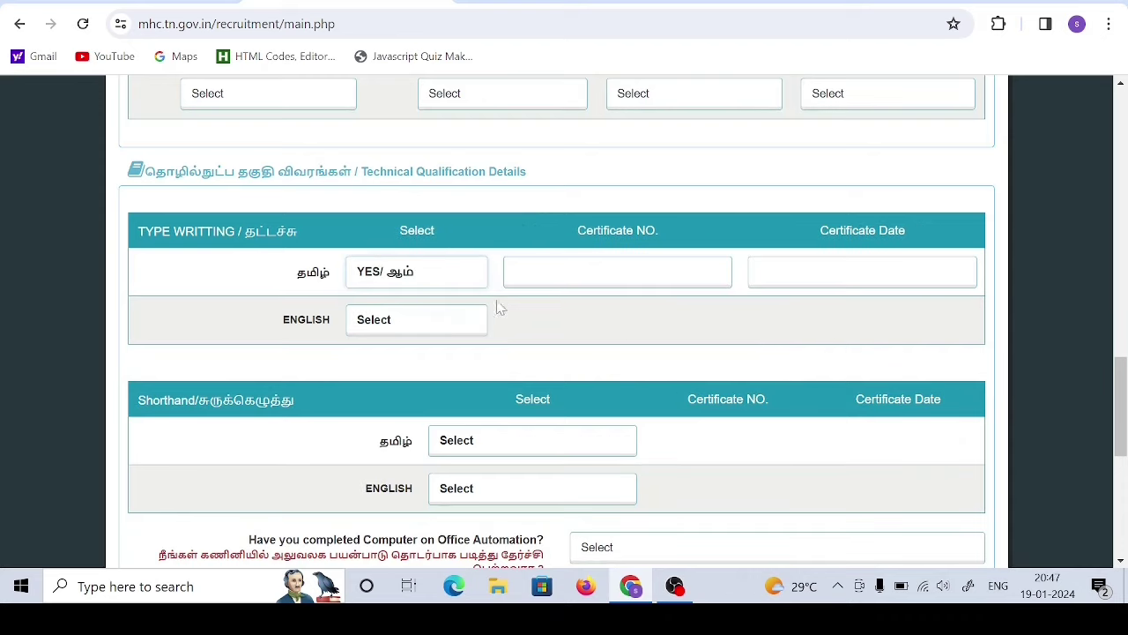
left_click(515, 271)
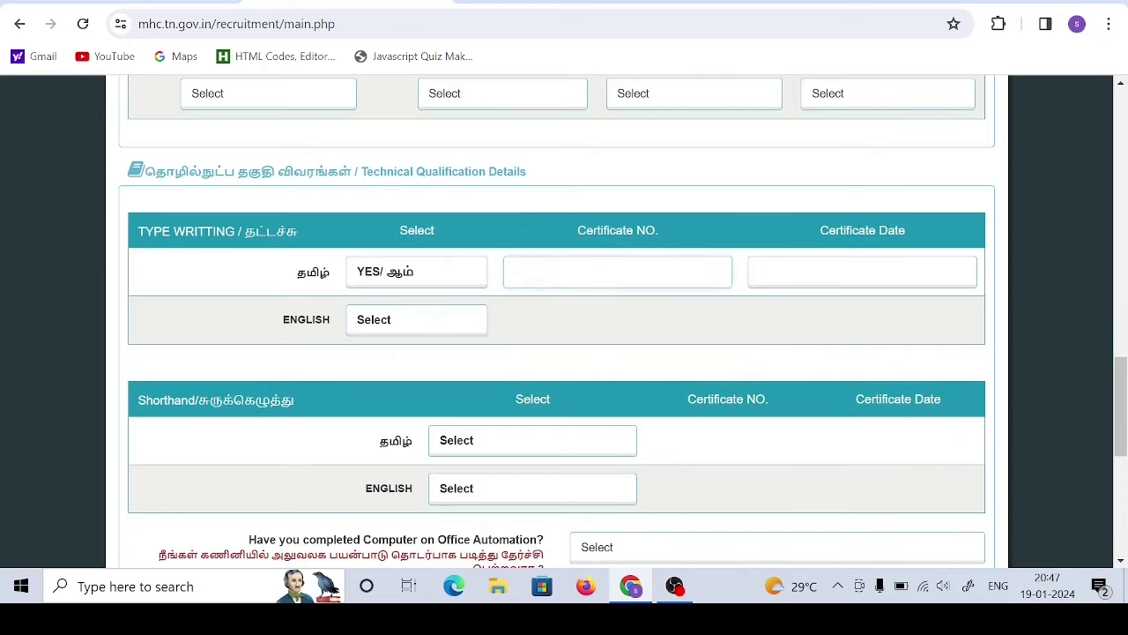
left_click(862, 271)
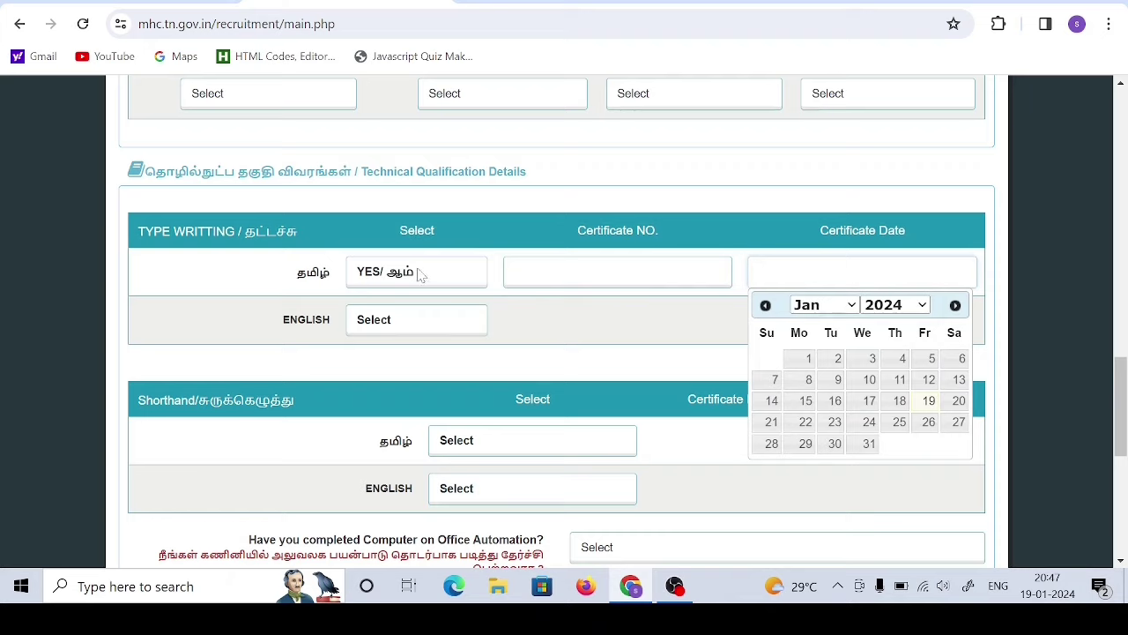
left_click(421, 275)
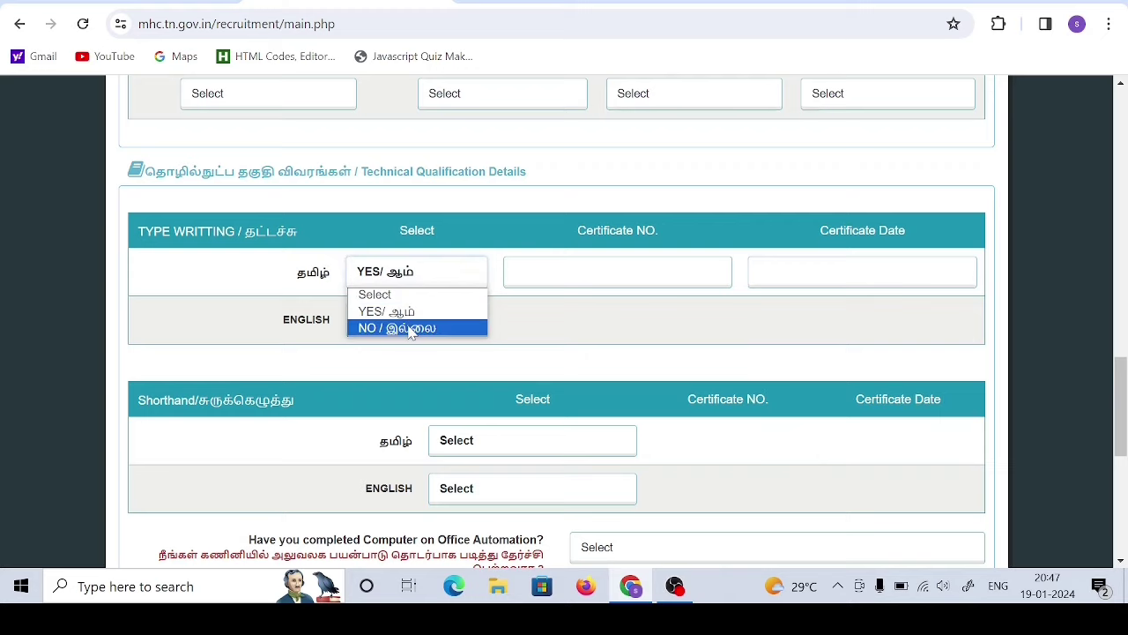
left_click(397, 325)
Answer YES for English typewriting and step through its certificate fields.
left_click(476, 331)
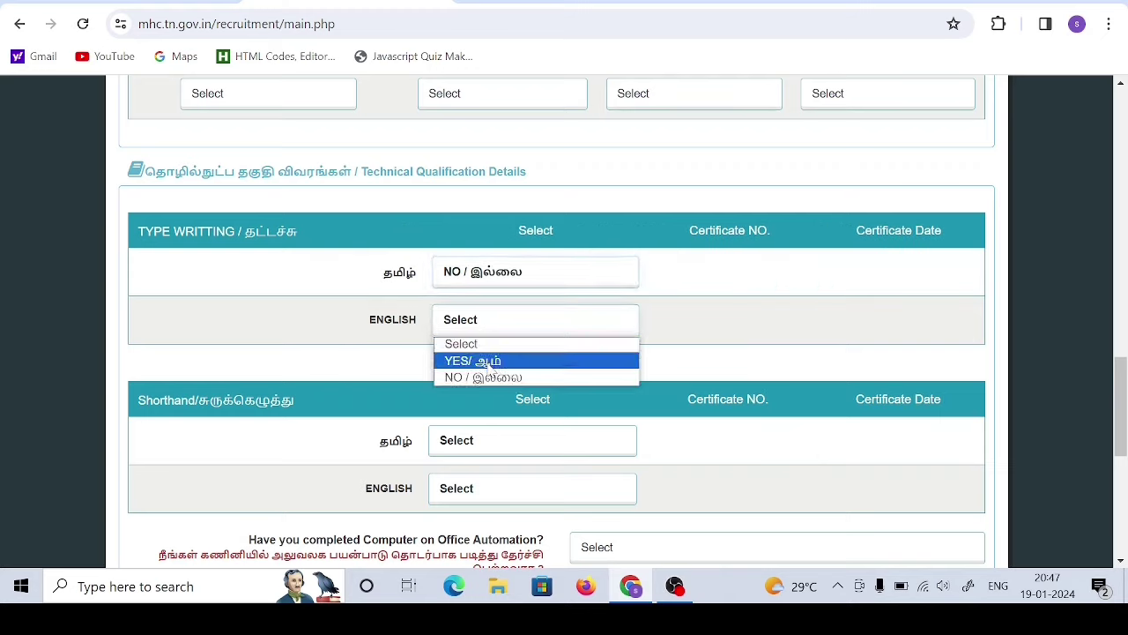
left_click(489, 363)
left_click(529, 320)
key("Tab")
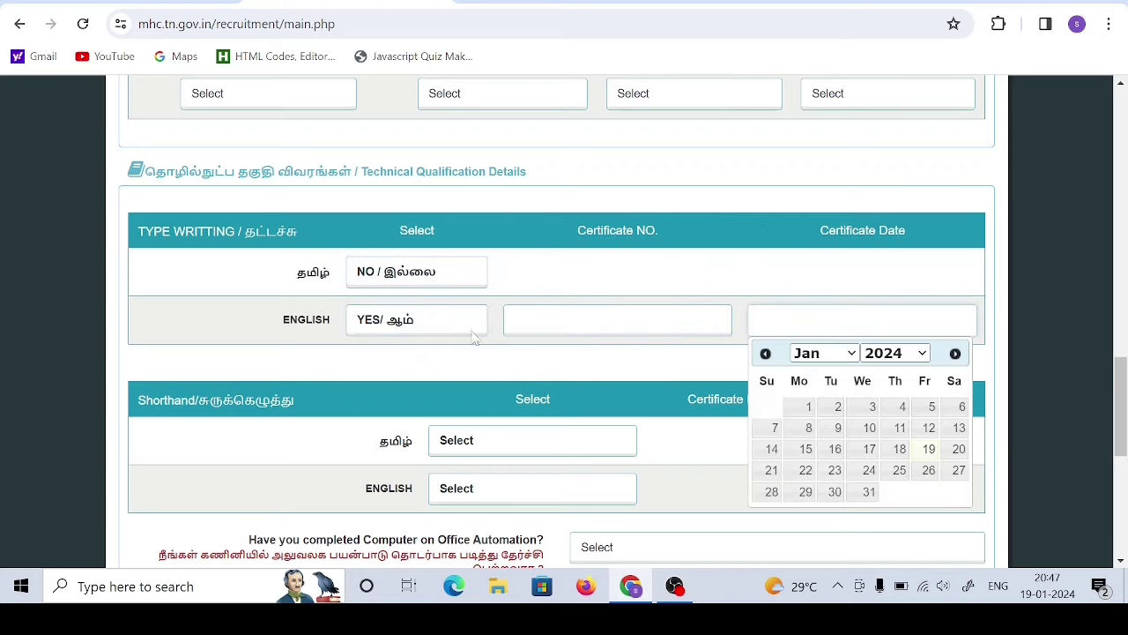
left_click(432, 321)
Change English typewriting to NO and start a Tamil shorthand YES entry with its certificate date.
left_click(419, 377)
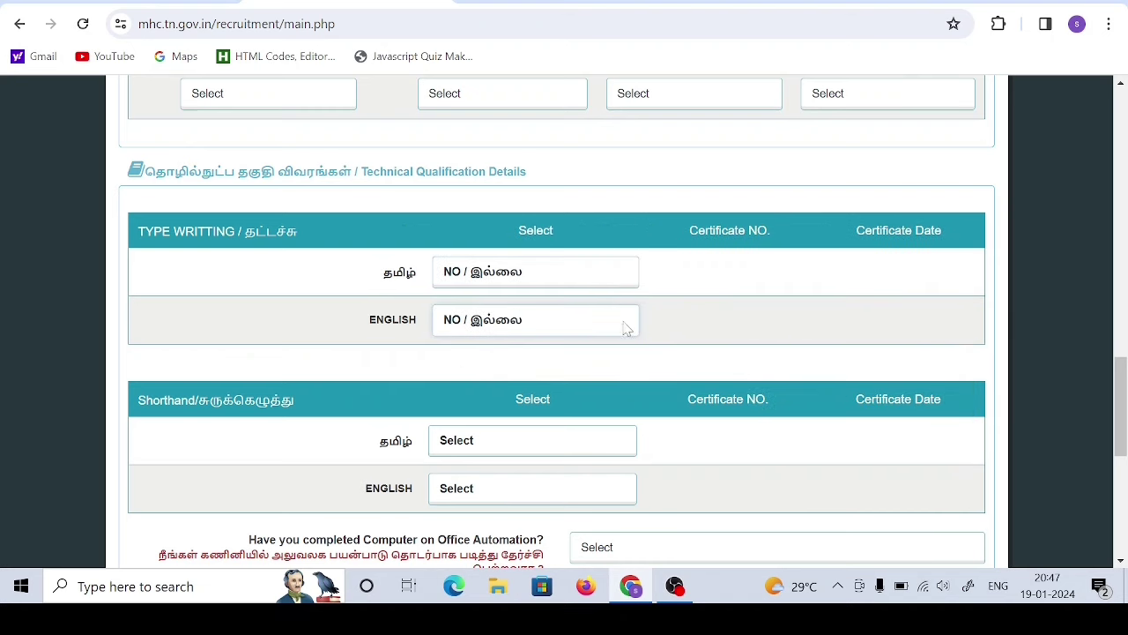
scroll(630, 330, "down", 3)
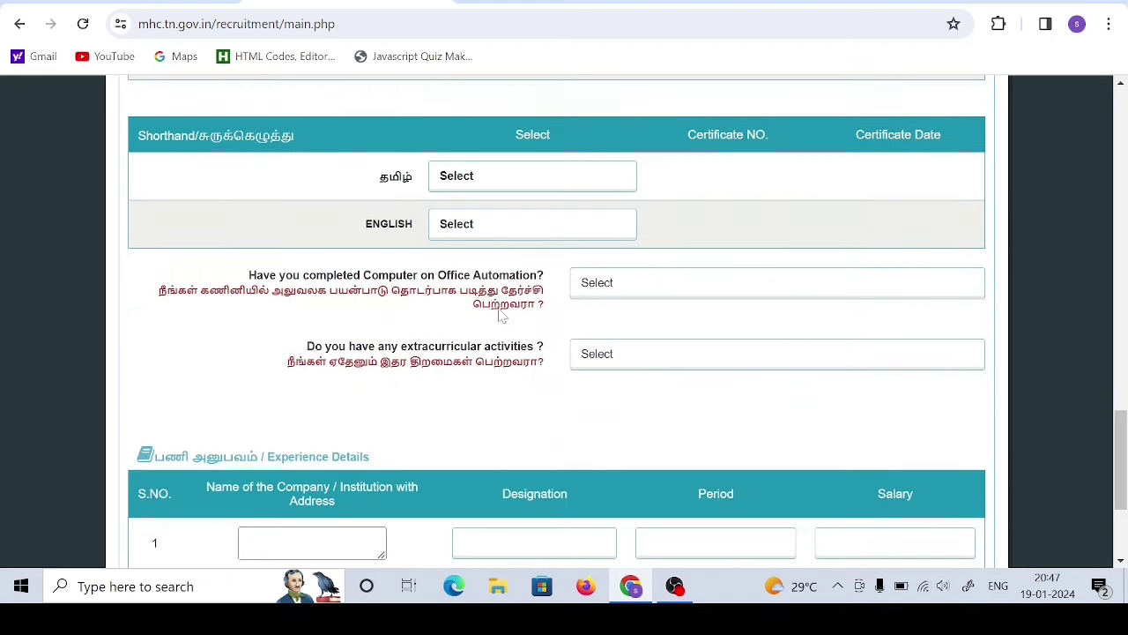
left_click(476, 180)
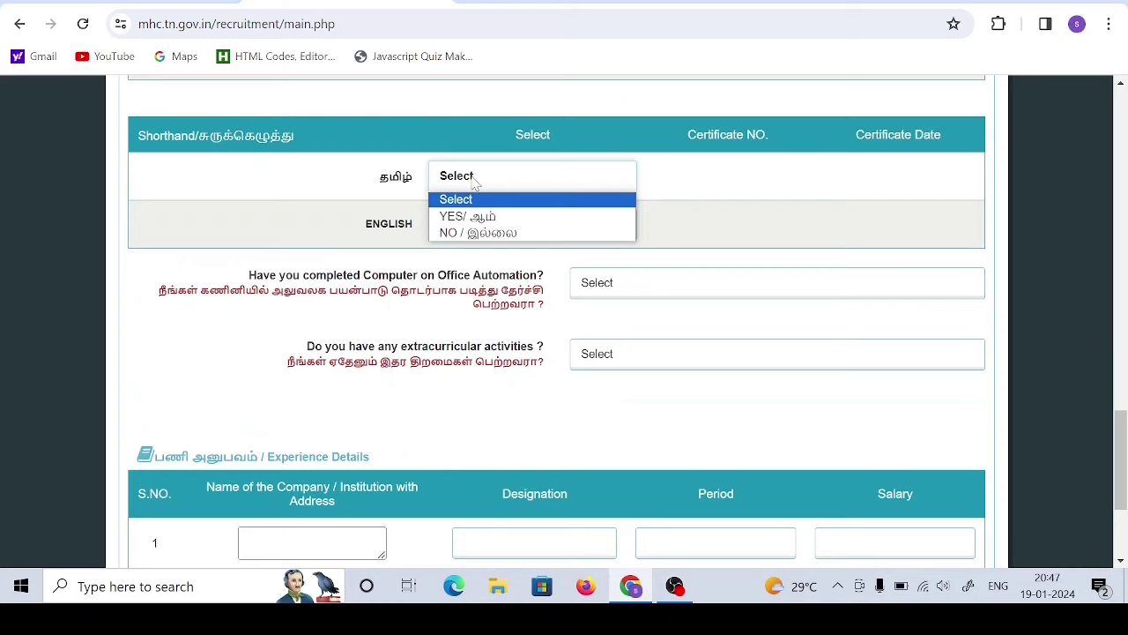
left_click(478, 217)
left_click(639, 176)
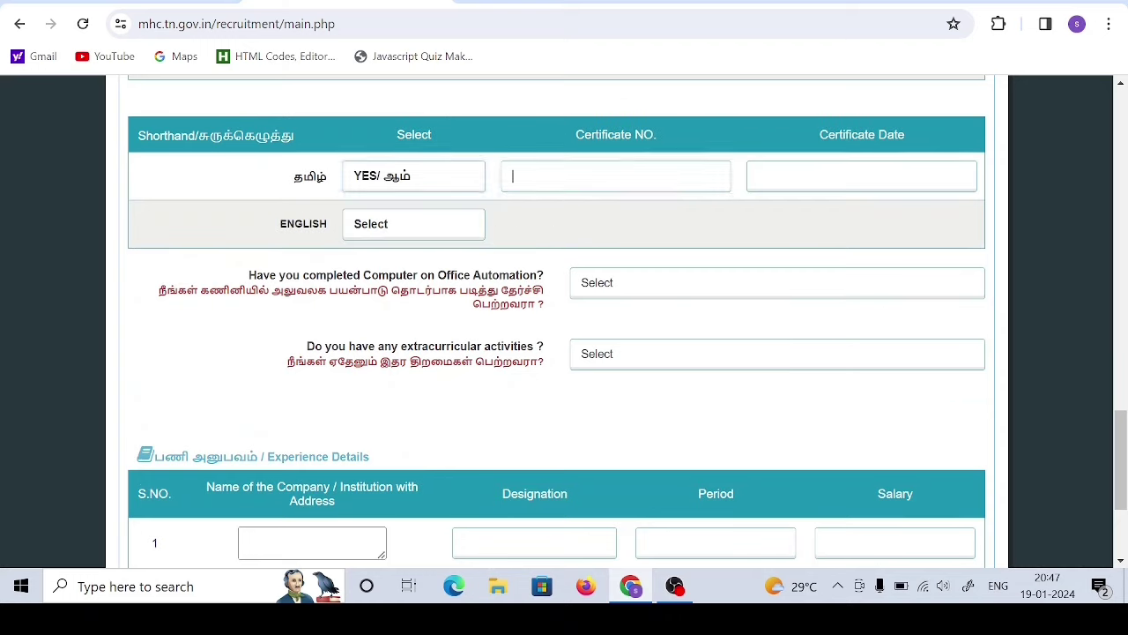
left_click(861, 177)
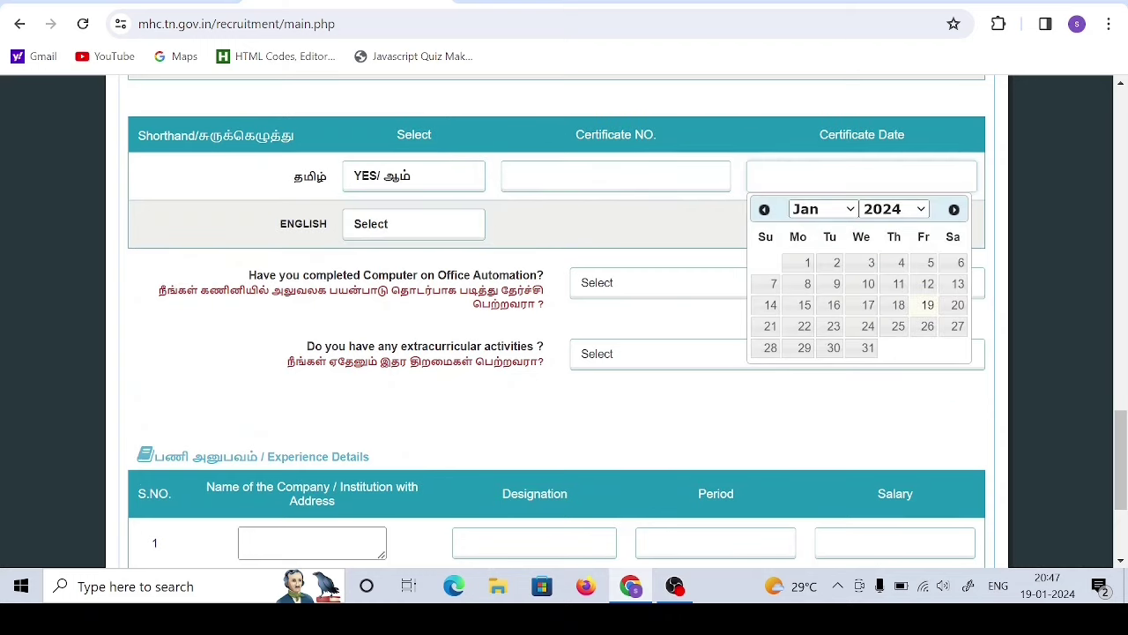
Browse the shorthand certificate date calendar to May 2024.
scroll(860, 291, "down", 2)
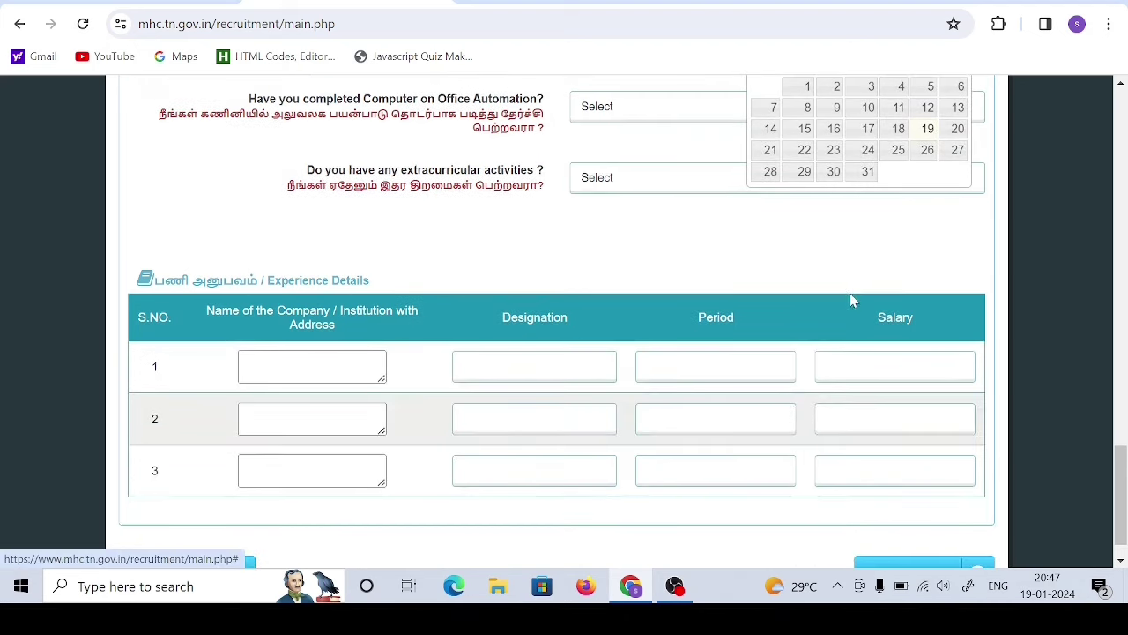
scroll(853, 297, "up", 3)
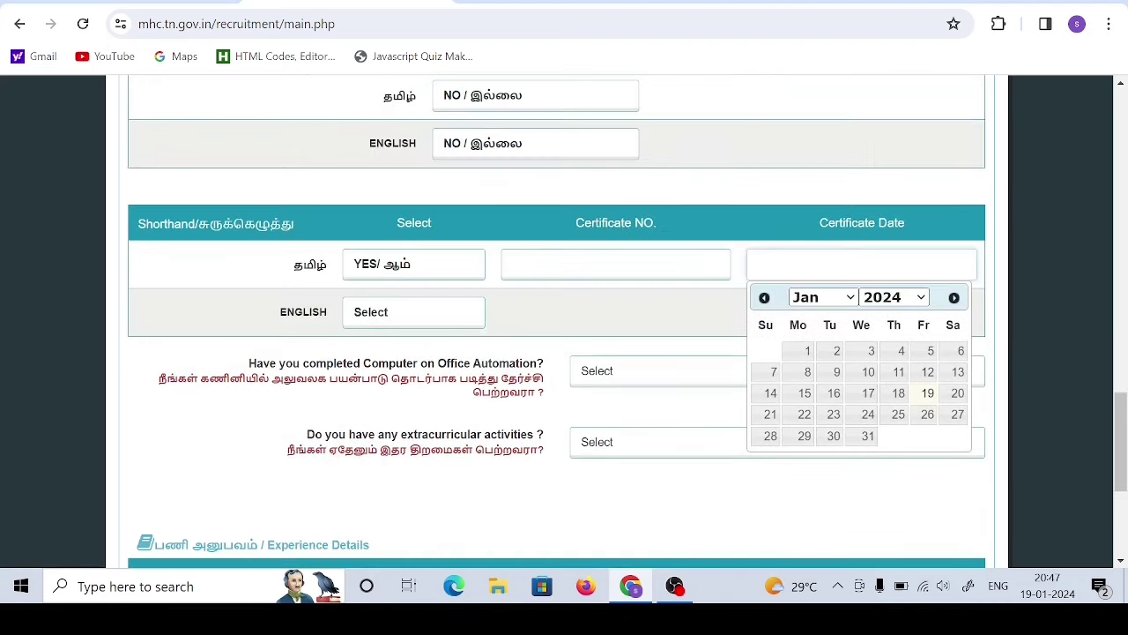
left_click(851, 298)
left_click(853, 300)
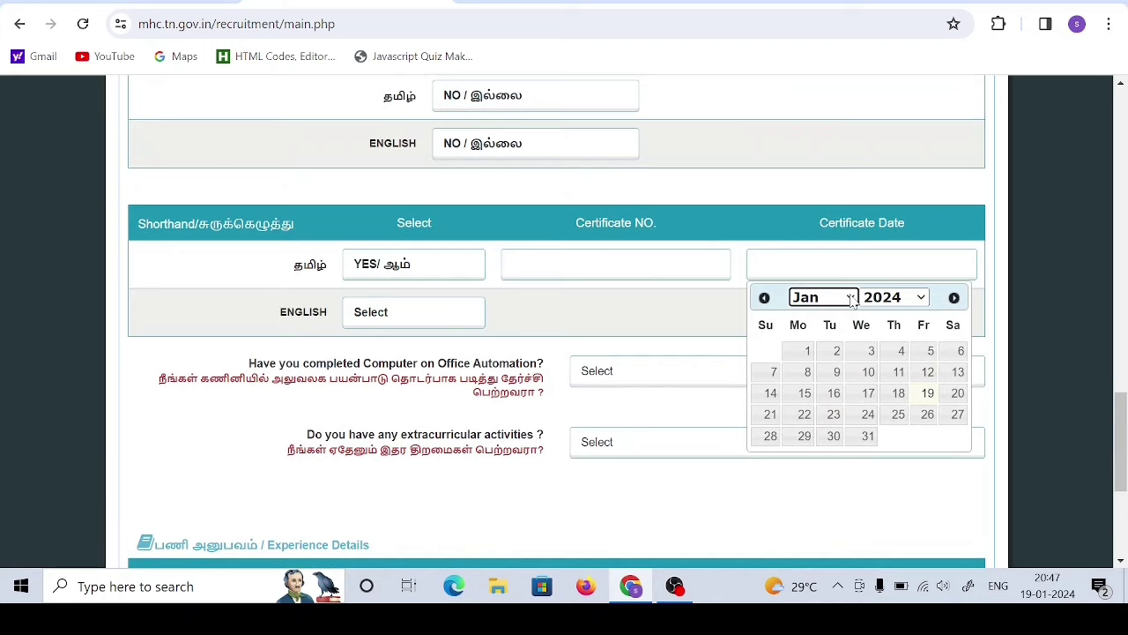
left_click(851, 298)
left_click(831, 381)
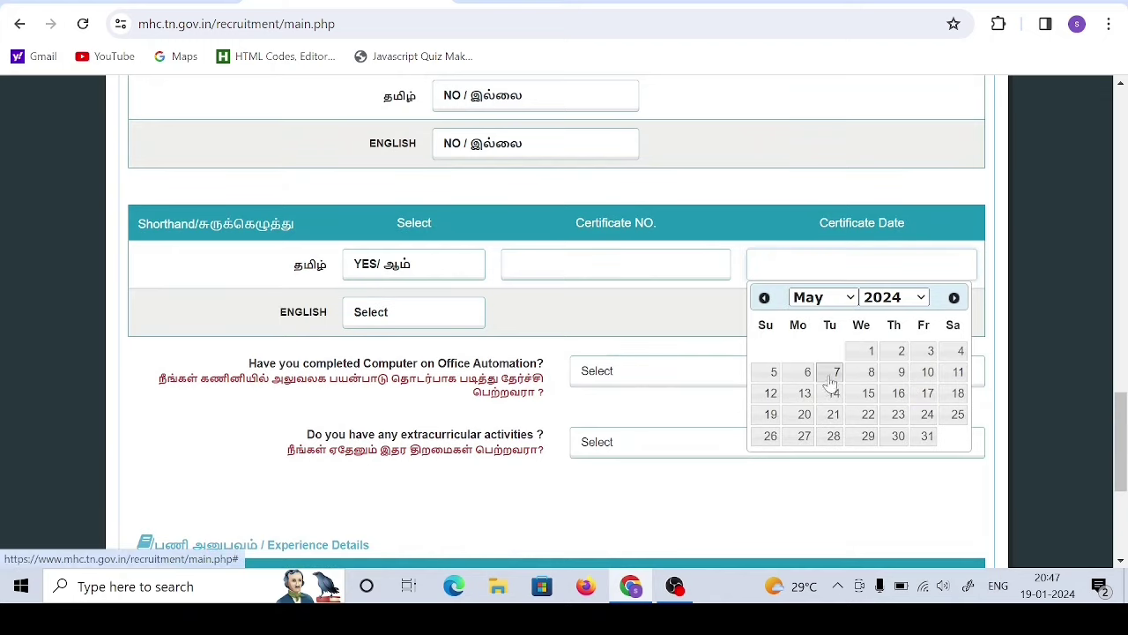
left_click(852, 298)
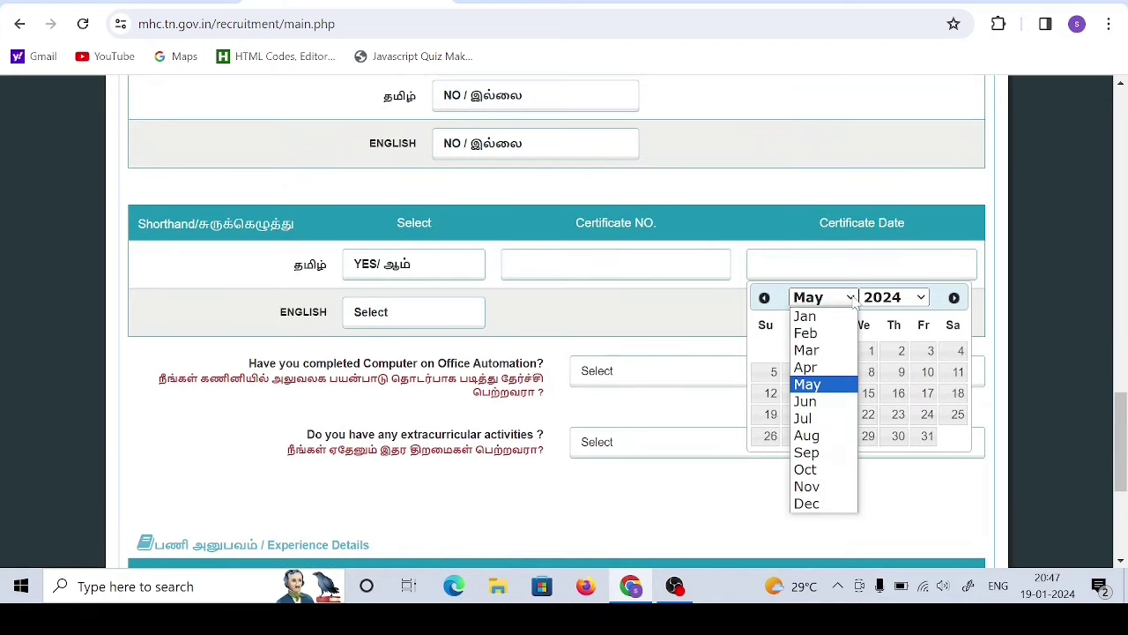
Set both English and Tamil shorthand to NO.
left_click(433, 320)
left_click(410, 369)
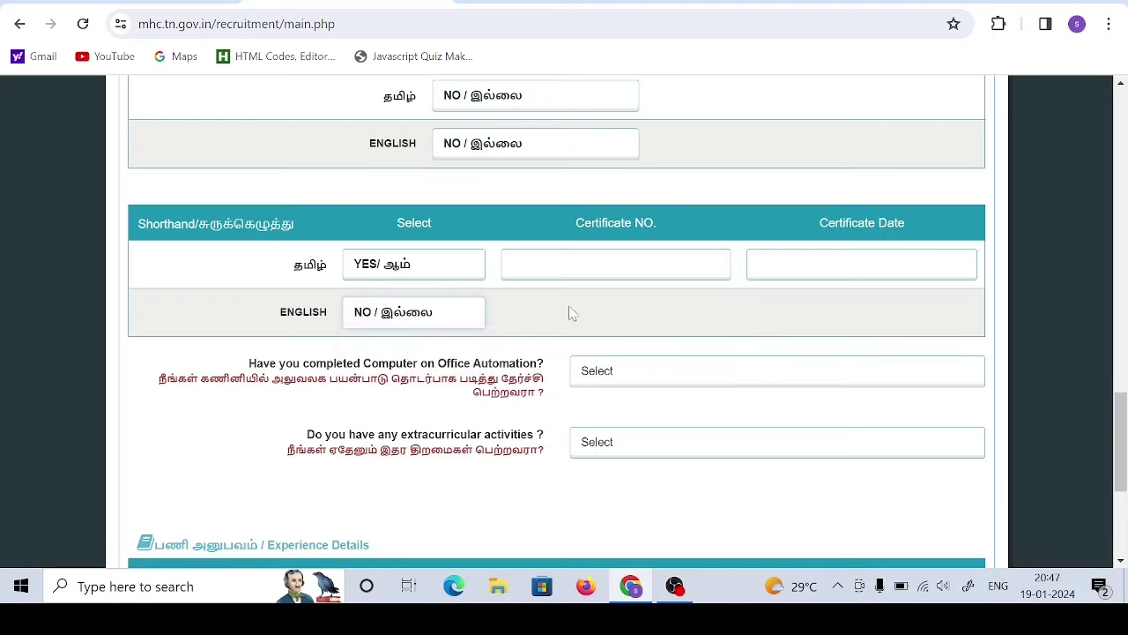
left_click(422, 263)
left_click(409, 320)
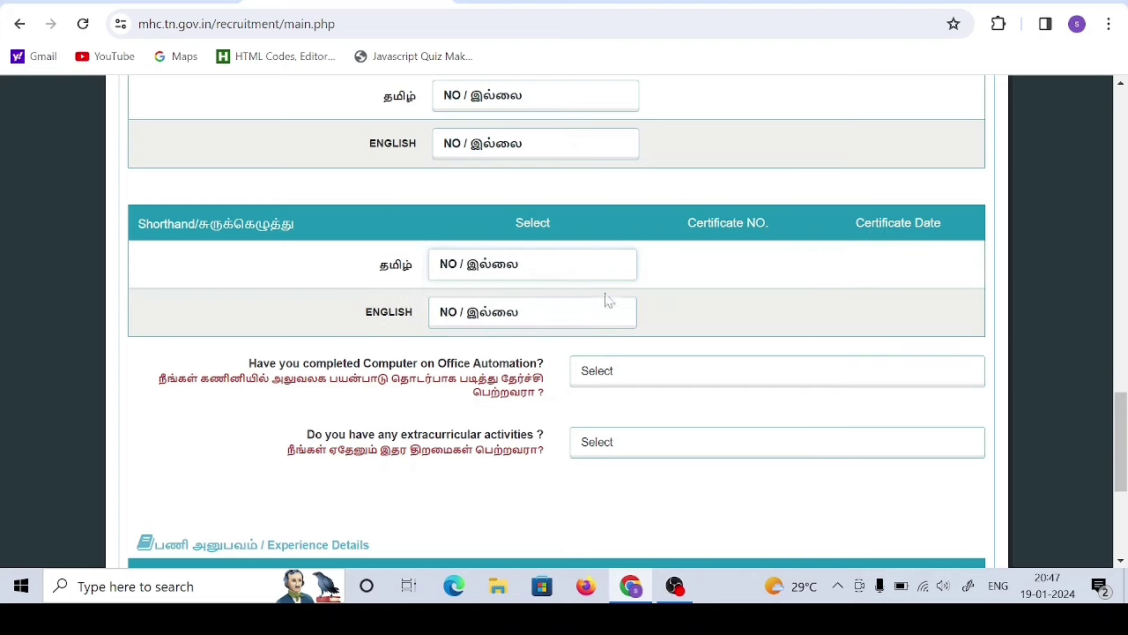
Answer NO to the Computer on Office Automation question.
scroll(446, 284, "down", 2)
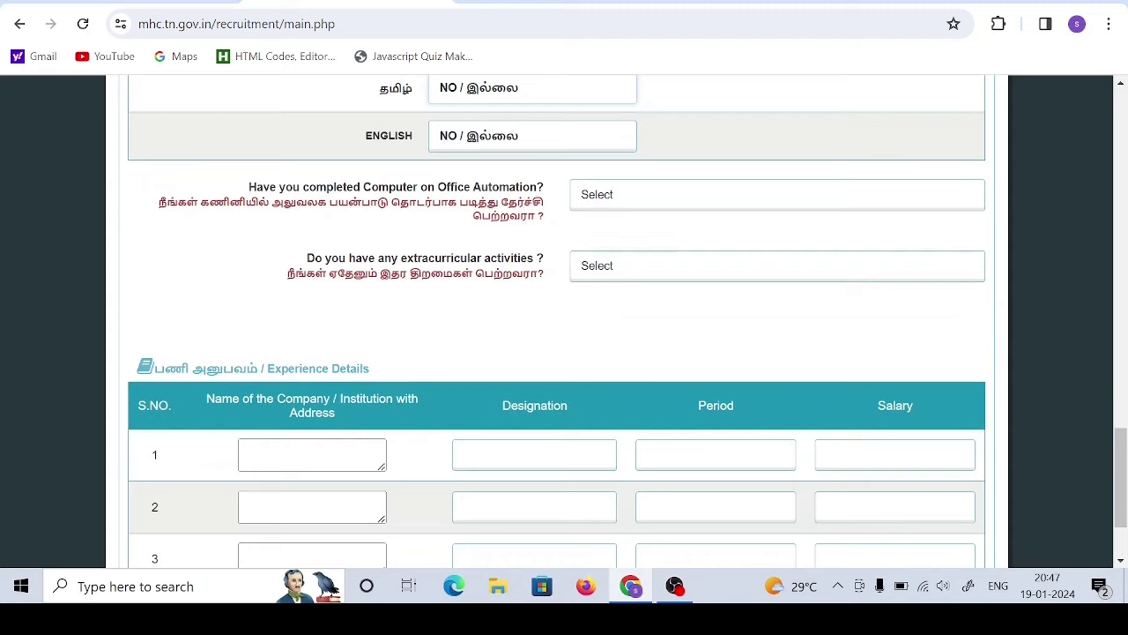
left_click_drag(363, 187, 523, 187)
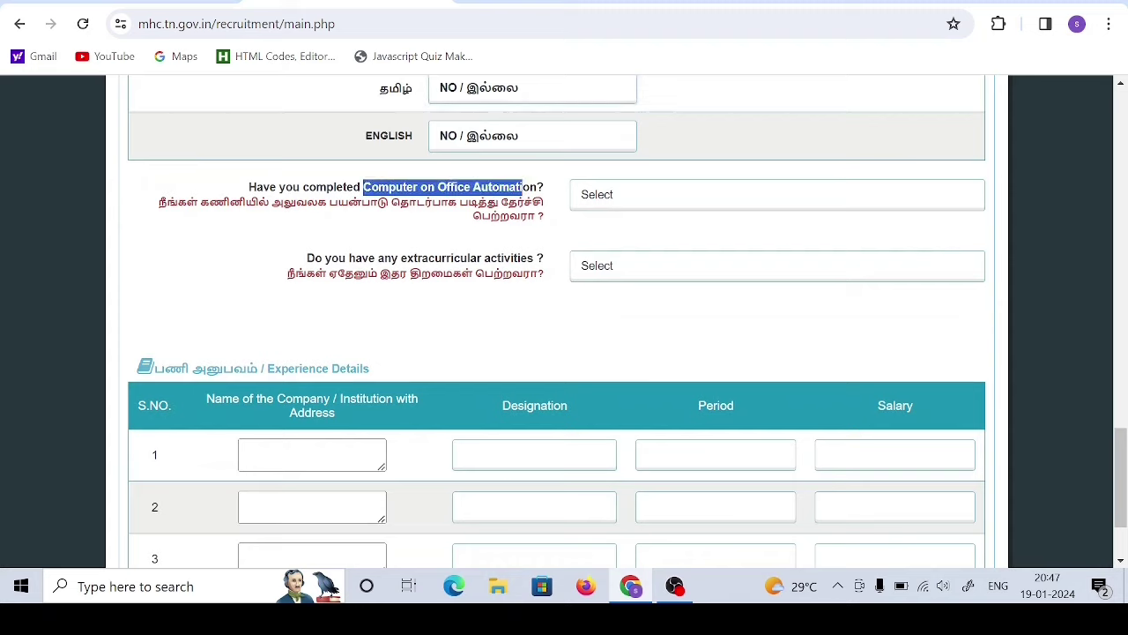
left_click(615, 204)
left_click(618, 237)
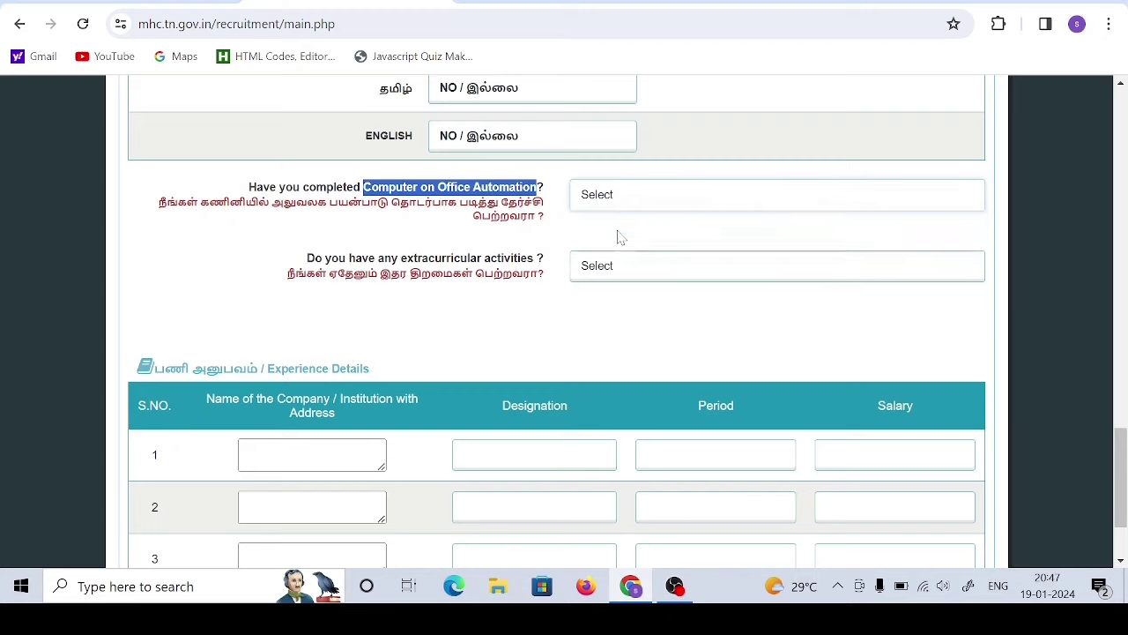
left_click(776, 249)
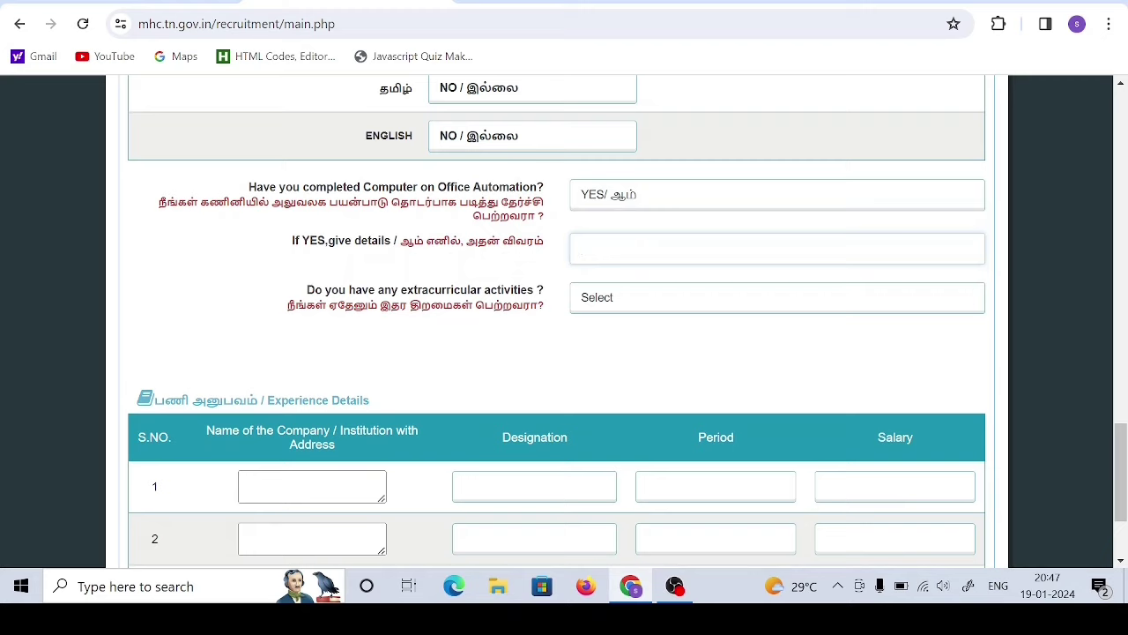
left_click(626, 196)
left_click(633, 252)
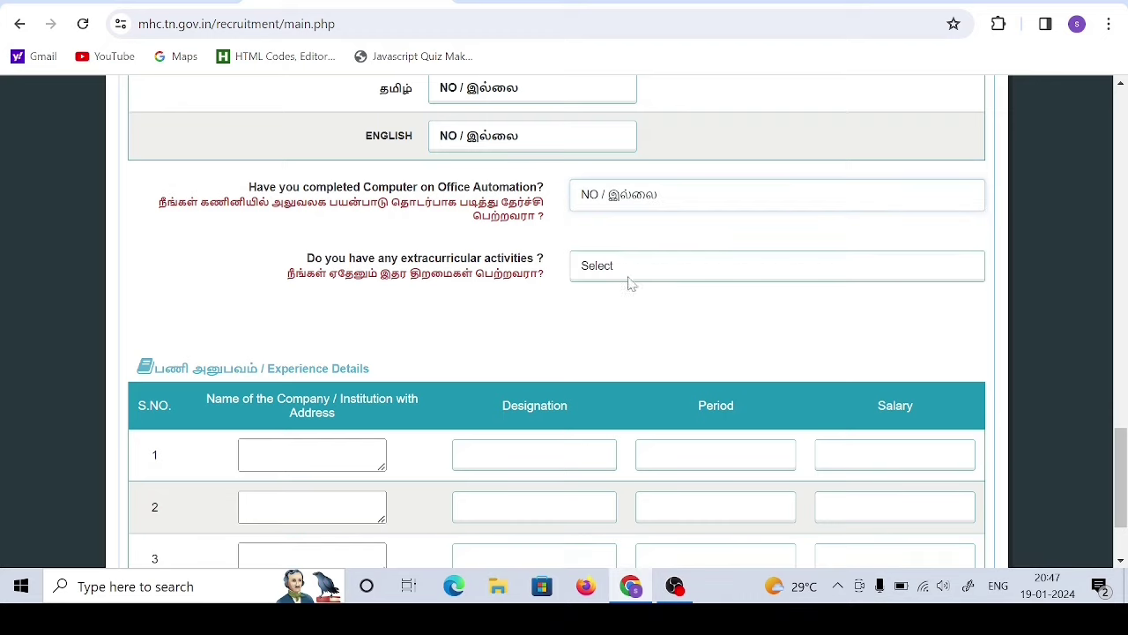
Answer NO to the extracurricular activities question.
left_click(602, 258)
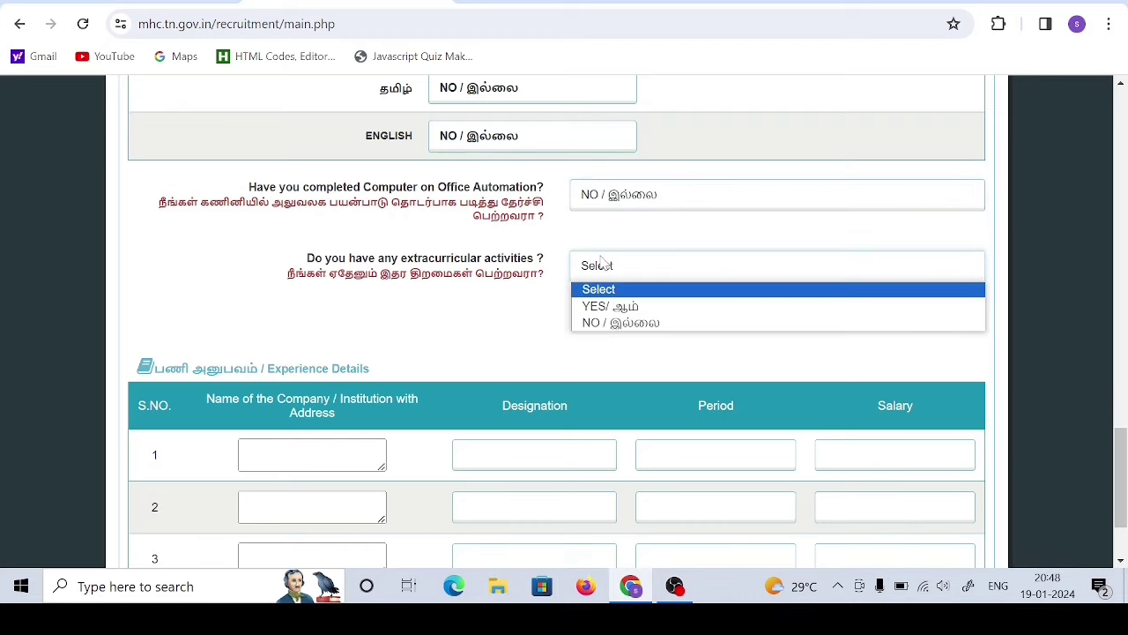
left_click(608, 305)
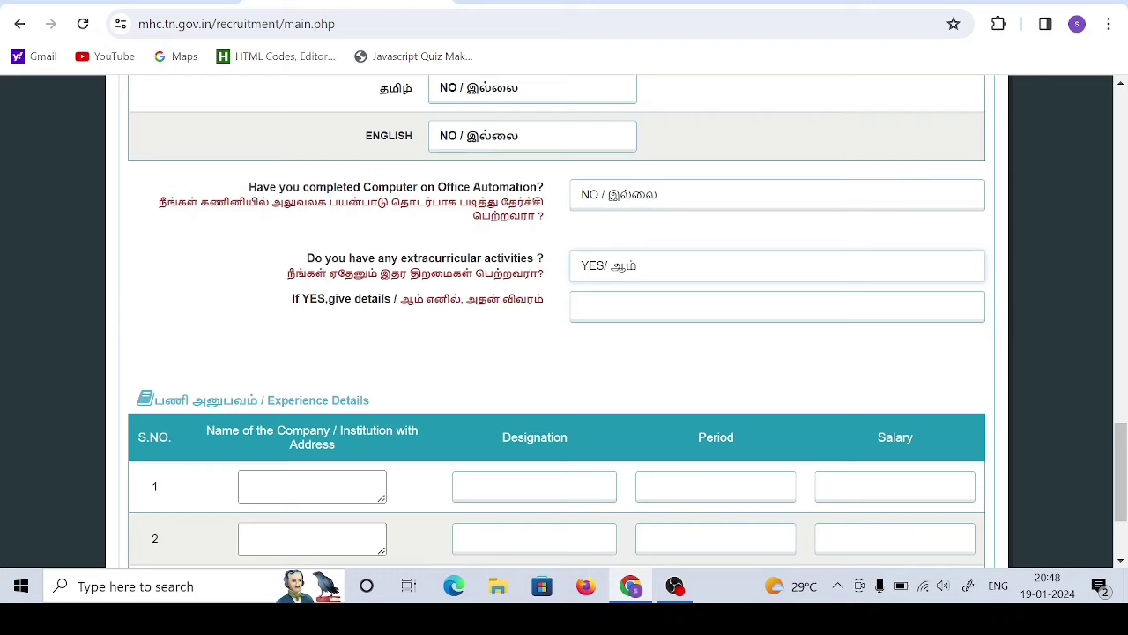
left_click(617, 307)
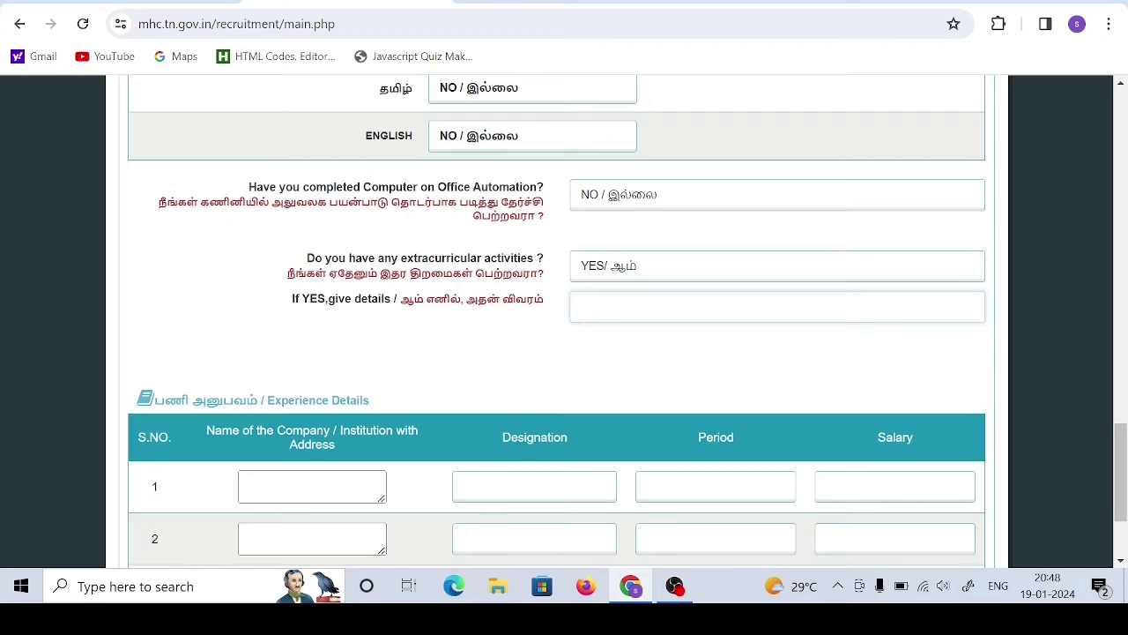
left_click(640, 266)
left_click(612, 322)
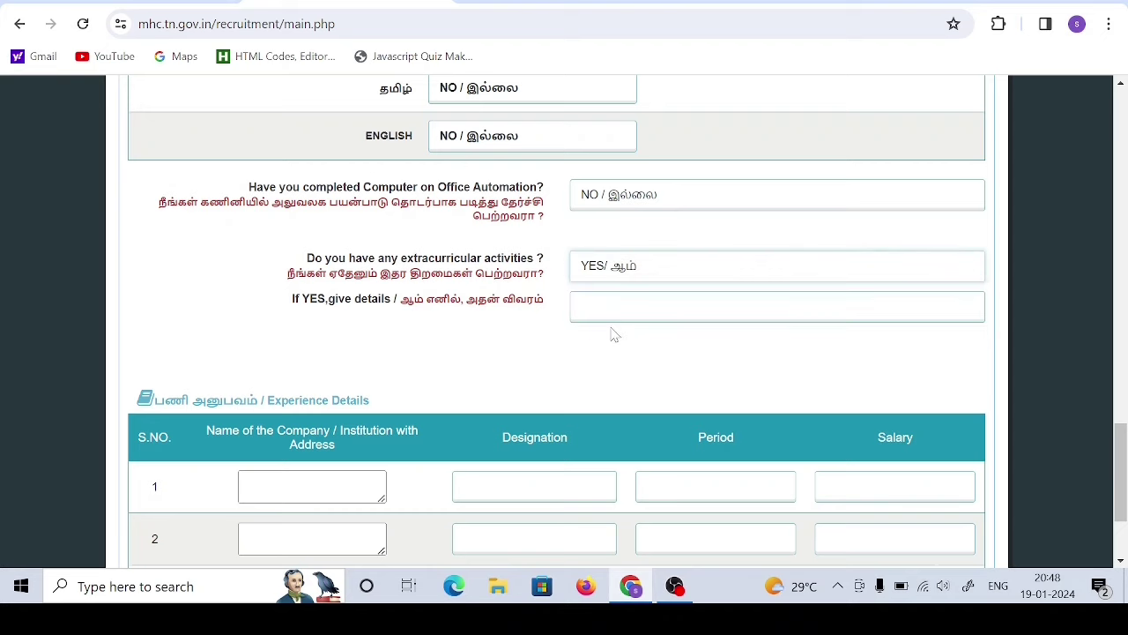
Tab through the empty Experience Details rows, leaving them blank.
scroll(582, 310, "down", 2)
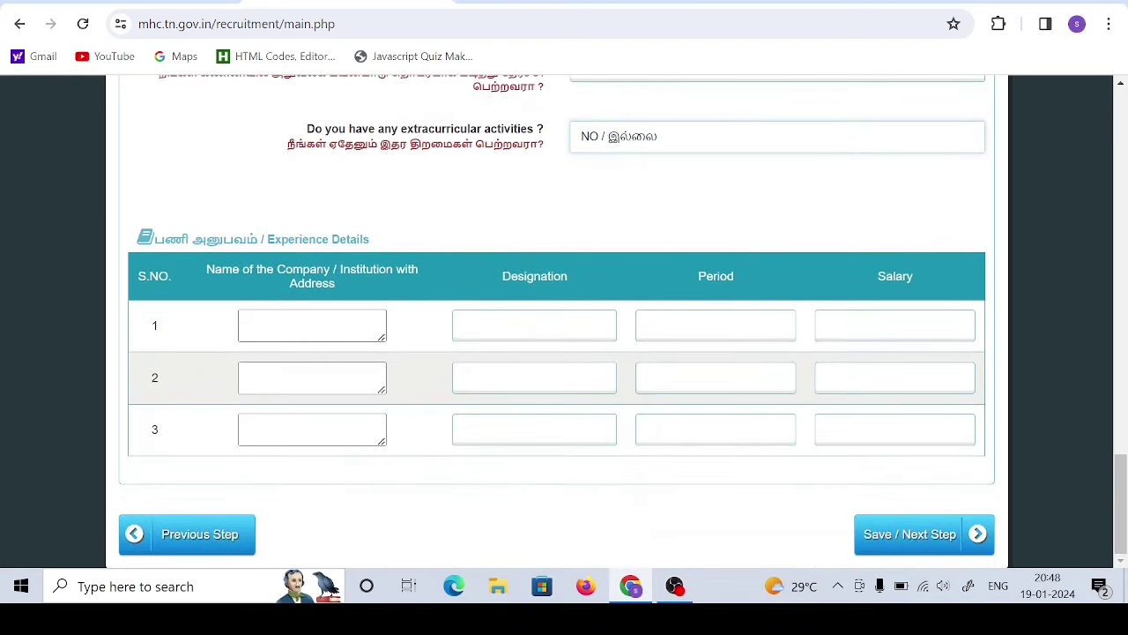
left_click(312, 325)
key("Tab")
key("Tab")
key("Tab")
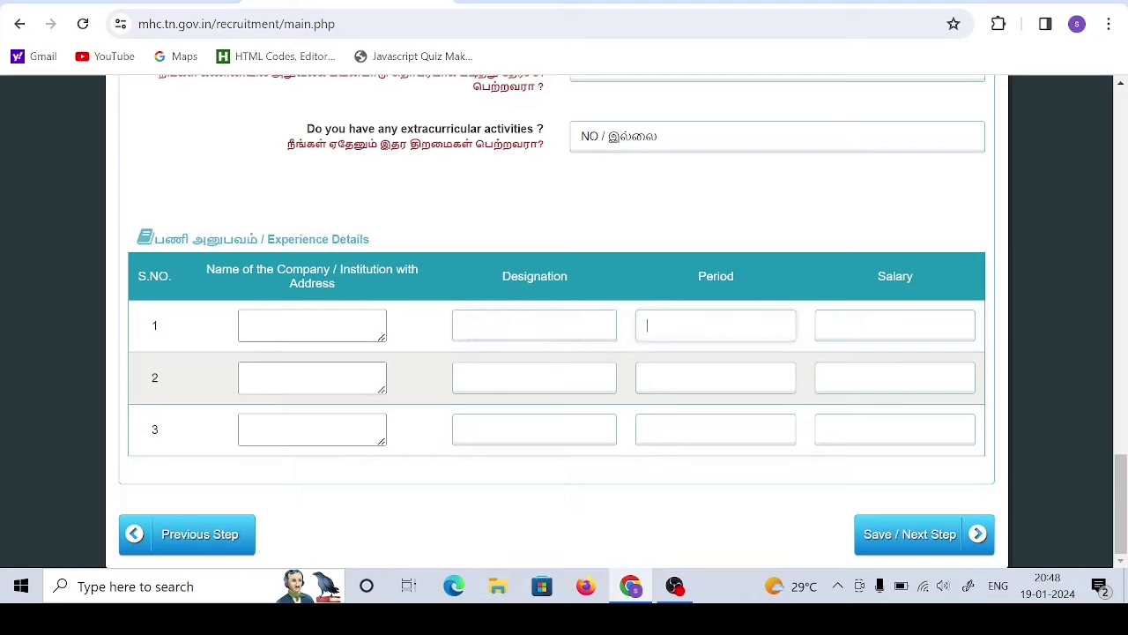
key("Tab")
key("Tab")
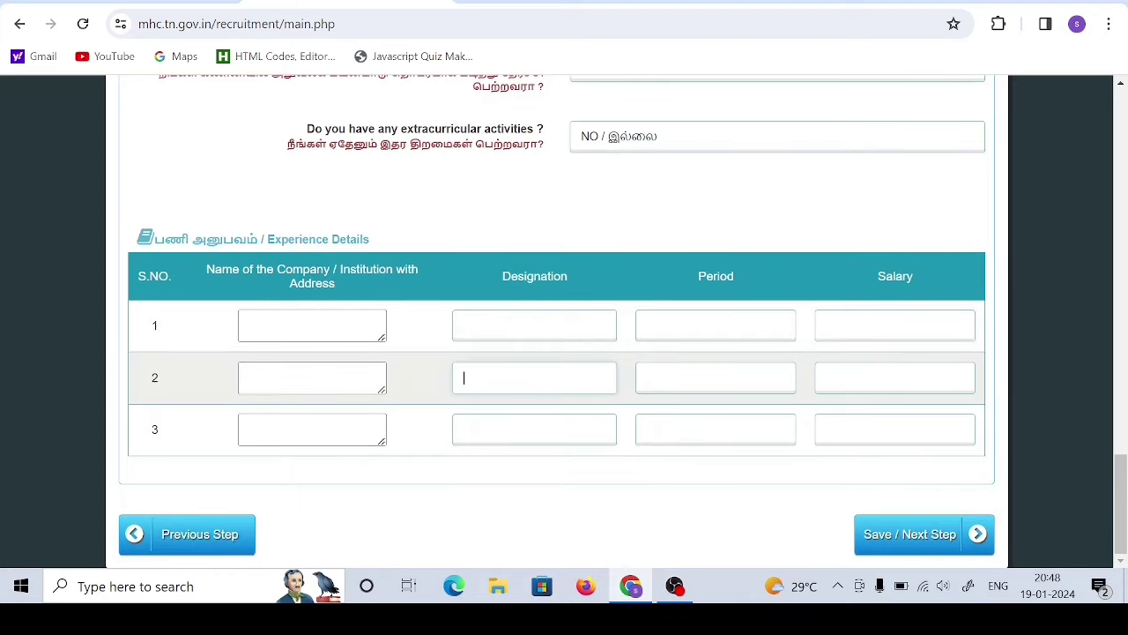
Save the education details with Save / Next Step and acknowledge the confirmation.
left_click(900, 536)
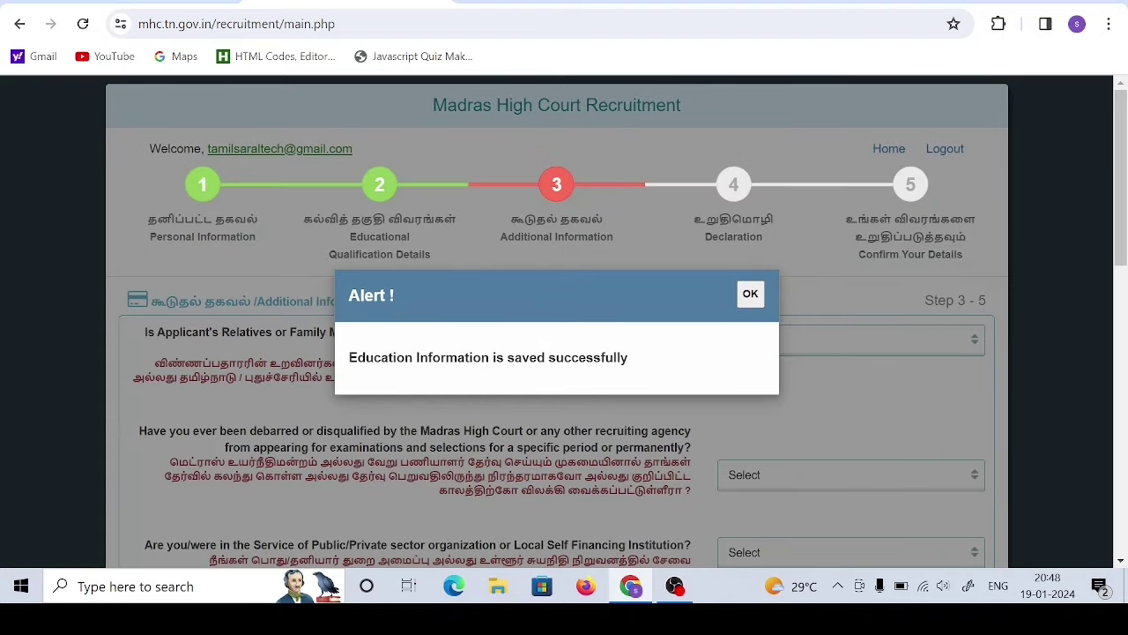
left_click(749, 296)
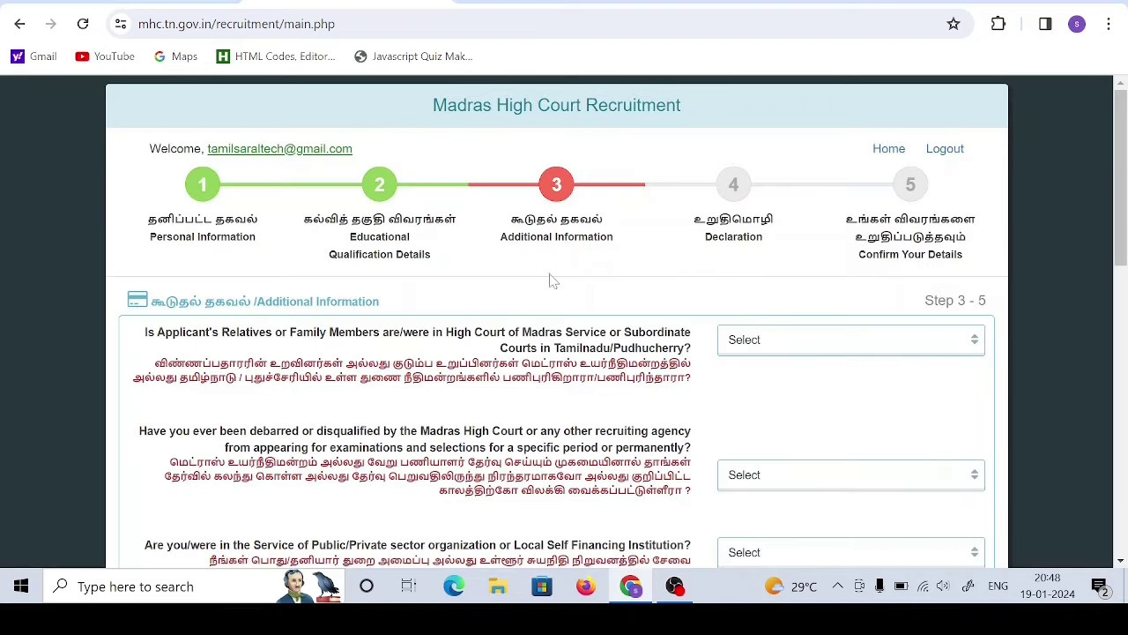
scroll(525, 304, "down", 2)
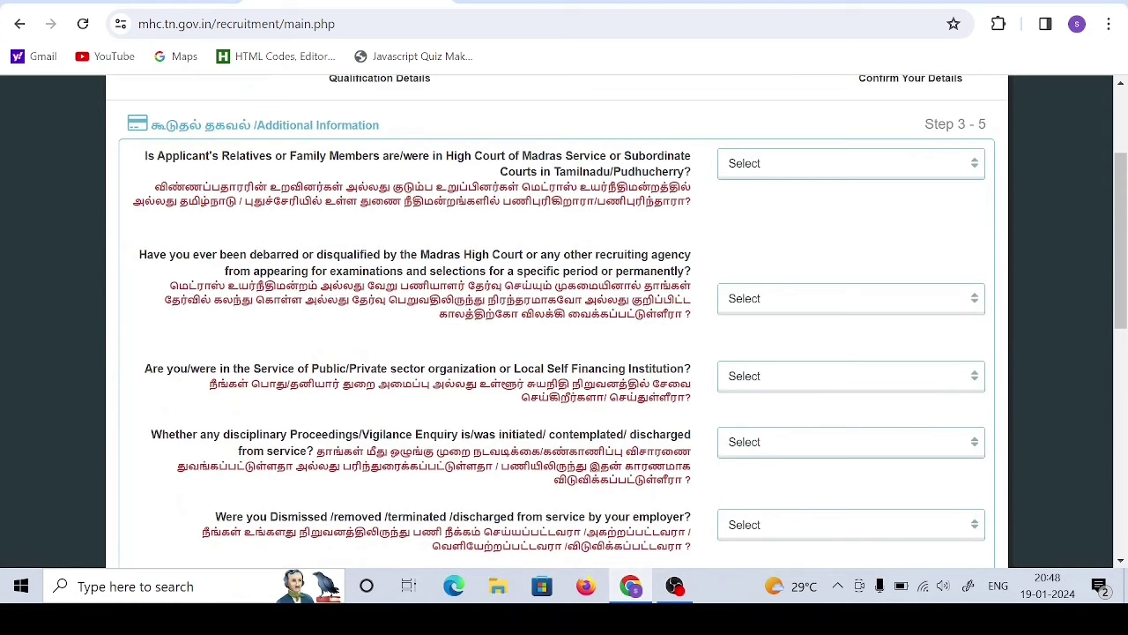
scroll(491, 317, "up", 1)
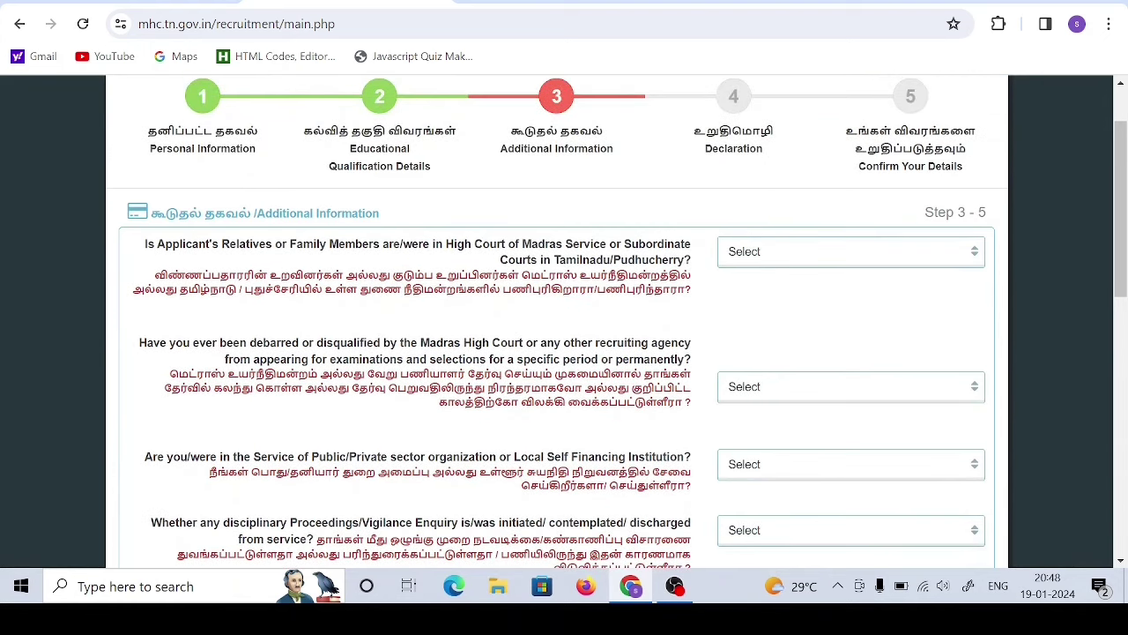
Set the relatives-in-court-service question to NO after briefly choosing YES.
left_click(805, 259)
left_click(789, 293)
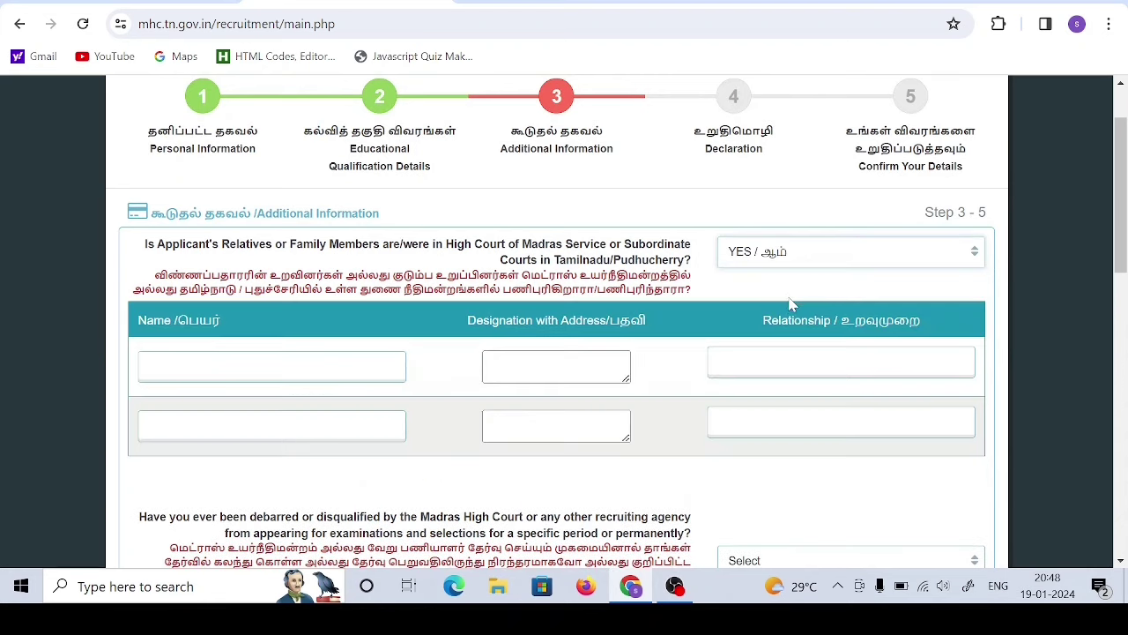
key("Tab")
key("Tab")
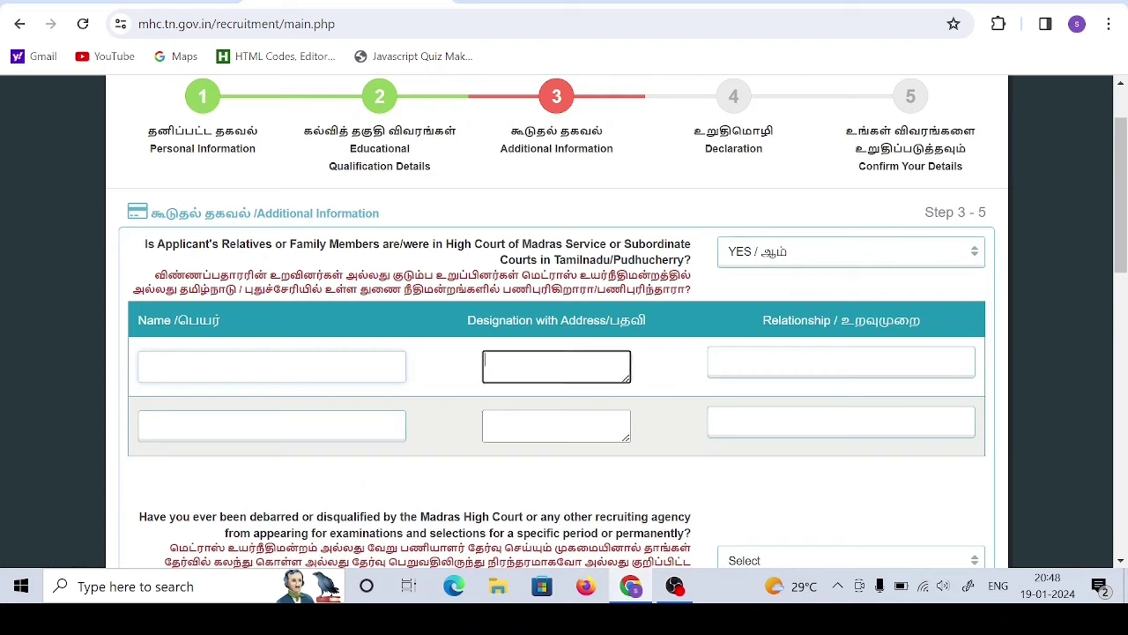
left_click(841, 362)
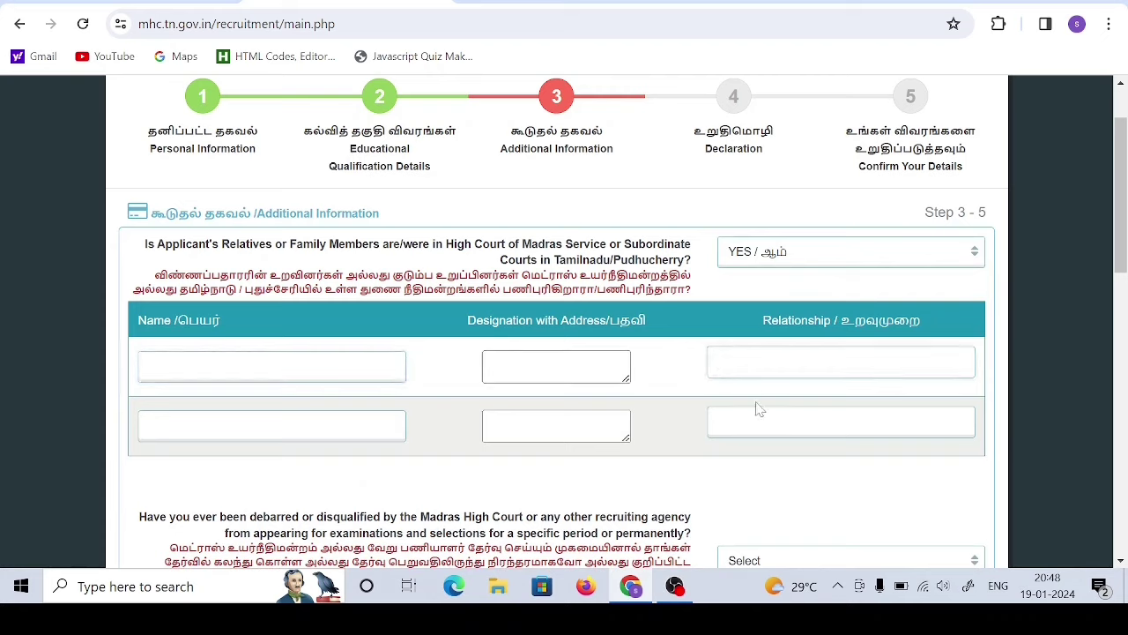
left_click(864, 254)
left_click(811, 308)
scroll(388, 342, "down", 1)
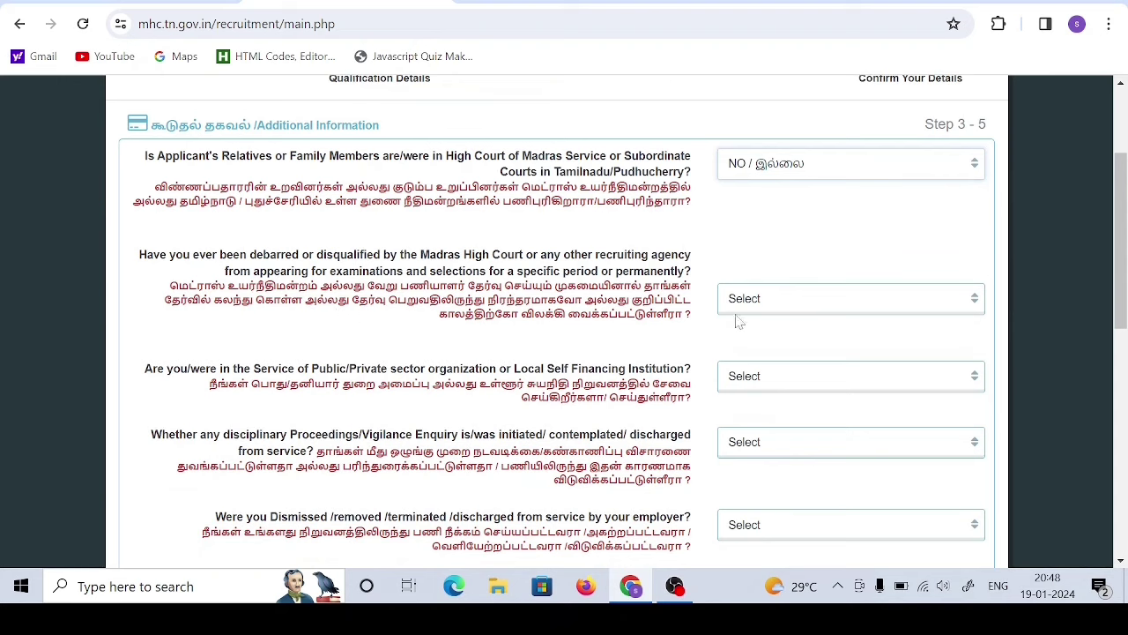
Answer NO to the debarment and public/private service questions.
left_click(776, 300)
left_click(772, 356)
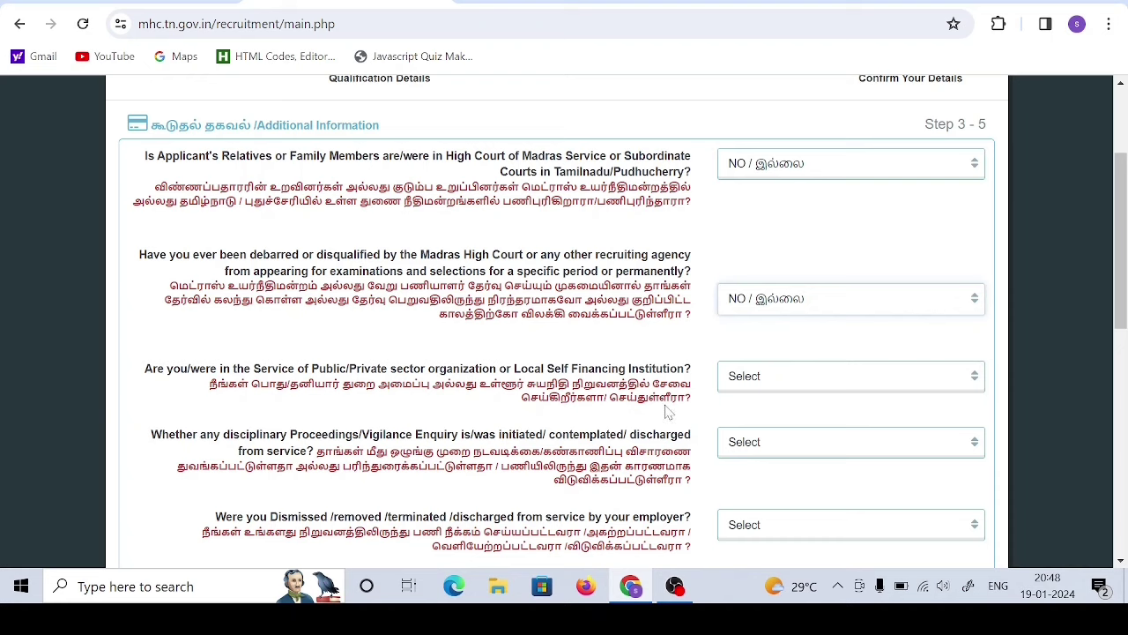
left_click(784, 377)
left_click(773, 432)
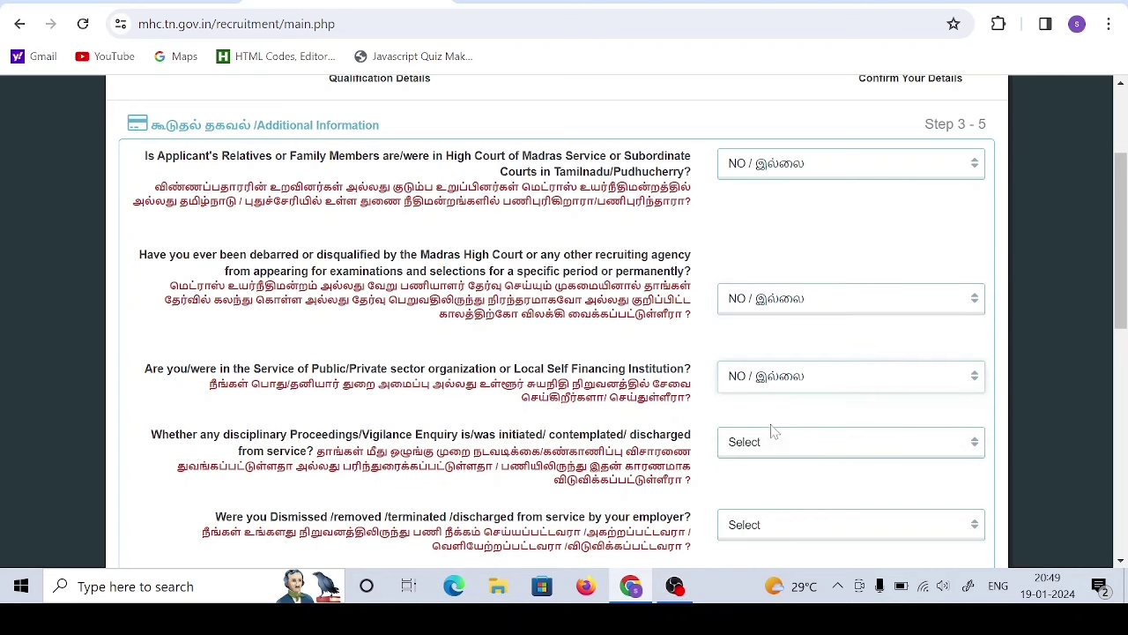
scroll(694, 398, "down", 3)
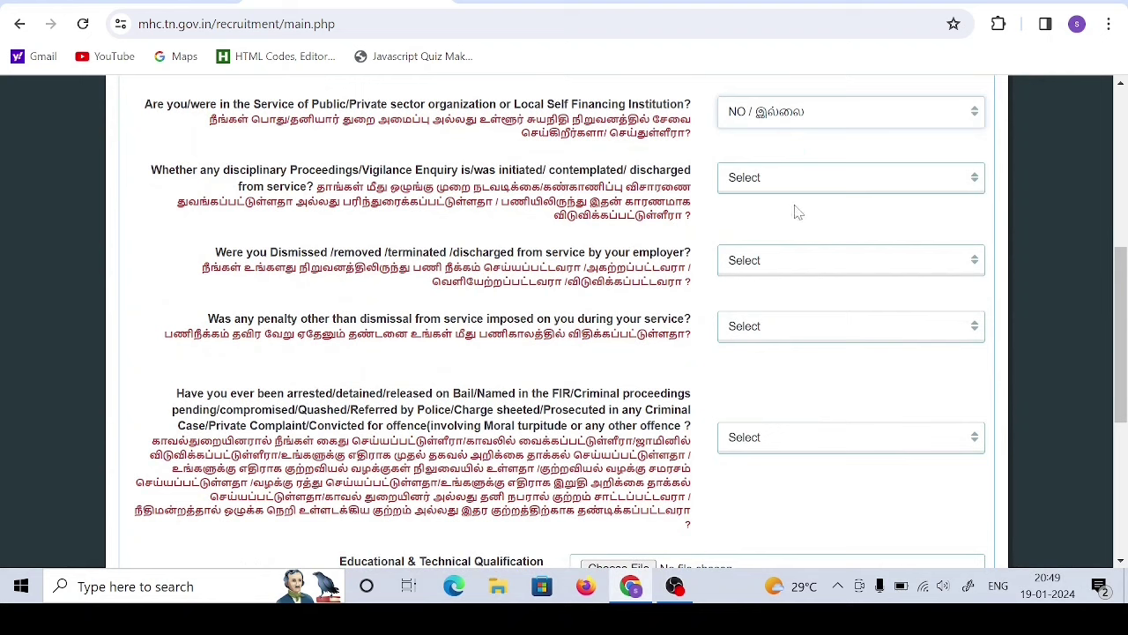
Answer NO to the disciplinary proceedings, dismissal and penalty questions.
left_click(814, 181)
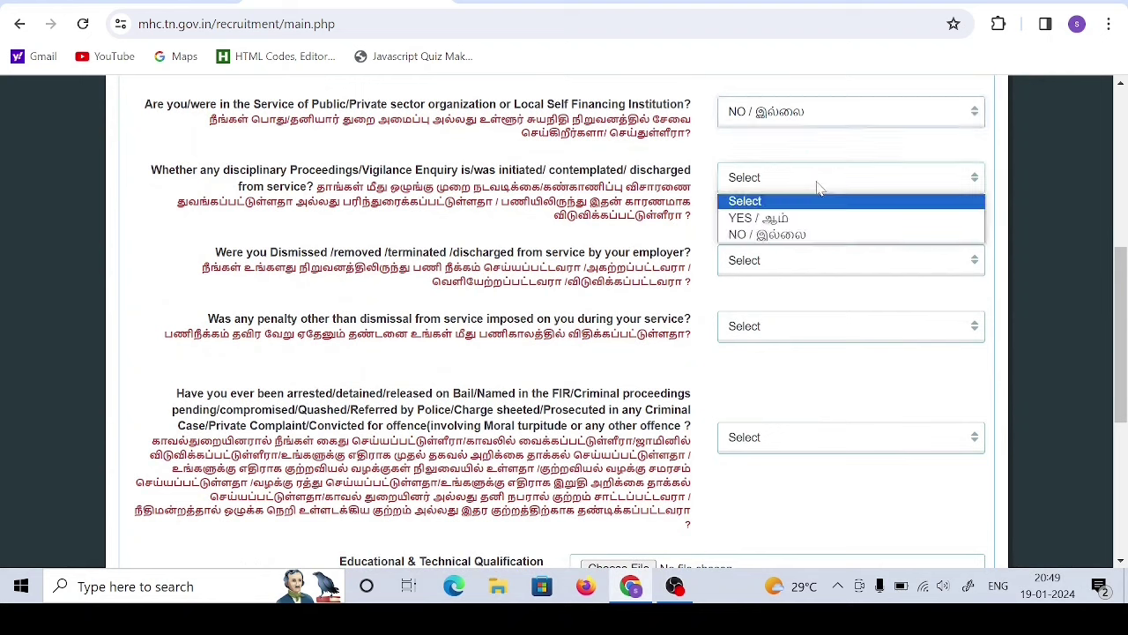
left_click(815, 234)
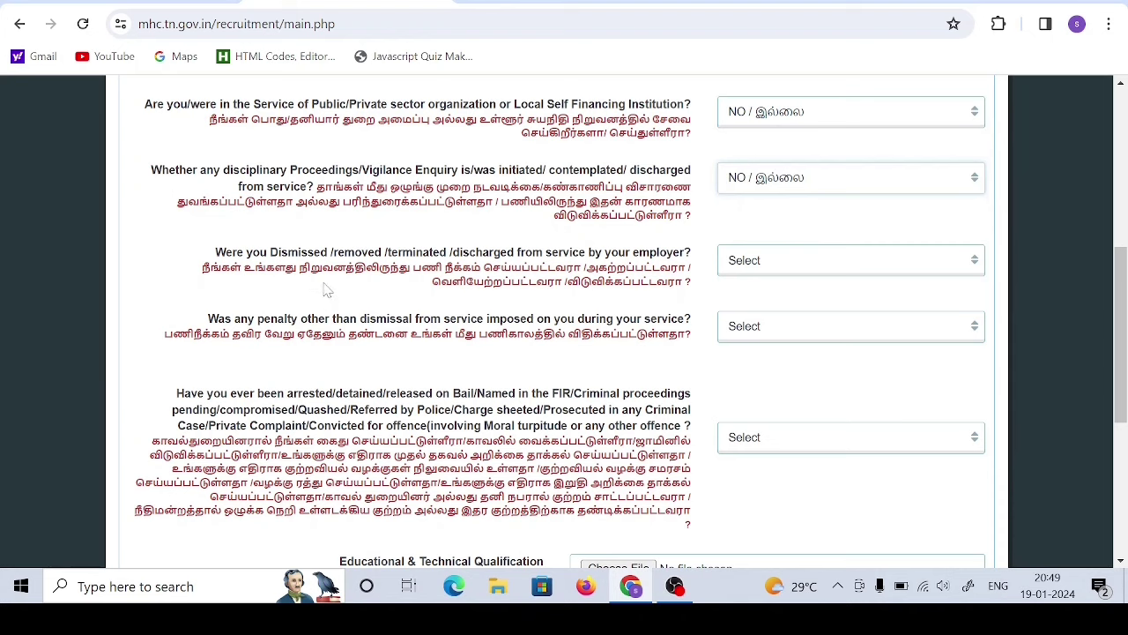
left_click(789, 262)
left_click(772, 318)
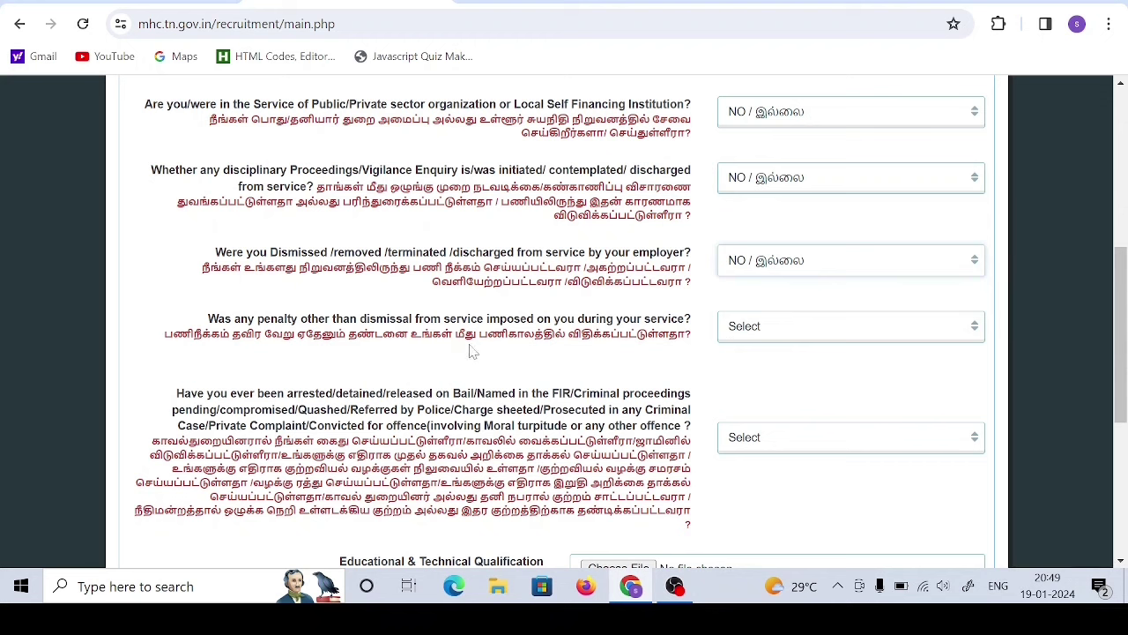
left_click(769, 327)
left_click(769, 379)
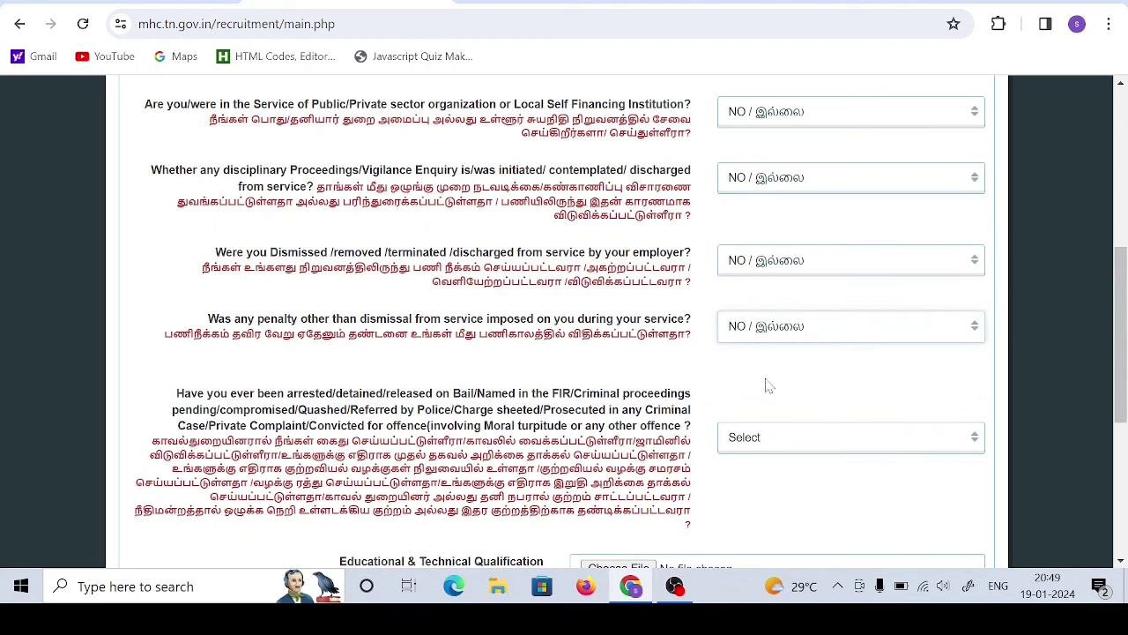
scroll(696, 395, "down", 1)
scroll(696, 394, "down", 2)
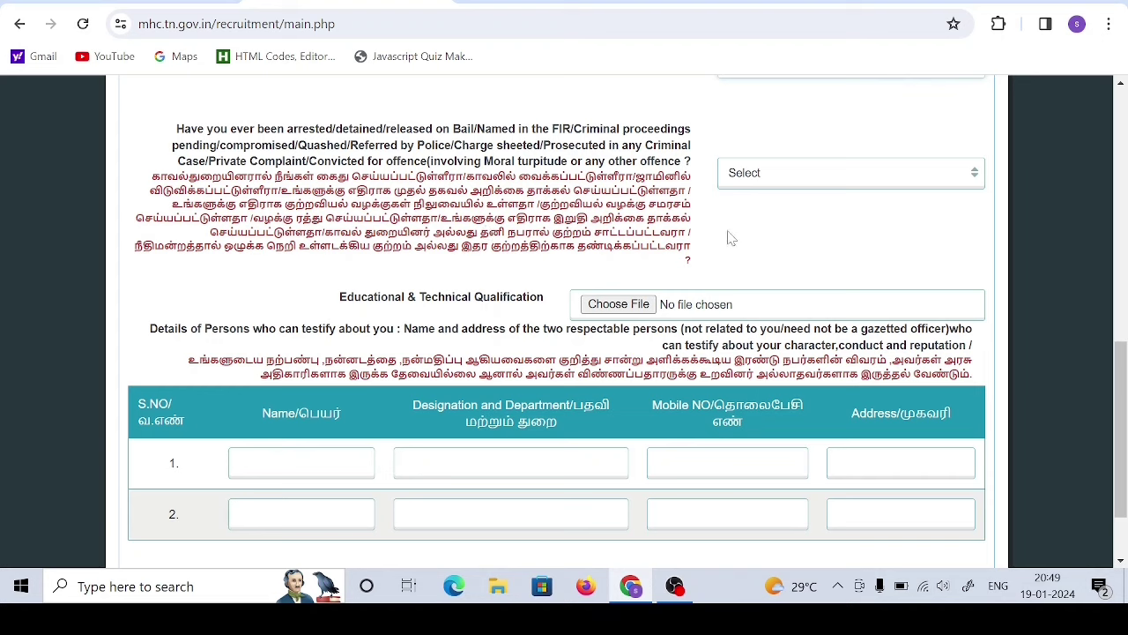
Mark the arrest question NO and attach ugm.pdf from the mhc folder as the qualification document.
left_click(836, 178)
left_click(832, 229)
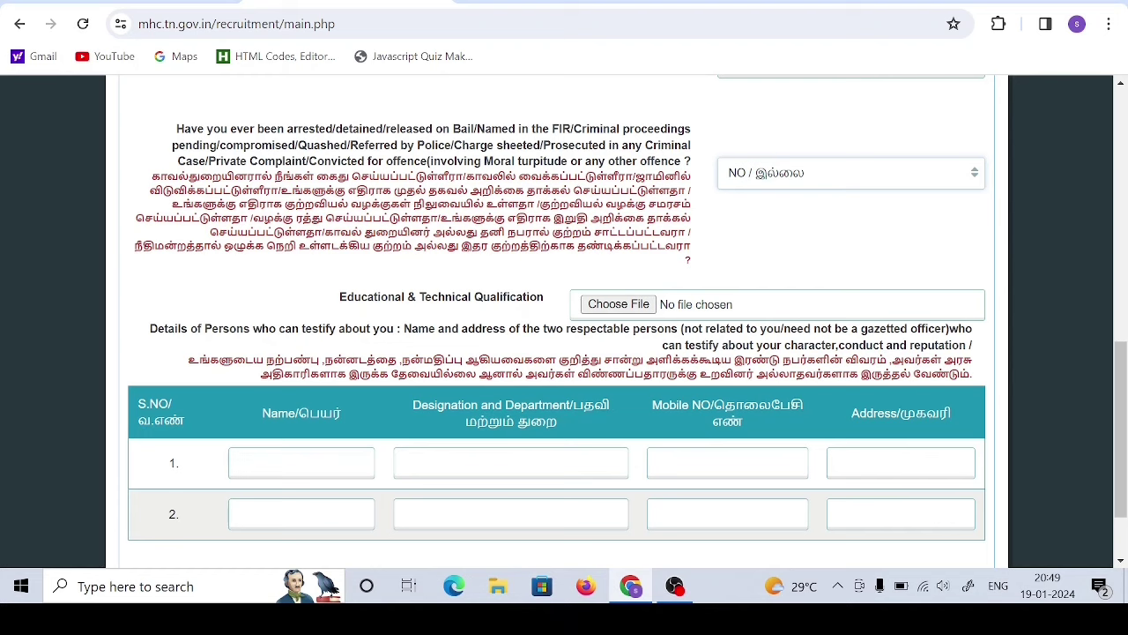
left_click(616, 305)
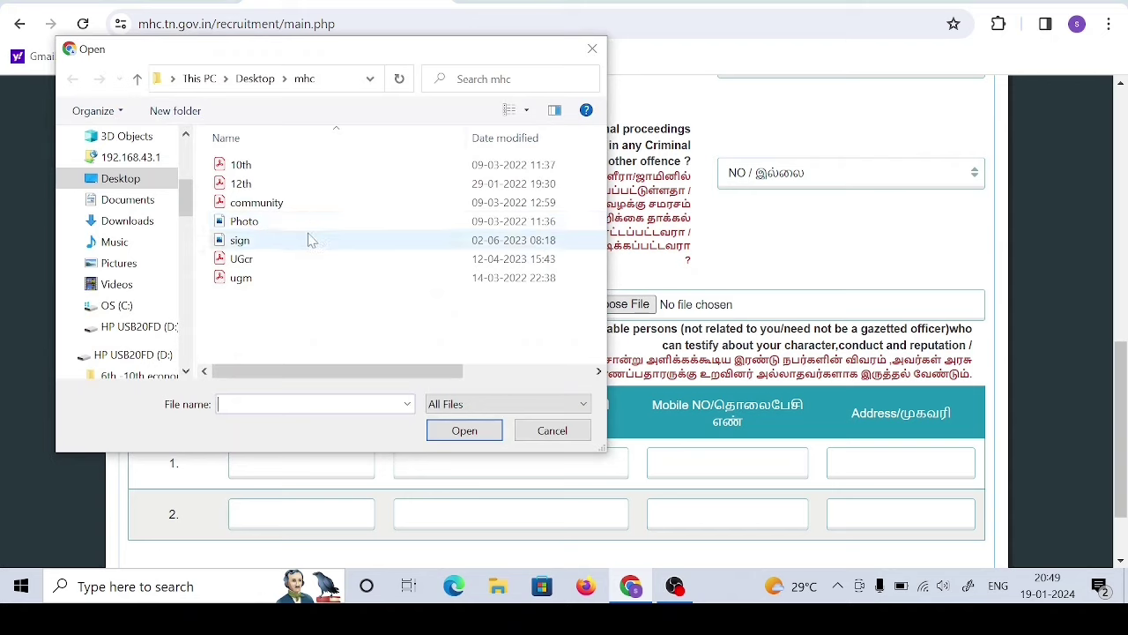
left_click(258, 279)
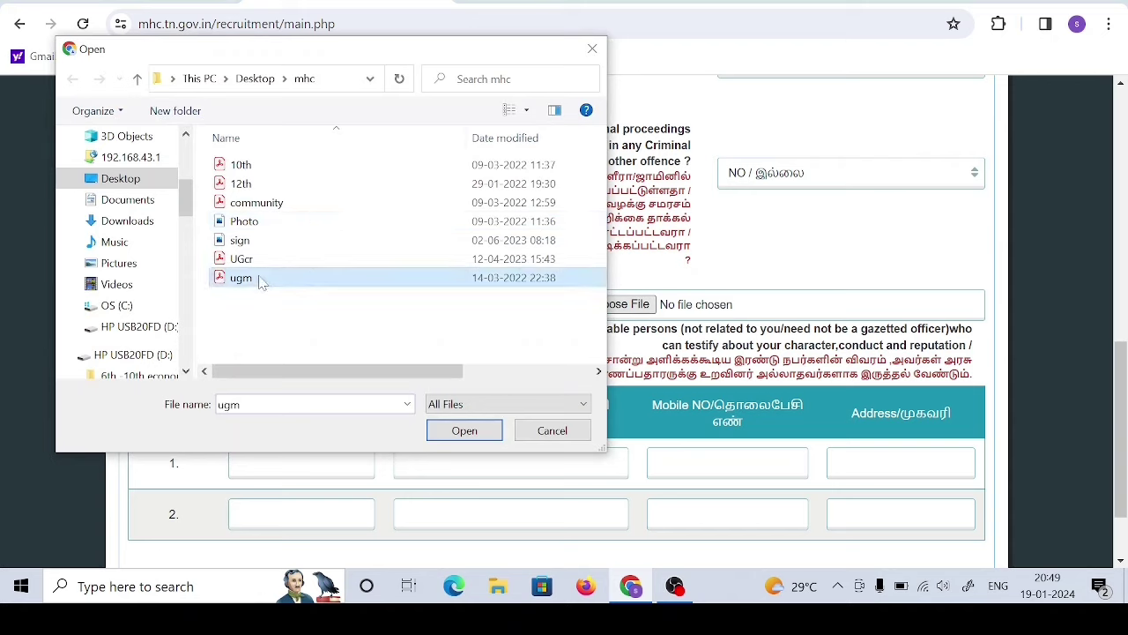
left_click(462, 430)
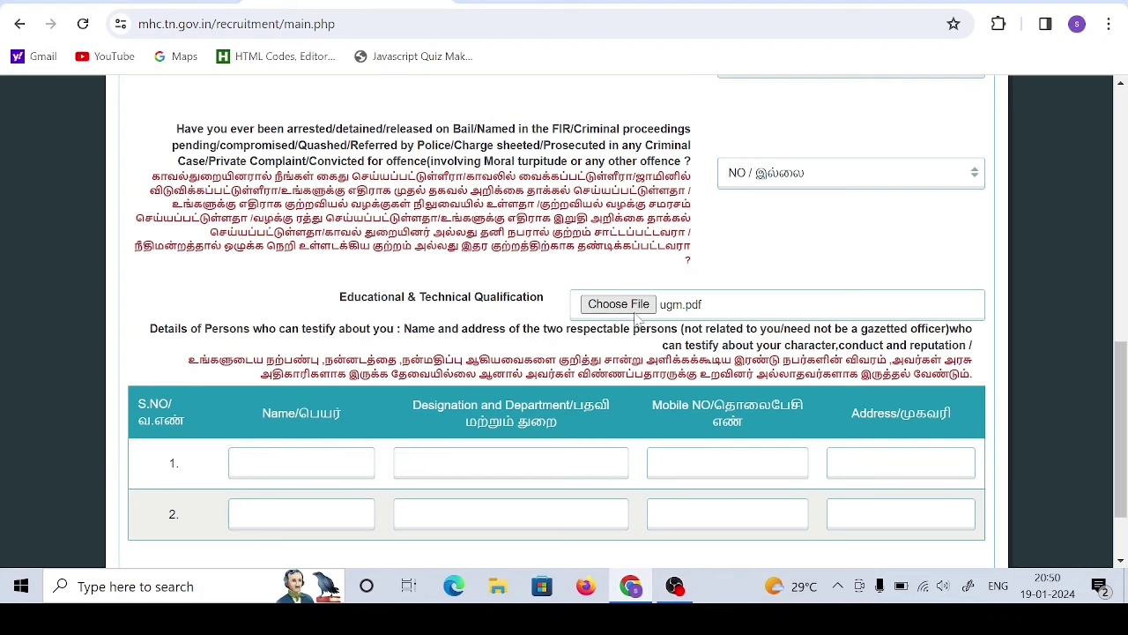
scroll(265, 351, "down", 1)
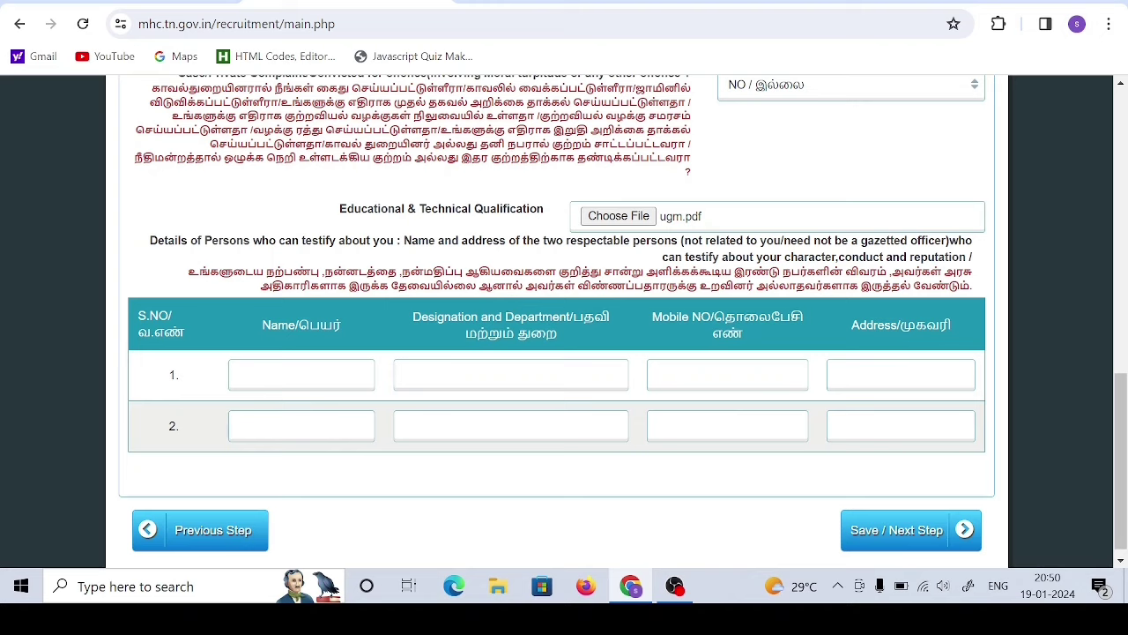
Fill row 1 with the first referee's name, designation FORMER, mobile number and address.
left_click_drag(734, 273, 973, 286)
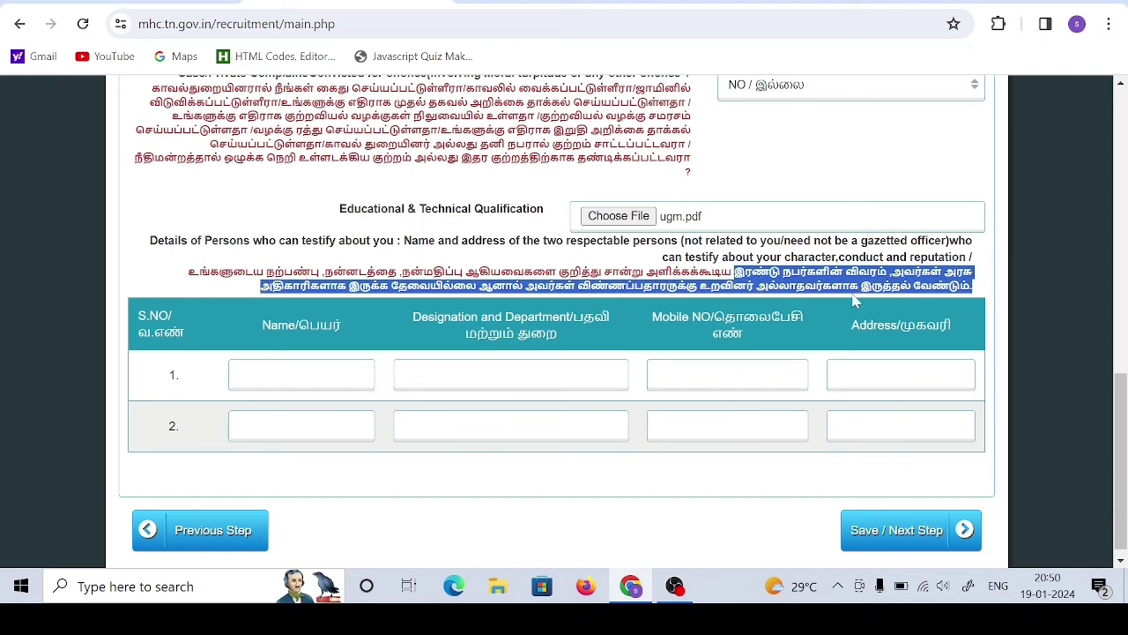
left_click(291, 375)
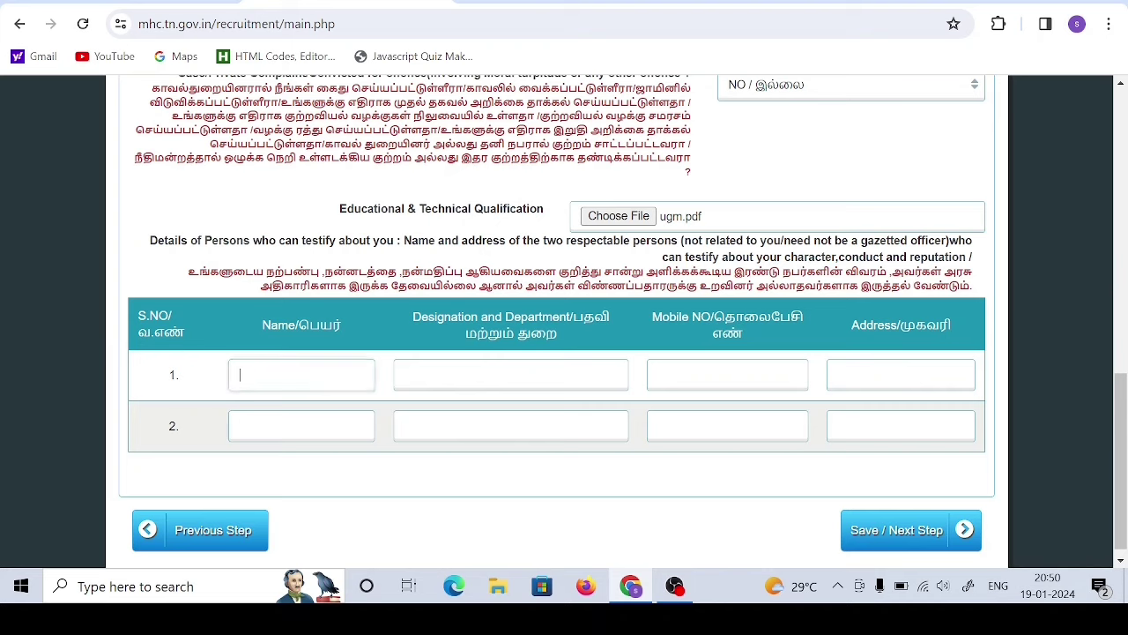
type("SURESH")
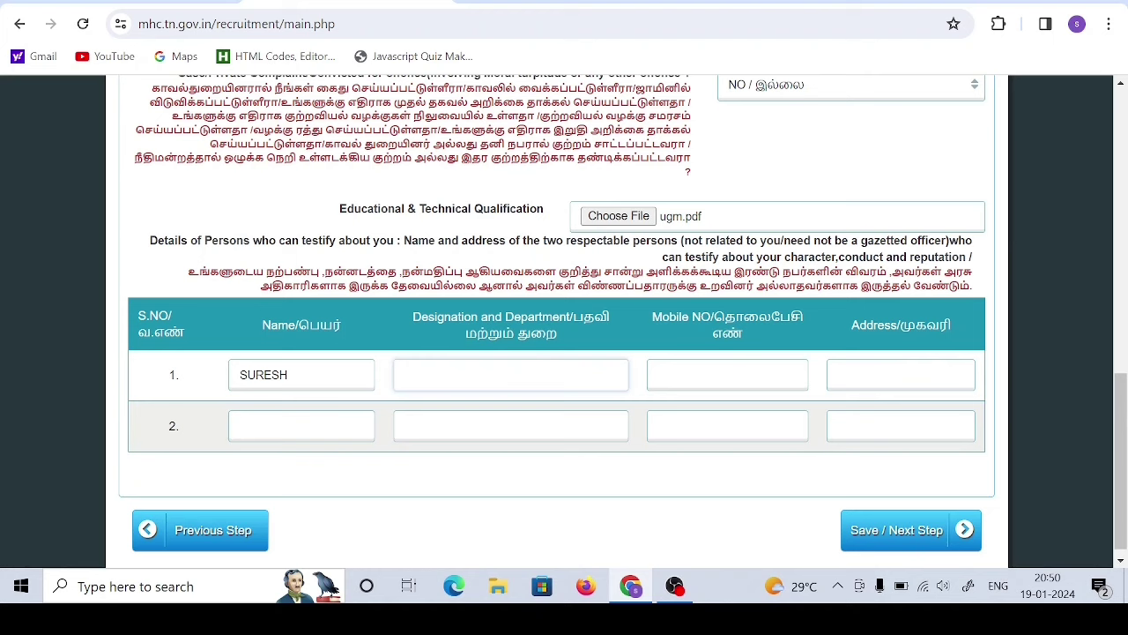
type("FORMER")
left_click(706, 368)
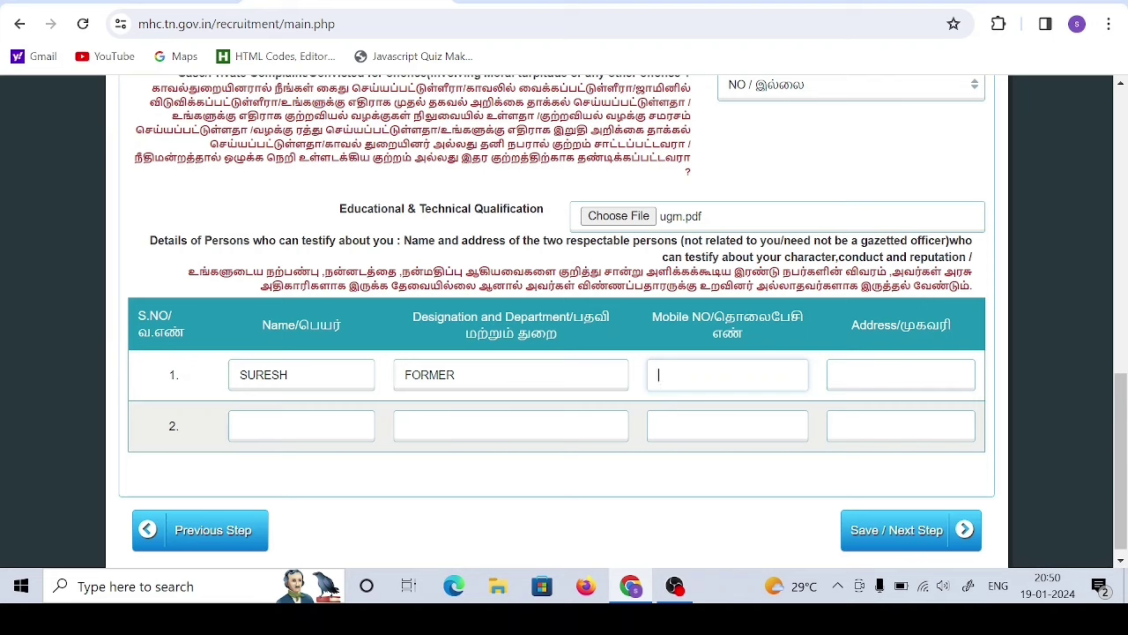
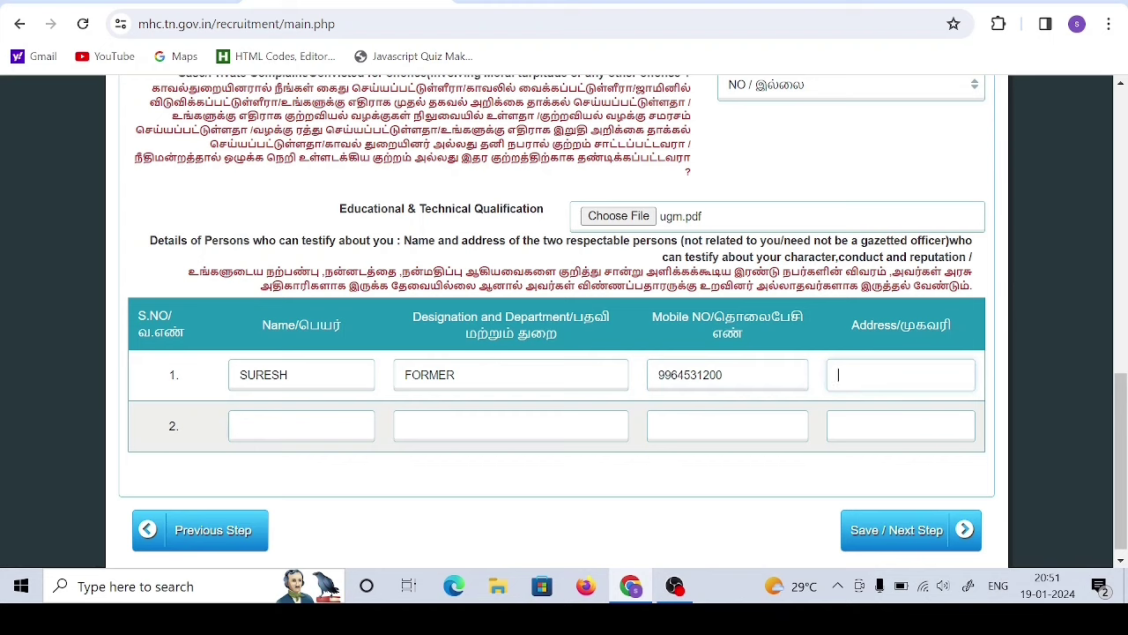
type("ANSJD")
Fill row 2 with the second referee's name, designation KOOLI, mobile number and address.
left_click(301, 425)
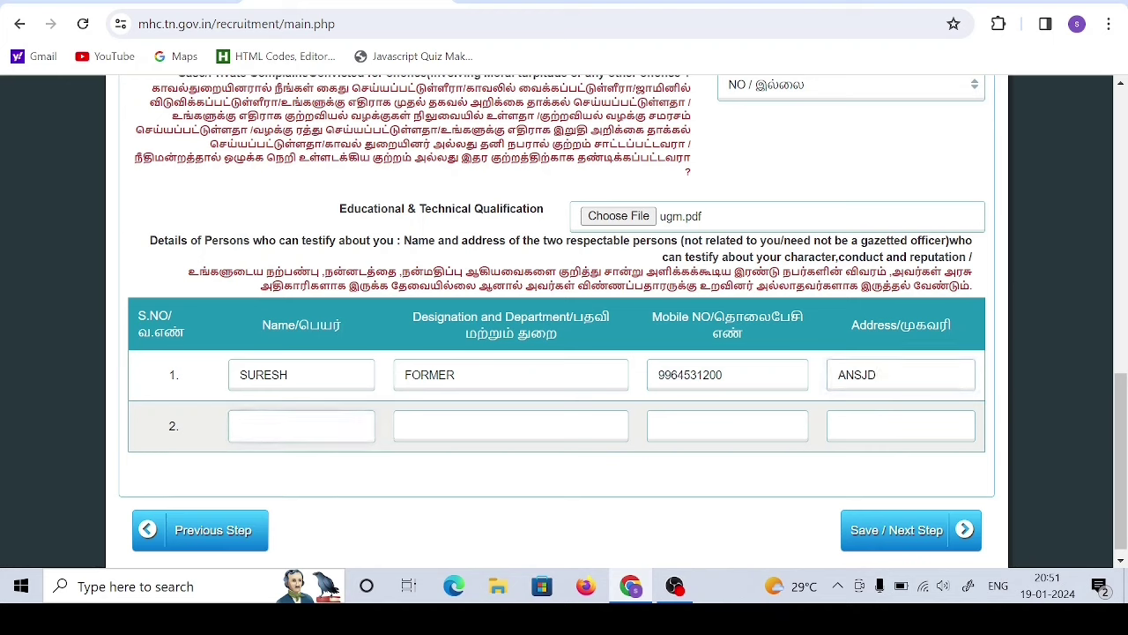
type("DHARmAN")
left_click(510, 426)
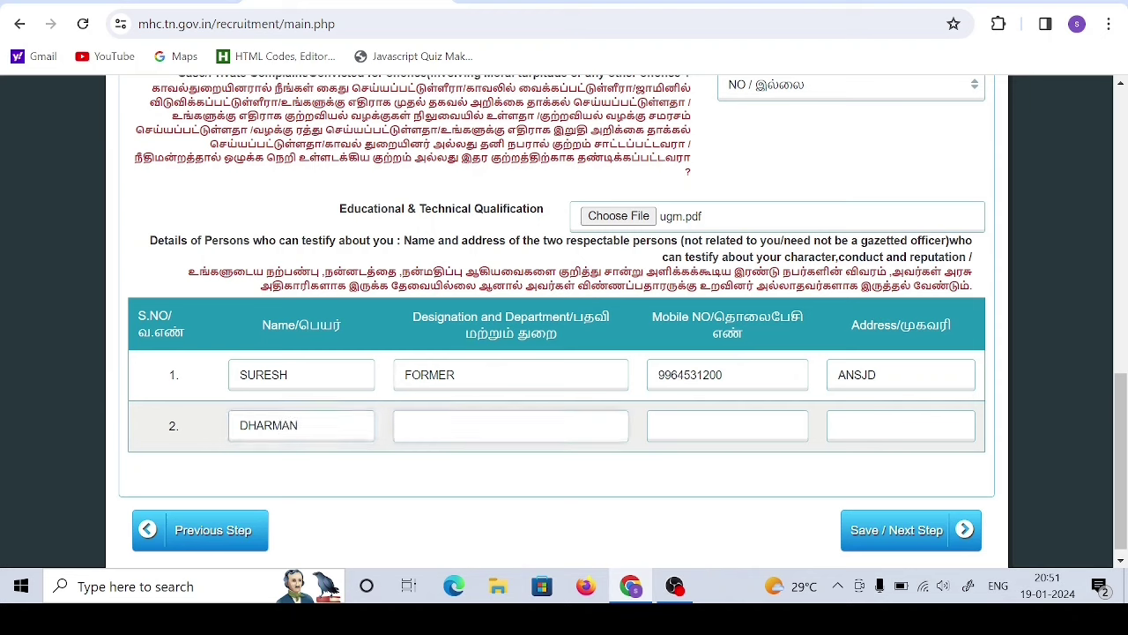
type("KOOLI")
left_click(697, 426)
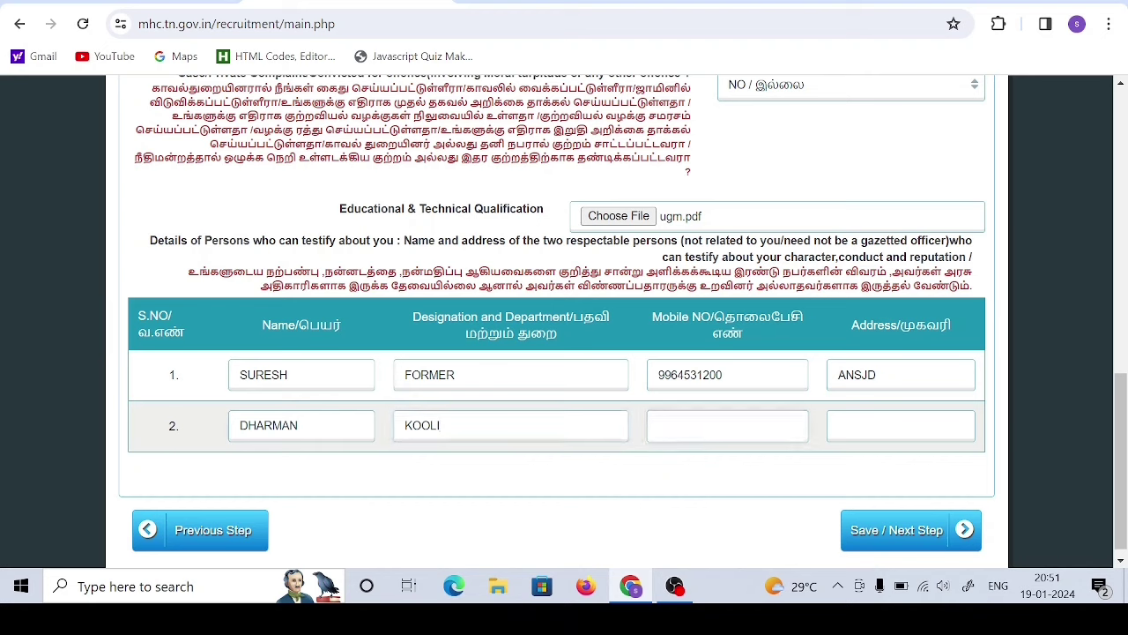
type("1234567890")
left_click(903, 424)
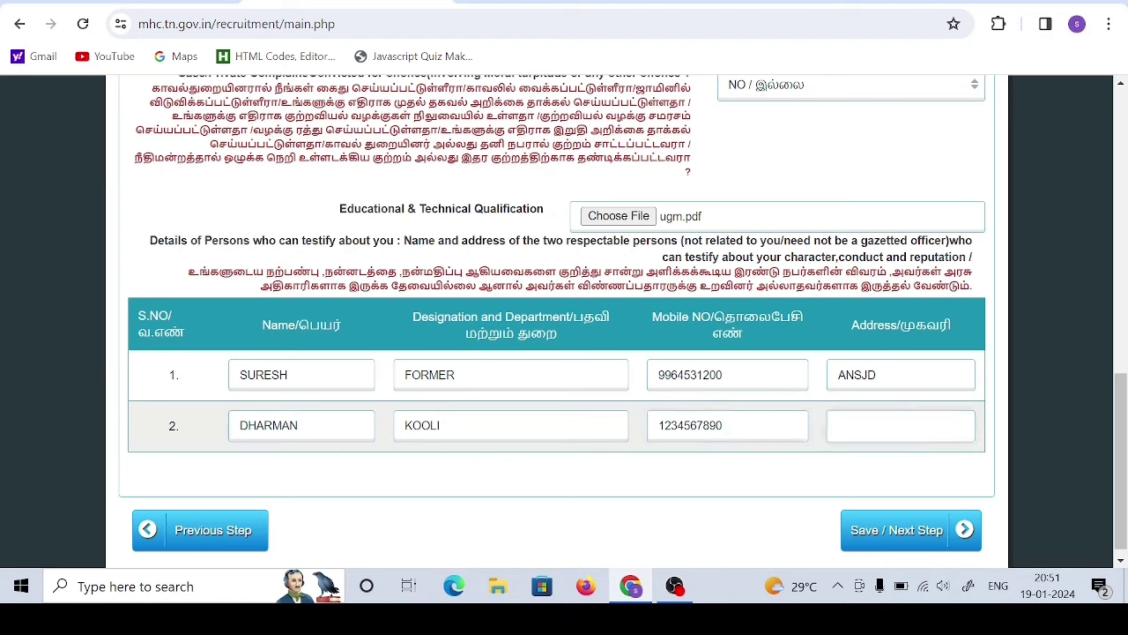
type("ADRHJJHFH")
Swap the oversized ugm.pdf qualification attachment for UGcr.pdf to stay under the 1024 KB limit.
left_click(904, 536)
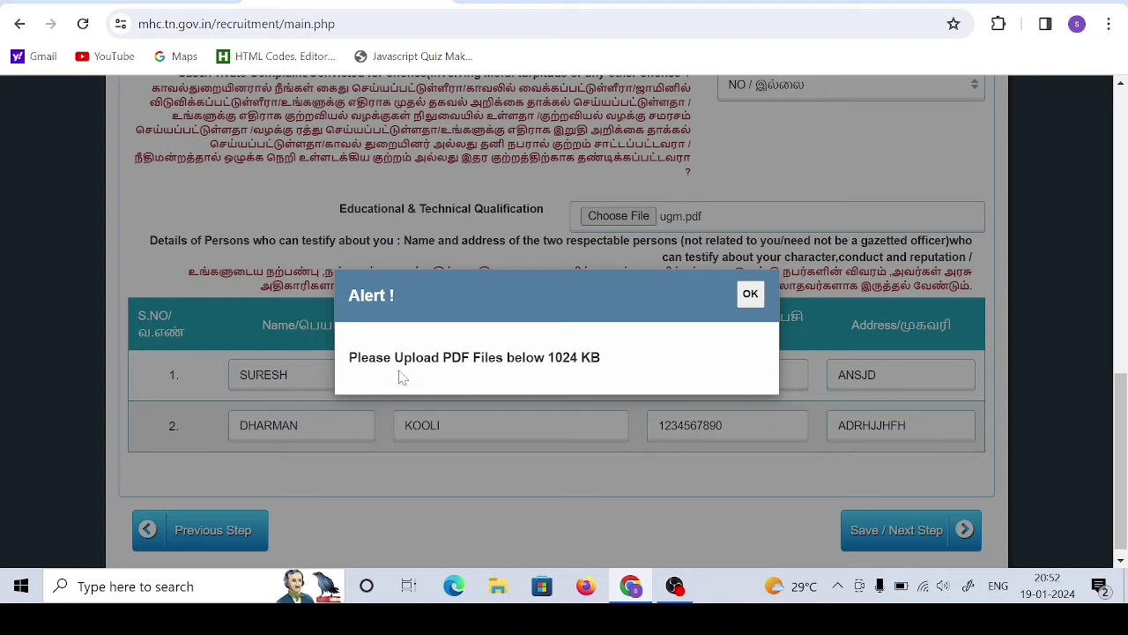
left_click_drag(547, 357, 600, 357)
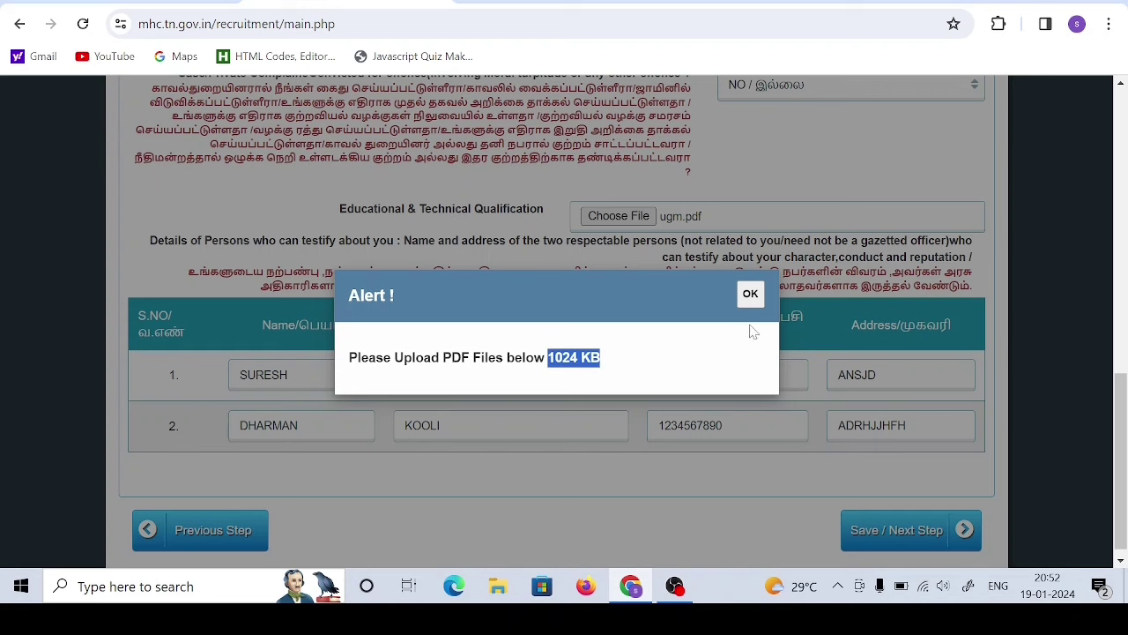
left_click(750, 293)
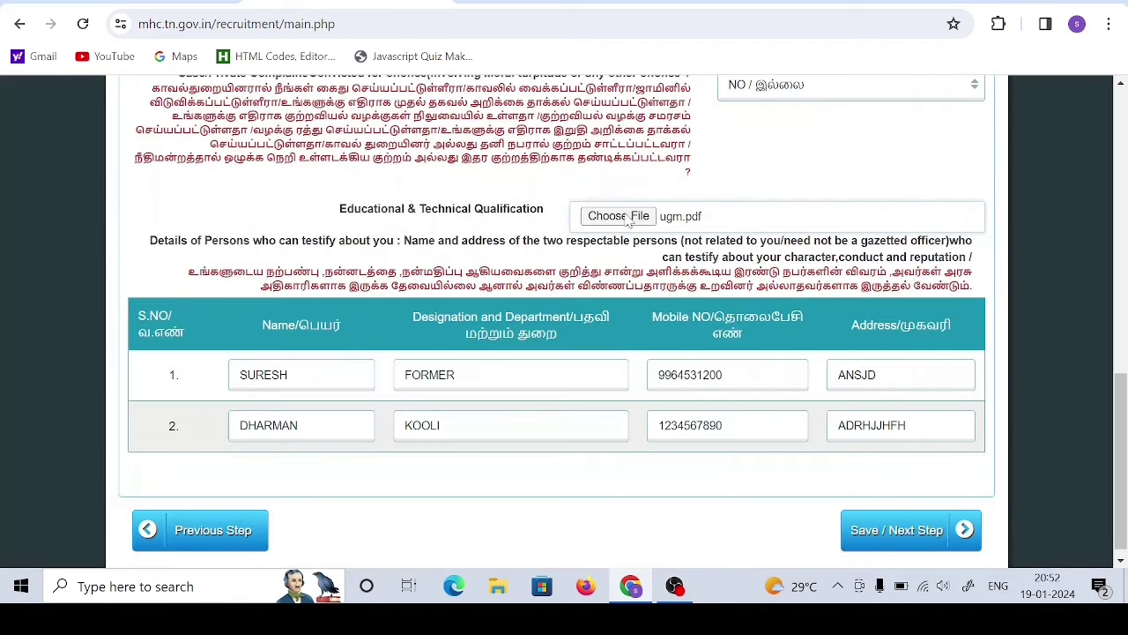
left_click(623, 214)
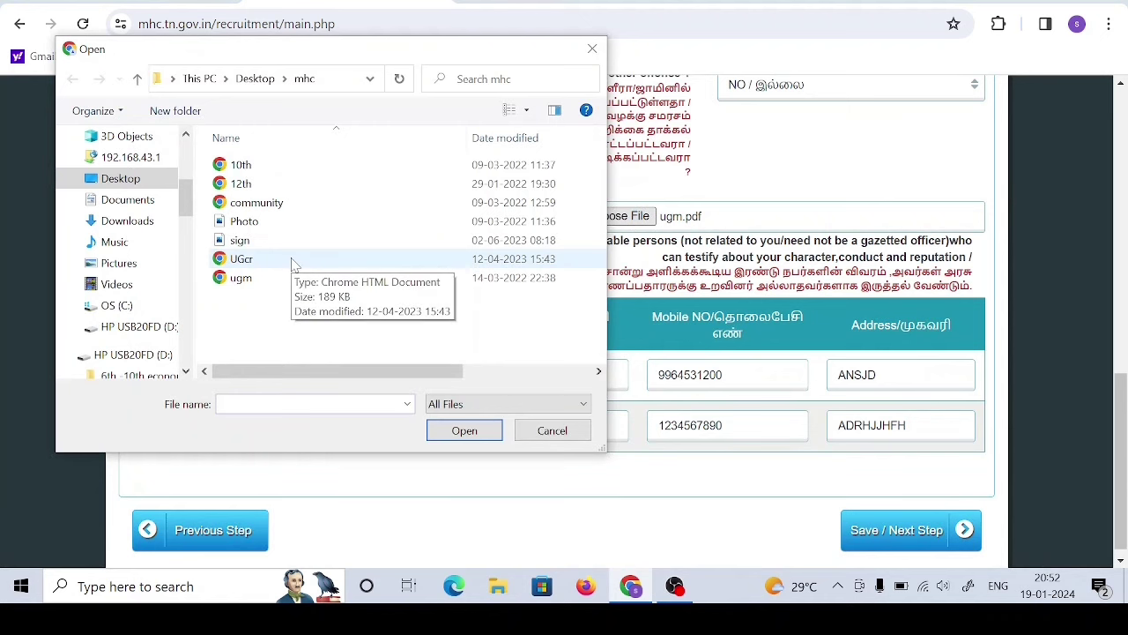
left_click(291, 261)
left_click(463, 431)
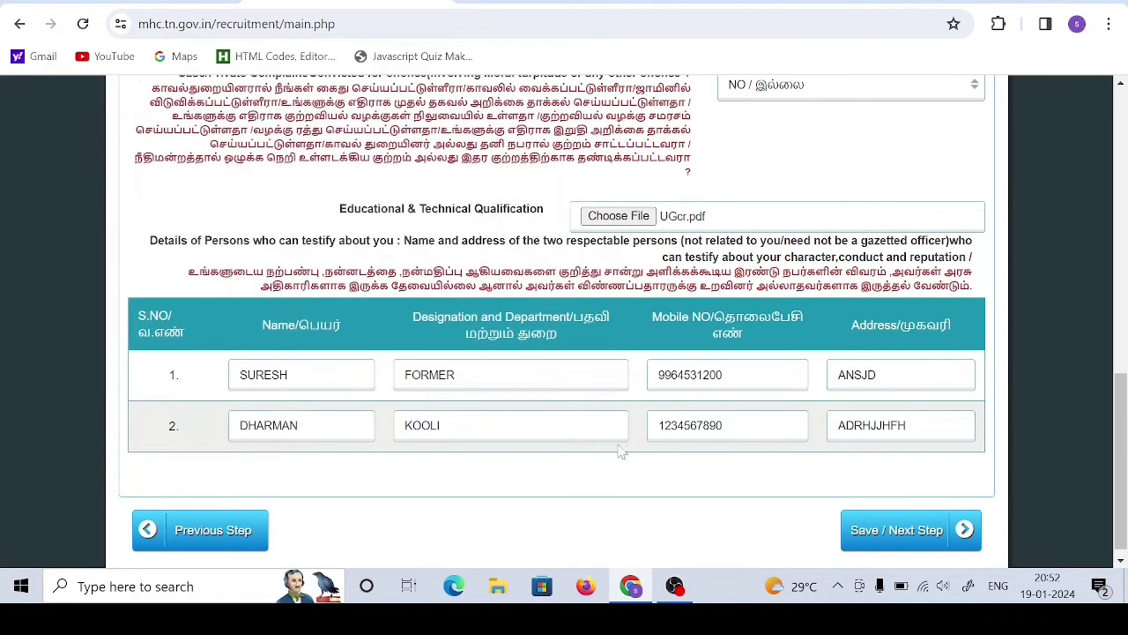
scroll(846, 494, "down", 1)
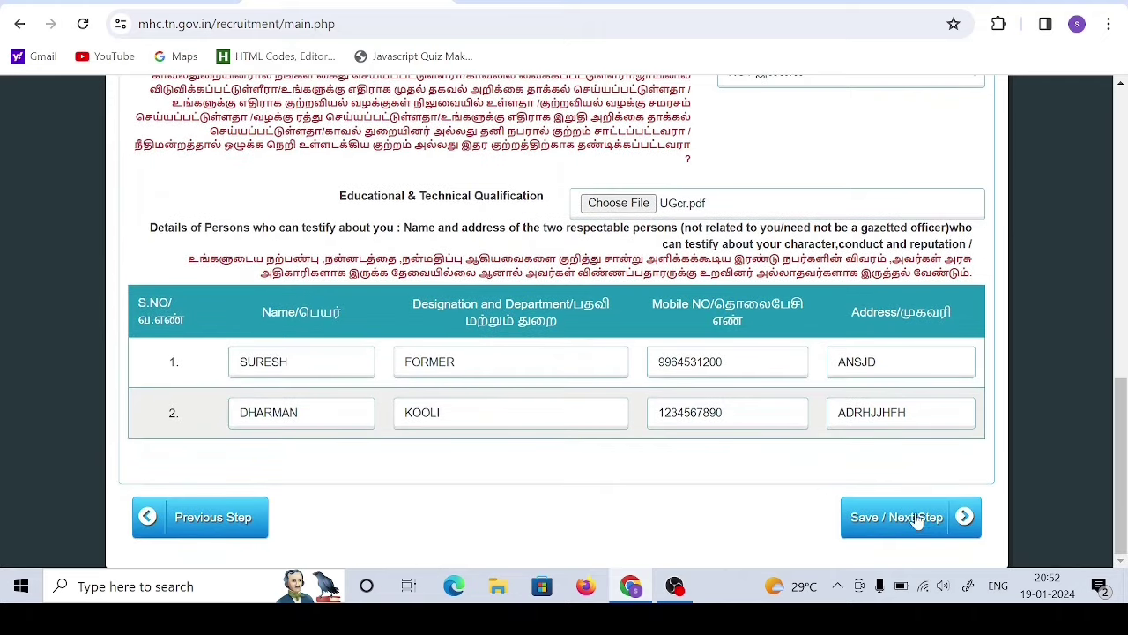
Save the additional information and acknowledge the saved-successfully alert.
left_click(908, 522)
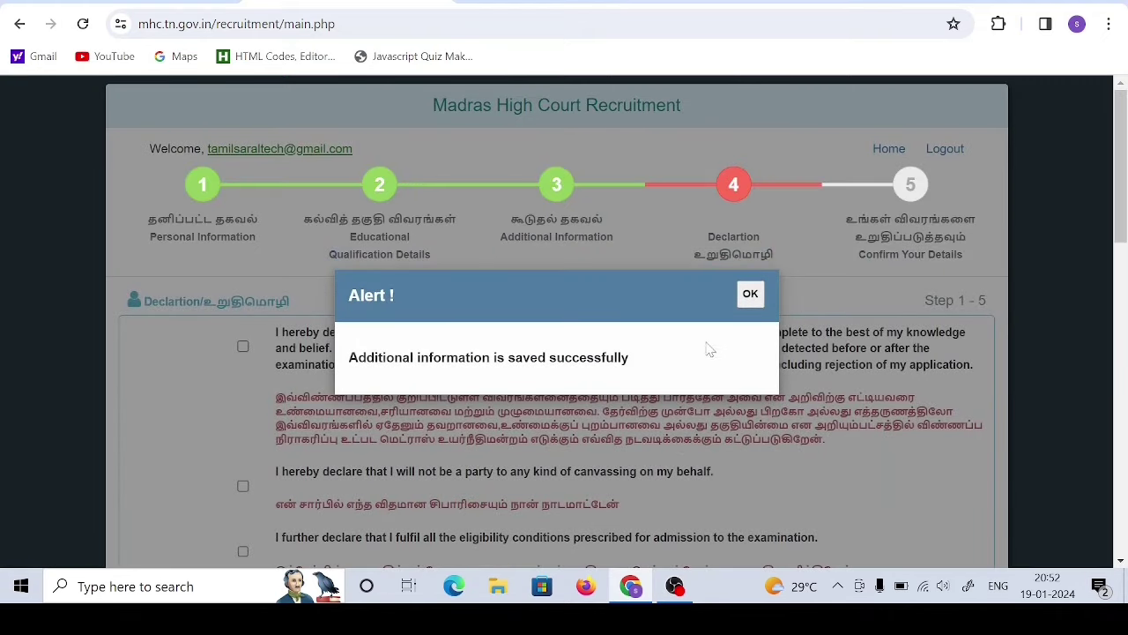
left_click(750, 294)
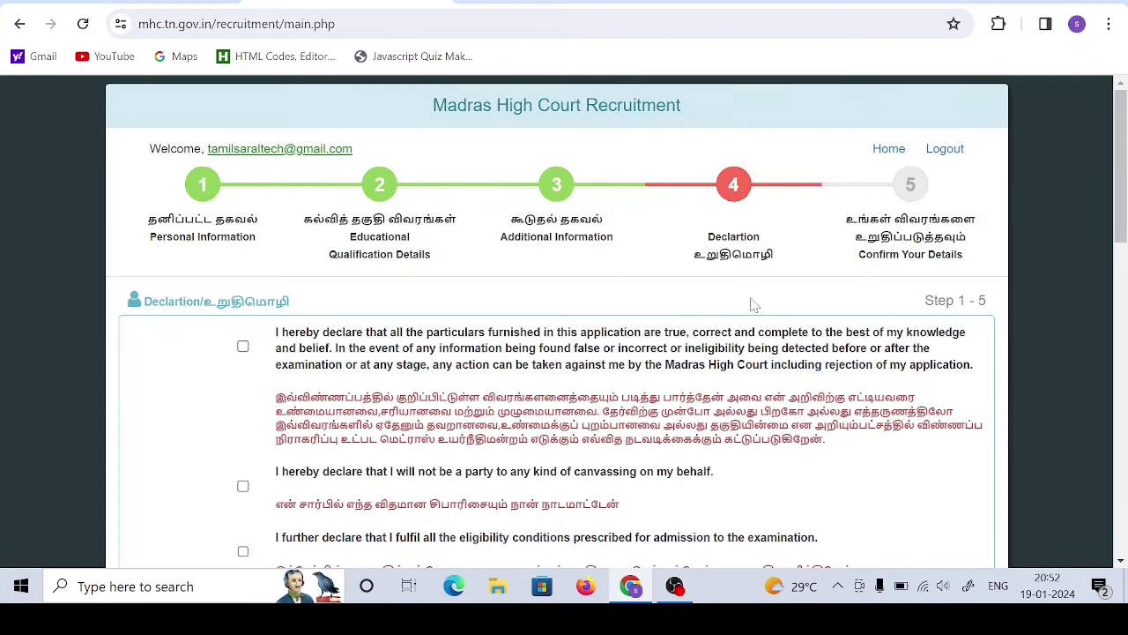
scroll(570, 312, "down", 1)
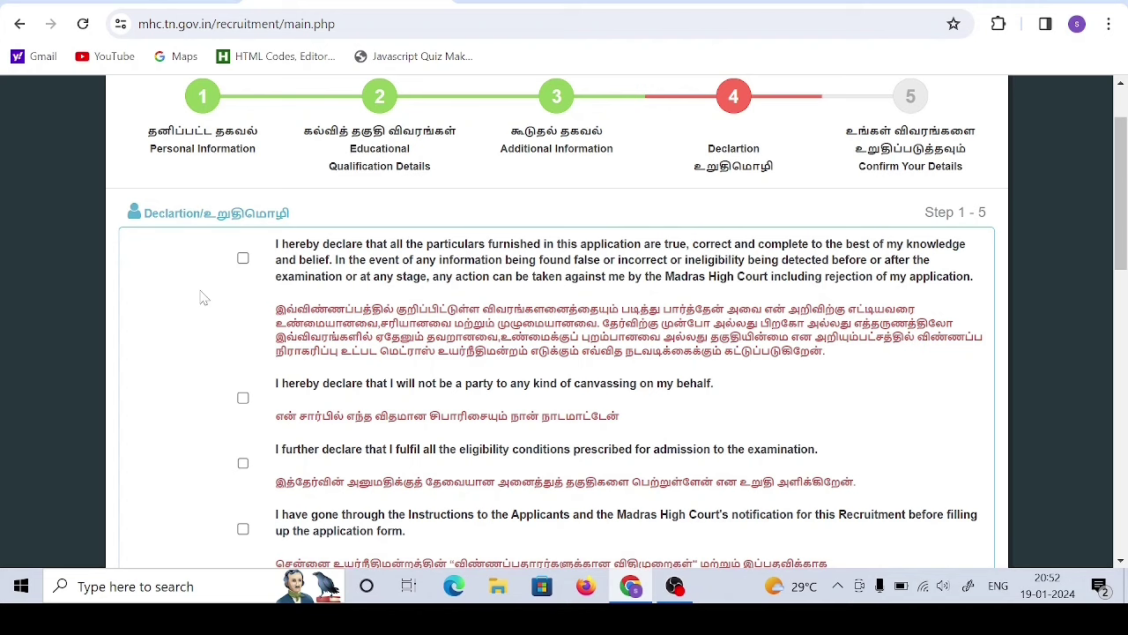
Tick the truthful-particulars, no-canvassing, eligibility, read-instructions and physical-standards declarations.
left_click(243, 257)
scroll(564, 352, "down", 1)
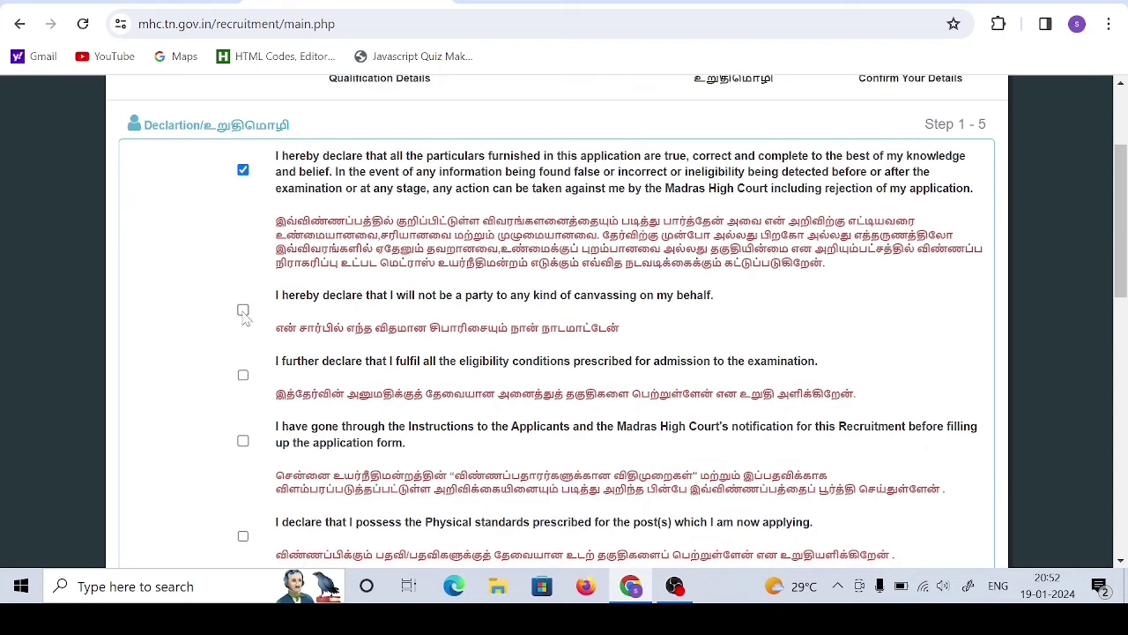
left_click(243, 311)
scroll(564, 318, "down", 1)
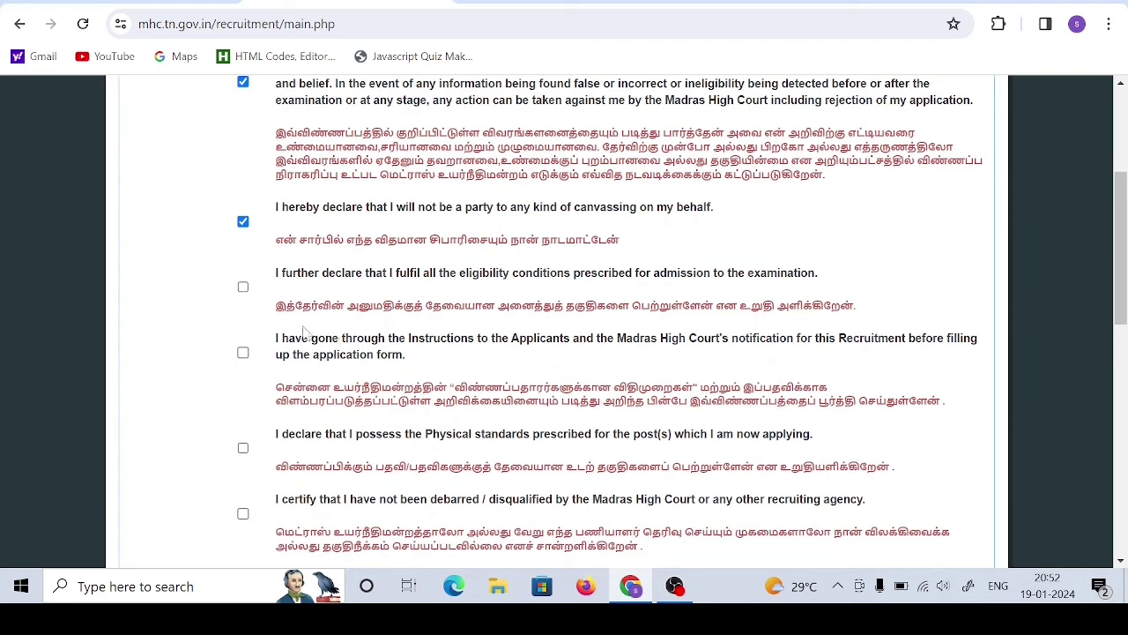
left_click(243, 290)
left_click(244, 352)
scroll(304, 388, "down", 1)
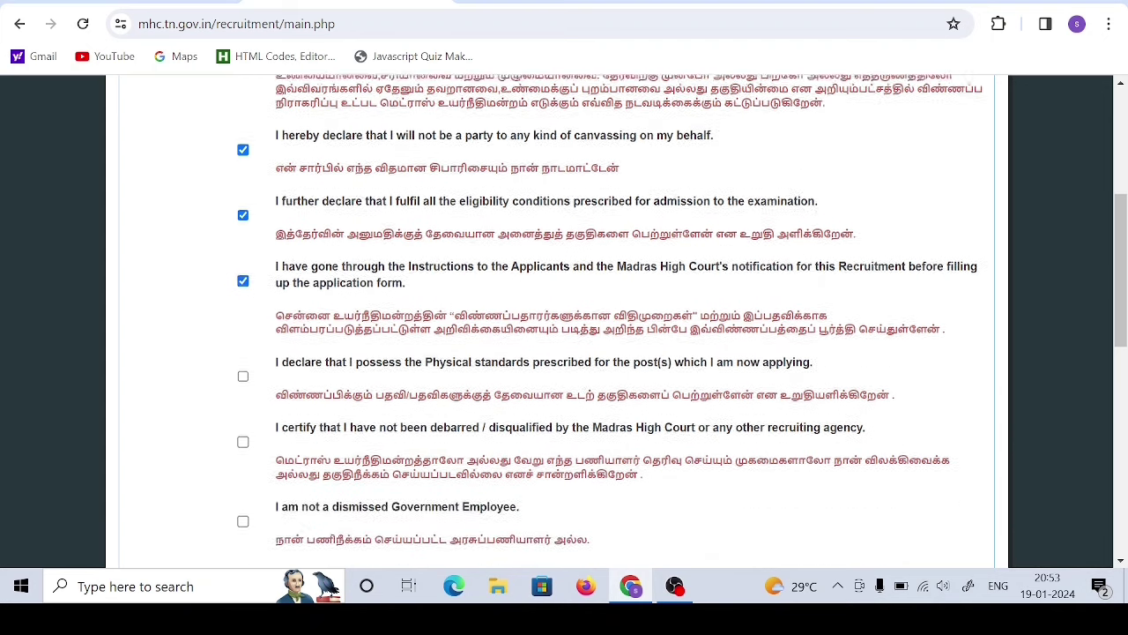
left_click(243, 359)
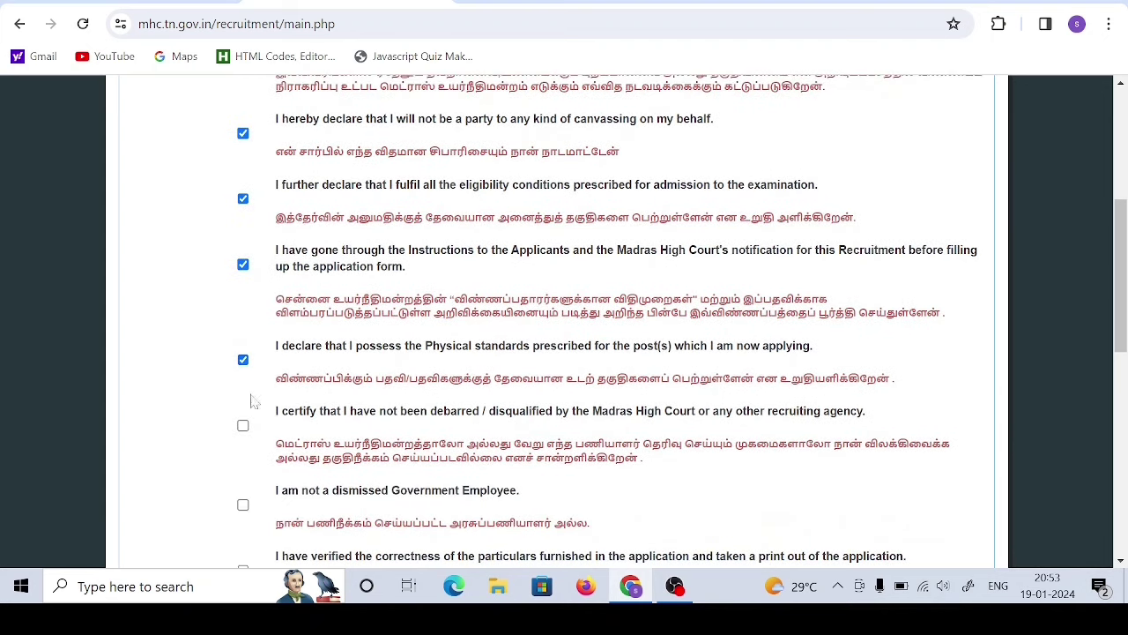
scroll(564, 318, "down", 1)
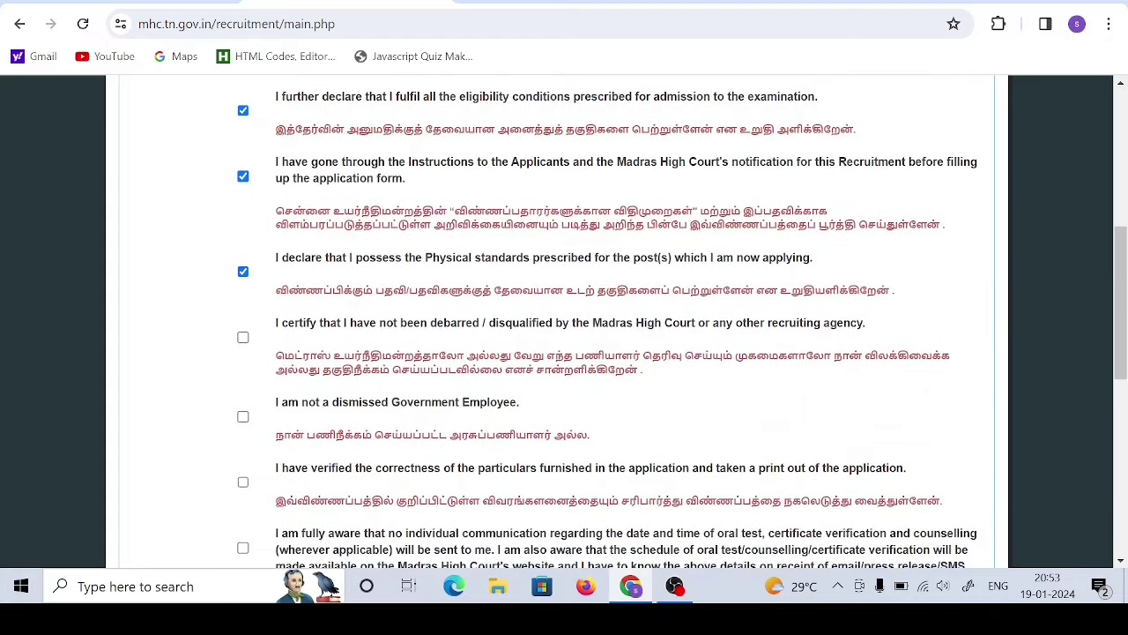
Tick the not-debarred, not-dismissed Government Employee and verified-correctness declarations.
left_click(243, 337)
left_click(244, 416)
scroll(300, 423, "down", 2)
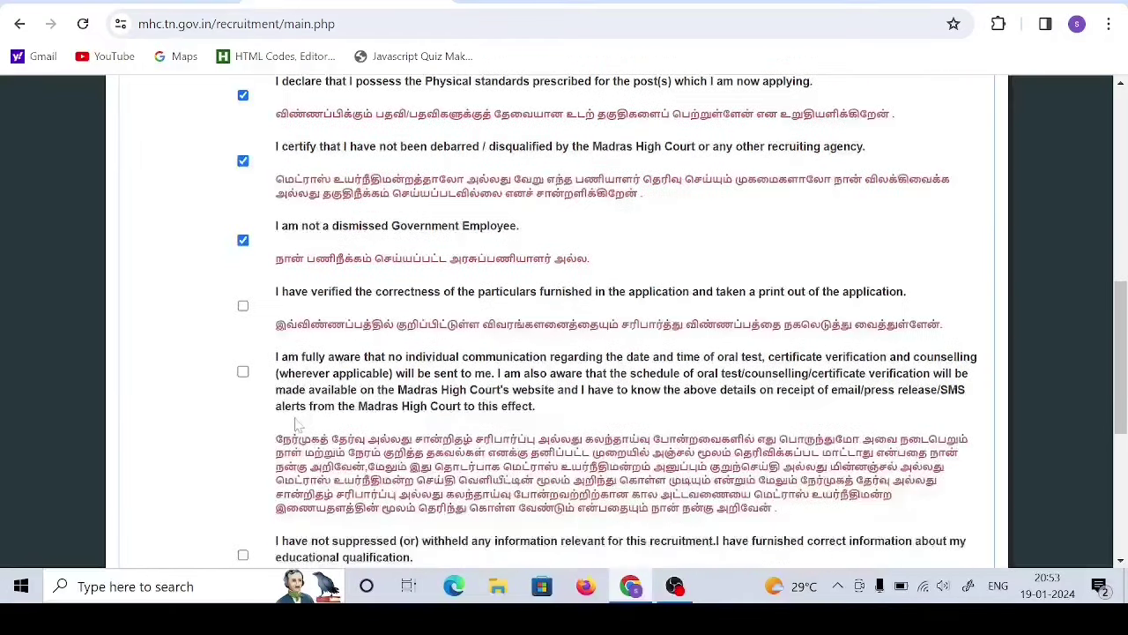
left_click(244, 307)
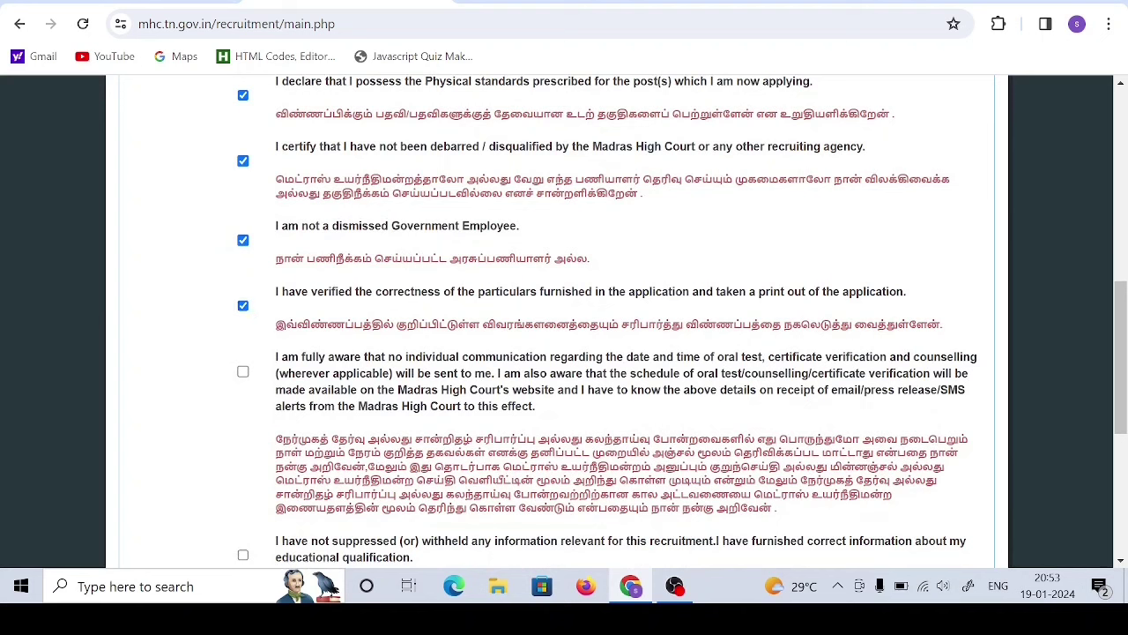
left_click_drag(622, 324, 941, 324)
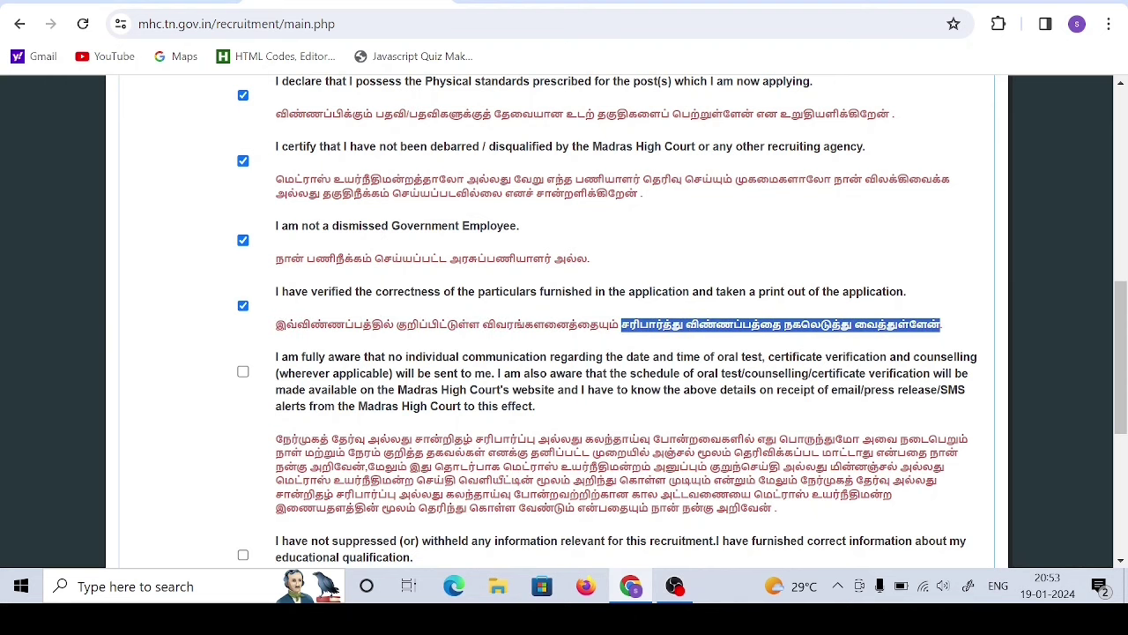
scroll(564, 352, "down", 2)
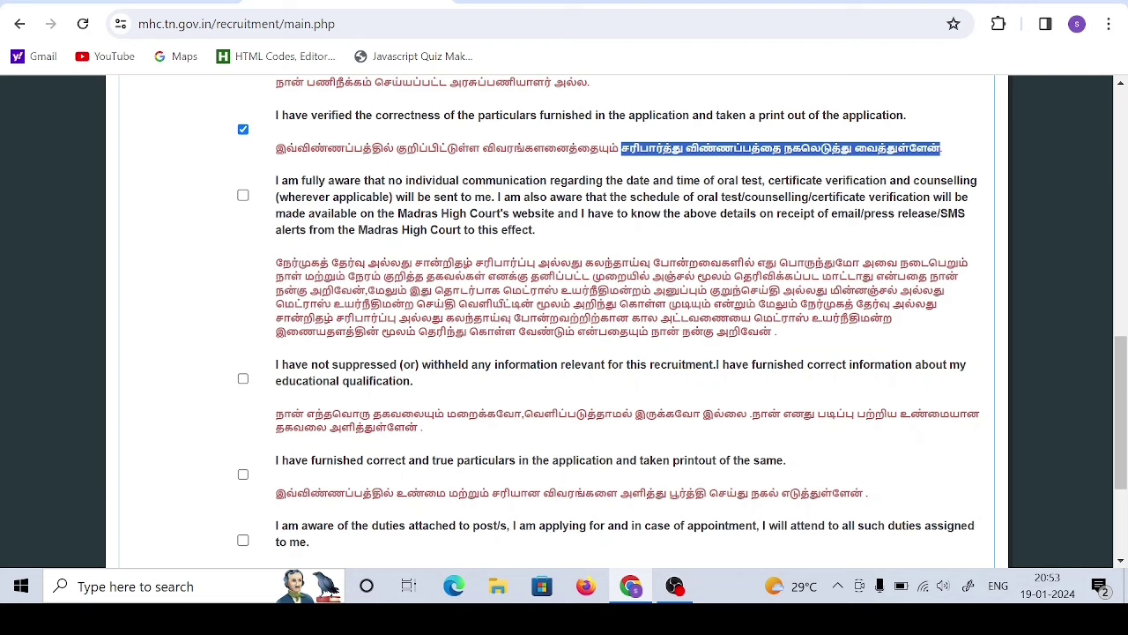
Tick the no-individual-communication, not-suppressed, correct-and-true, duties and no-other-qualification declarations.
left_click(242, 194)
scroll(355, 319, "down", 1)
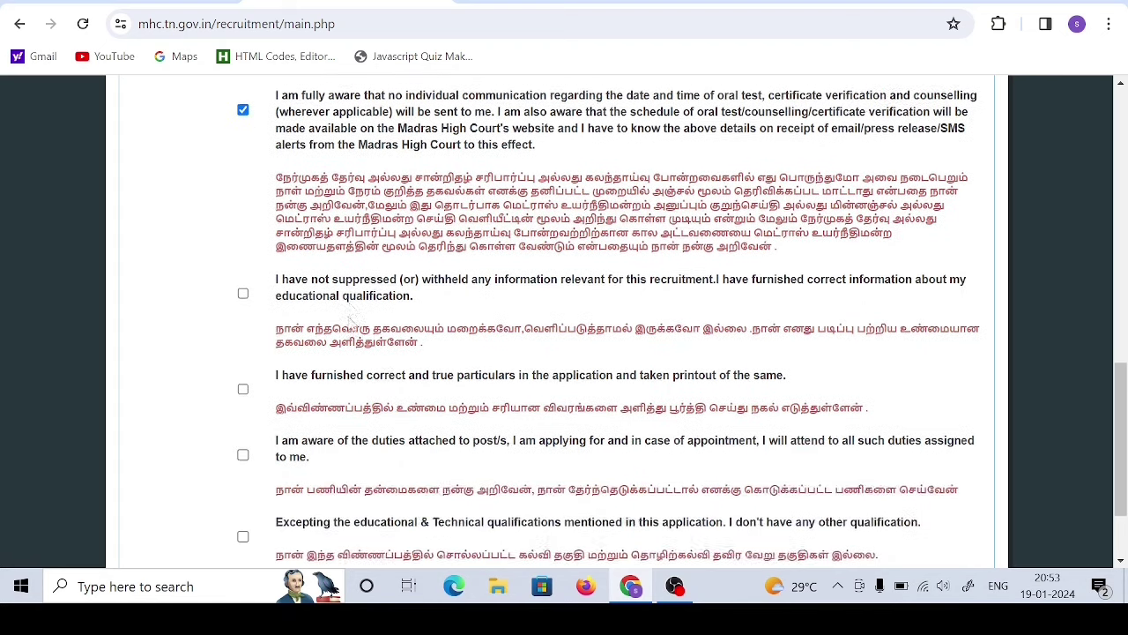
left_click(241, 295)
left_click(242, 386)
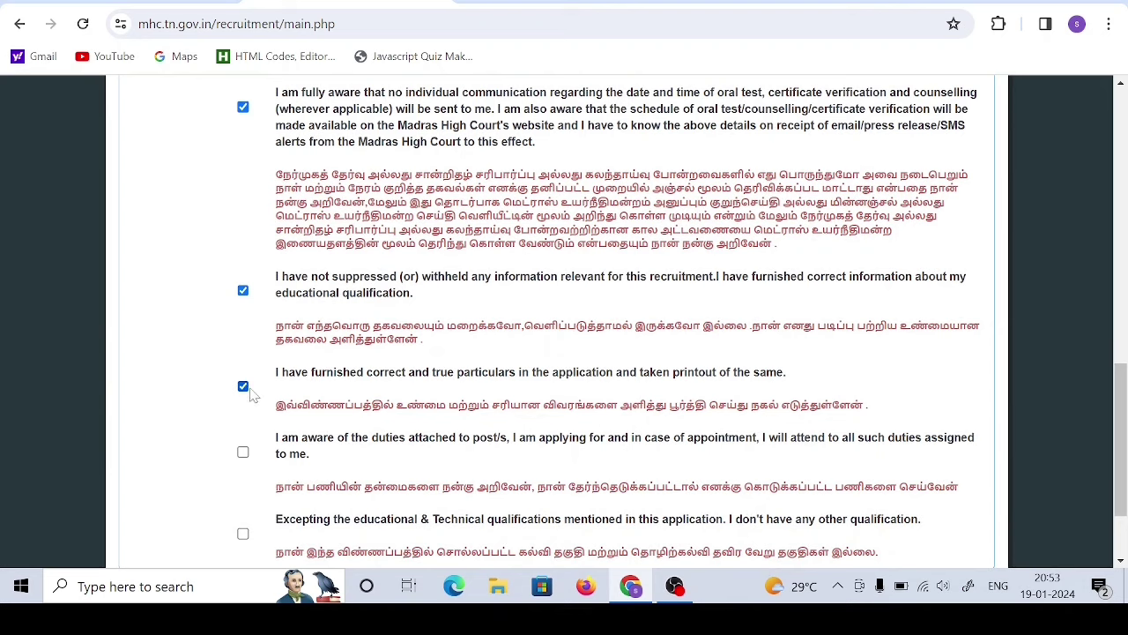
scroll(348, 389, "down", 2)
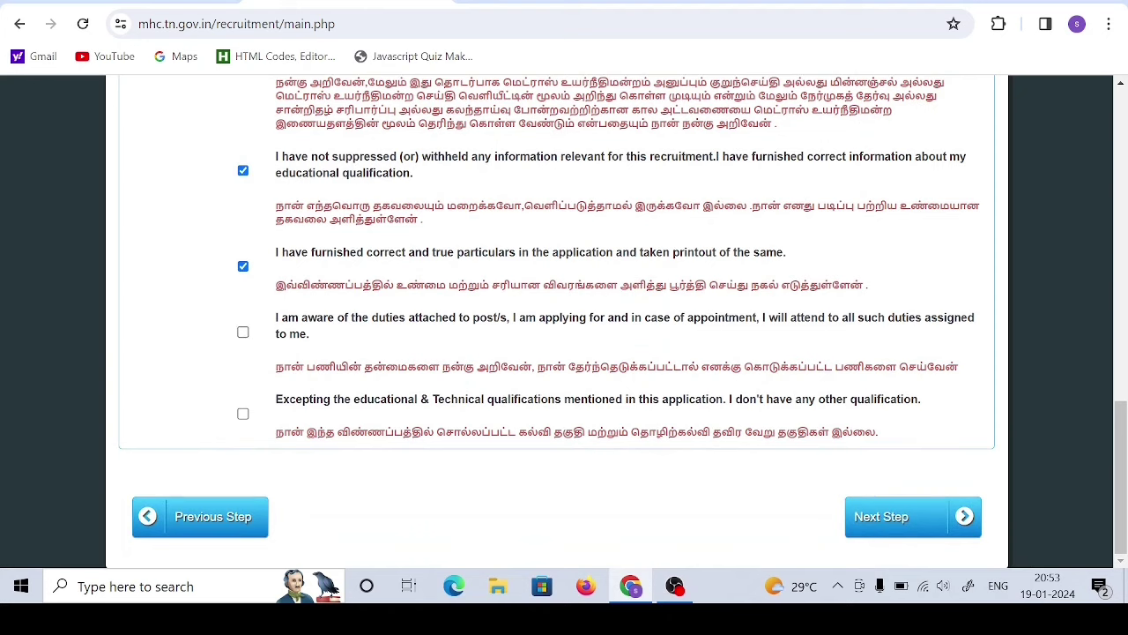
left_click_drag(702, 368, 947, 367)
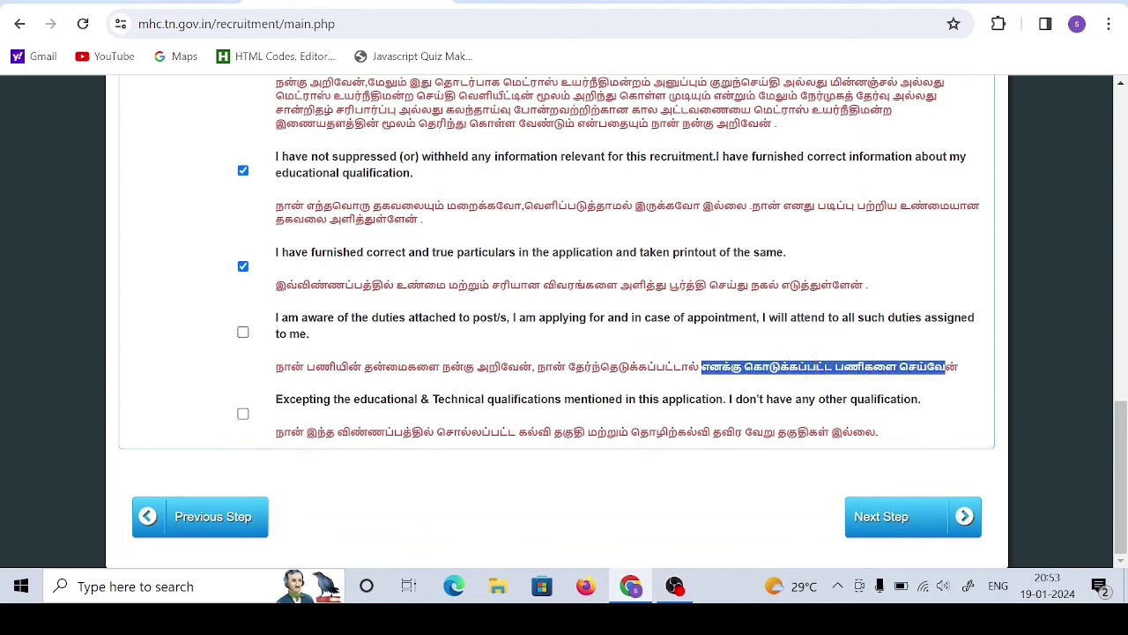
left_click(243, 333)
left_click_drag(276, 399, 920, 399)
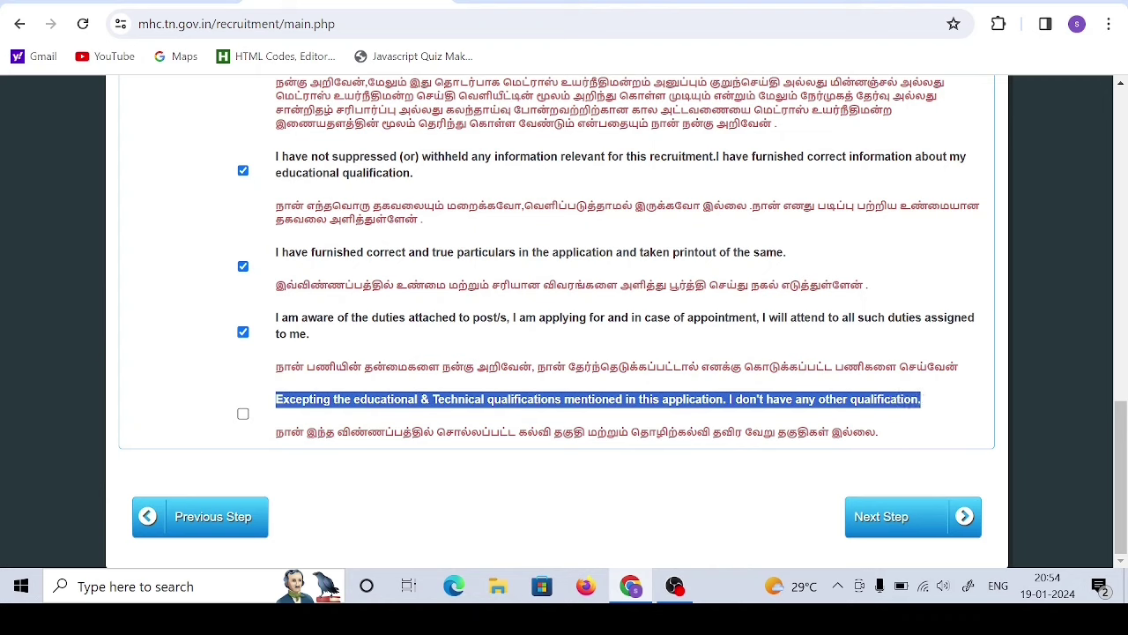
left_click(242, 414)
Save the declarations and proceed to the Confirm Your Details step.
left_click(887, 529)
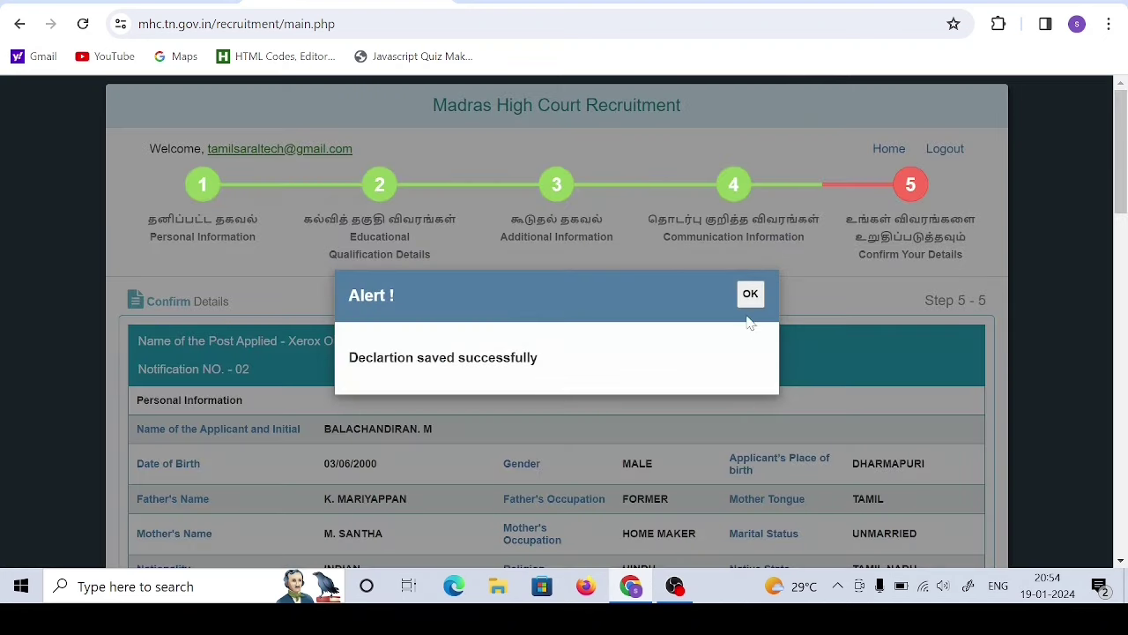
left_click(750, 294)
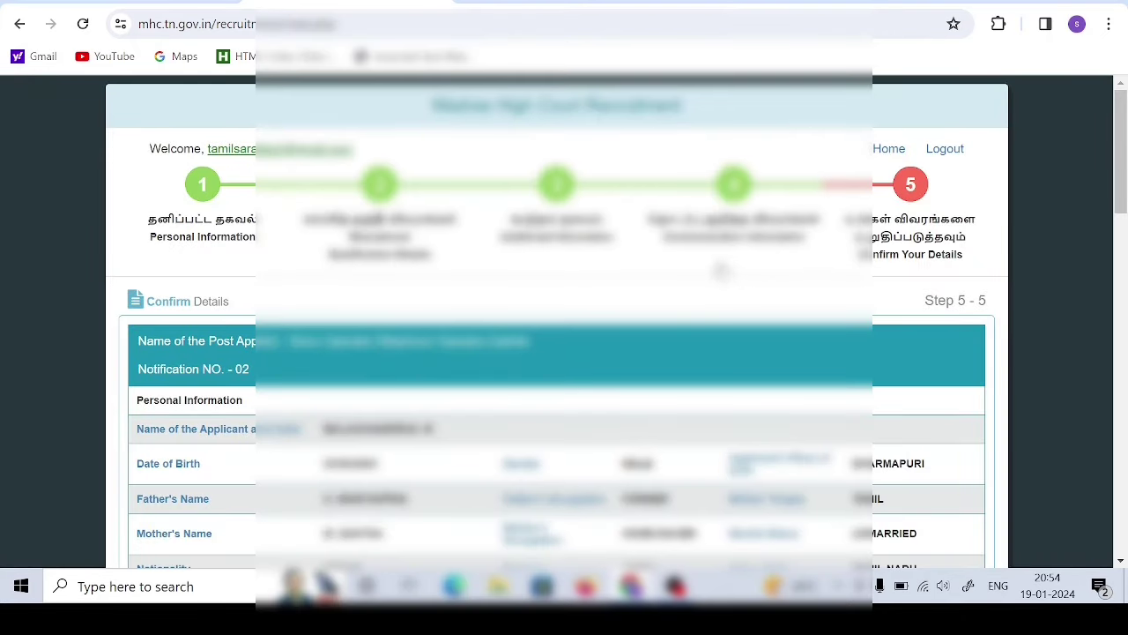
scroll(719, 276, "down", 1)
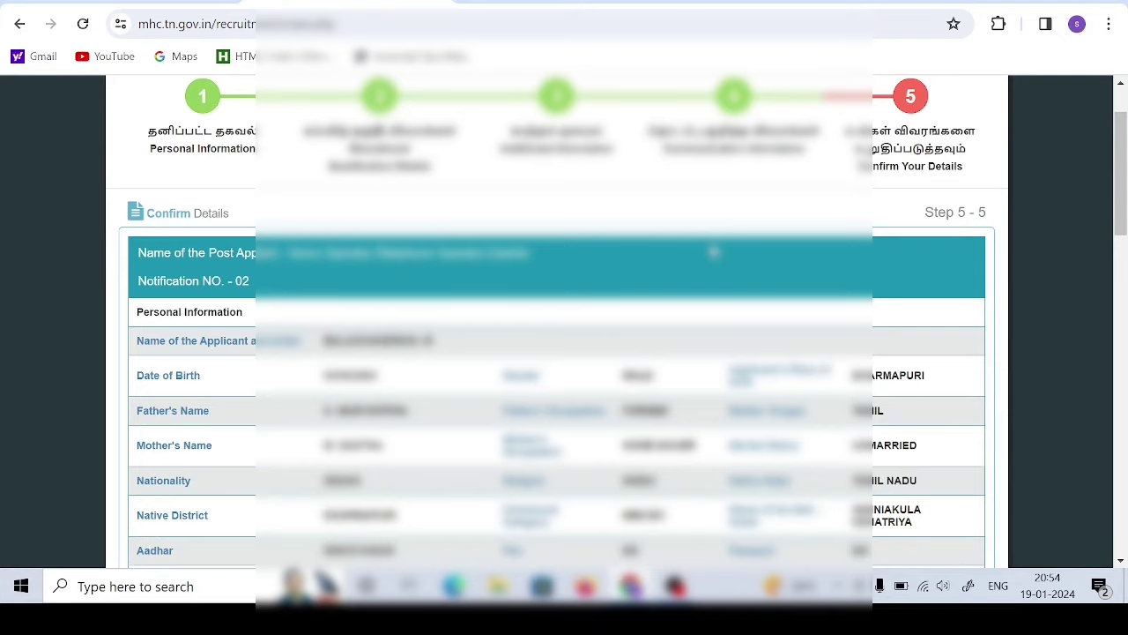
Review the confirmed details to the end and submit, raising the PDF-conversion warning.
scroll(715, 252, "down", 1)
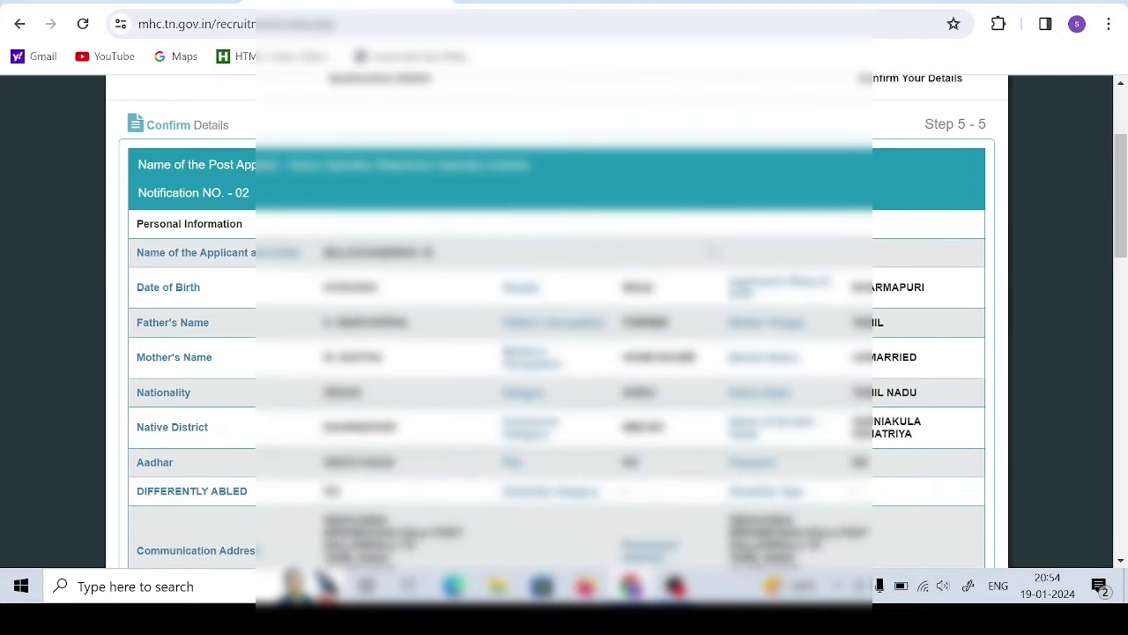
scroll(713, 250, "down", 1)
scroll(714, 251, "down", 3)
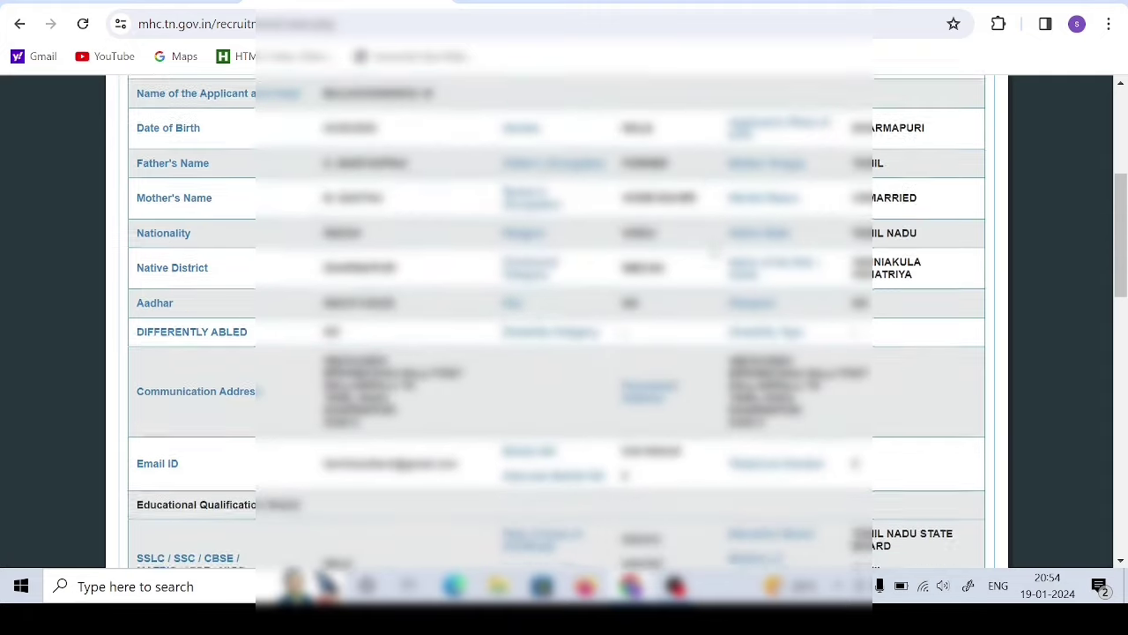
scroll(714, 252, "down", 2)
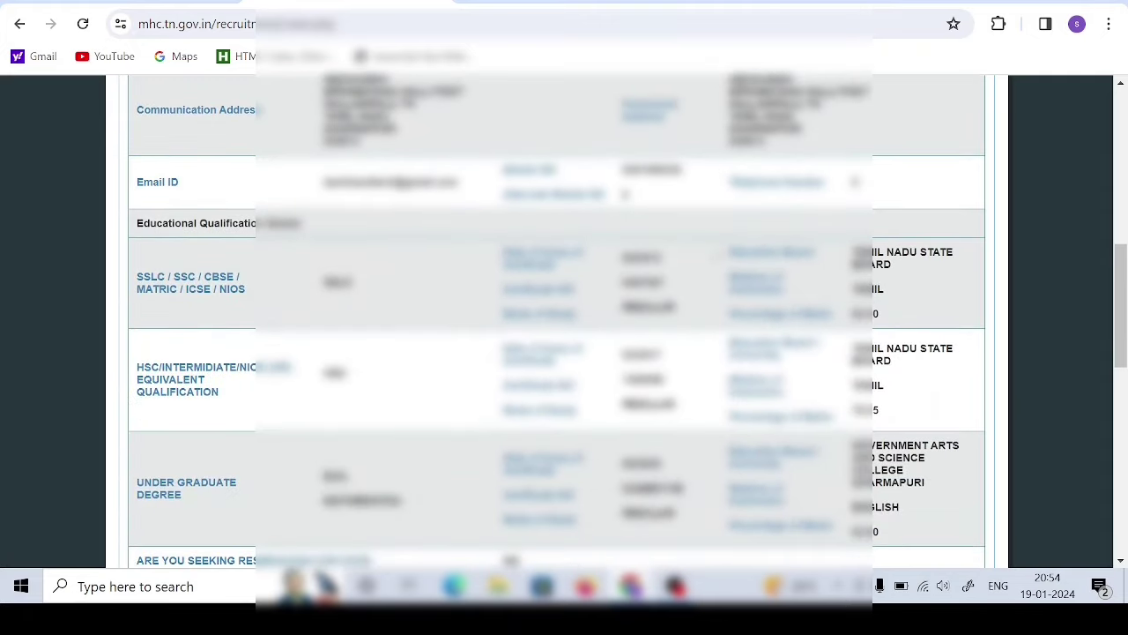
scroll(713, 250, "down", 1)
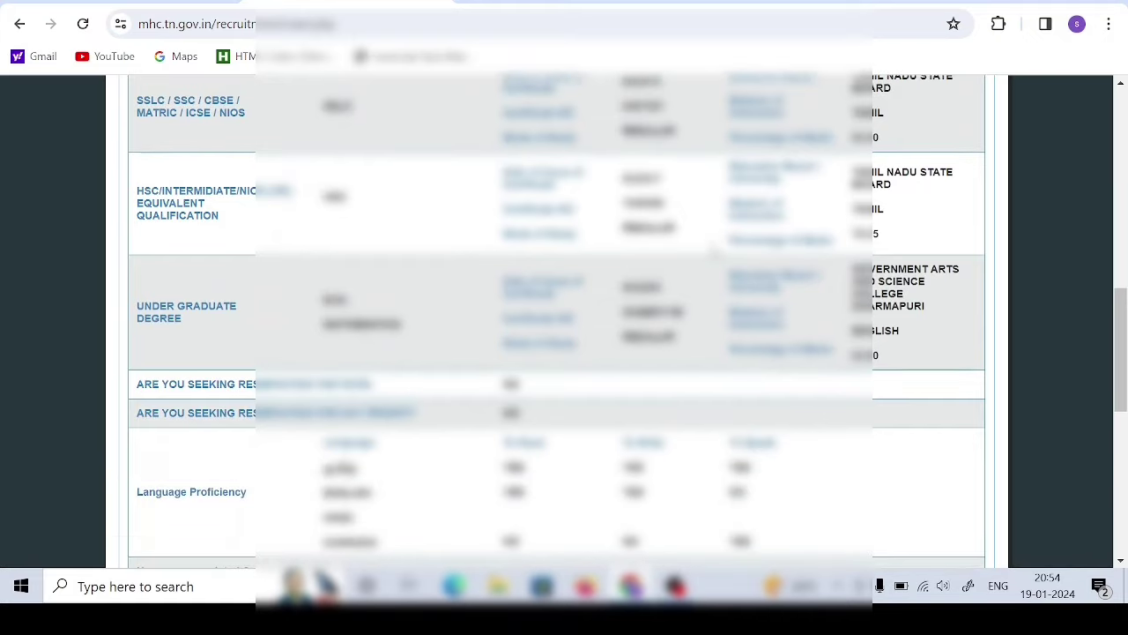
scroll(714, 251, "down", 1)
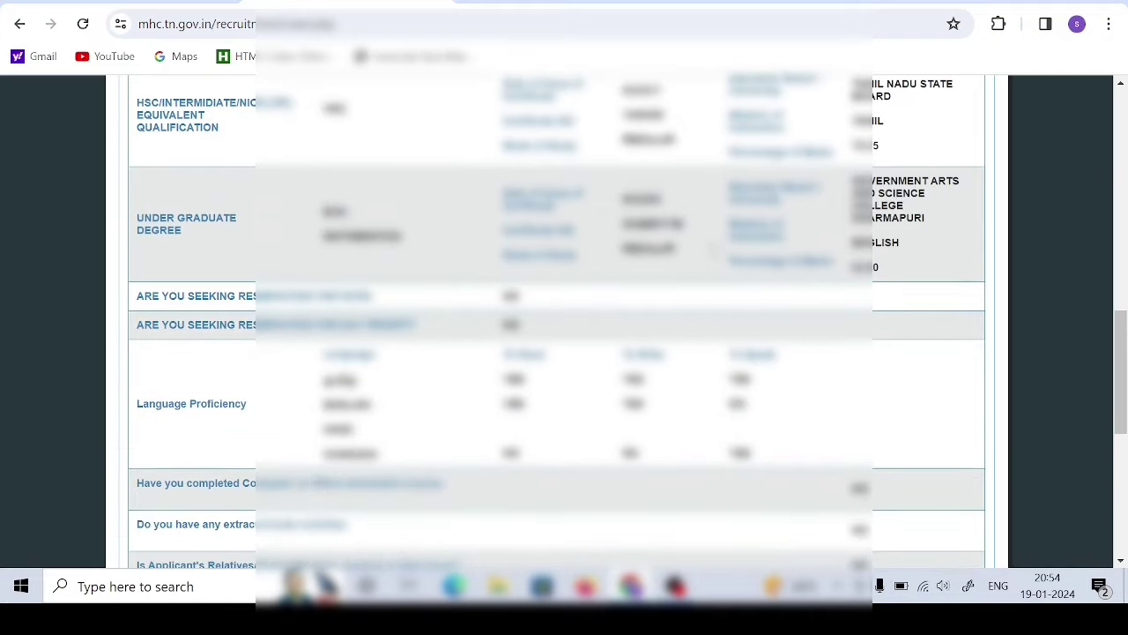
scroll(714, 252, "down", 3)
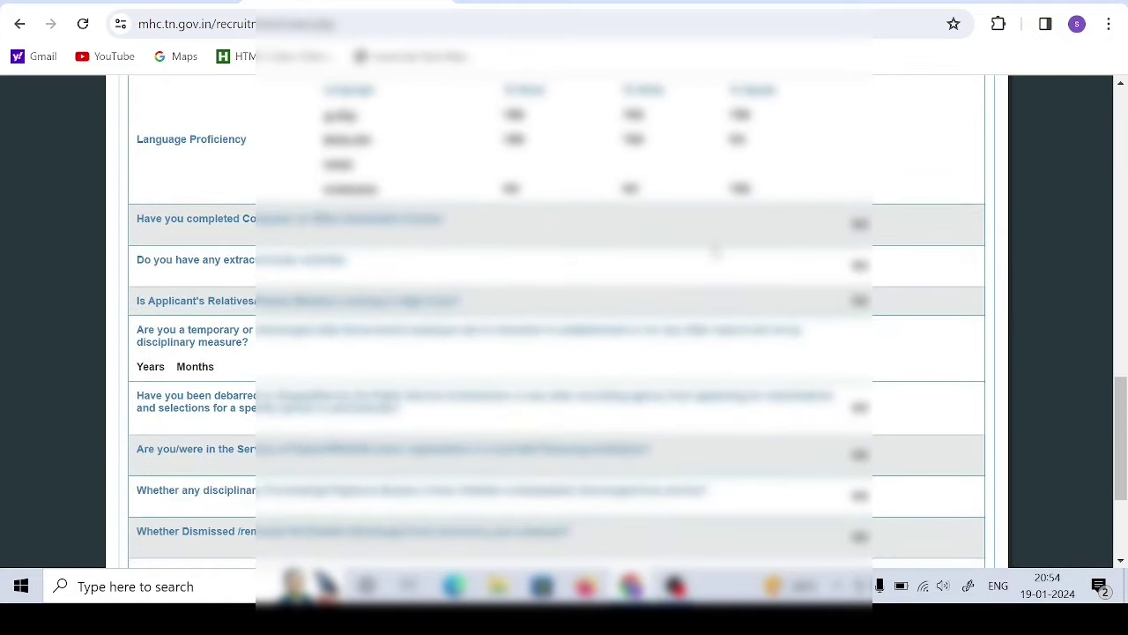
scroll(715, 251, "down", 2)
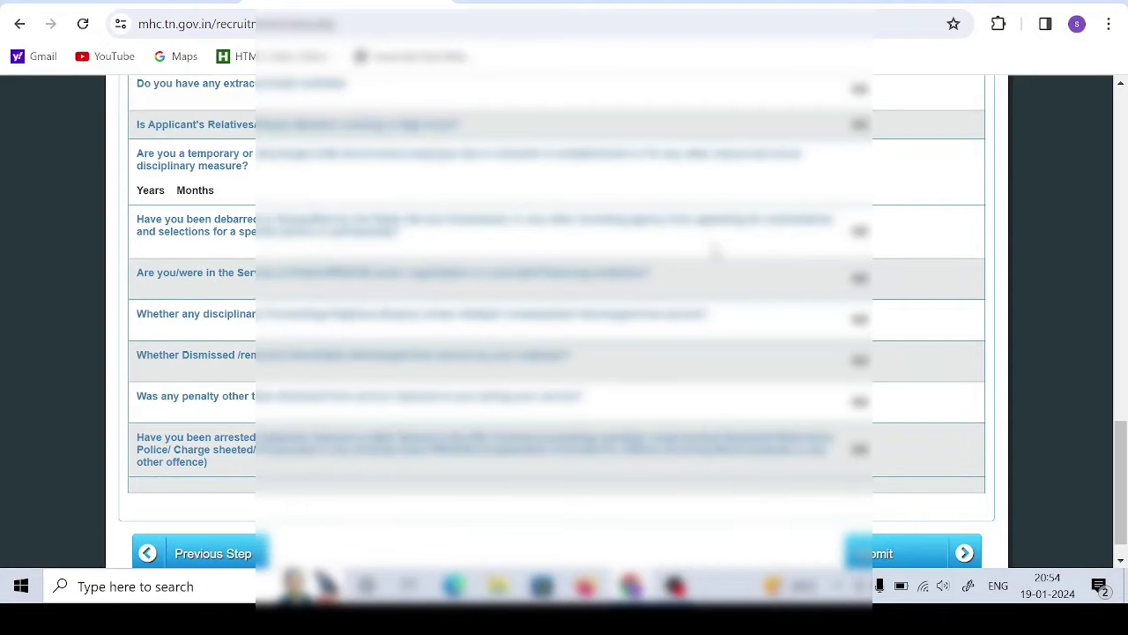
scroll(716, 252, "down", 1)
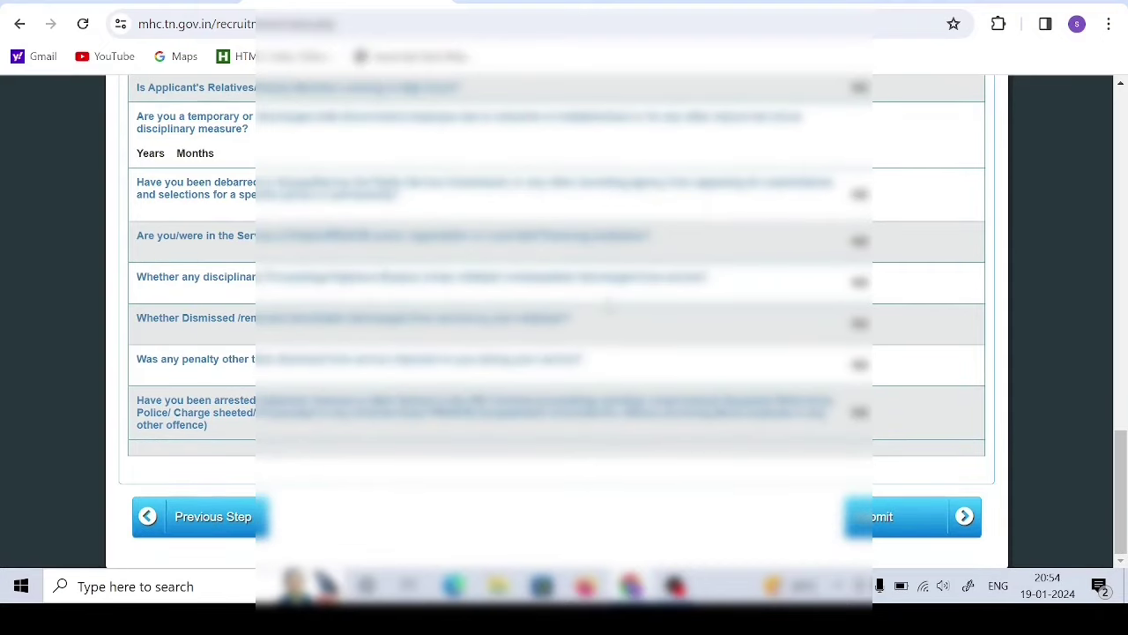
scroll(609, 306, "up", 20)
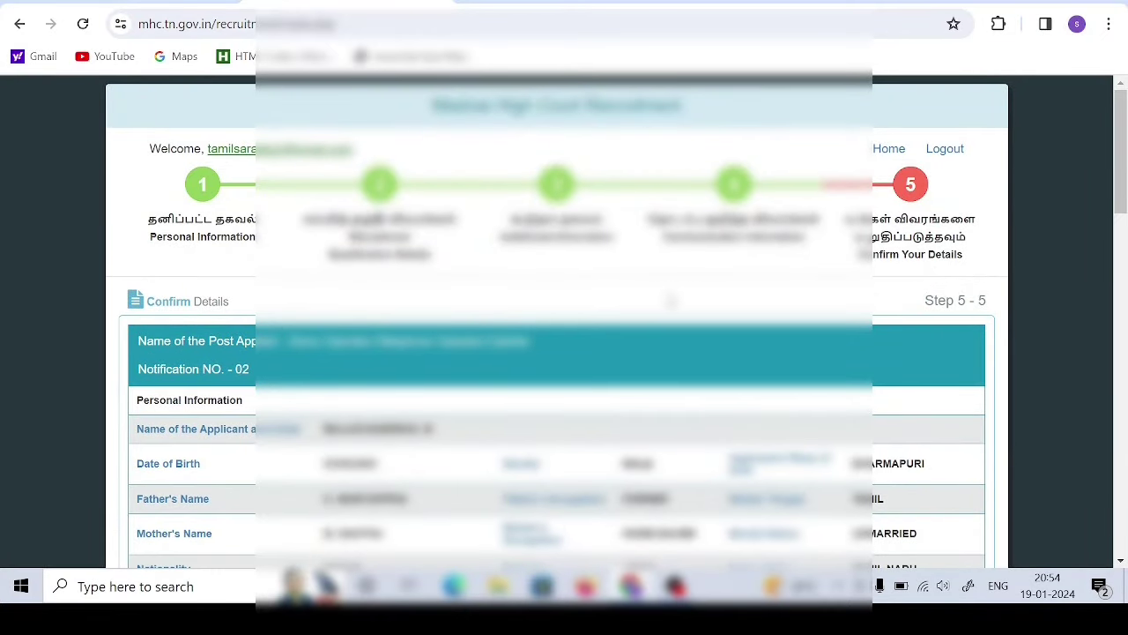
scroll(671, 301, "down", 20)
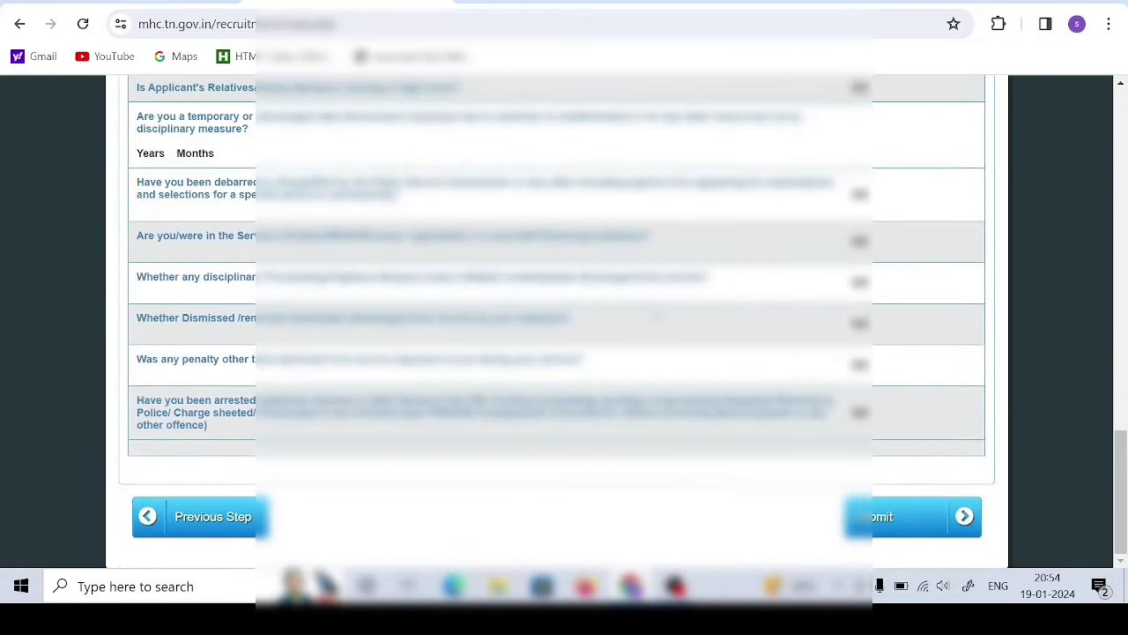
left_click(895, 522)
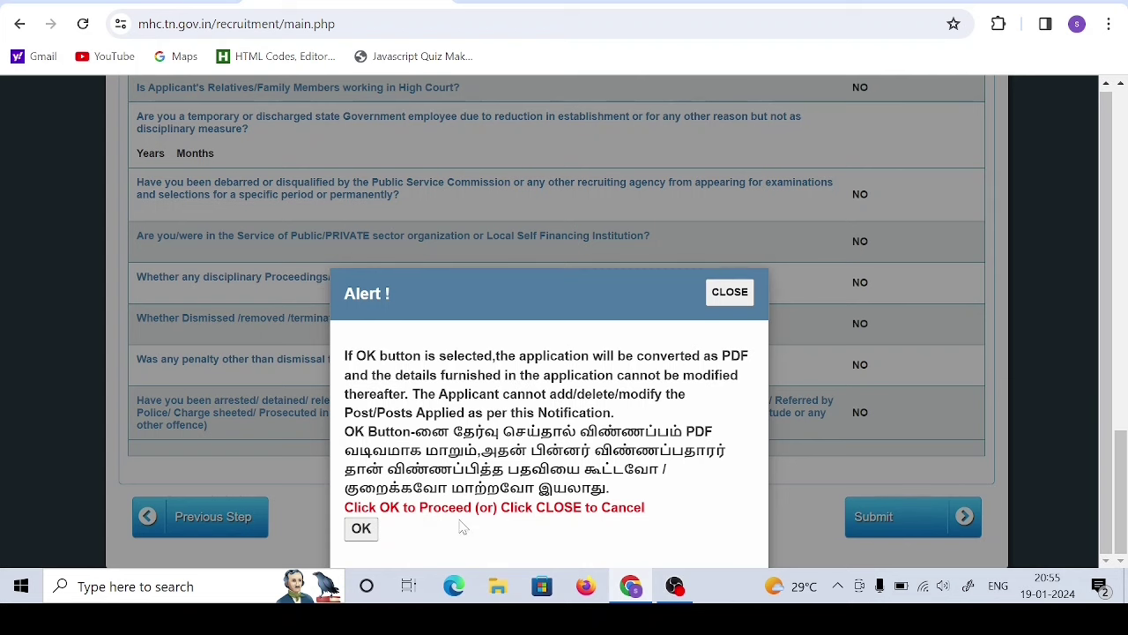
Re-save the declaration step and confirm PDF conversion to submit the Typist application.
left_click(727, 297)
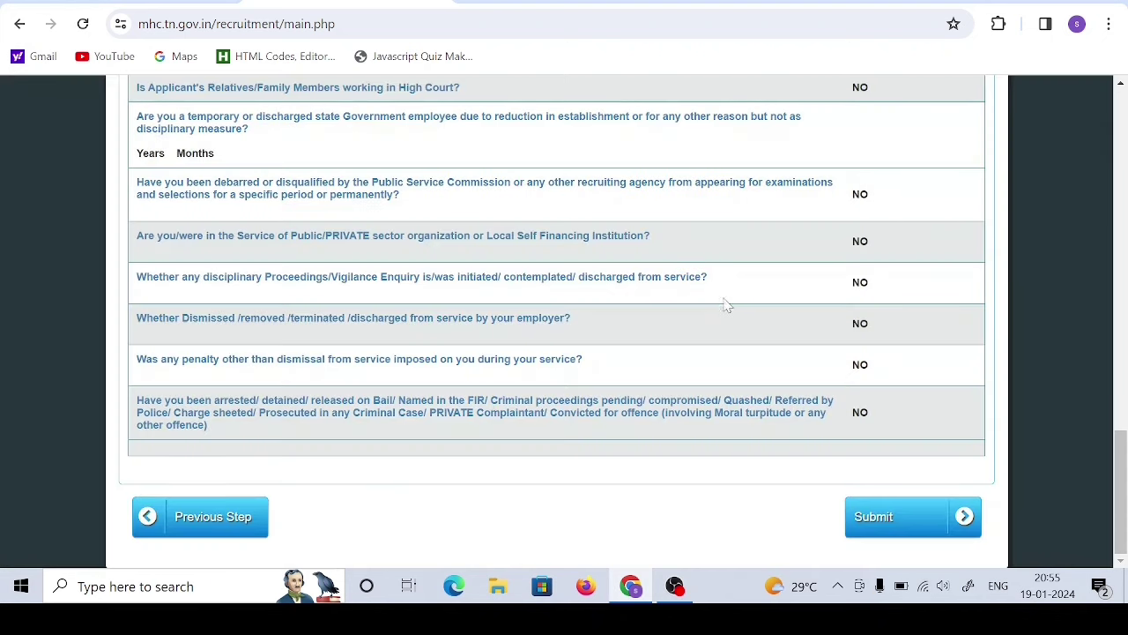
left_click(201, 527)
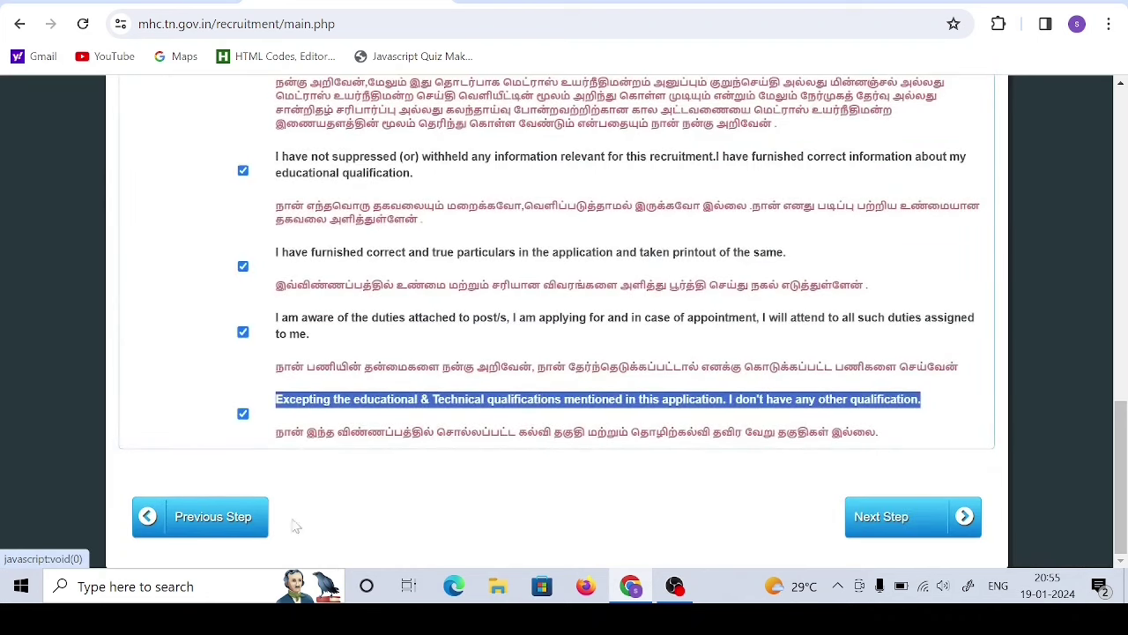
left_click(899, 520)
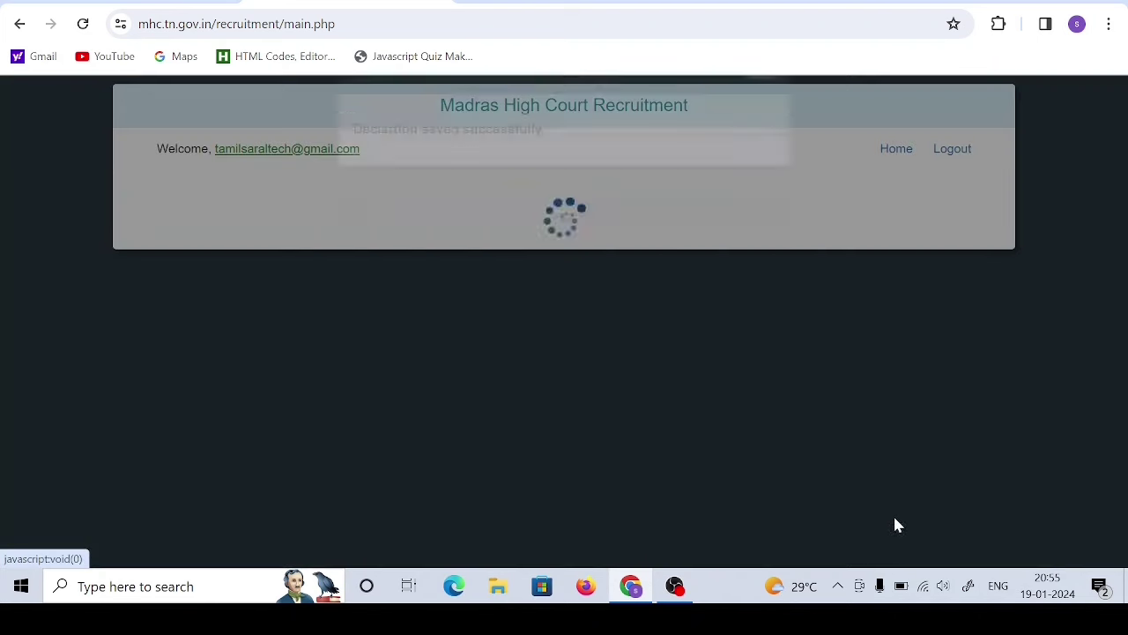
left_click(748, 296)
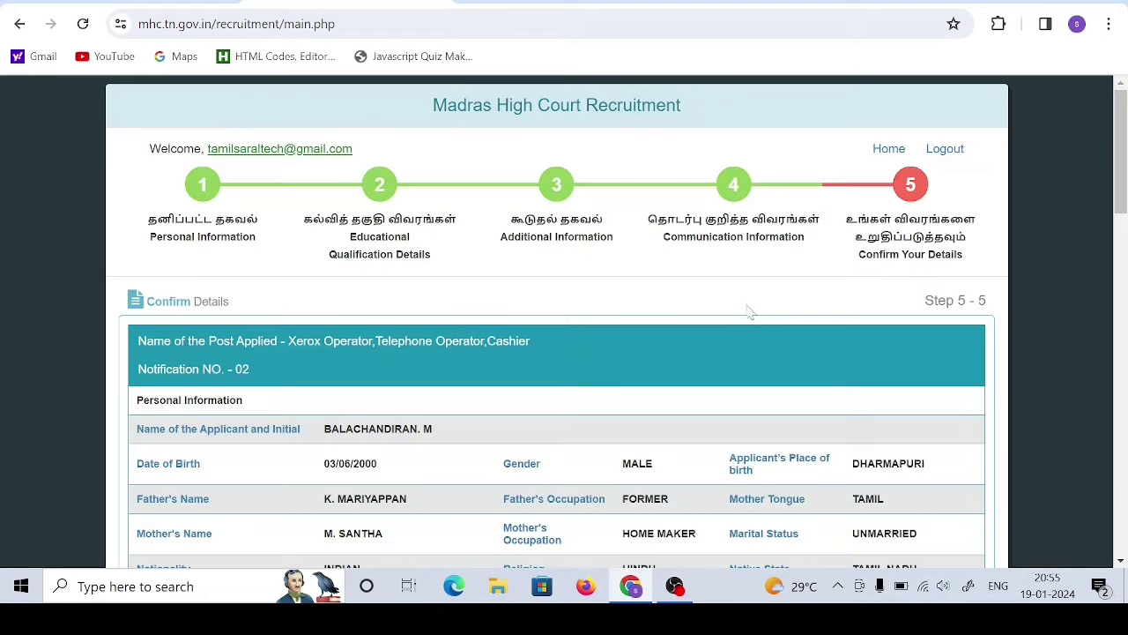
left_click(362, 531)
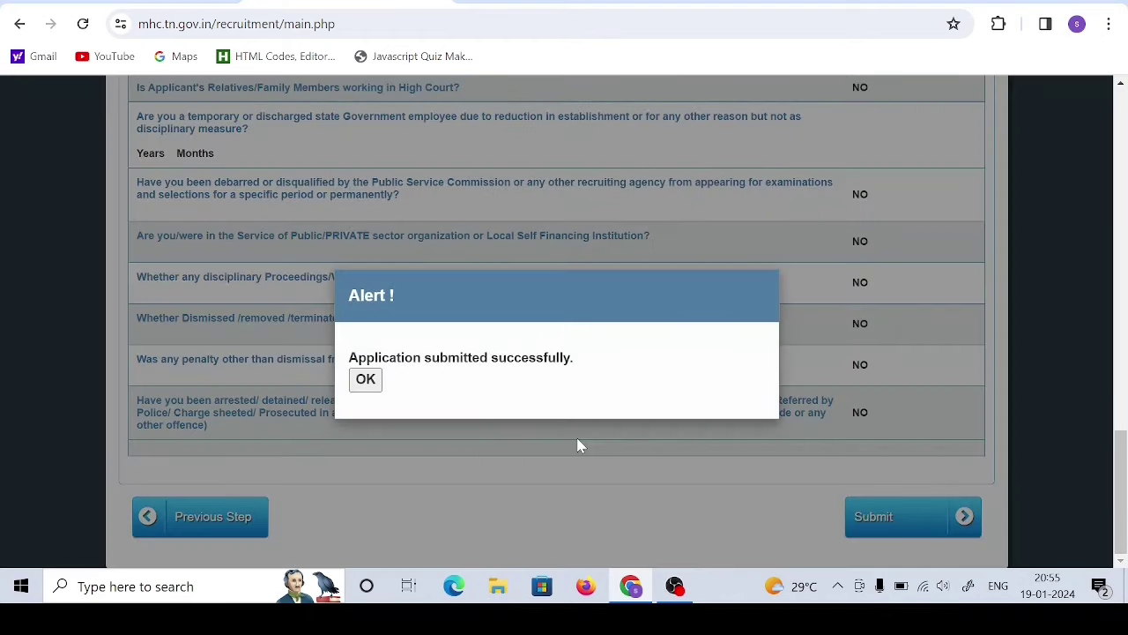
left_click(365, 379)
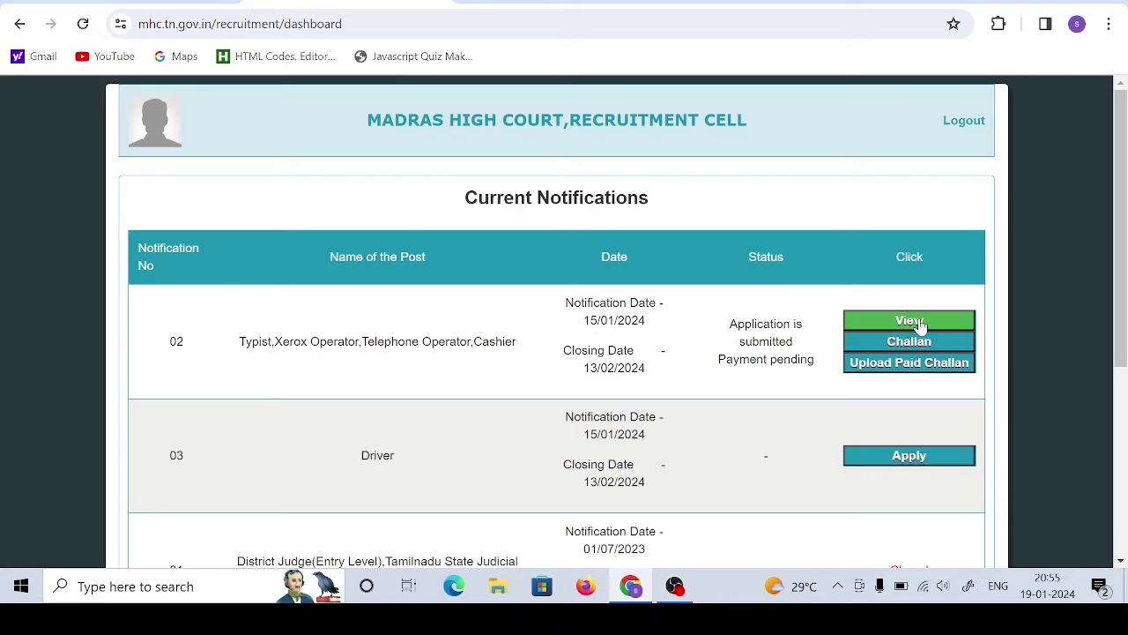
View the submitted application from the dashboard and open its downloadable PDF copy.
left_click(920, 322)
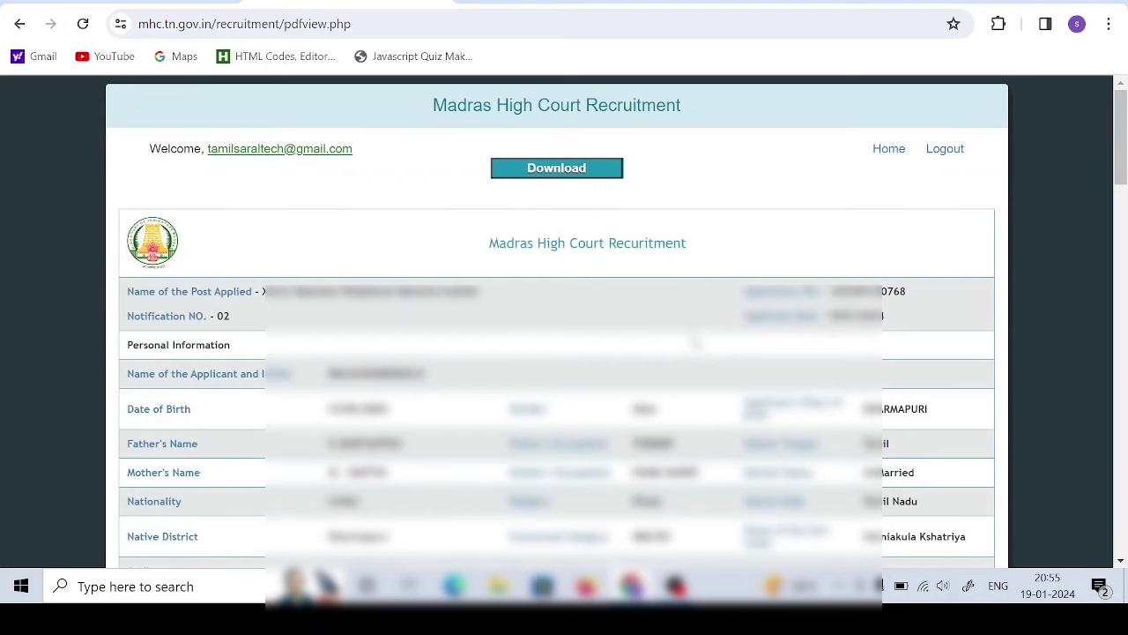
left_click(581, 170)
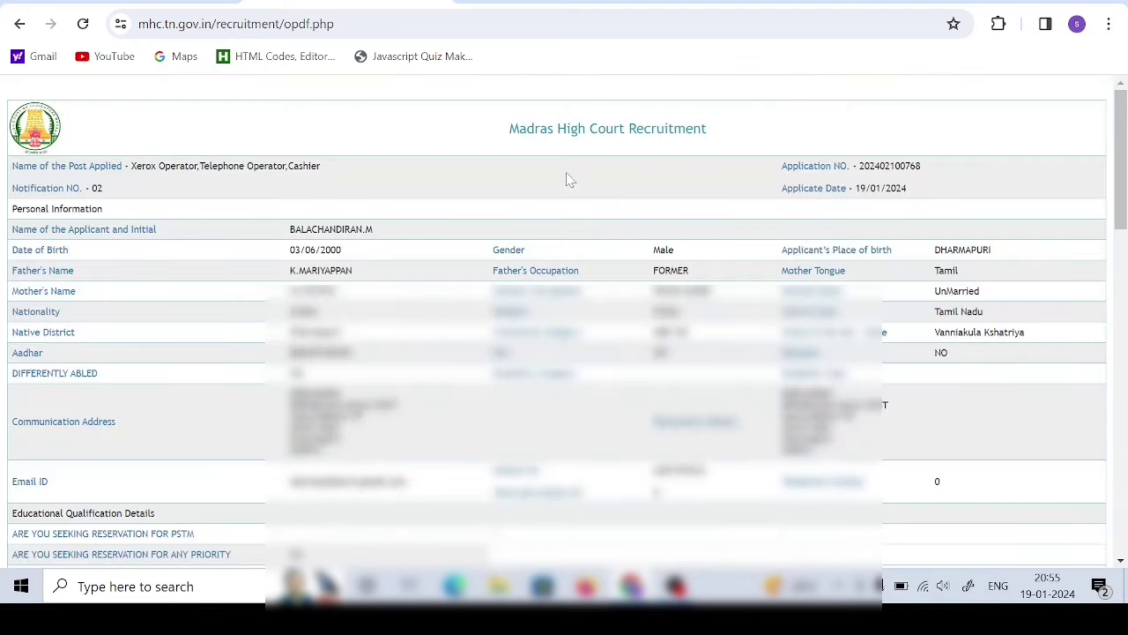
scroll(351, 155, "down", 1)
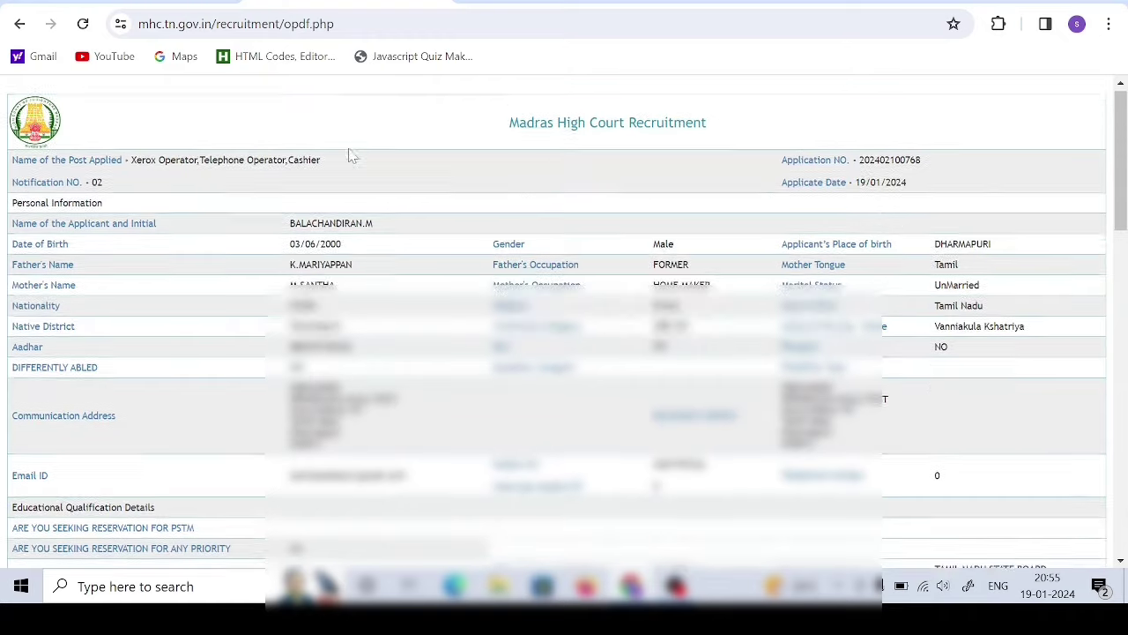
scroll(351, 155, "down", 10)
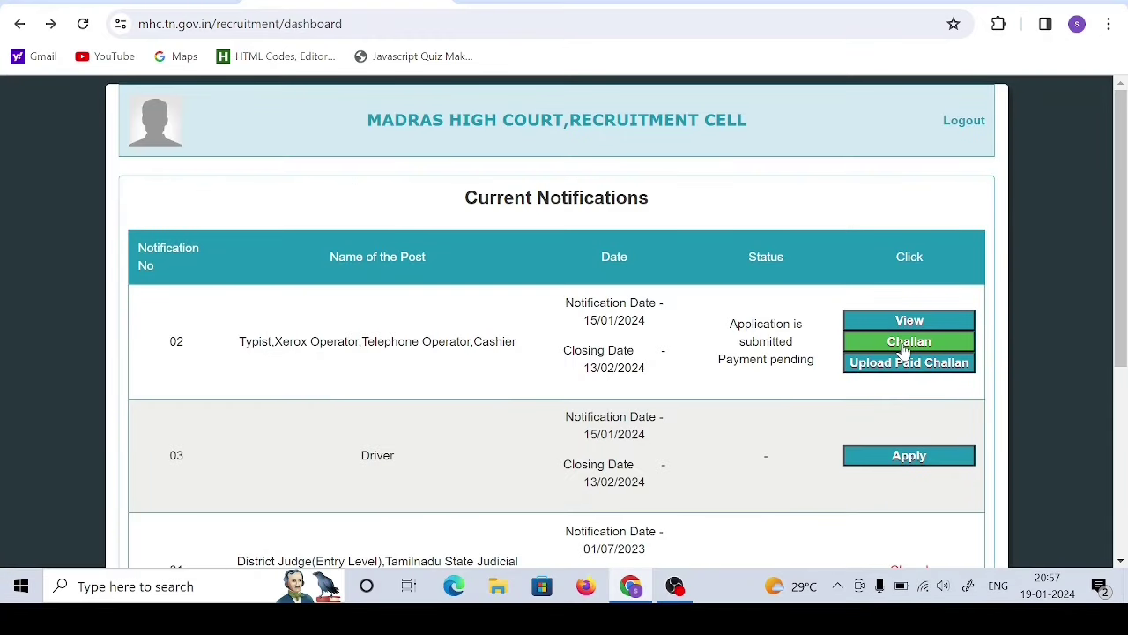
Generate the Indian Bank fee challan and check its 1510 total (1500 fee plus 10 banking charges).
left_click(906, 344)
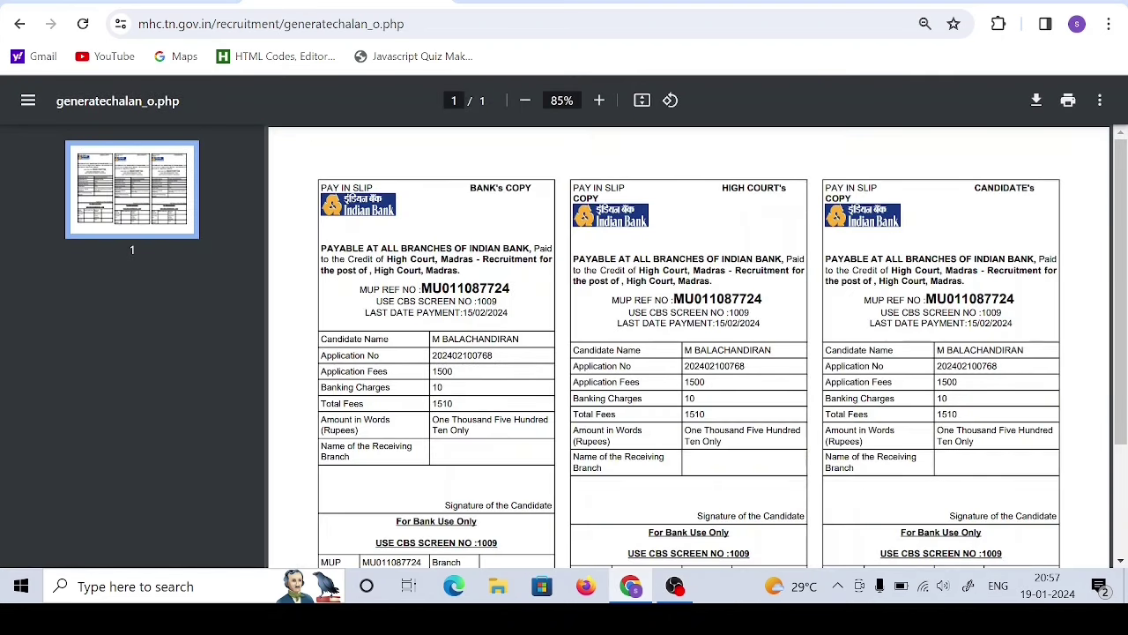
scroll(698, 345, "down", 1)
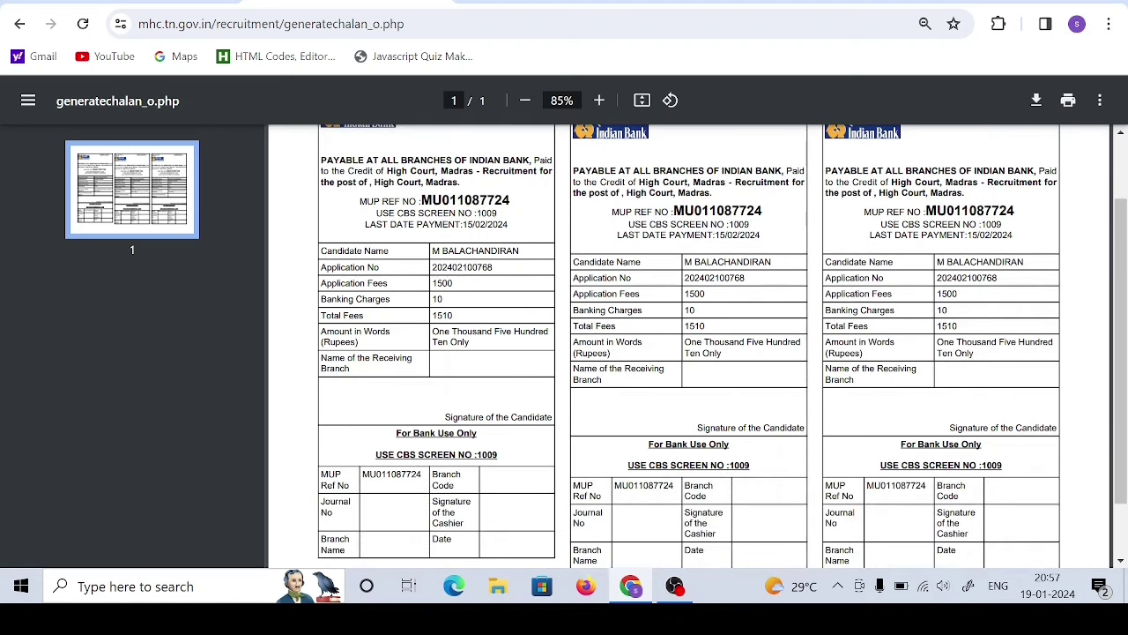
scroll(689, 346, "up", 1)
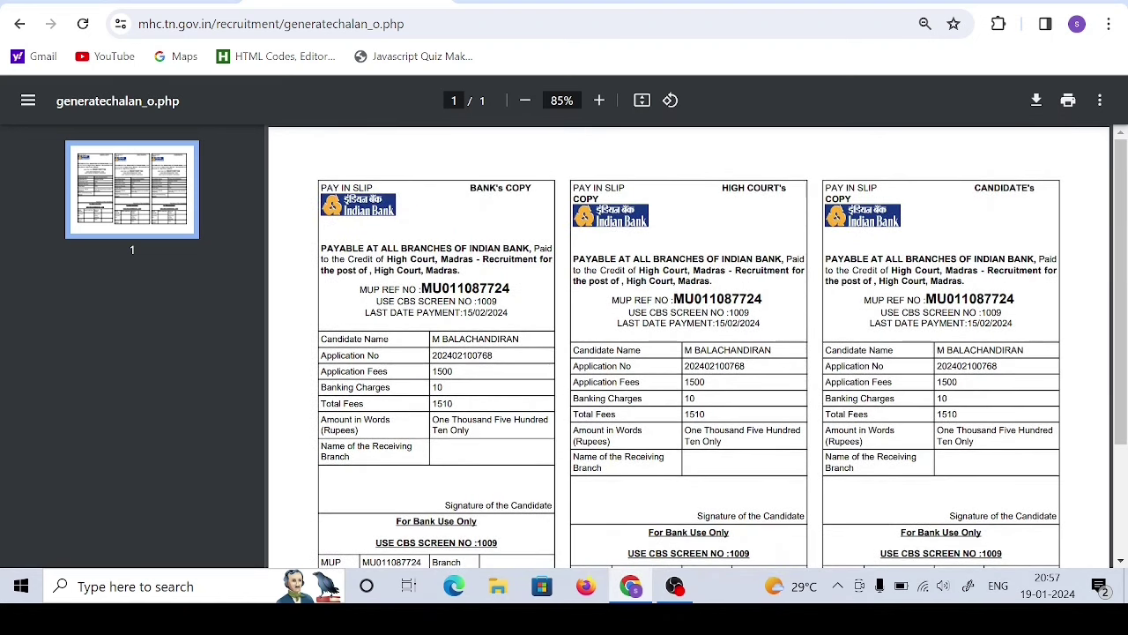
scroll(698, 345, "down", 1)
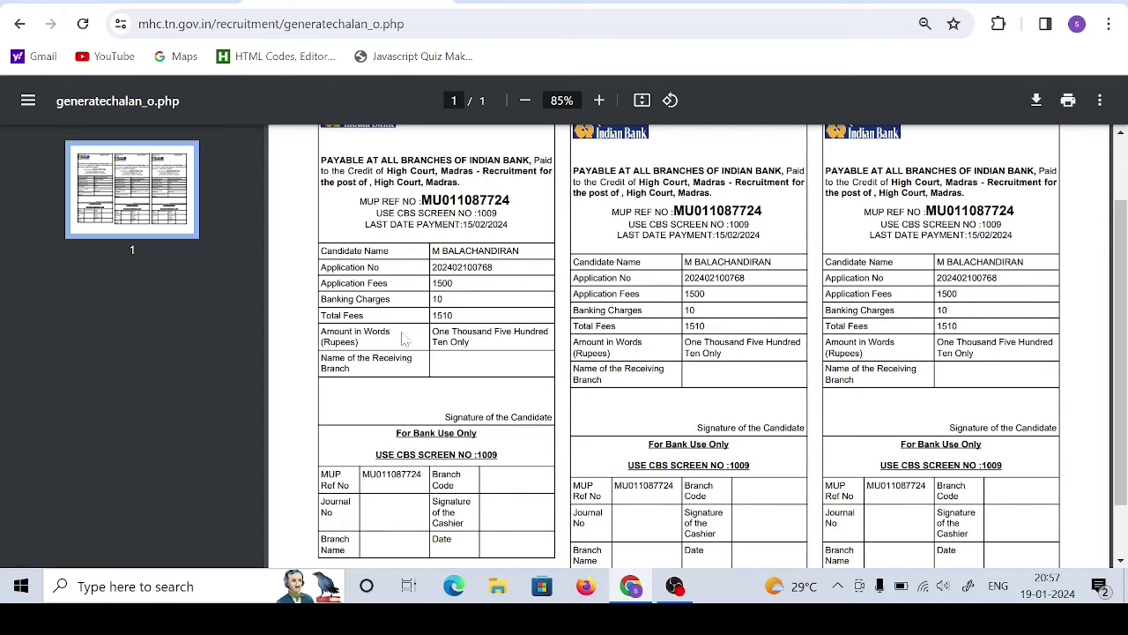
double_click(442, 314)
triple_click(439, 300)
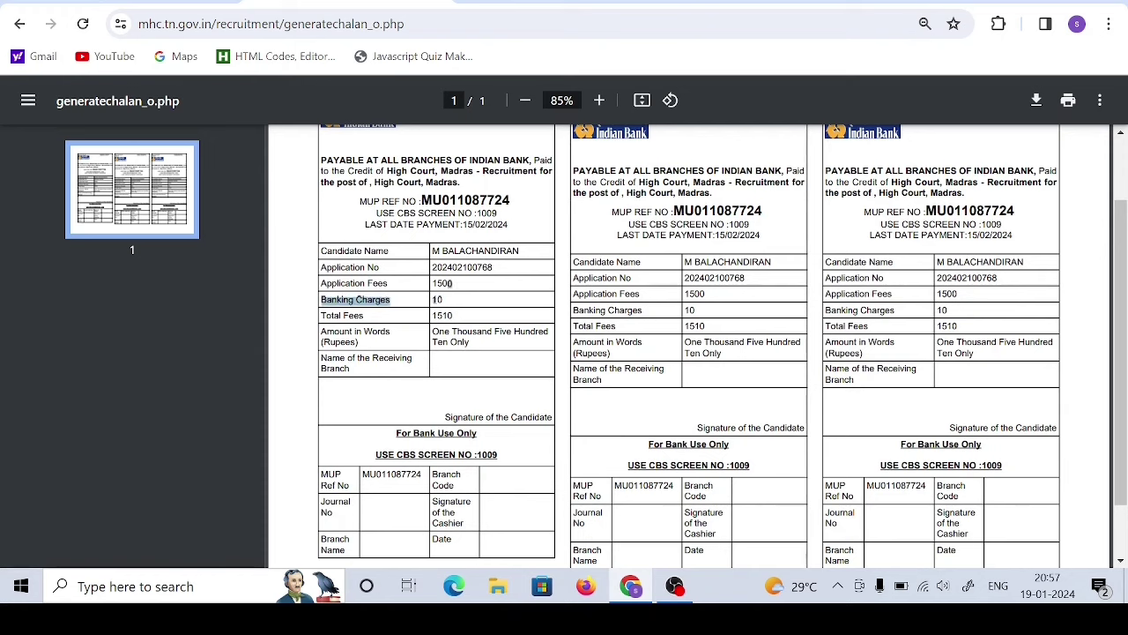
double_click(442, 315)
scroll(922, 324, "down", 1)
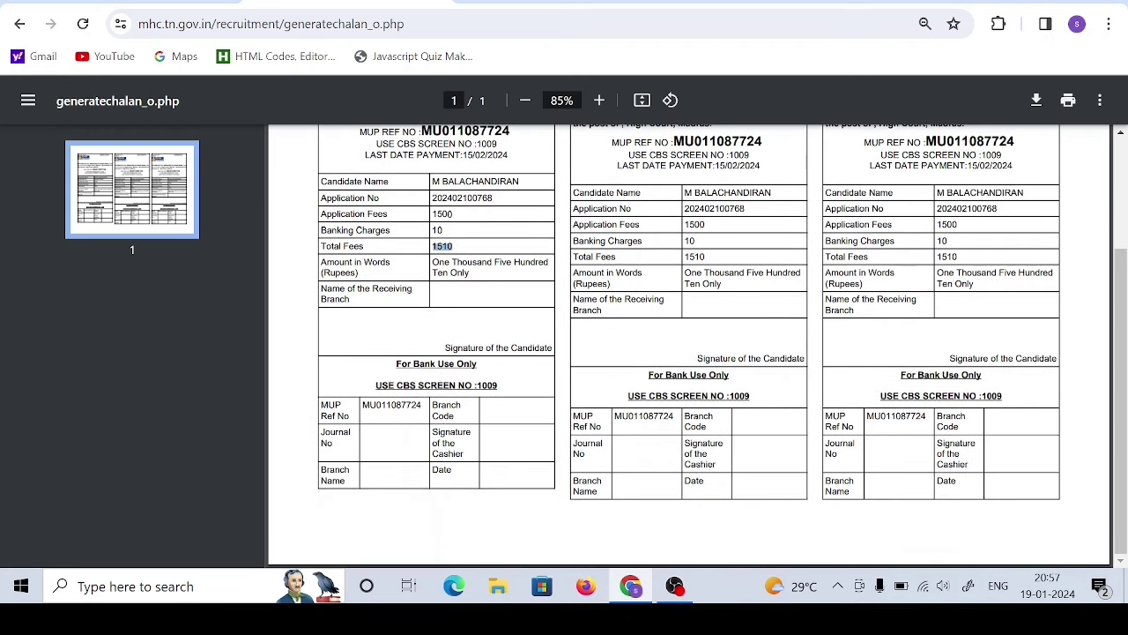
Save the challan PDF to the Desktop as mhc payment chalan.pdf.
left_click(1036, 103)
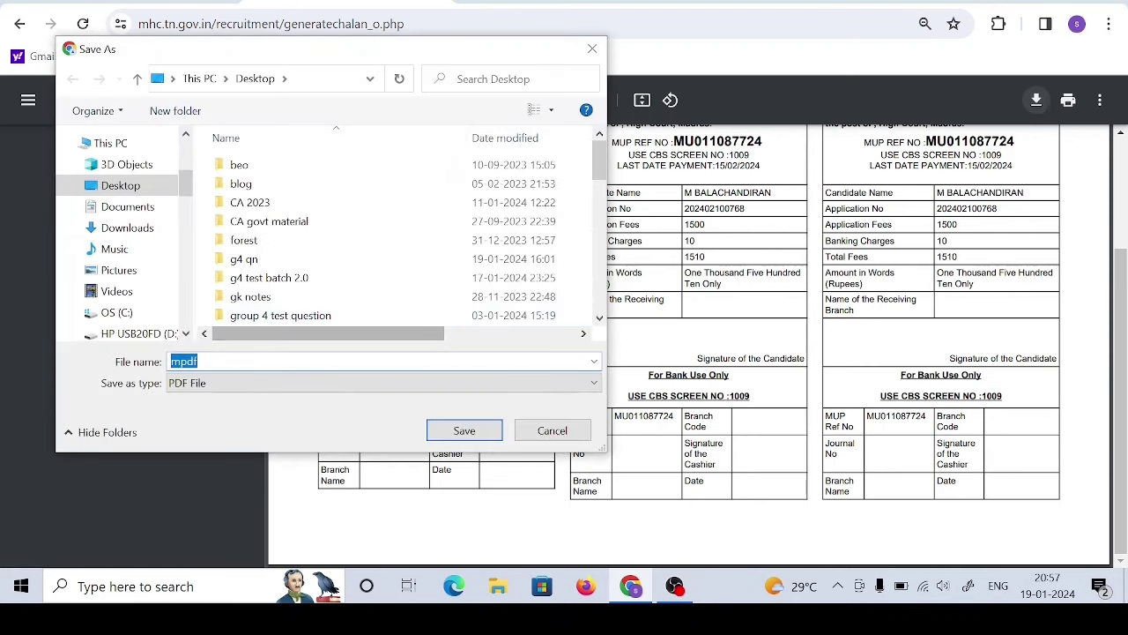
key("End")
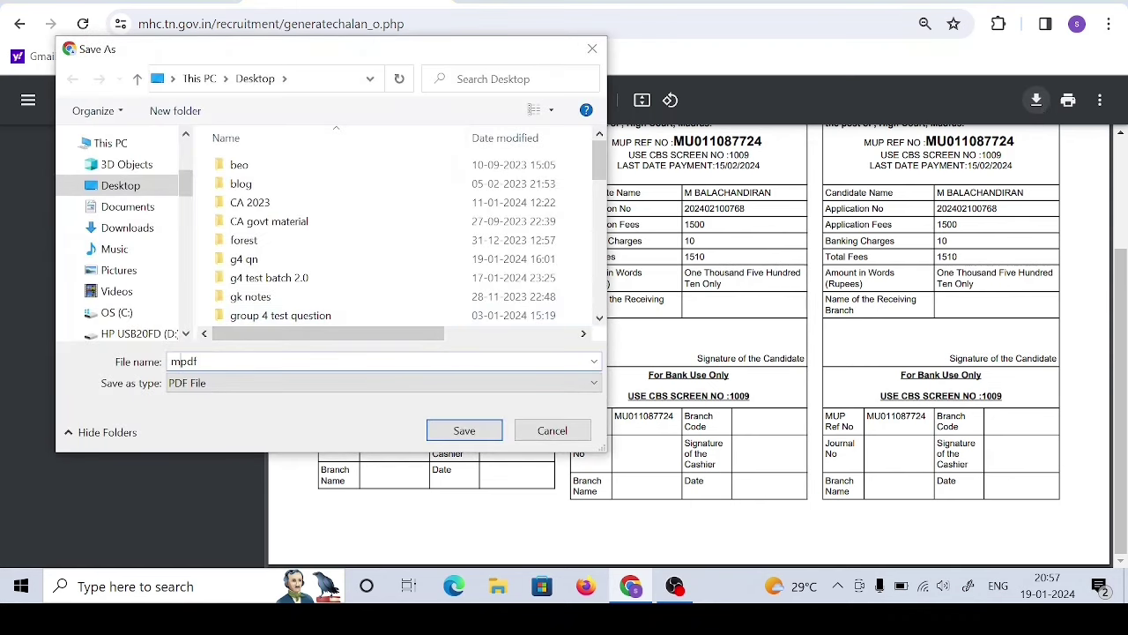
type("hc")
type(" paym")
type("ent")
type(" ch")
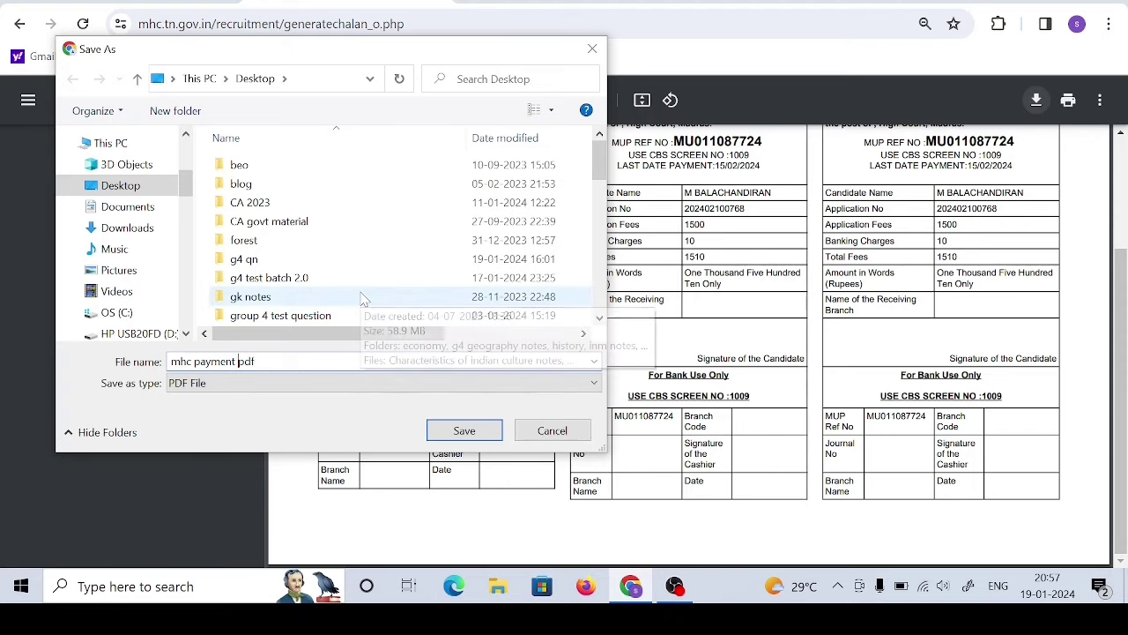
type("a")
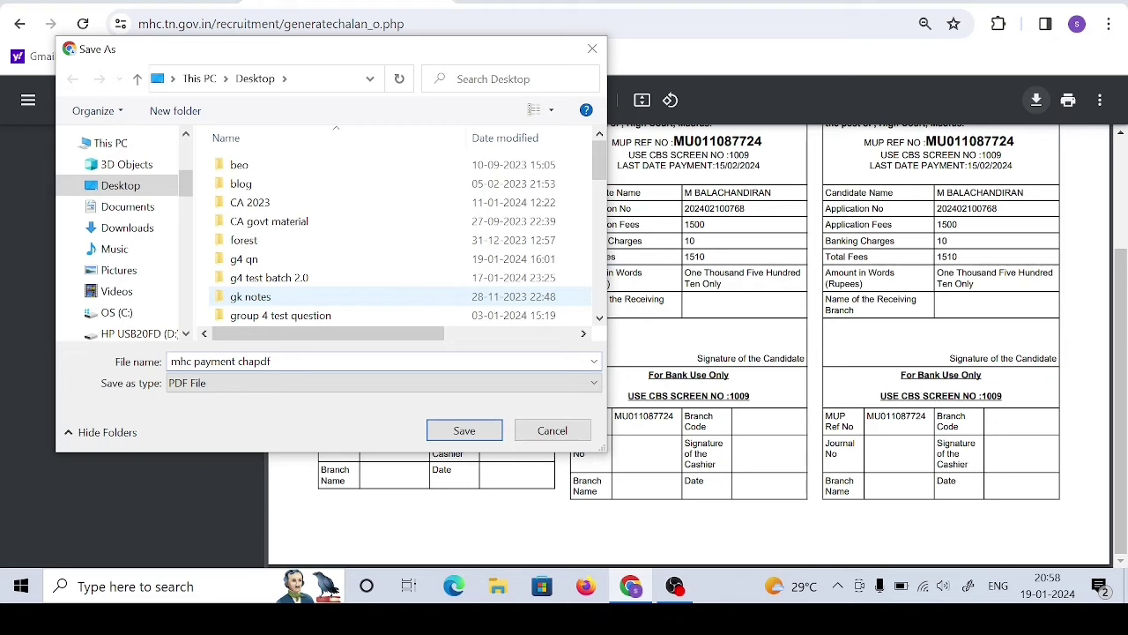
type("lam")
key("BackSpace")
type("n.")
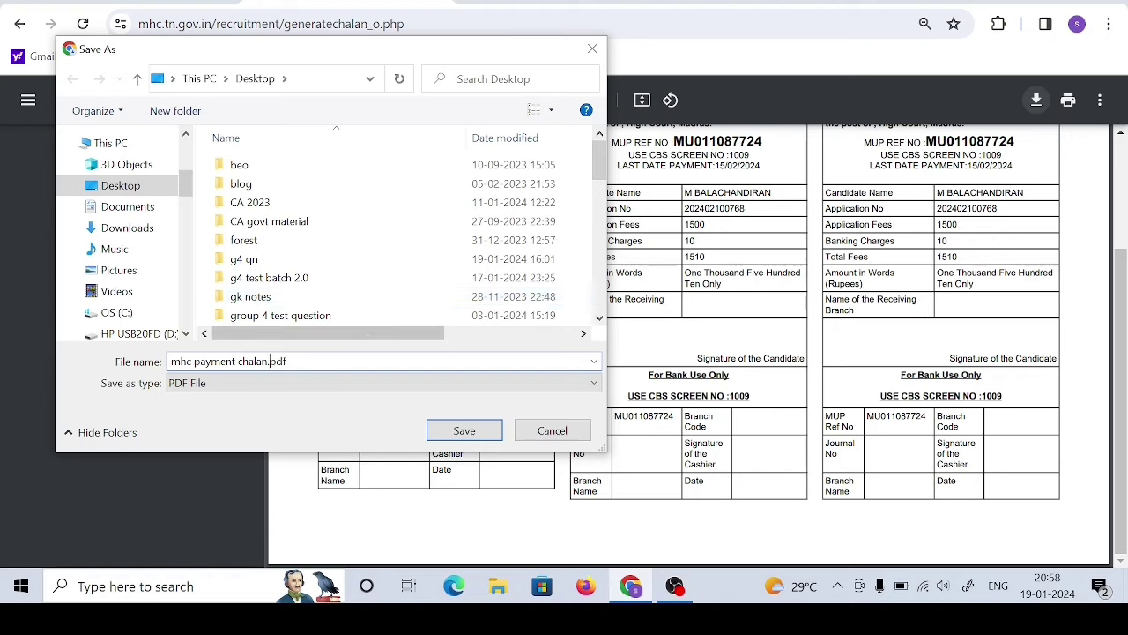
left_click(480, 437)
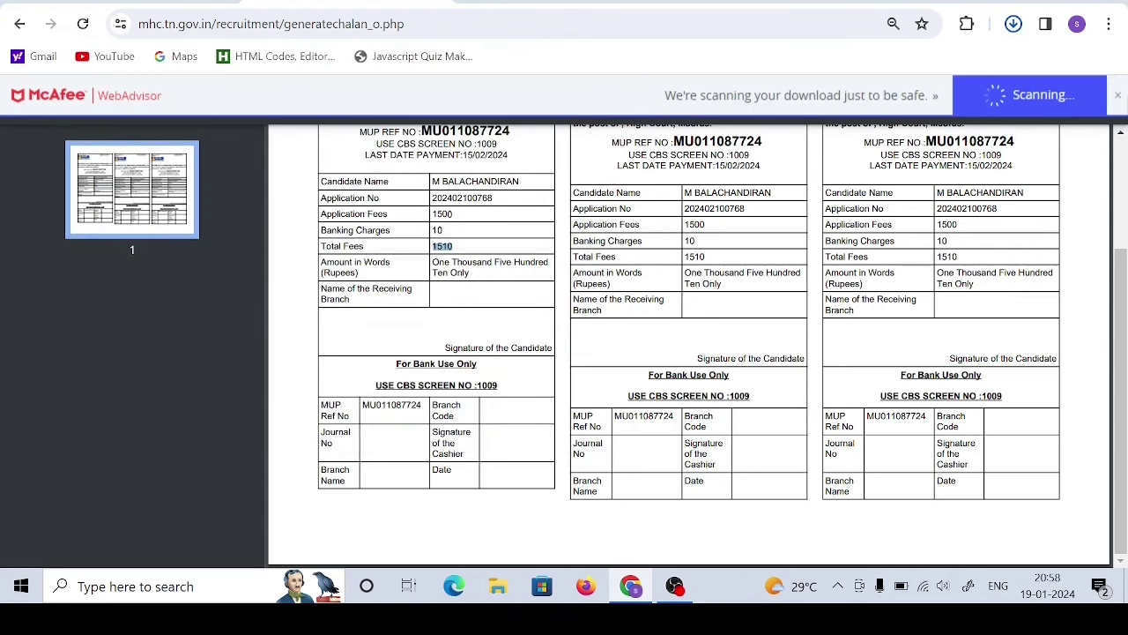
scroll(812, 457, "up", 2)
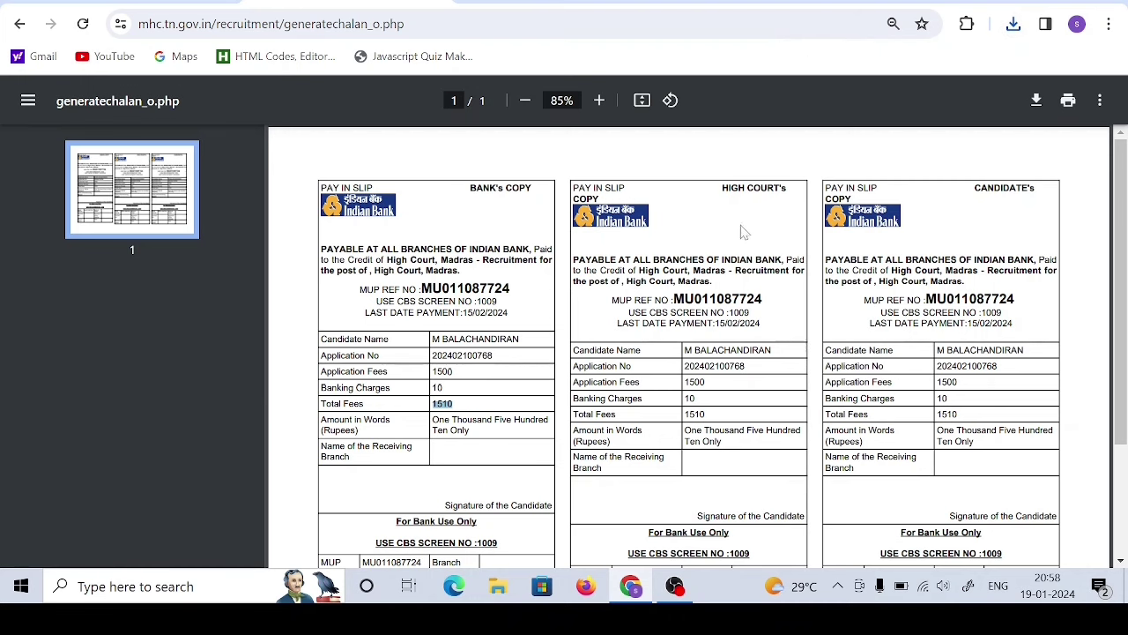
scroll(905, 400, "down", 2)
scroll(690, 345, "up", 2)
Return to the dashboard and look over the Upload Paid Challan form's fields.
left_click(20, 25)
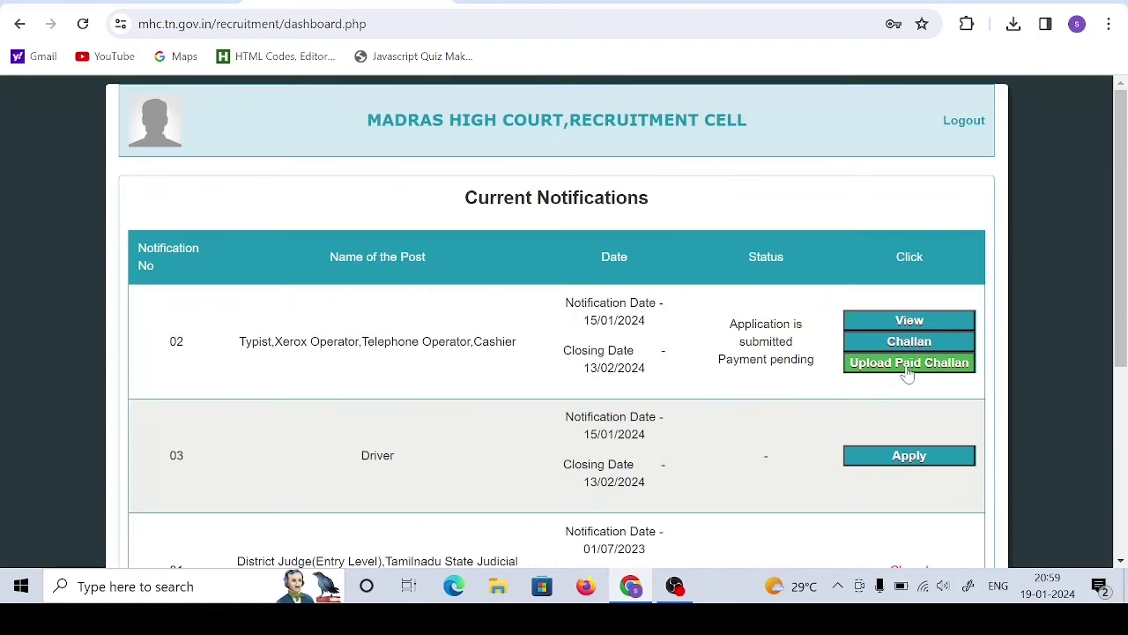
left_click(899, 369)
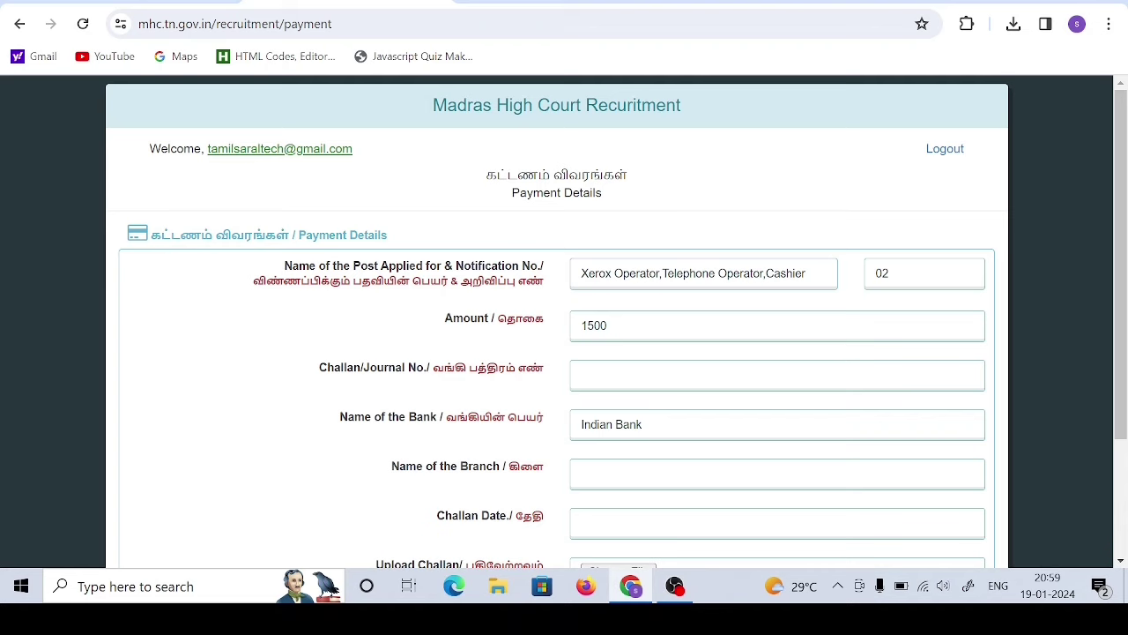
scroll(564, 318, "down", 1)
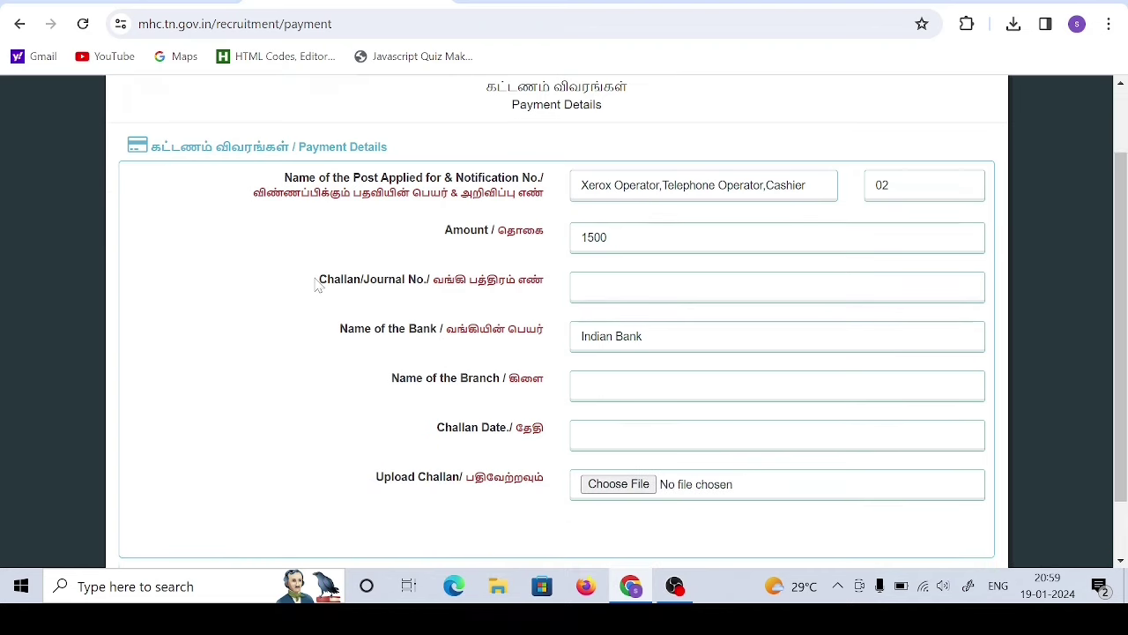
left_click_drag(318, 280, 417, 280)
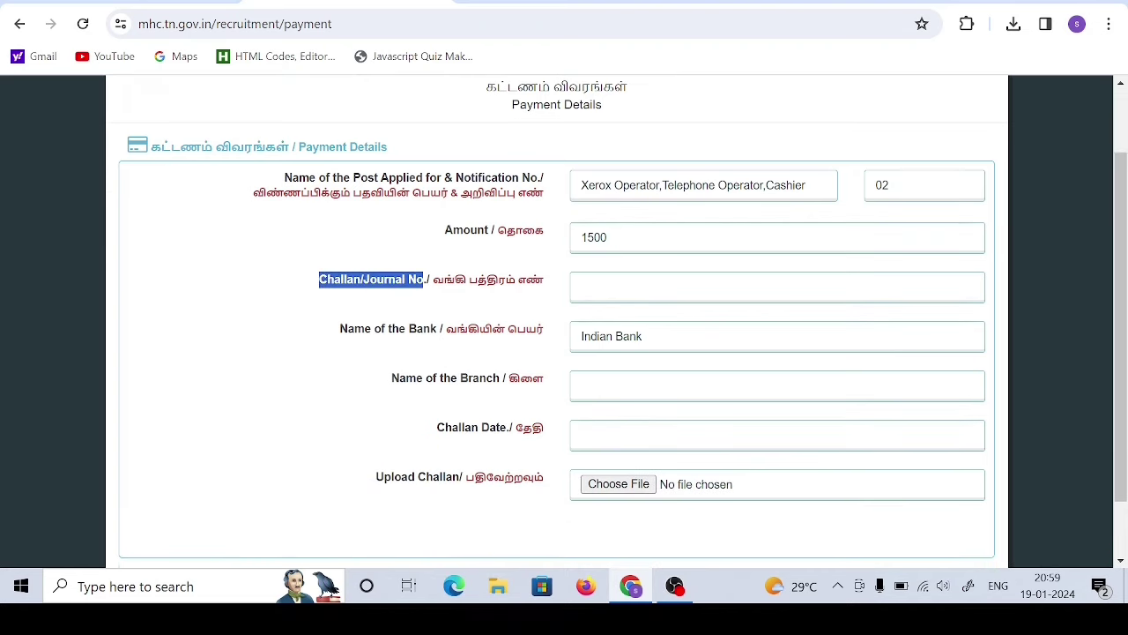
left_click(425, 280)
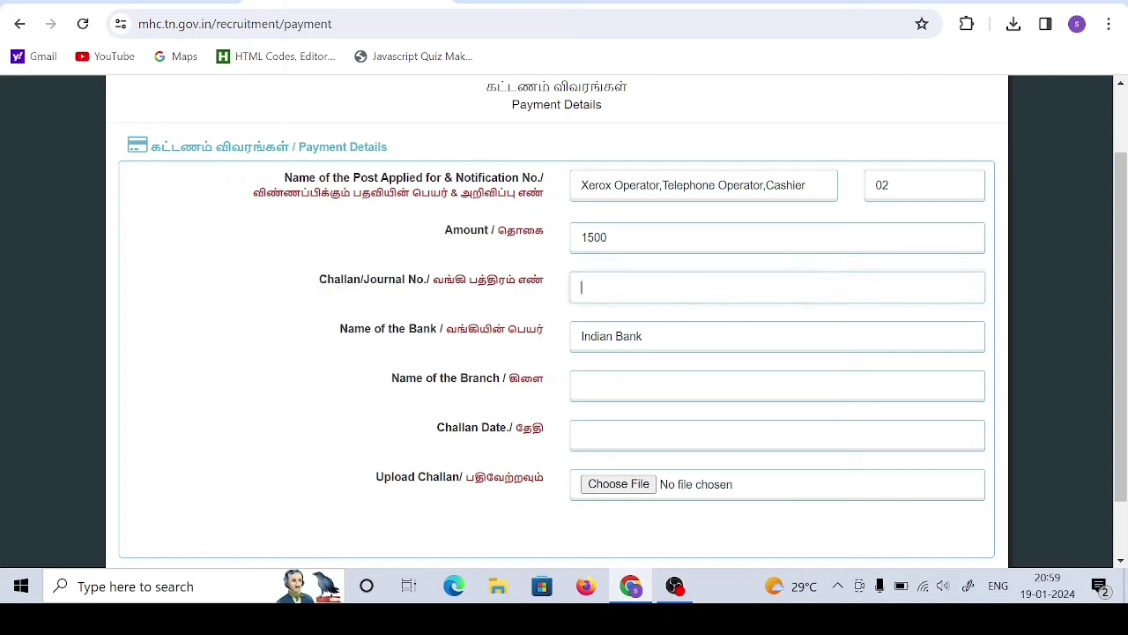
left_click(775, 336)
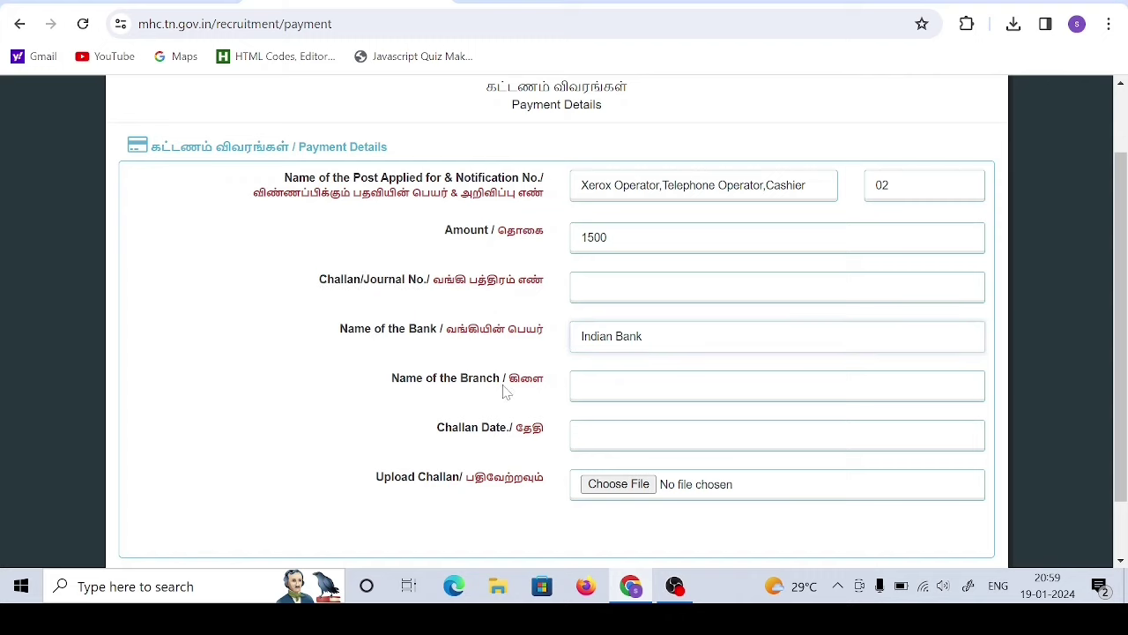
key("Tab")
key("Tab")
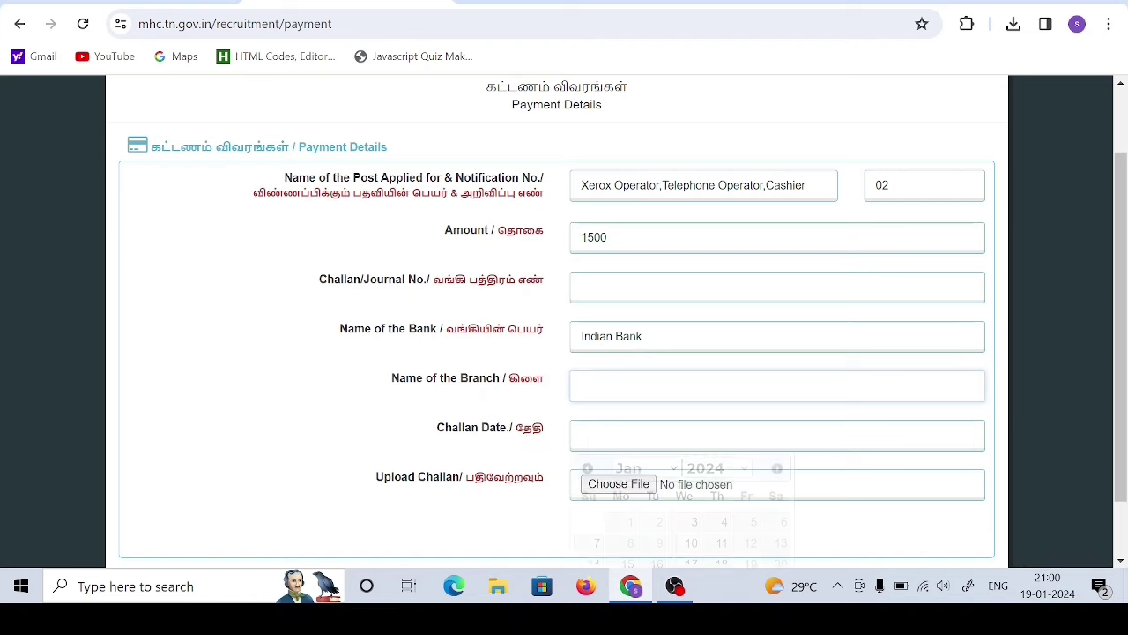
scroll(748, 418, "down", 1)
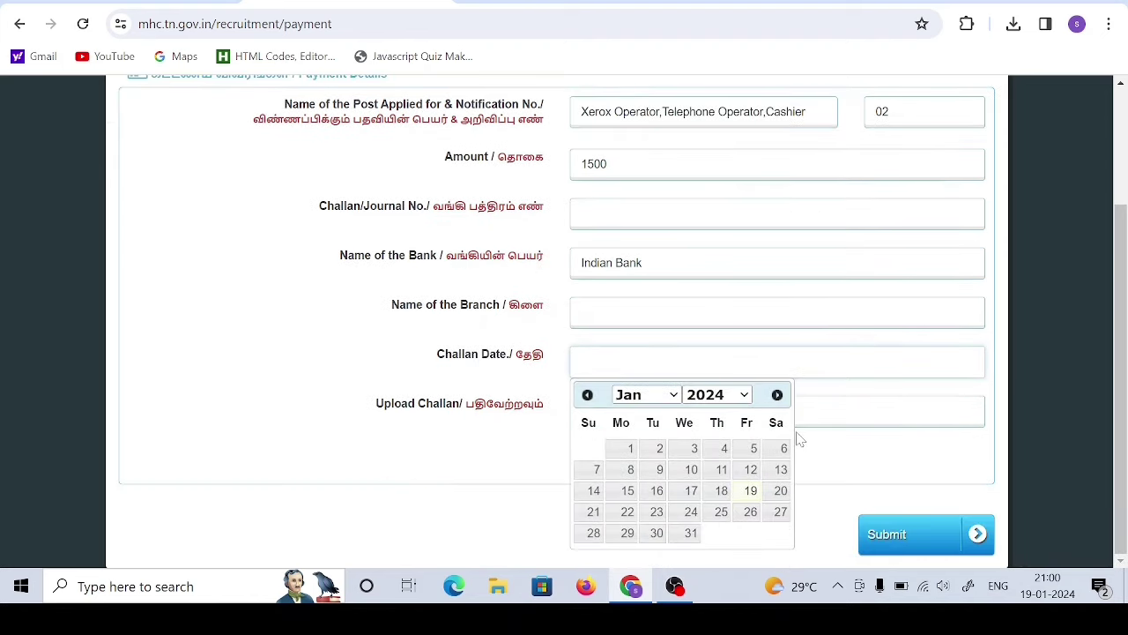
Browse the challan file picker, including the Desktop, and cancel without choosing a file.
left_click(858, 421)
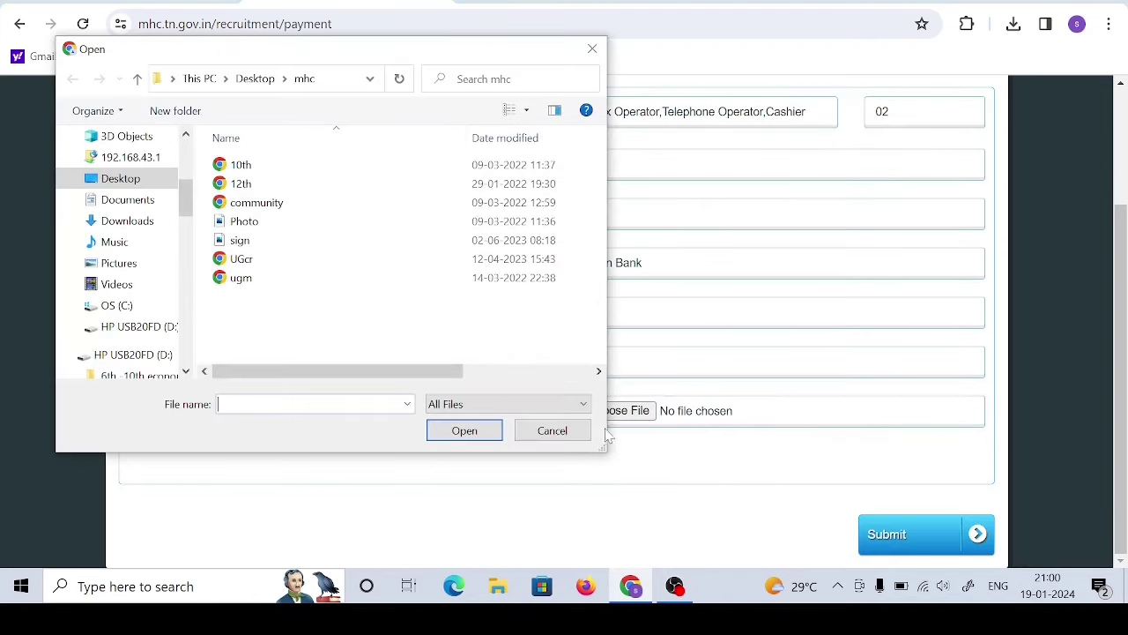
left_click(564, 433)
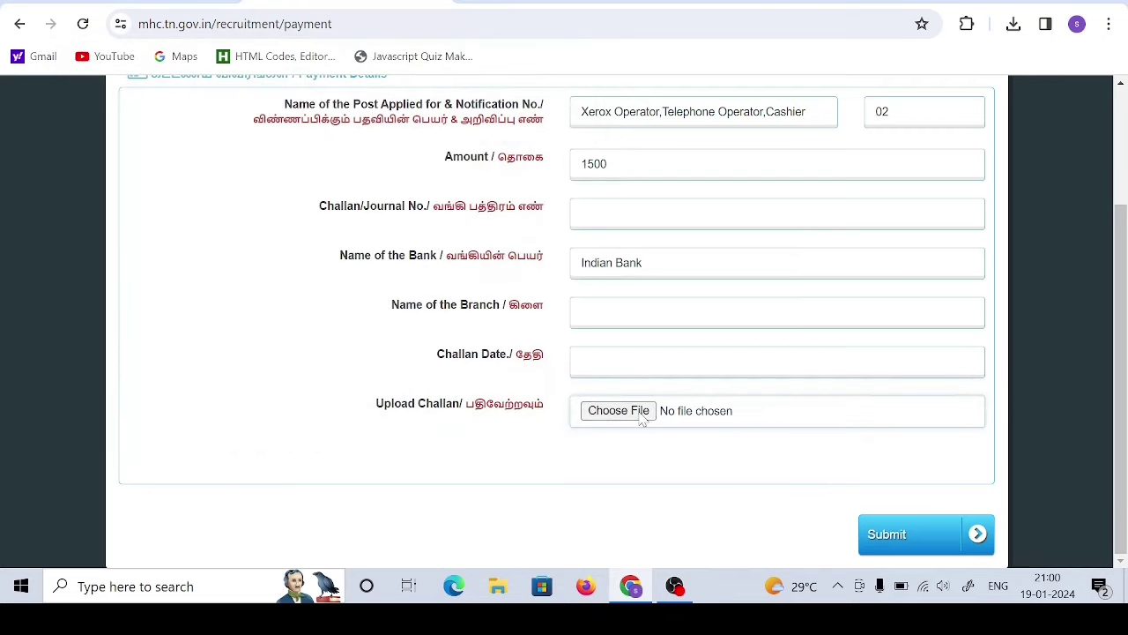
left_click(640, 416)
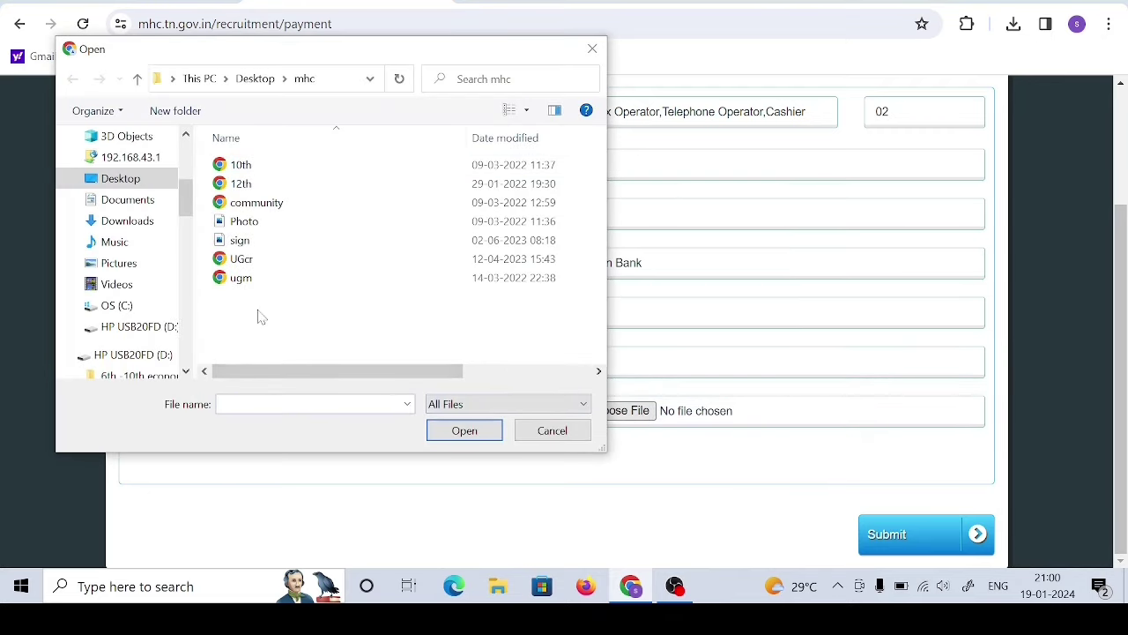
left_click(135, 180)
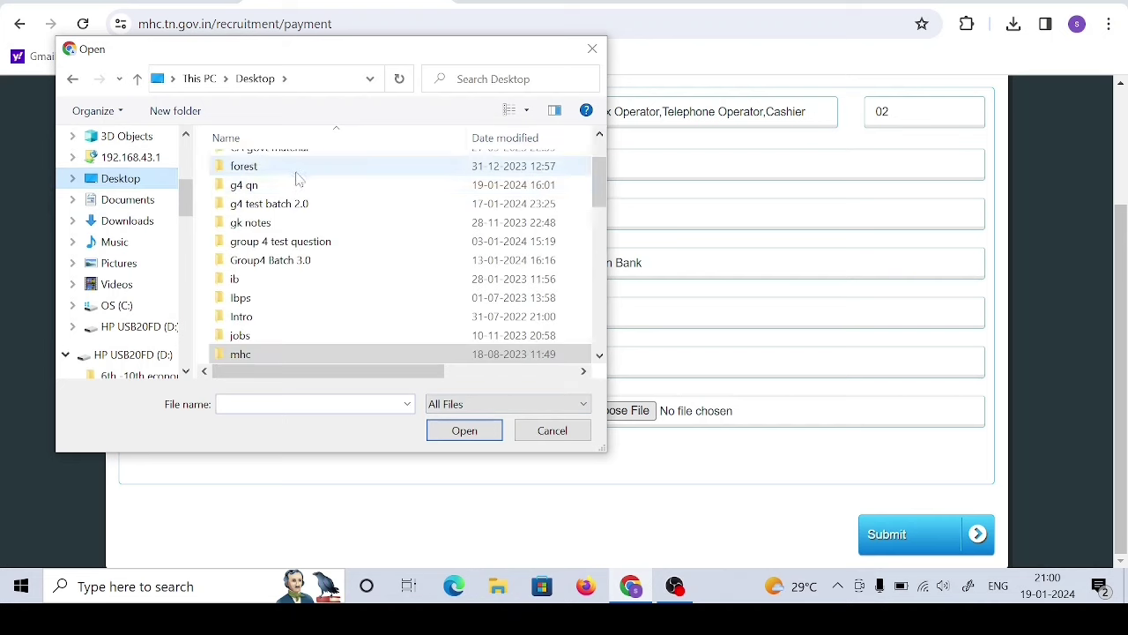
scroll(352, 264, "down", 4)
left_click(554, 431)
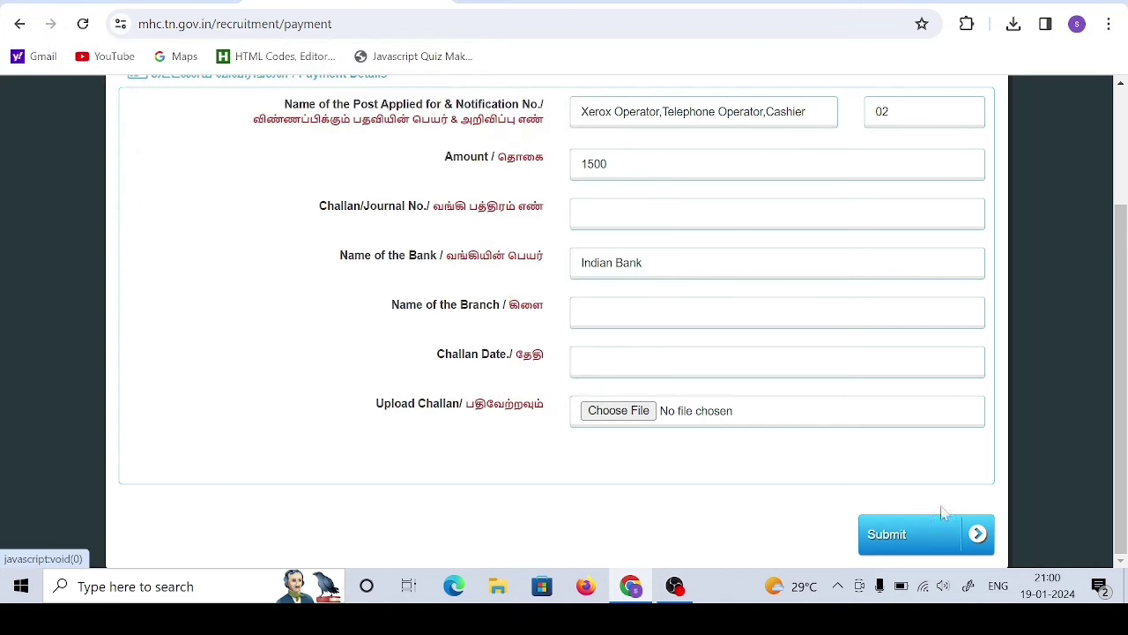
Leave the upload form unsubmitted and log out of the recruitment account.
scroll(876, 341, "up", 2)
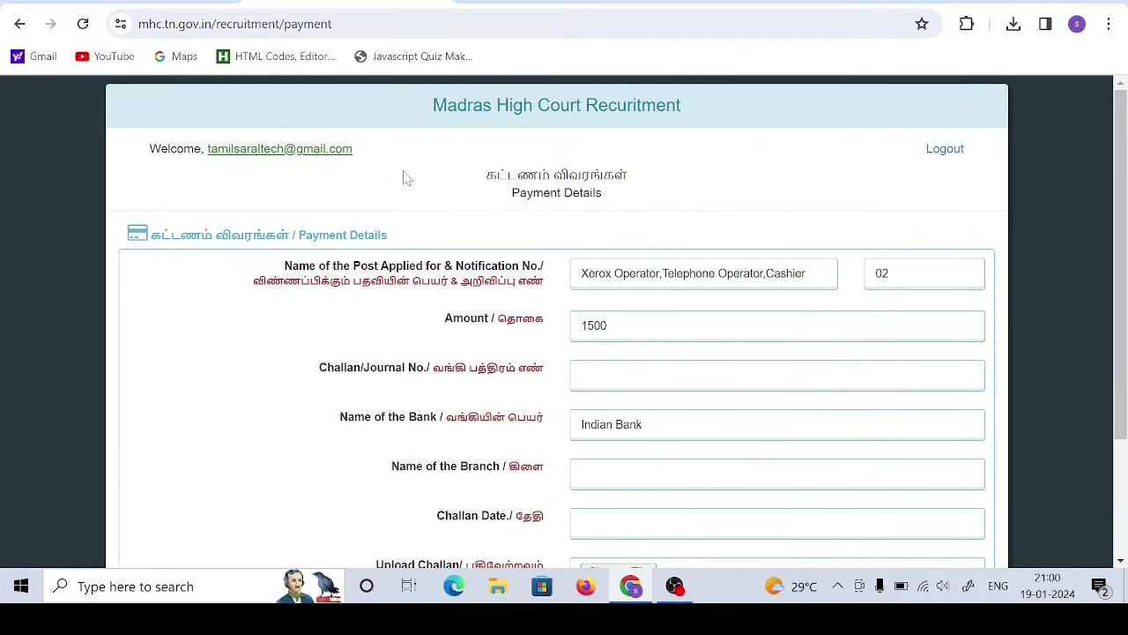
scroll(815, 348, "down", 2)
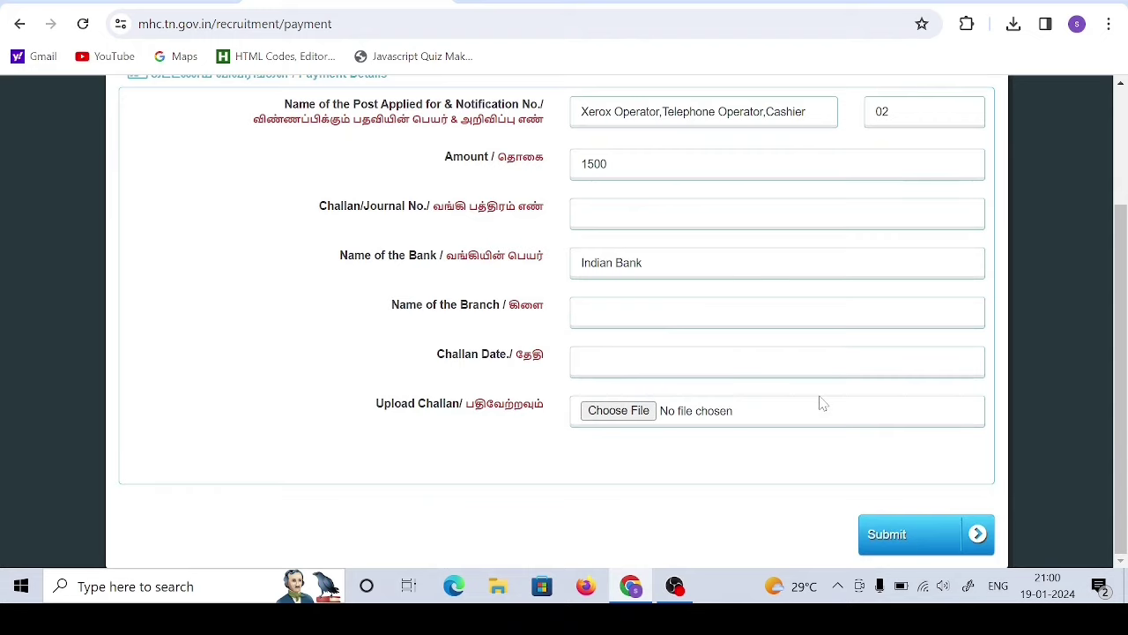
scroll(819, 398, "up", 2)
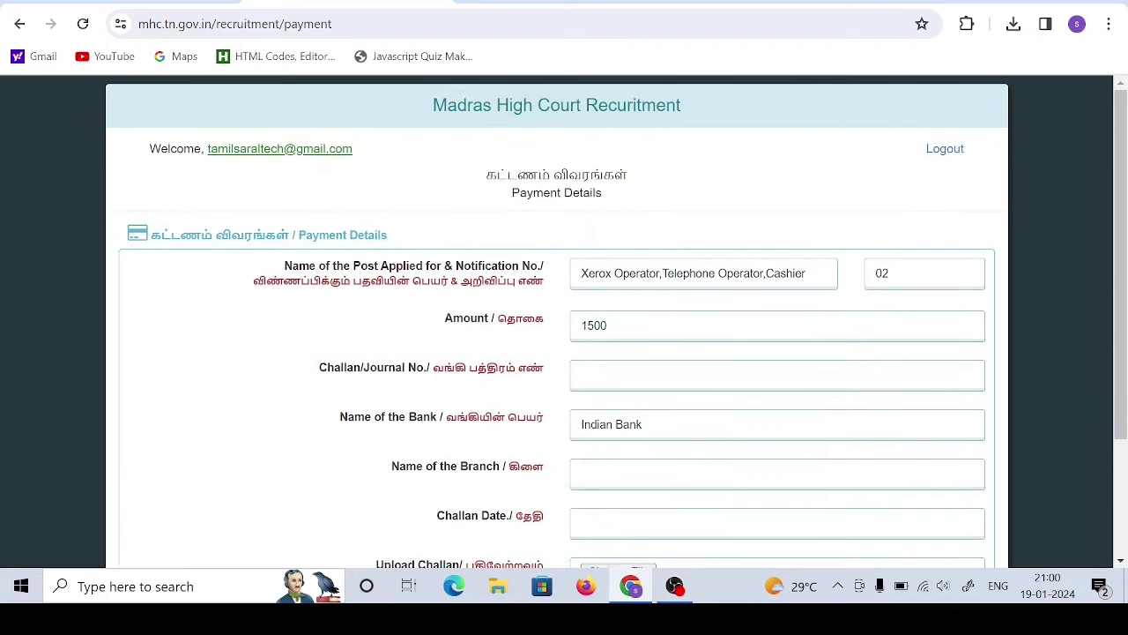
scroll(802, 392, "down", 2)
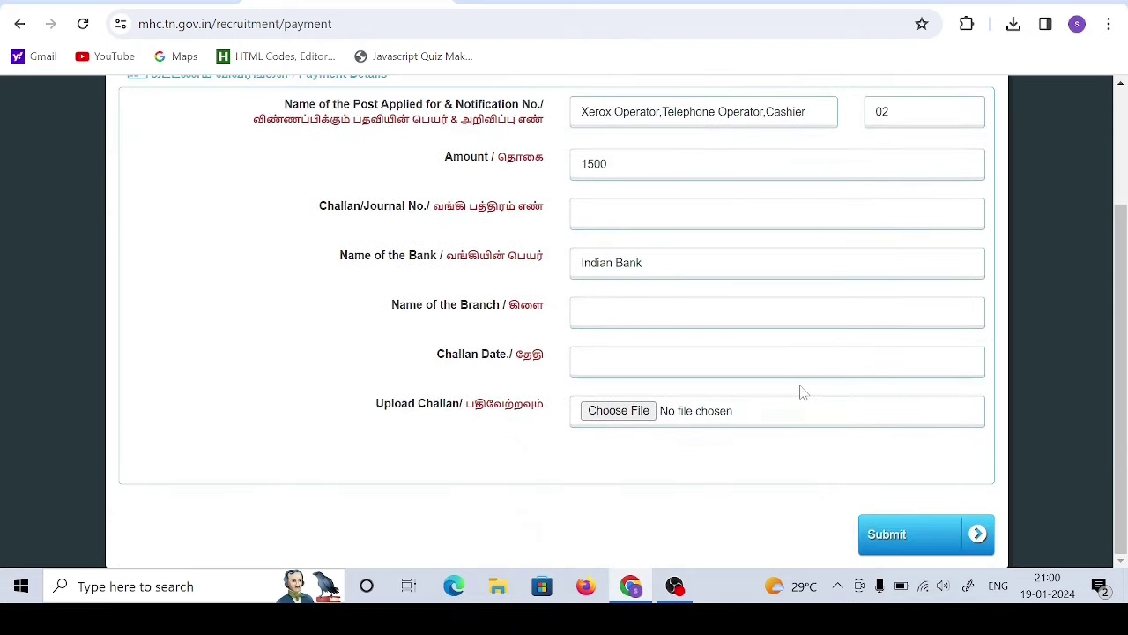
scroll(802, 392, "up", 2)
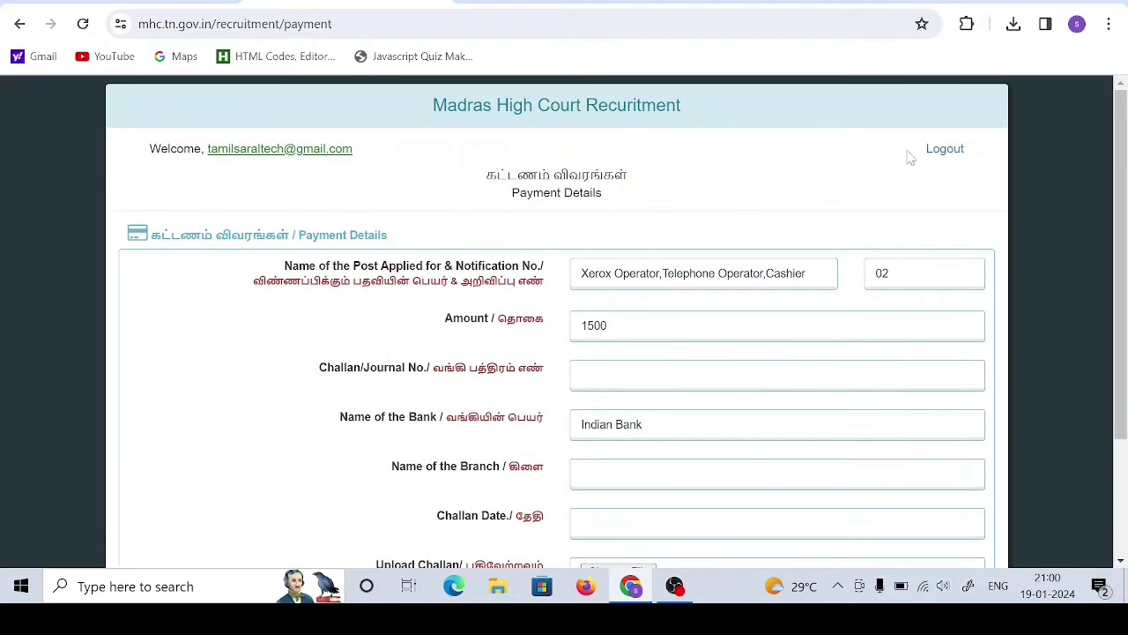
left_click(938, 152)
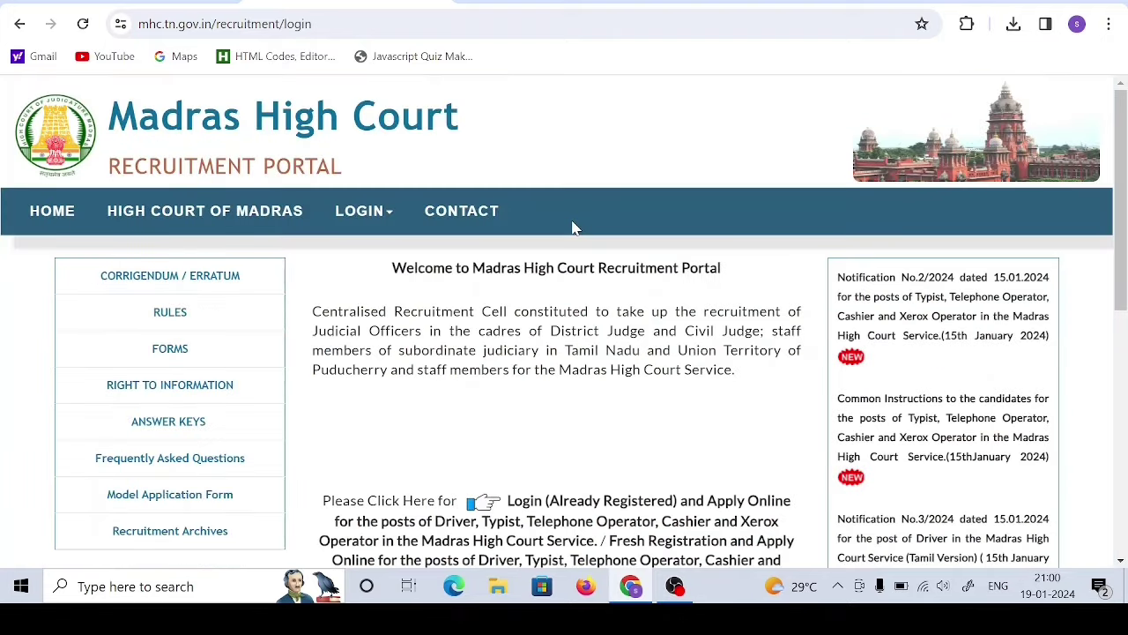